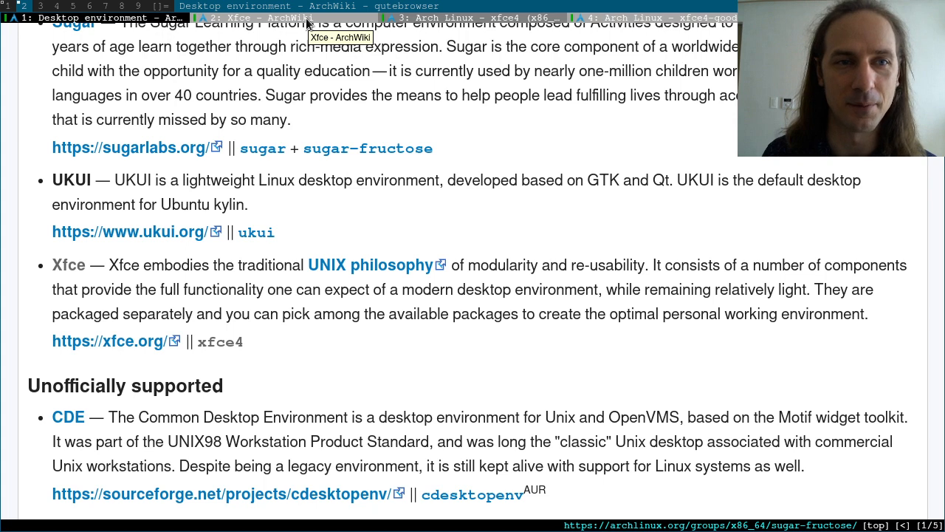
# Step: Switch to the Xfce ArchWiki tab and scroll through its contents down to the Installation section
pyautogui.click(307, 21)
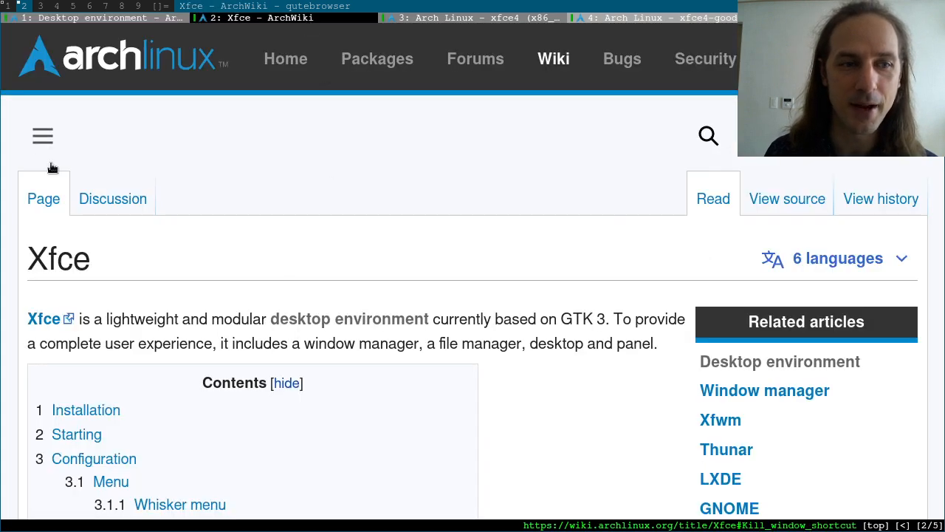
pyautogui.scroll(-2, 402, 281)
pyautogui.scroll(-1, 418, 240)
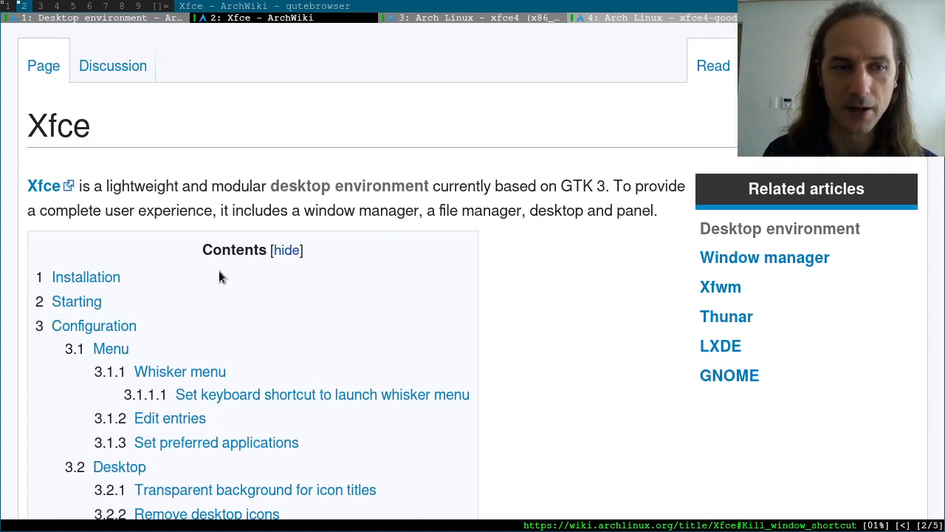
pyautogui.scroll(-6, 318, 326)
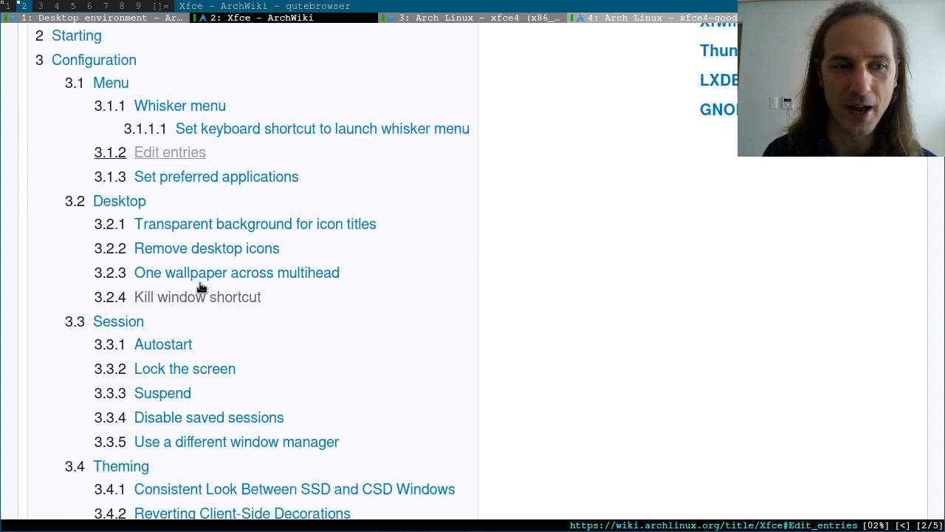
pyautogui.scroll(-20, 199, 287)
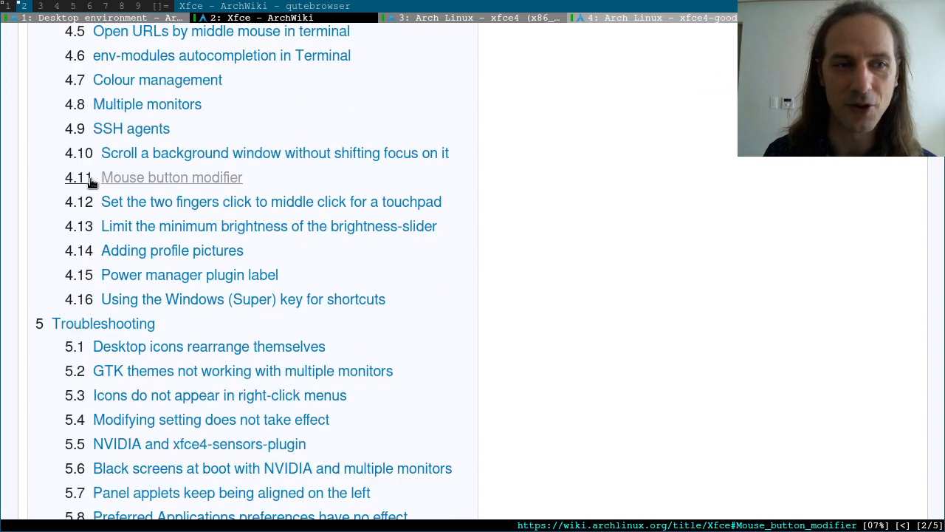
pyautogui.scroll(-18, 91, 181)
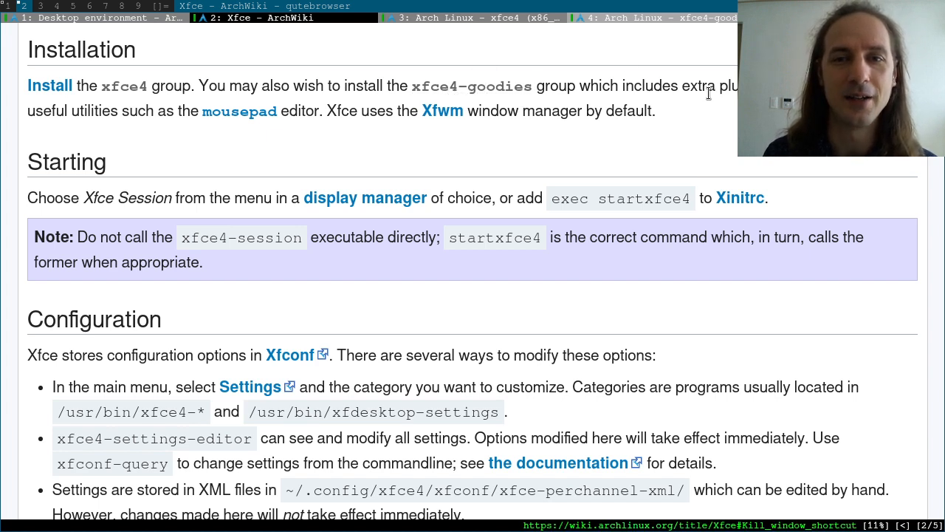
pyautogui.moveTo(691, 93); pyautogui.dragTo(741, 93)
pyautogui.click(367, 70)
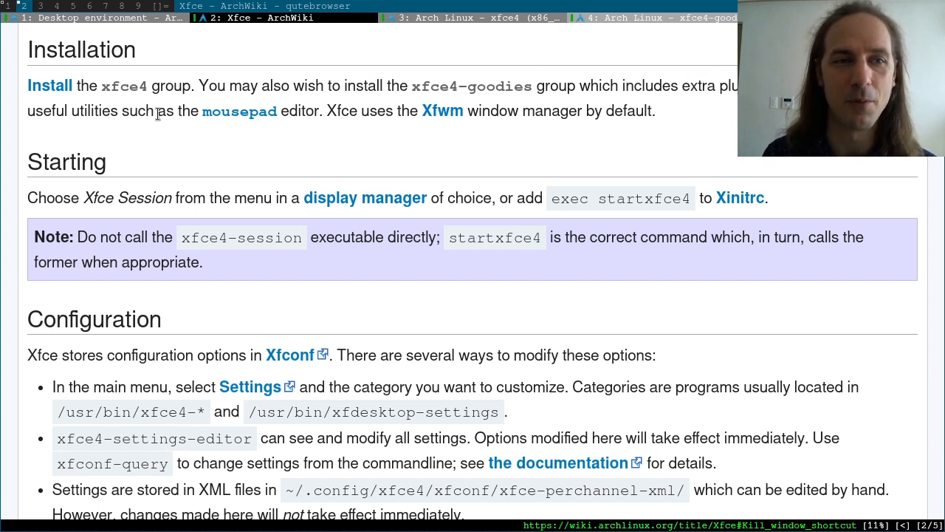
# Step: On the xfce4 group details tab, highlight the appfinder, panel, power, session and terminal descriptions
pyautogui.click(453, 18)
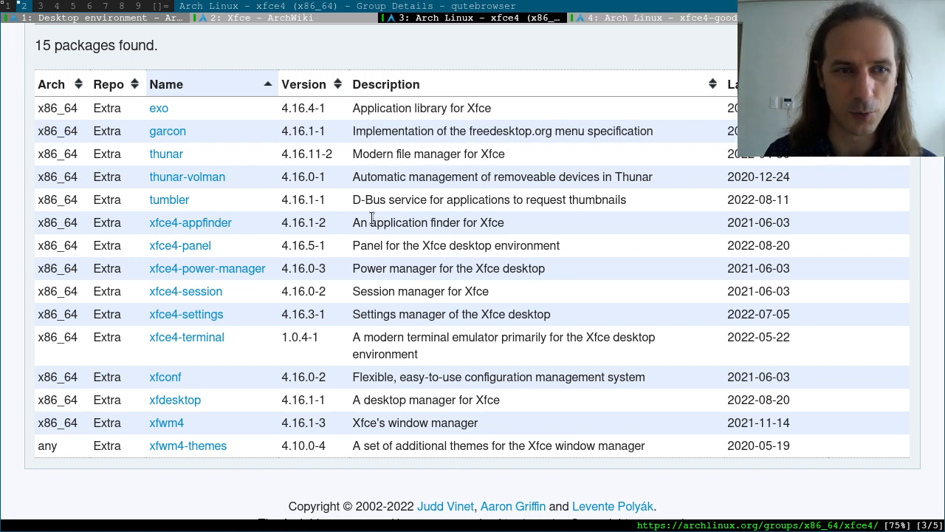
pyautogui.moveTo(353, 224); pyautogui.dragTo(530, 232)
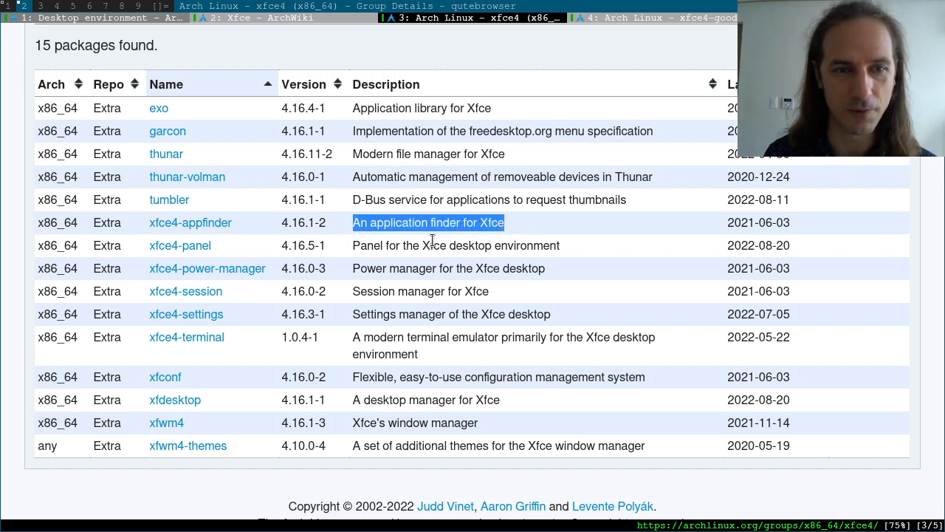
pyautogui.tripleClick(373, 245)
pyautogui.tripleClick(364, 272)
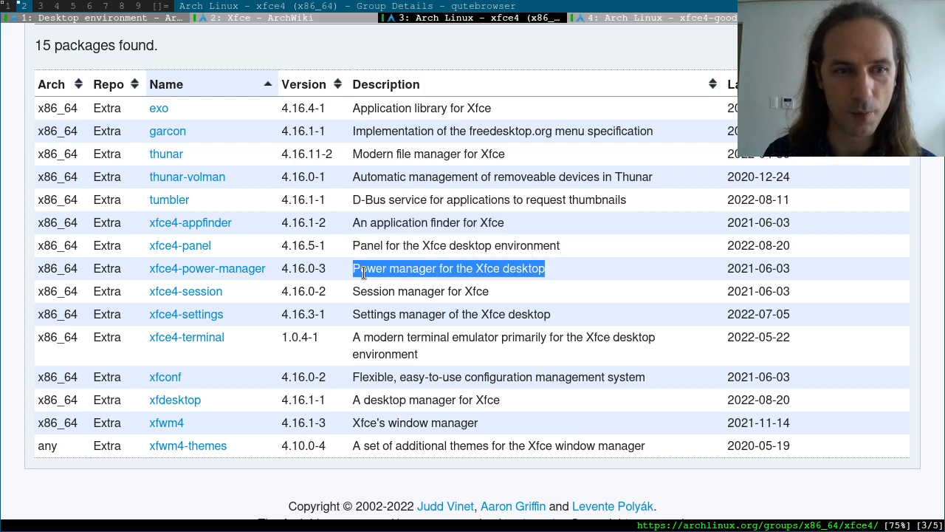
pyautogui.tripleClick(367, 290)
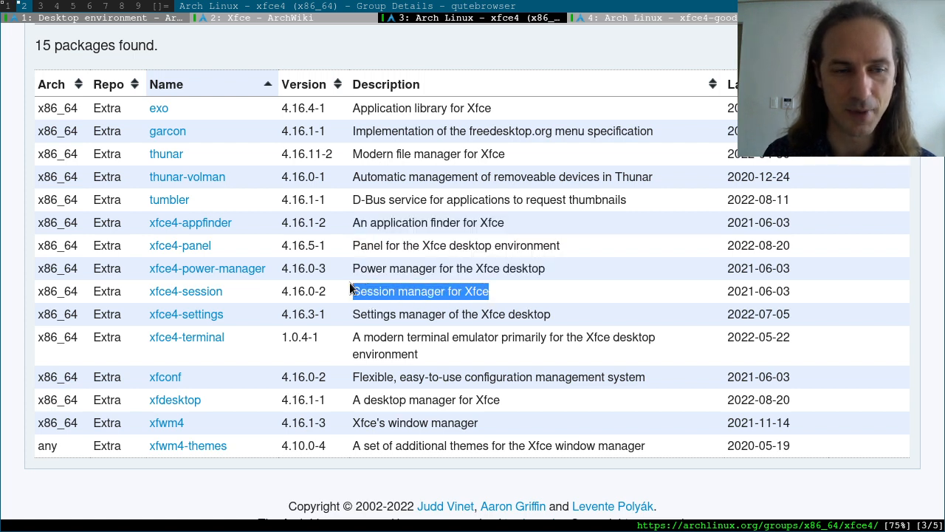
pyautogui.moveTo(371, 337); pyautogui.dragTo(443, 373)
pyautogui.click(443, 378)
# Step: Highlight the desktop and window manager rows and the repository column of the package table
pyautogui.moveTo(366, 389); pyautogui.dragTo(482, 423)
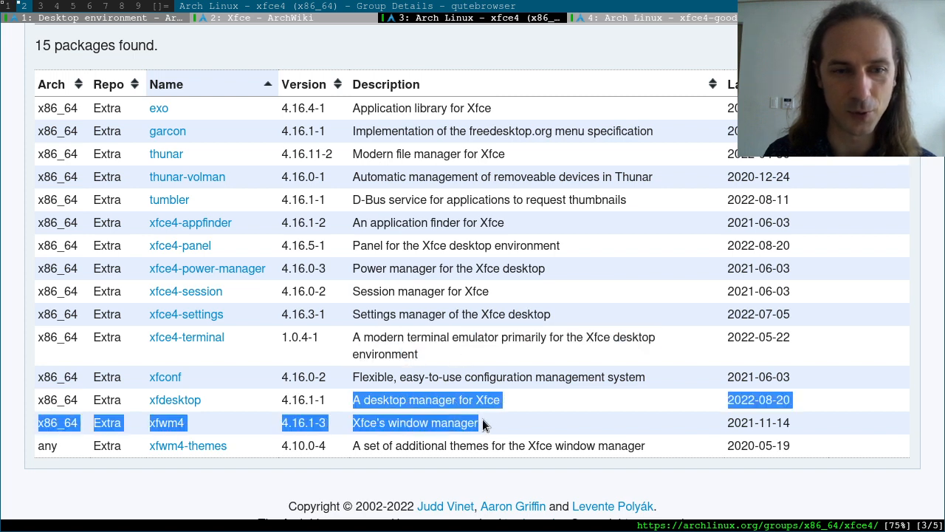
pyautogui.click(524, 430)
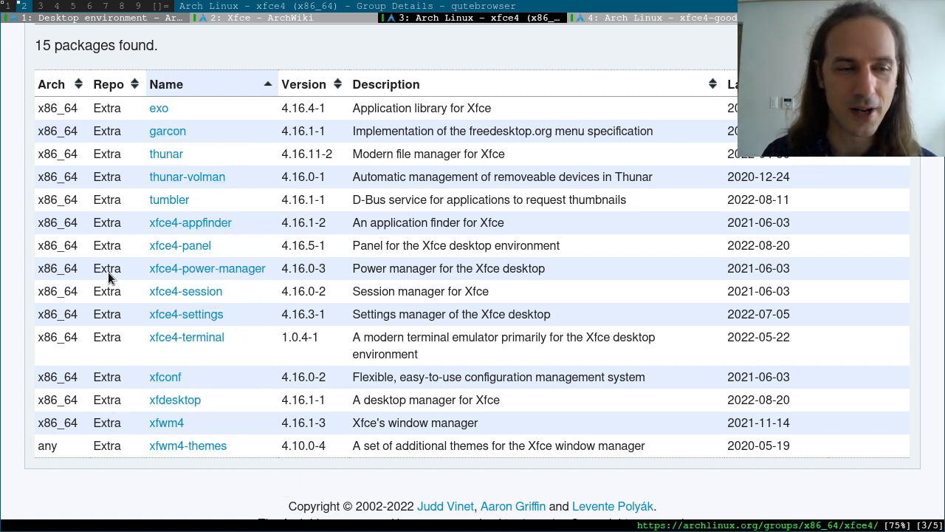
pyautogui.moveTo(106, 114); pyautogui.dragTo(111, 446)
pyautogui.click(131, 439)
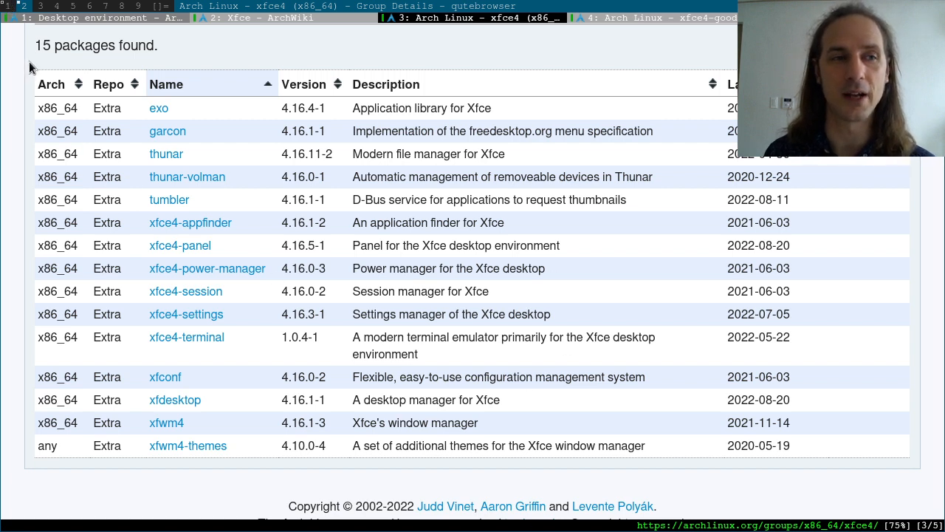
# Step: In the terminal, run 'sudo pacman -s xfce4' and enter the account password
pyautogui.click(8, 5)
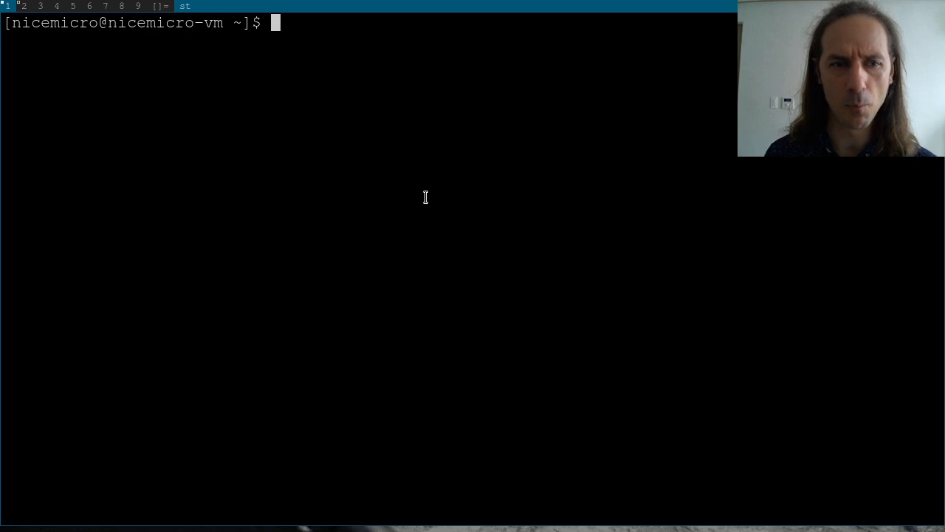
pyautogui.write('sude')
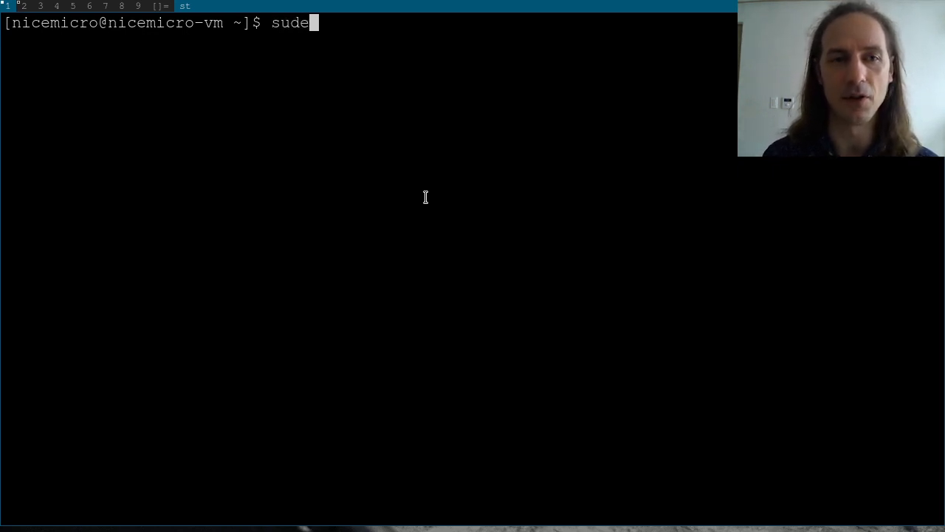
pyautogui.press('BackSpace')
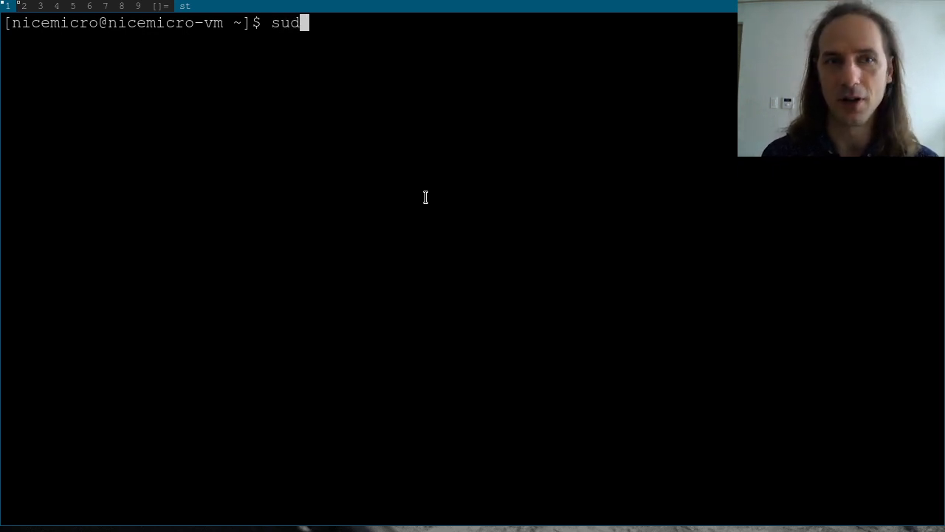
pyautogui.write('o pac')
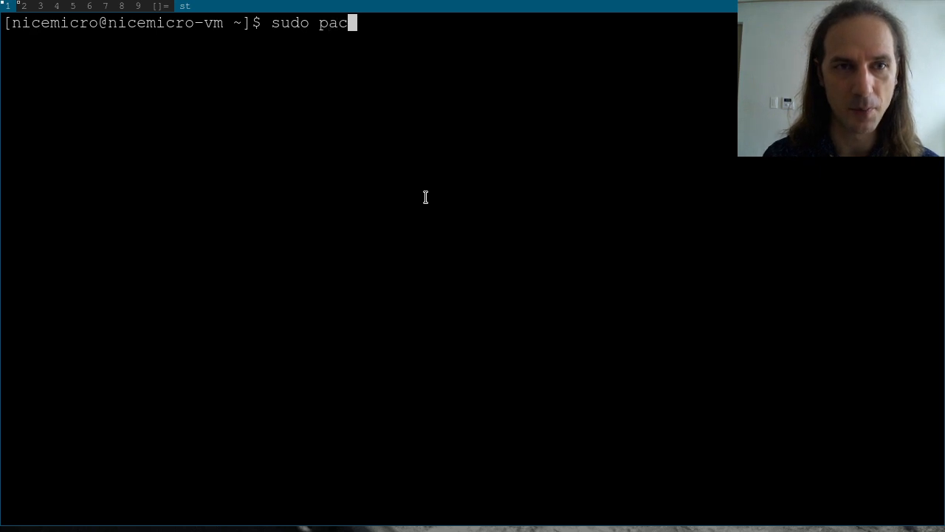
pyautogui.write('man -s xfce4')
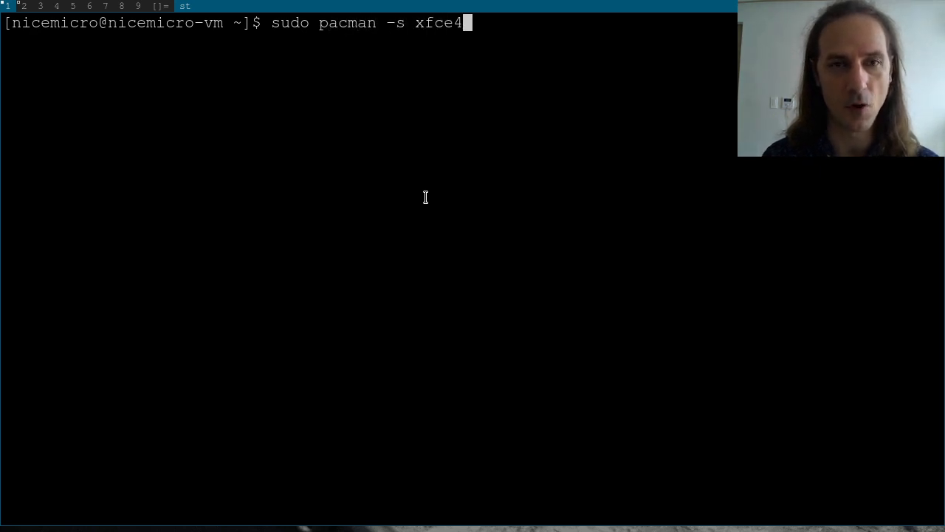
pyautogui.press('Return')
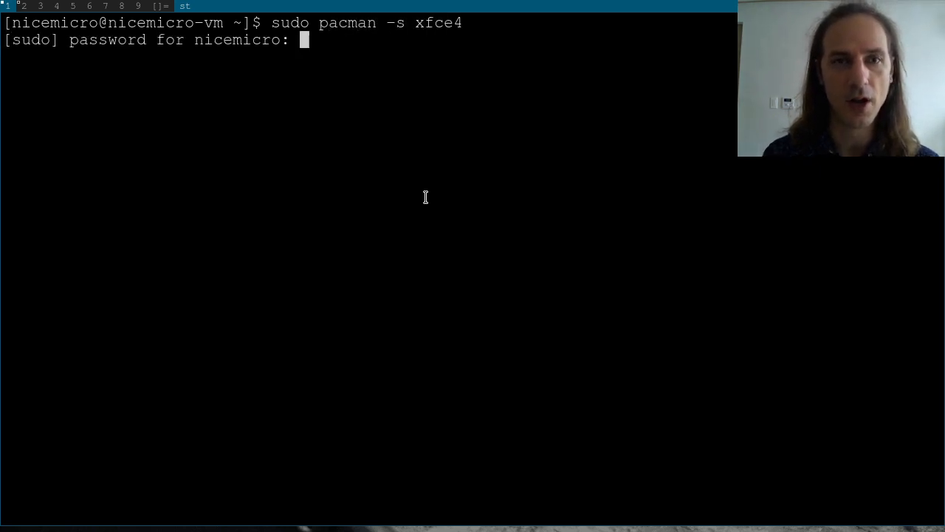
pyautogui.press('Return')
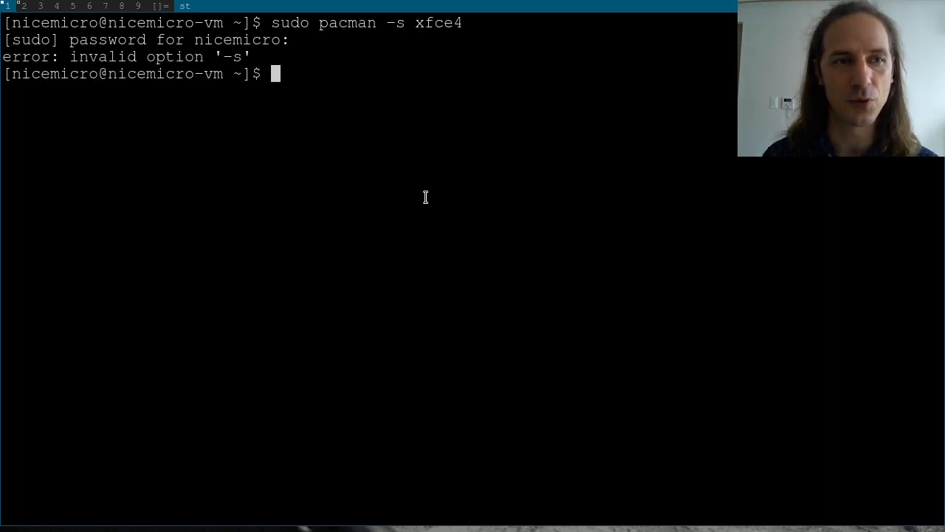
# Step: Rerun as 'sudo pacman -S xfce4', accept all group members and confirm with y
pyautogui.press('Up')
pyautogui.press('Left')
pyautogui.press('Left')
pyautogui.press('Left')
pyautogui.press('Left')
pyautogui.press('Left')
pyautogui.press('Left')
pyautogui.press('Left')
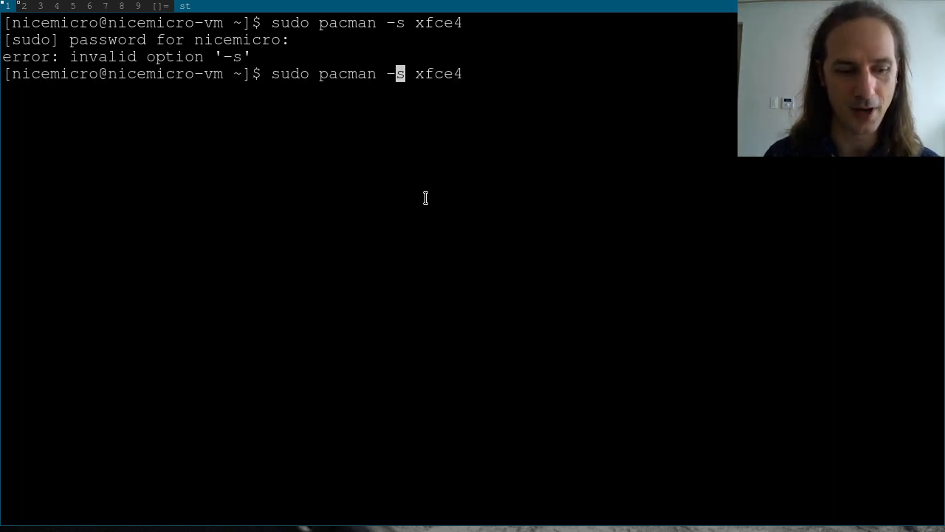
pyautogui.press('Right')
pyautogui.press('BackSpace')
pyautogui.write('S')
pyautogui.press('Return')
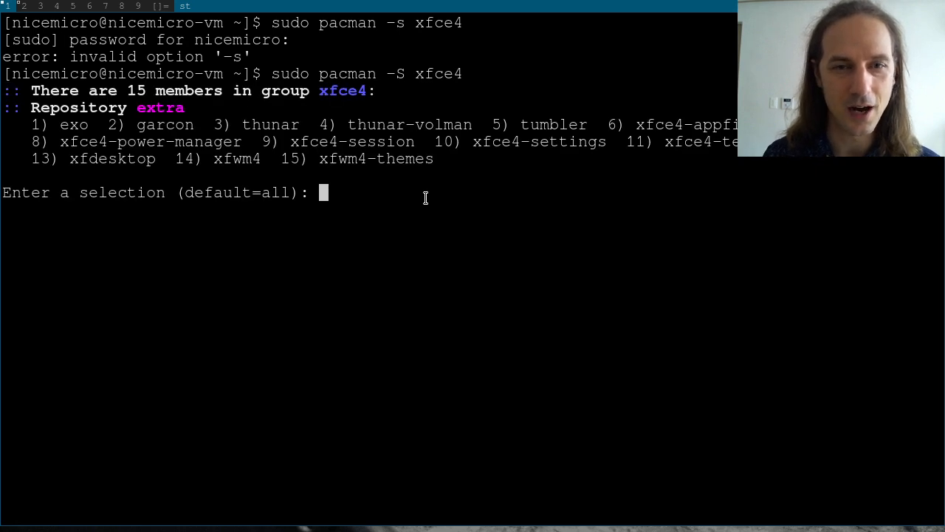
pyautogui.press('Return')
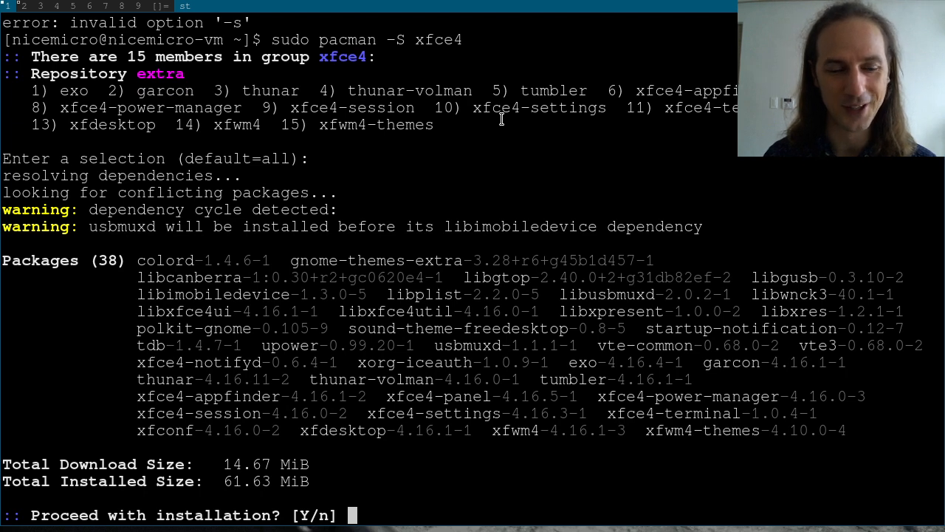
pyautogui.write('y')
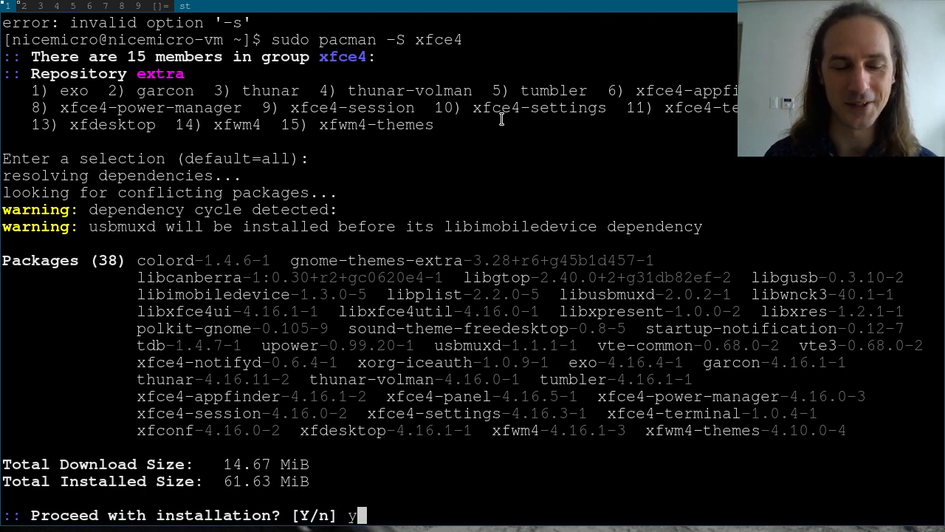
pyautogui.press('Return')
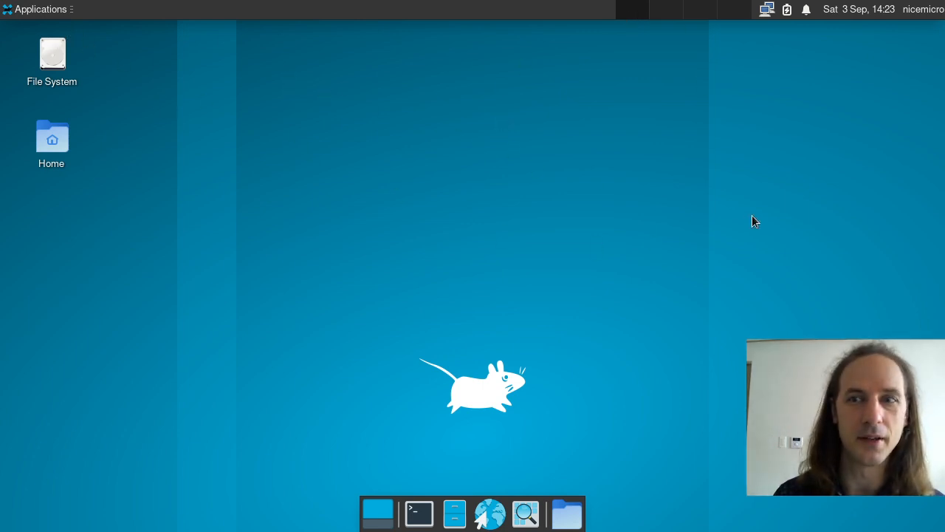
pyautogui.click(33, 12)
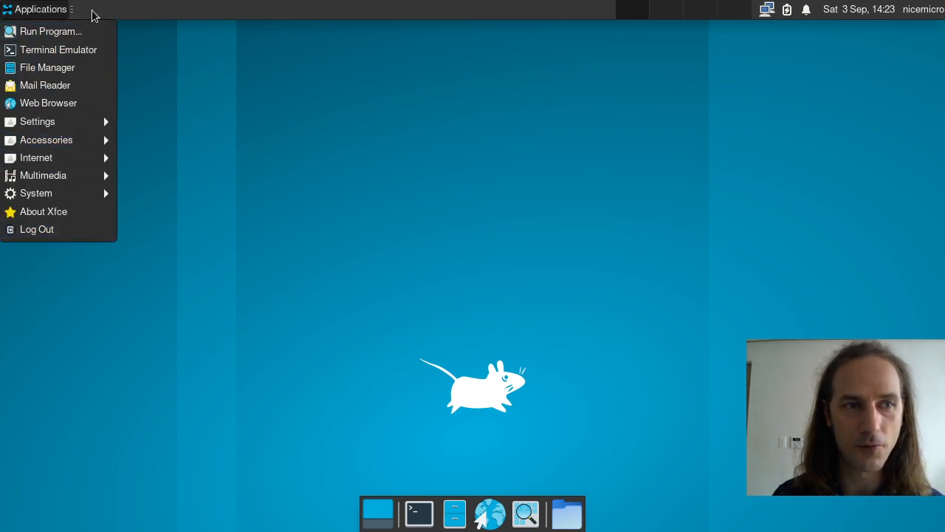
pyautogui.click(231, 9)
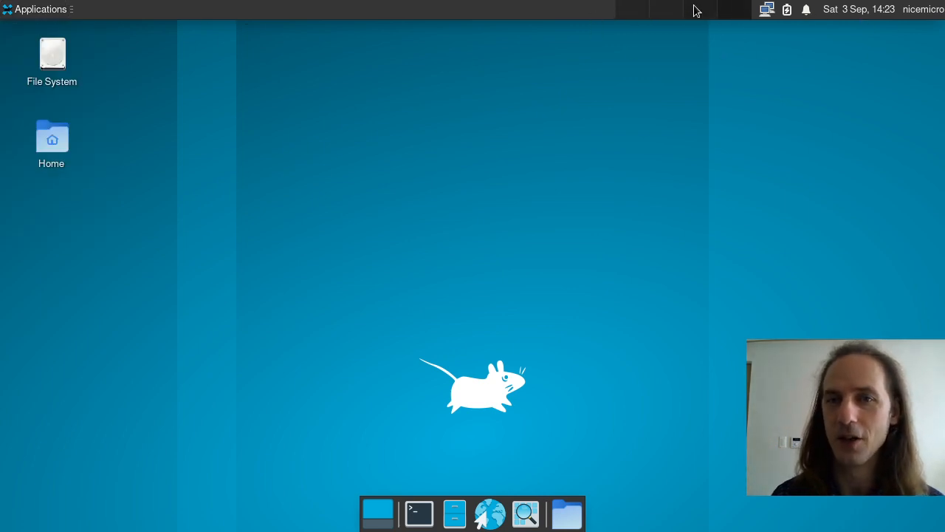
pyautogui.moveTo(766, 13)
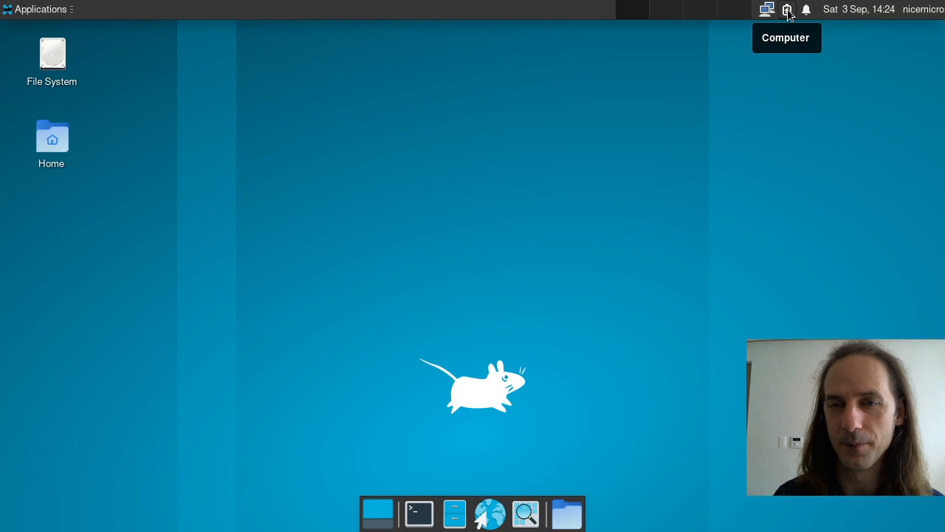
pyautogui.click(787, 11)
pyautogui.click(789, 13)
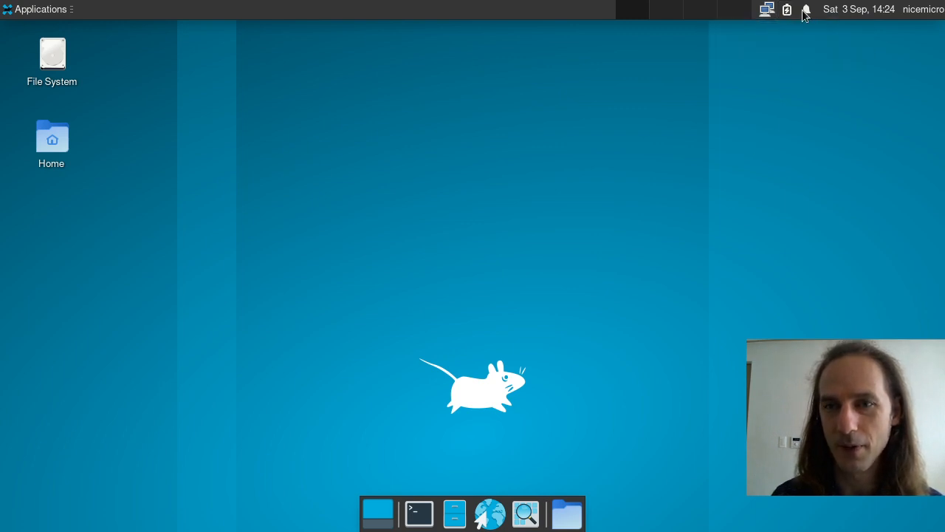
pyautogui.click(829, 12)
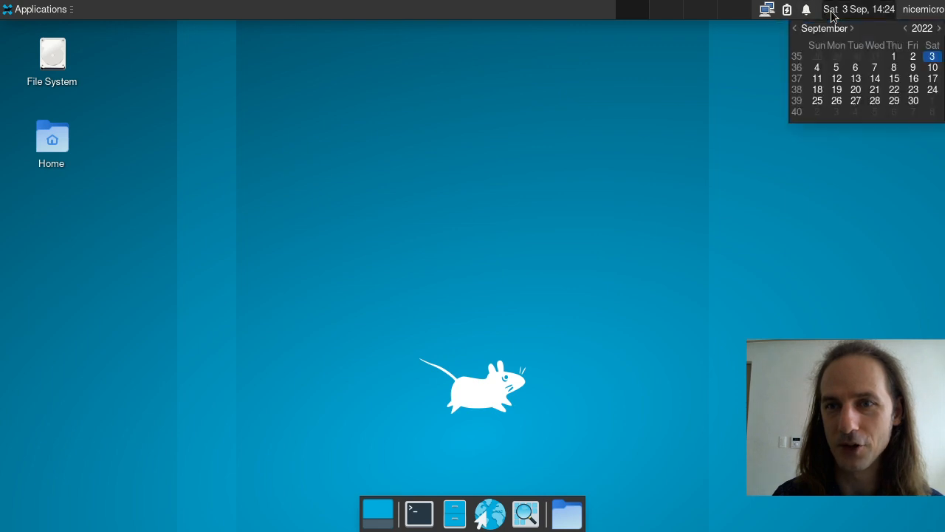
pyautogui.click(887, 171)
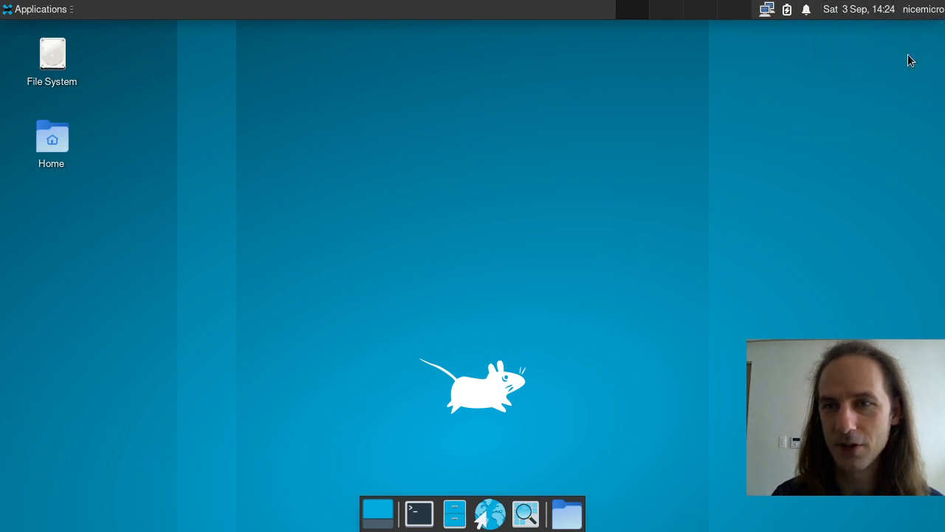
pyautogui.click(922, 11)
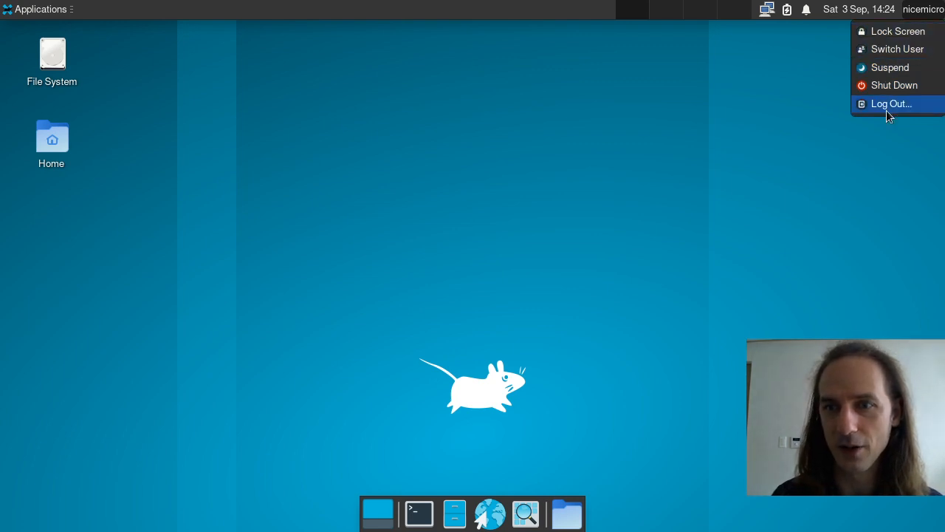
pyautogui.click(889, 32)
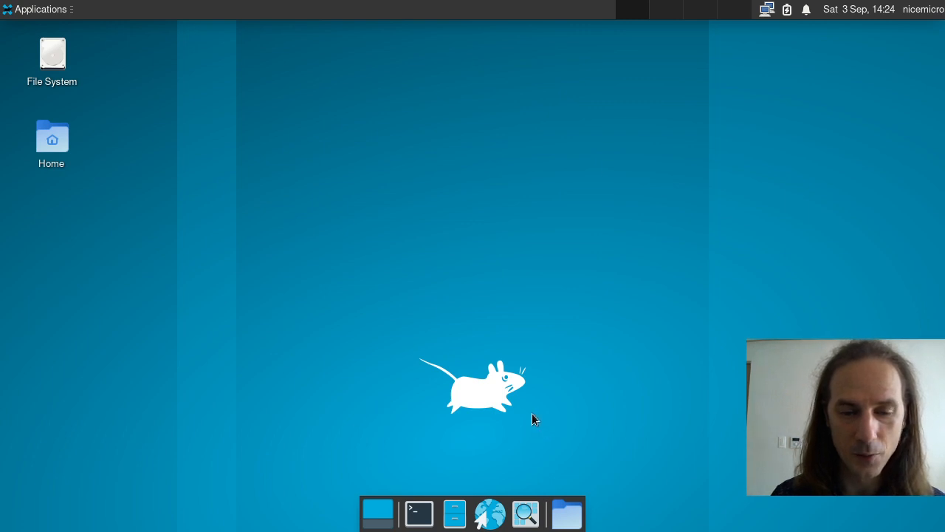
pyautogui.moveTo(349, 303); pyautogui.dragTo(559, 434)
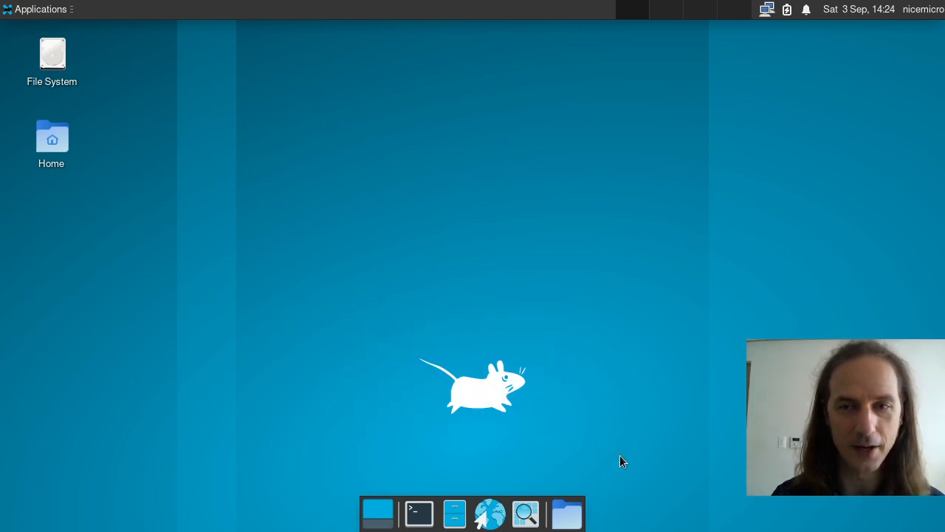
pyautogui.moveTo(386, 319); pyautogui.dragTo(602, 438)
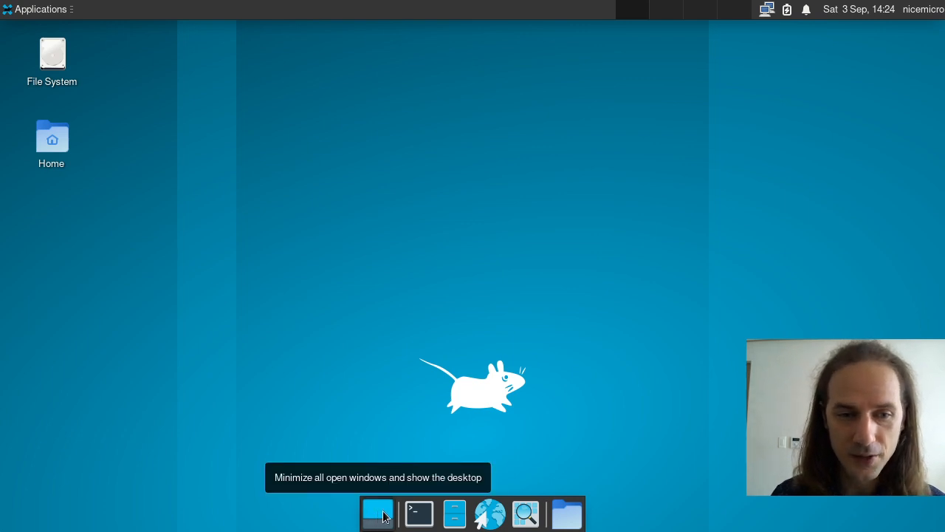
pyautogui.click(420, 514)
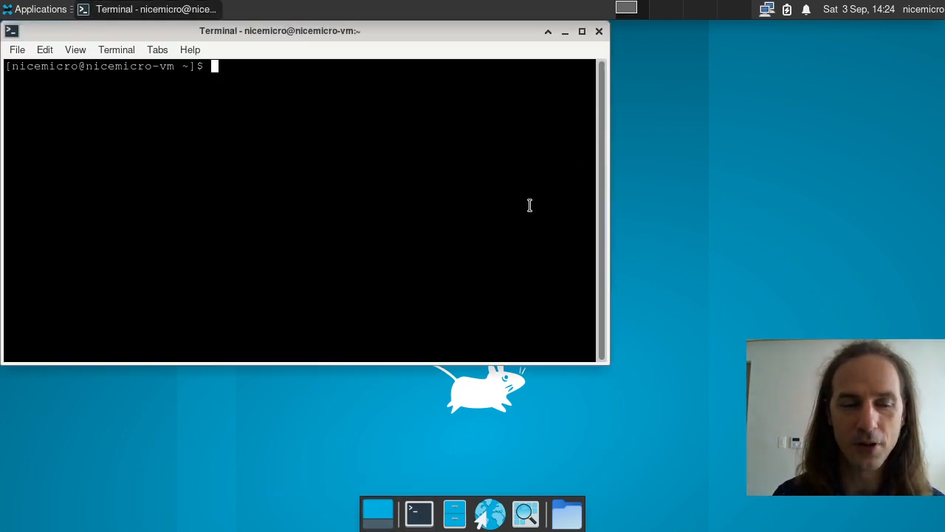
# Step: Open Thunar on the home folder from the dock, move it up-left and enlarge it
pyautogui.click(378, 510)
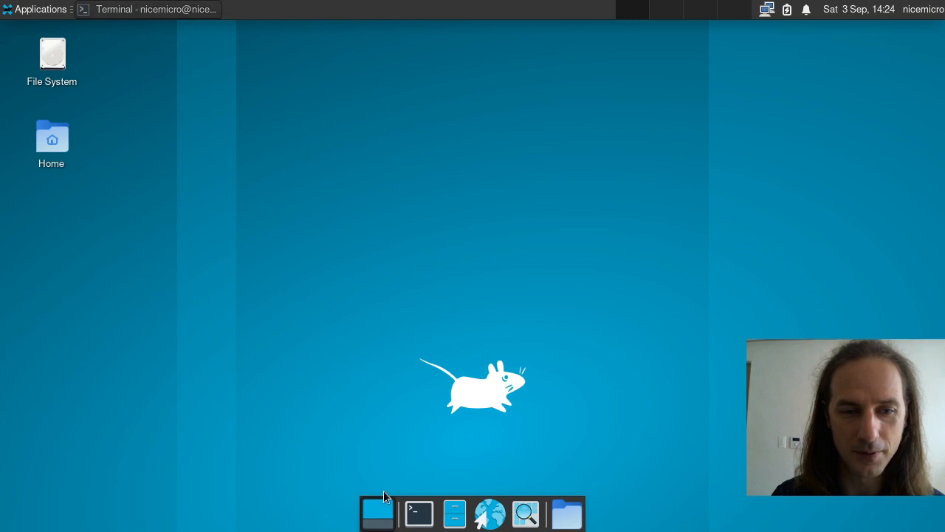
pyautogui.click(378, 514)
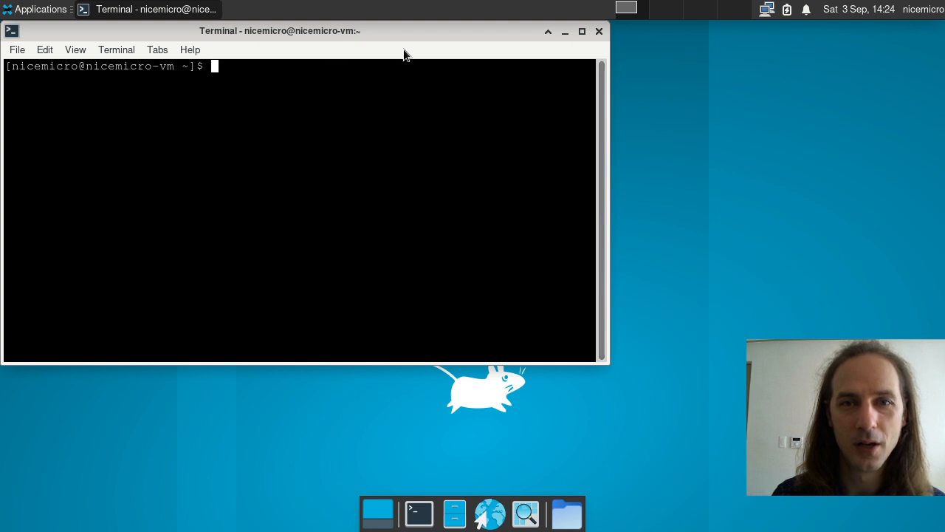
pyautogui.click(454, 515)
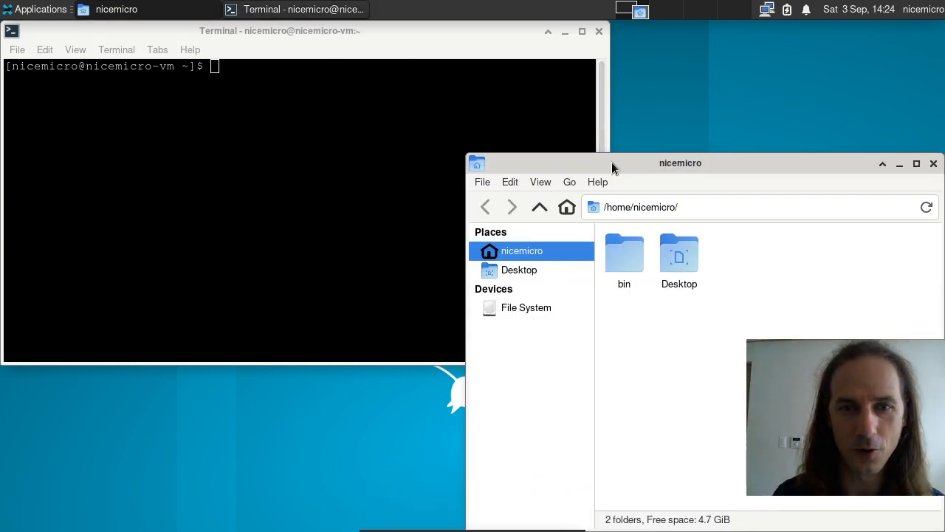
pyautogui.moveTo(612, 163); pyautogui.dragTo(222, 93)
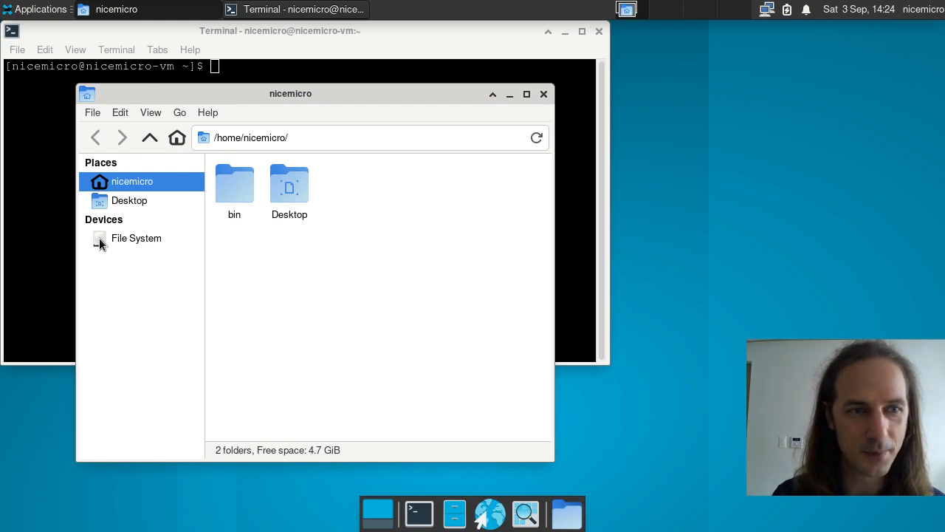
pyautogui.moveTo(235, 94); pyautogui.dragTo(196, 60)
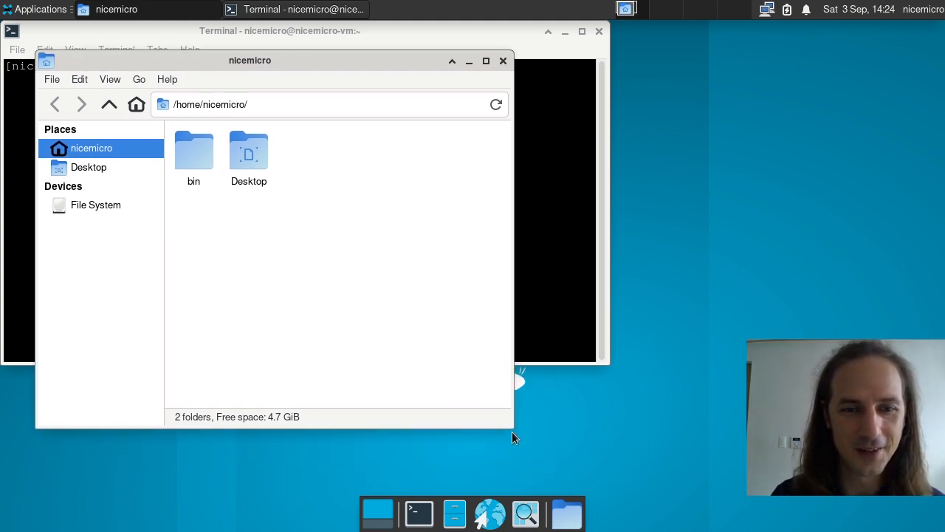
pyautogui.moveTo(513, 428); pyautogui.dragTo(650, 476)
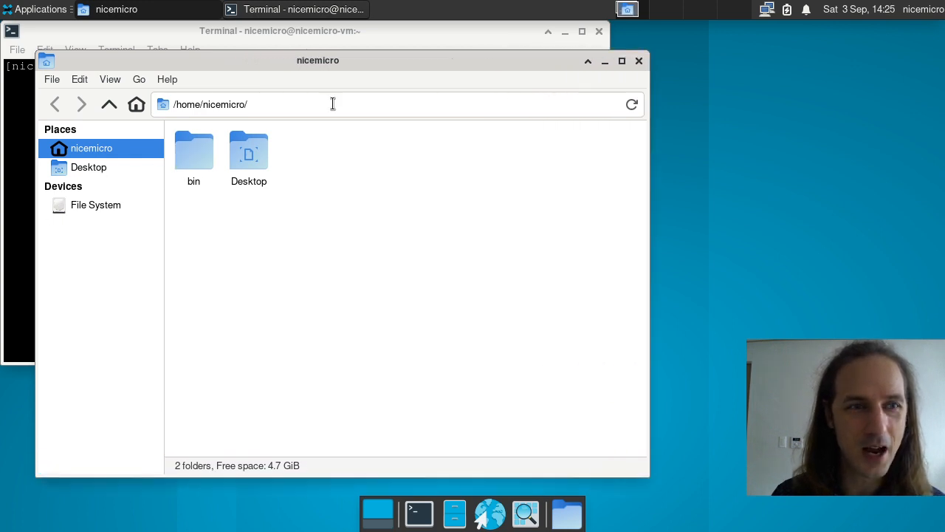
# Step: Send the file manager window to Workspace 2 through its title-bar menu
pyautogui.click(79, 79)
pyautogui.click(81, 79)
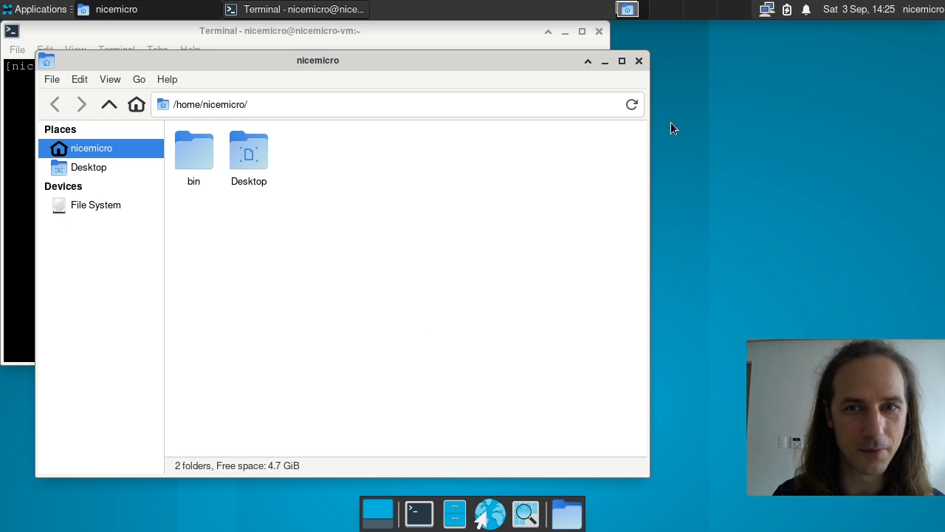
pyautogui.rightClick(501, 65)
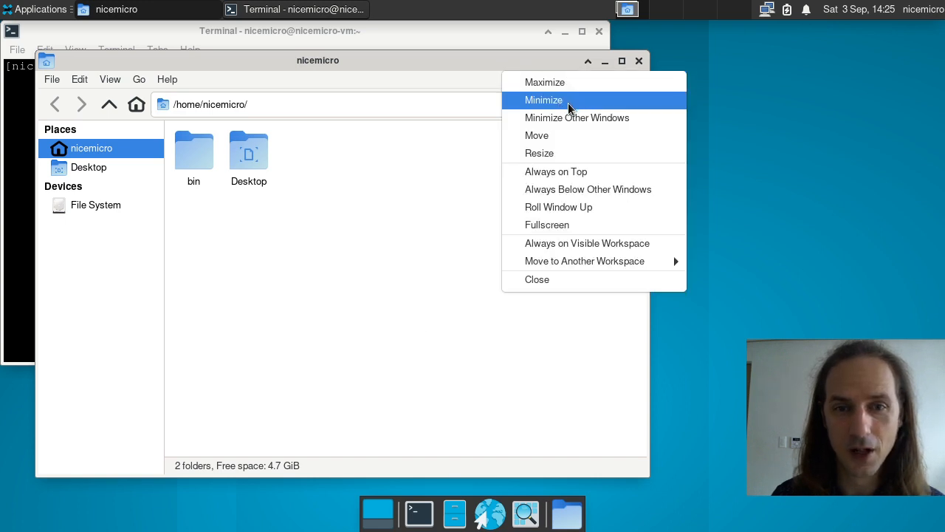
pyautogui.moveTo(588, 265)
pyautogui.click(761, 277)
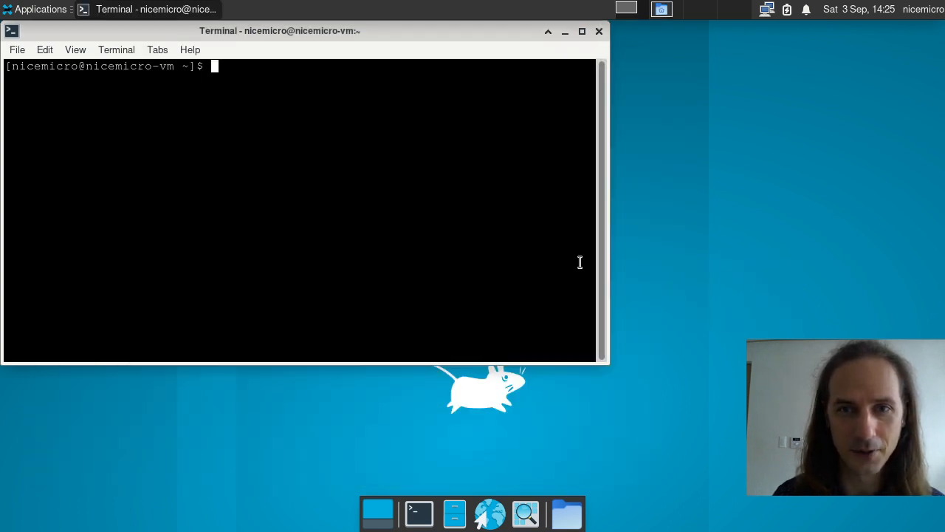
# Step: Flip between workspaces and reposition the terminal window on workspace 1
pyautogui.click(669, 13)
pyautogui.click(633, 12)
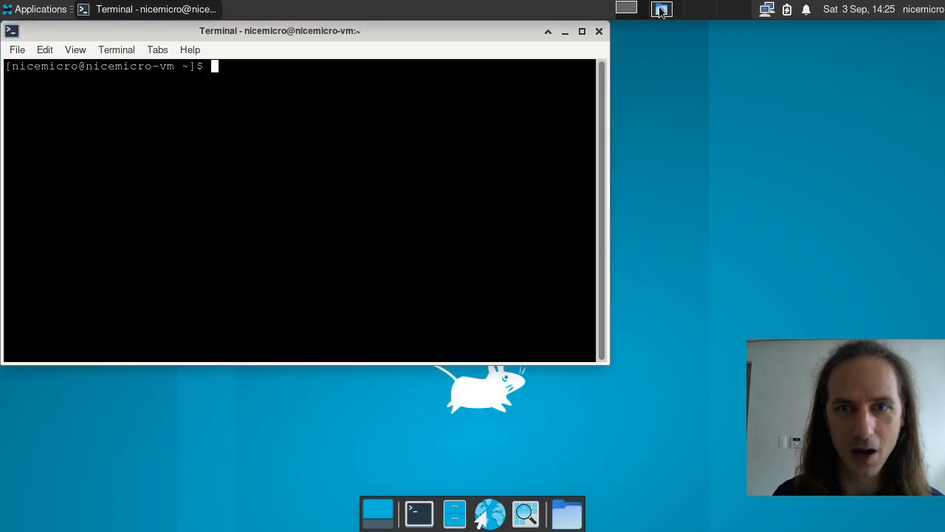
pyautogui.click(668, 12)
pyautogui.click(713, 14)
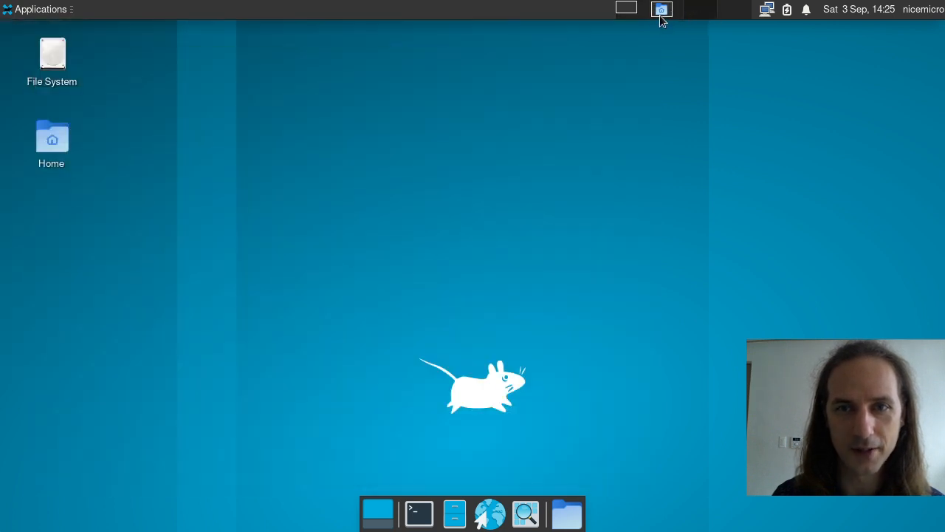
pyautogui.click(632, 9)
pyautogui.moveTo(382, 30); pyautogui.dragTo(707, 116)
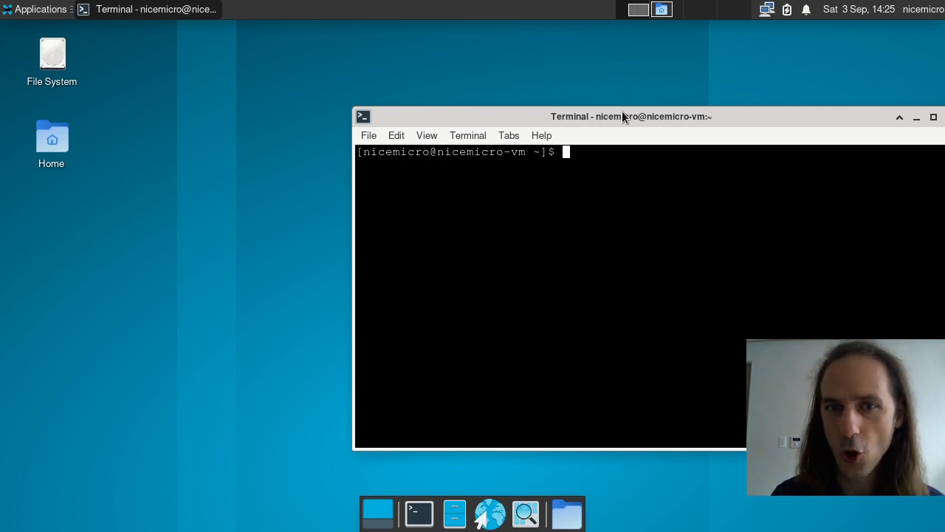
pyautogui.moveTo(623, 116); pyautogui.dragTo(336, 68)
# Step: Reposition the file manager window to the upper left on workspace 2
pyautogui.click(662, 9)
pyautogui.moveTo(566, 65); pyautogui.dragTo(843, 124)
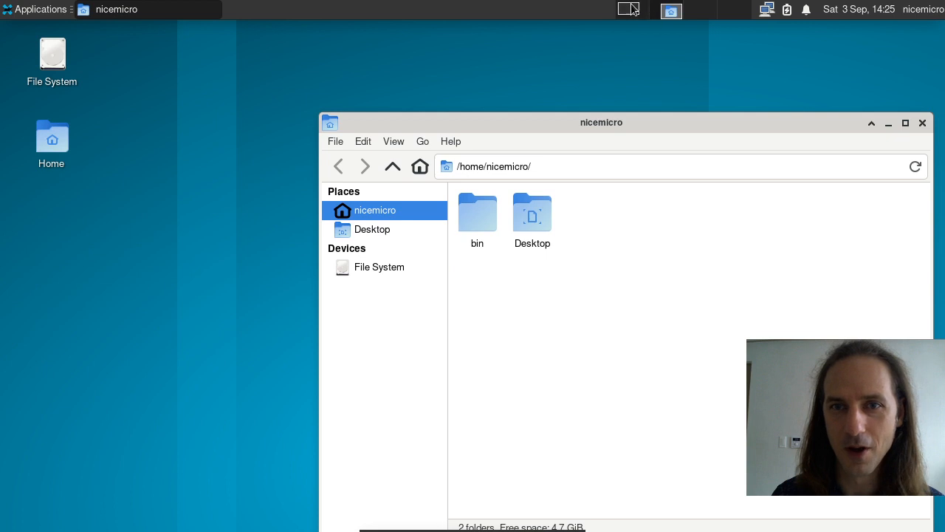
pyautogui.click(632, 9)
pyautogui.click(671, 11)
pyautogui.moveTo(668, 121); pyautogui.dragTo(416, 48)
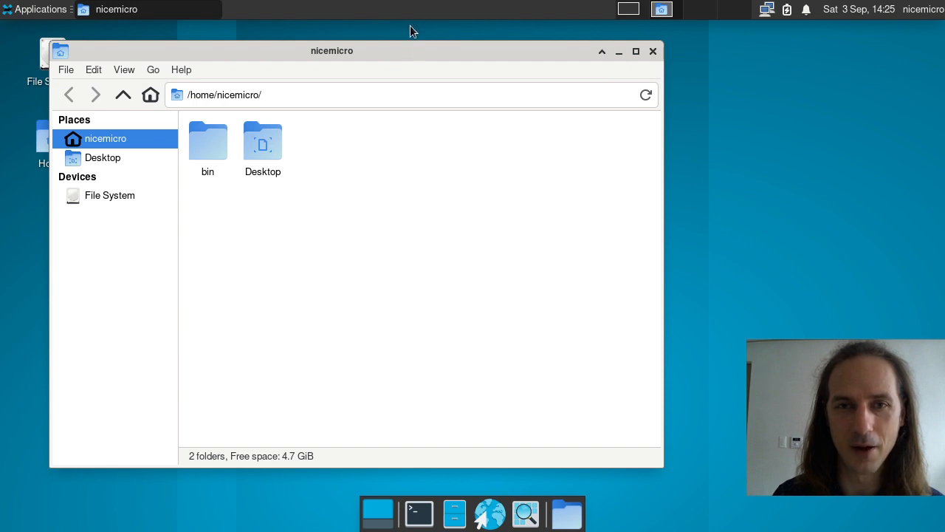
# Step: From the dock's web browser launcher, choose Other... and enter 'qutebrowser' as the preferred browser
pyautogui.click(706, 10)
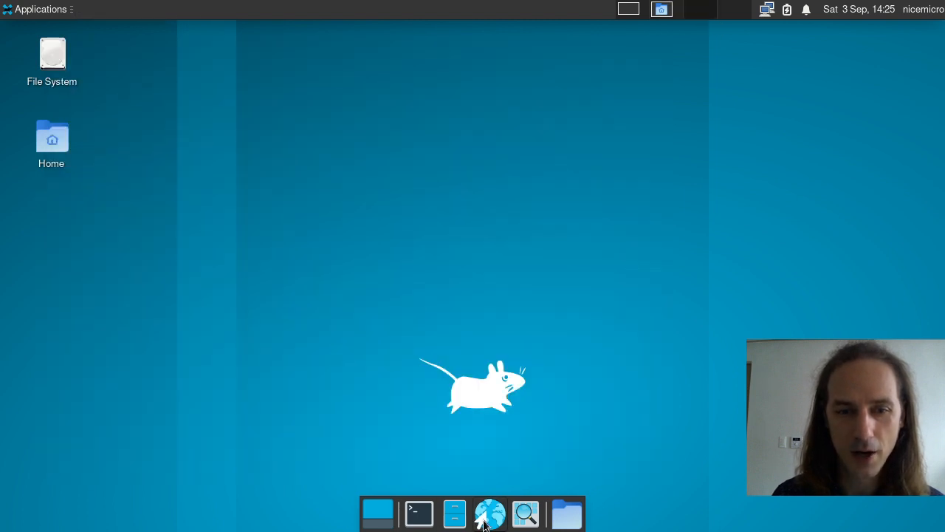
pyautogui.click(487, 517)
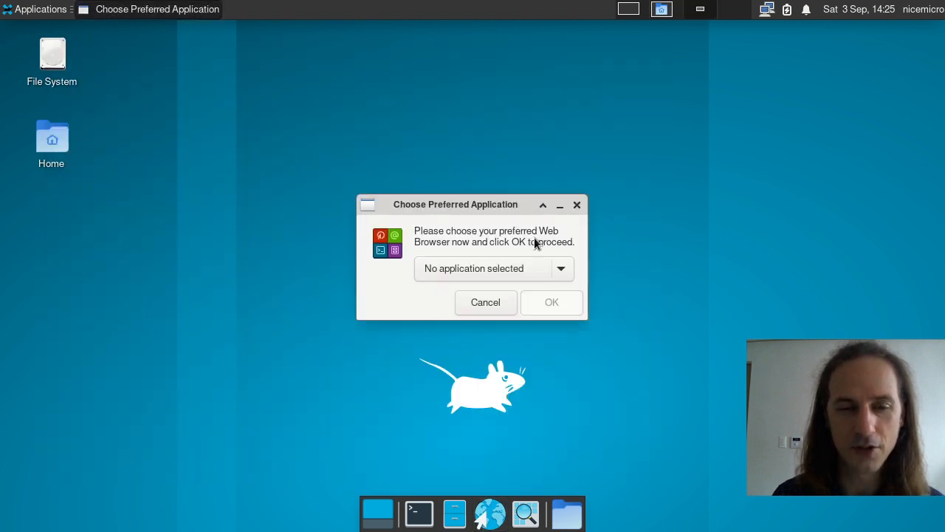
pyautogui.click(517, 265)
pyautogui.click(456, 293)
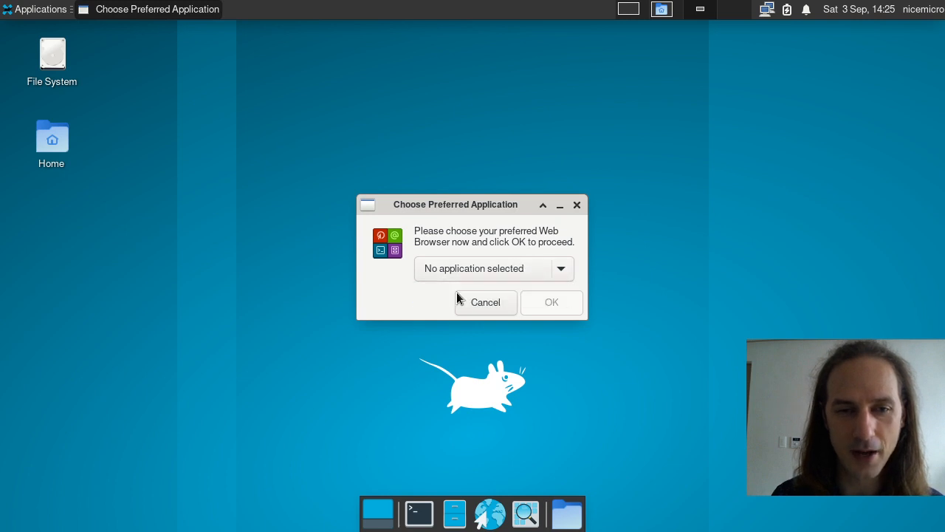
pyautogui.write('qut')
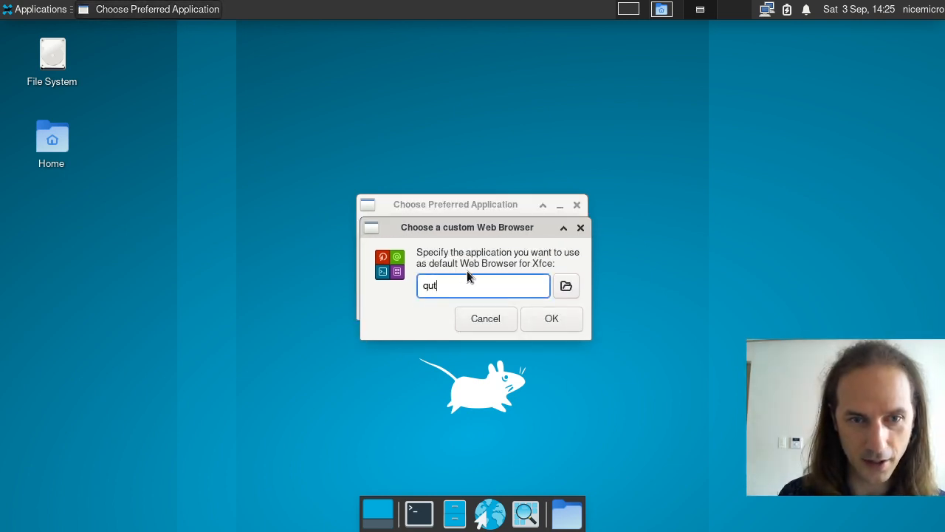
pyautogui.write('eb')
pyautogui.write('rowse')
pyautogui.press('BackSpace')
pyautogui.write('wser')
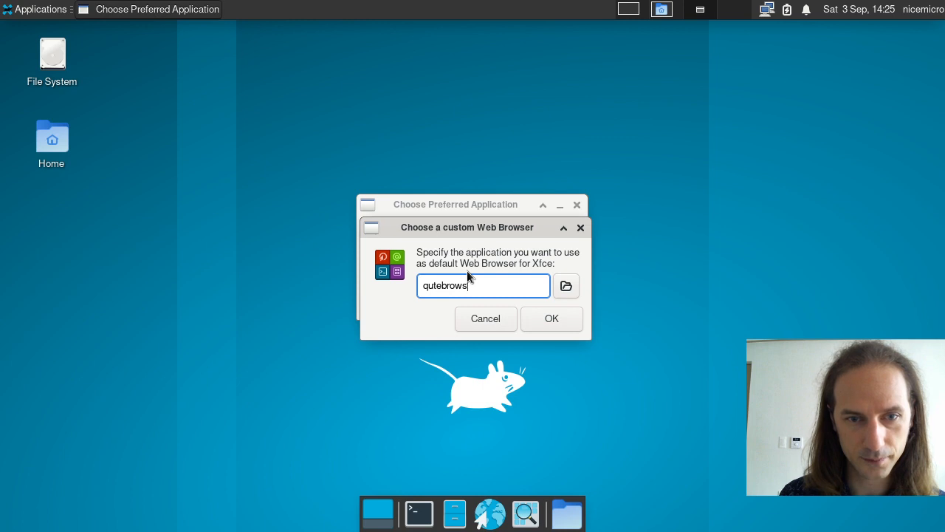
pyautogui.click(535, 310)
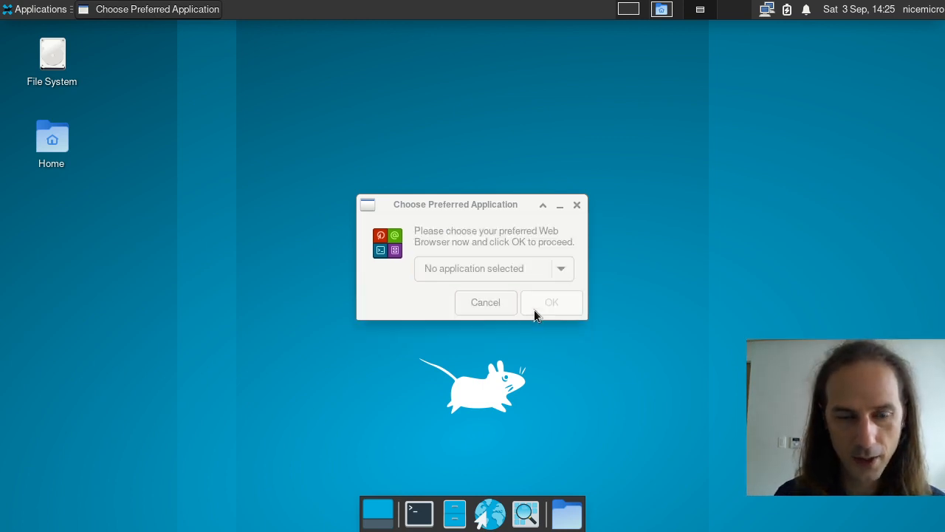
pyautogui.click(547, 307)
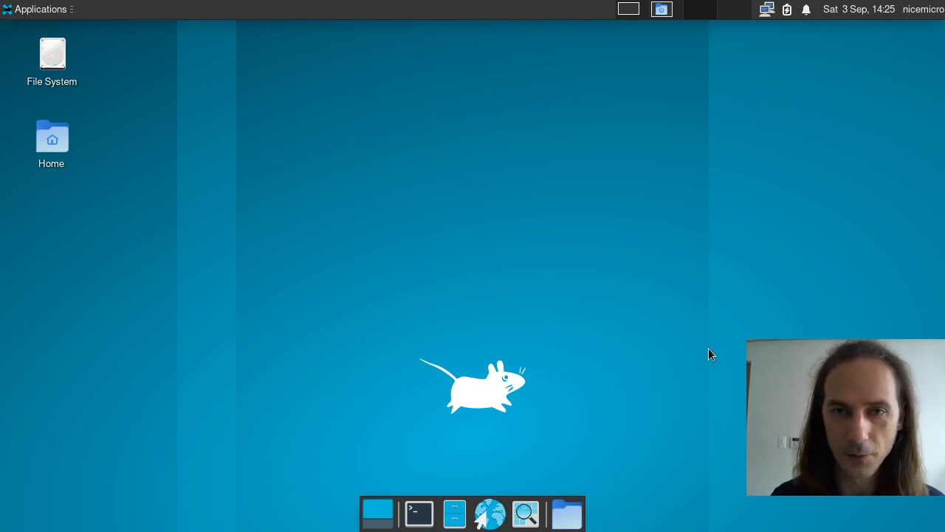
# Step: Search 'about' in an enlarged Application Finder, then close the DuckDuckGo window and the finder
pyautogui.click(524, 517)
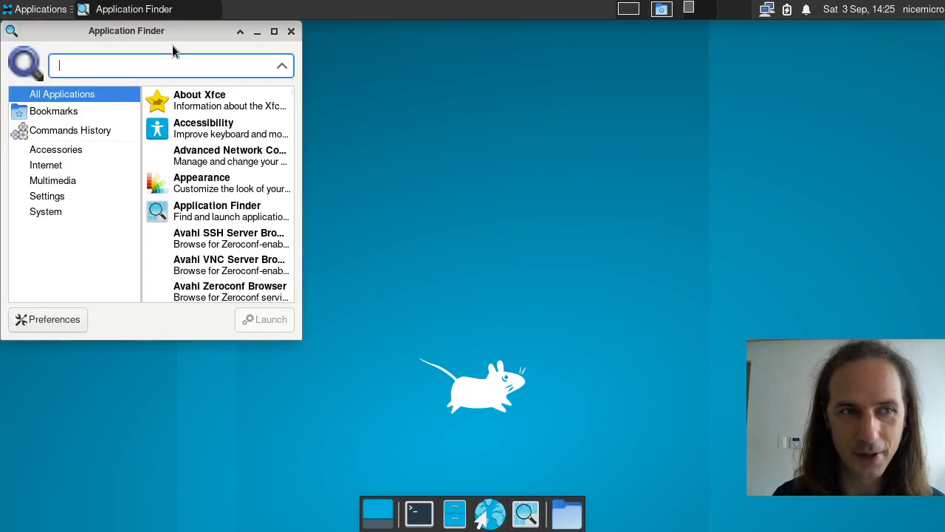
pyautogui.moveTo(172, 45); pyautogui.dragTo(579, 81)
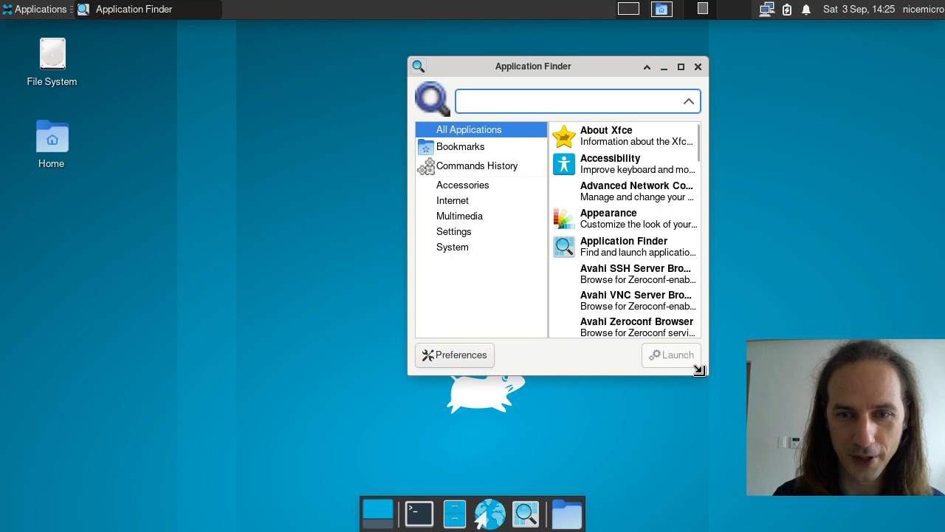
pyautogui.moveTo(700, 375); pyautogui.dragTo(836, 472)
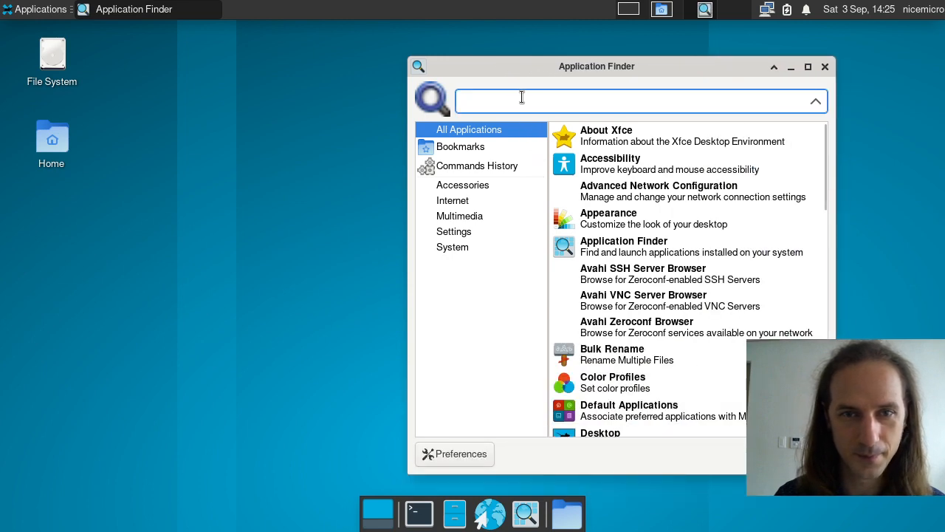
pyautogui.write('about')
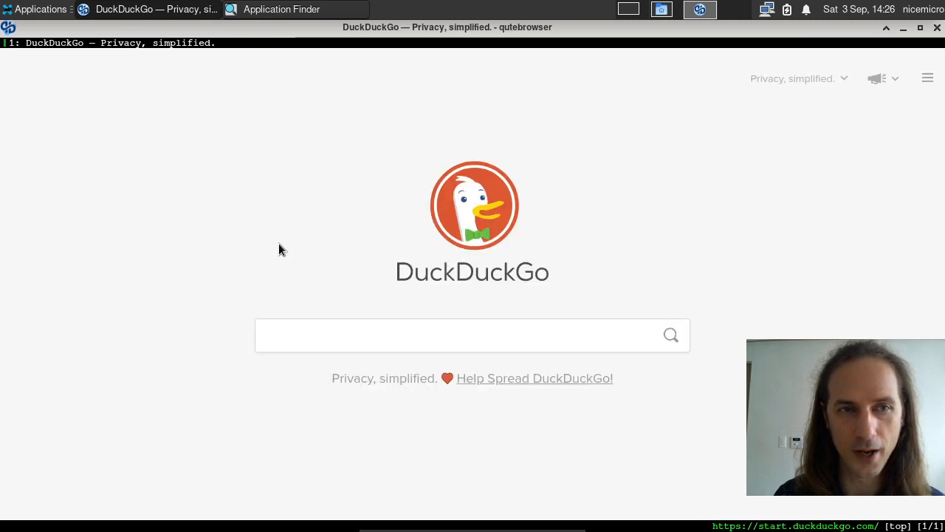
pyautogui.click(937, 30)
pyautogui.click(824, 66)
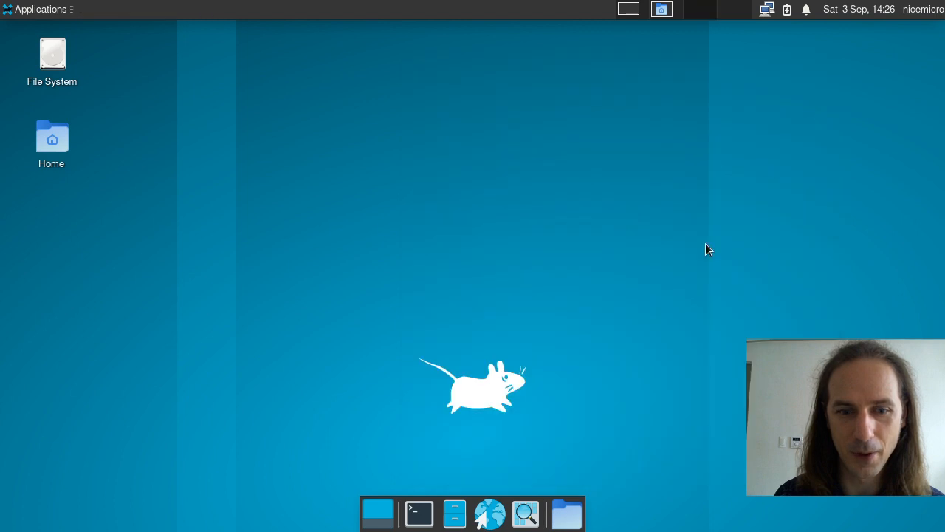
pyautogui.click(18, 10)
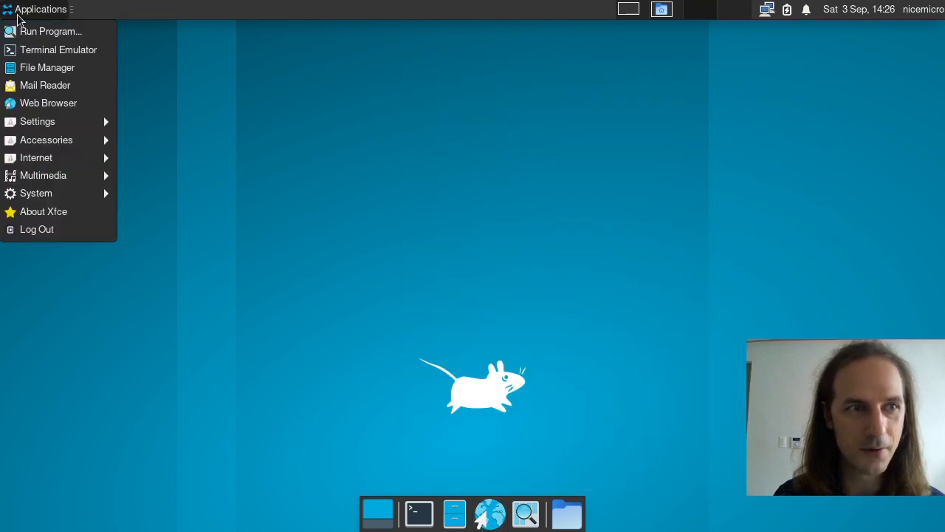
pyautogui.click(42, 103)
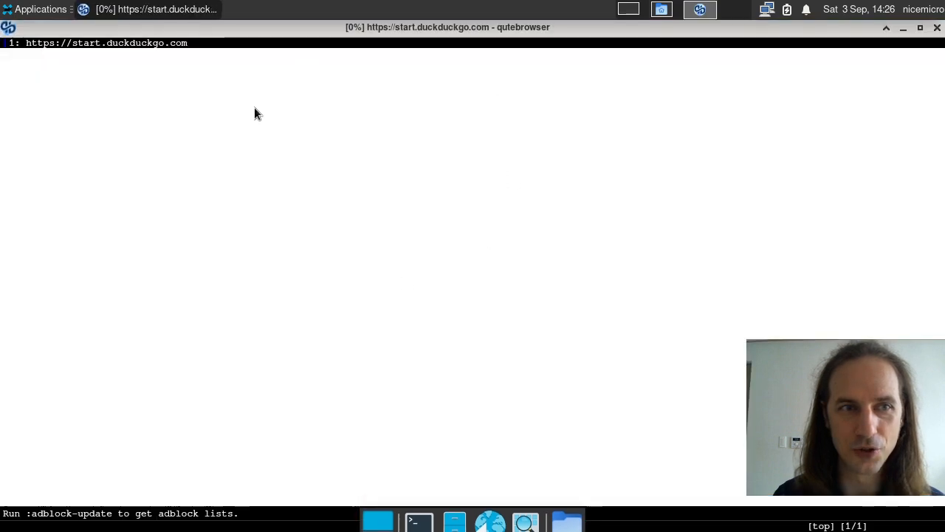
pyautogui.click(937, 27)
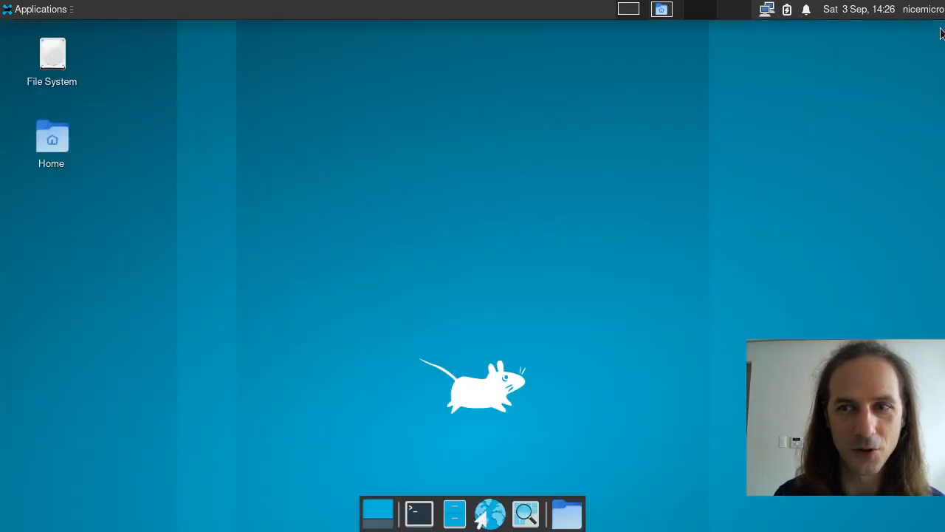
pyautogui.click(563, 514)
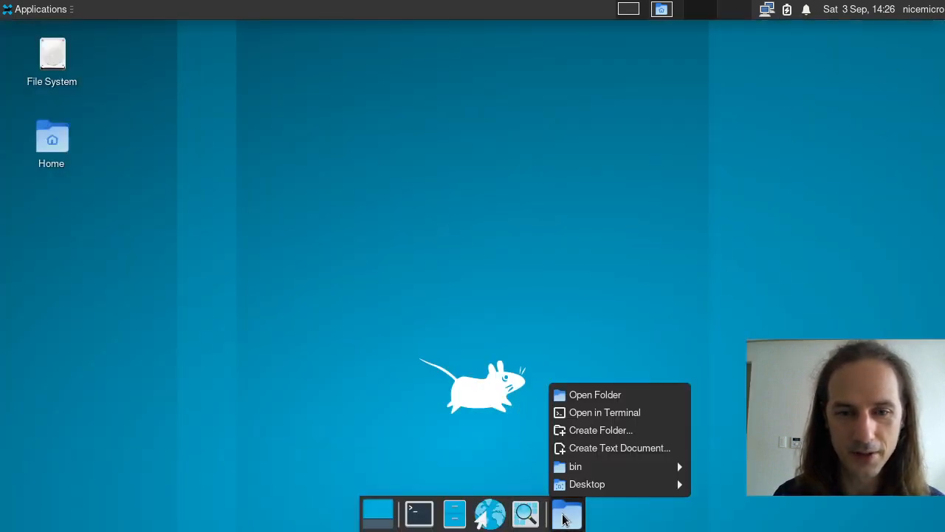
pyautogui.moveTo(578, 492)
pyautogui.moveTo(574, 468)
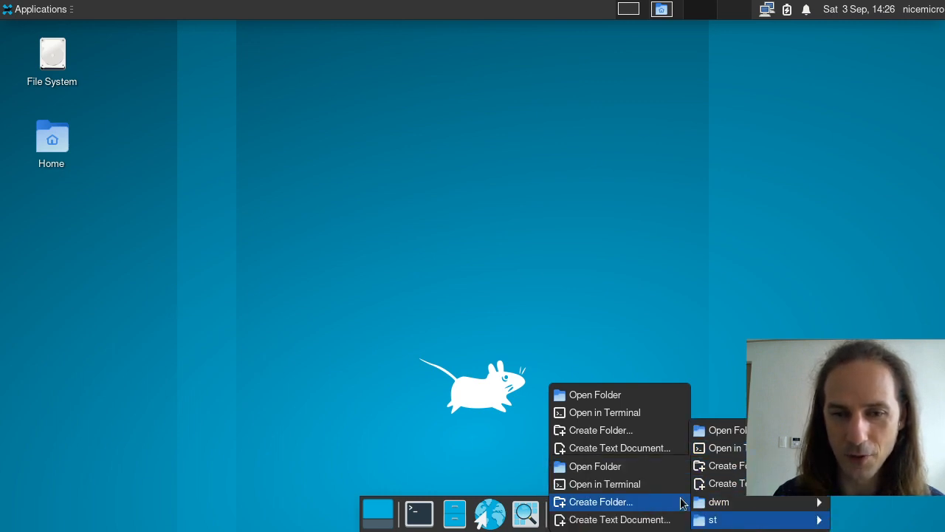
pyautogui.click(582, 197)
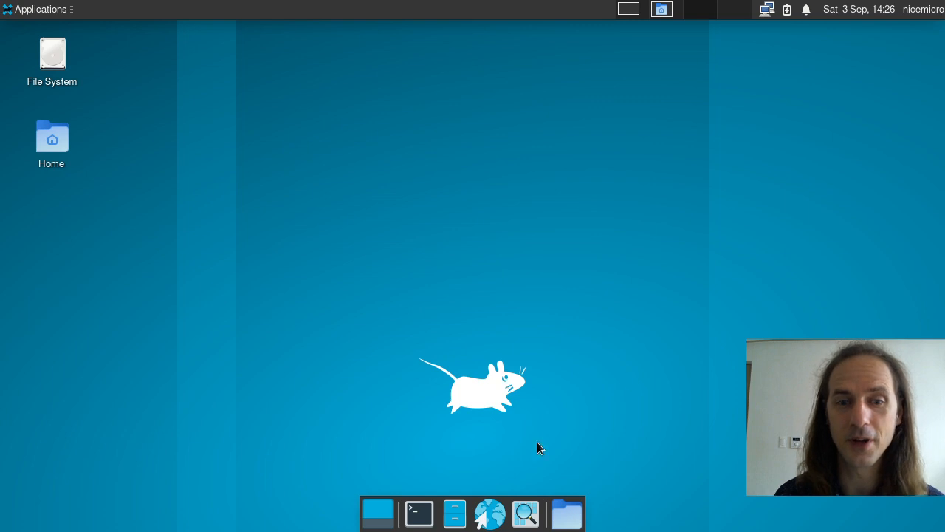
pyautogui.click(566, 515)
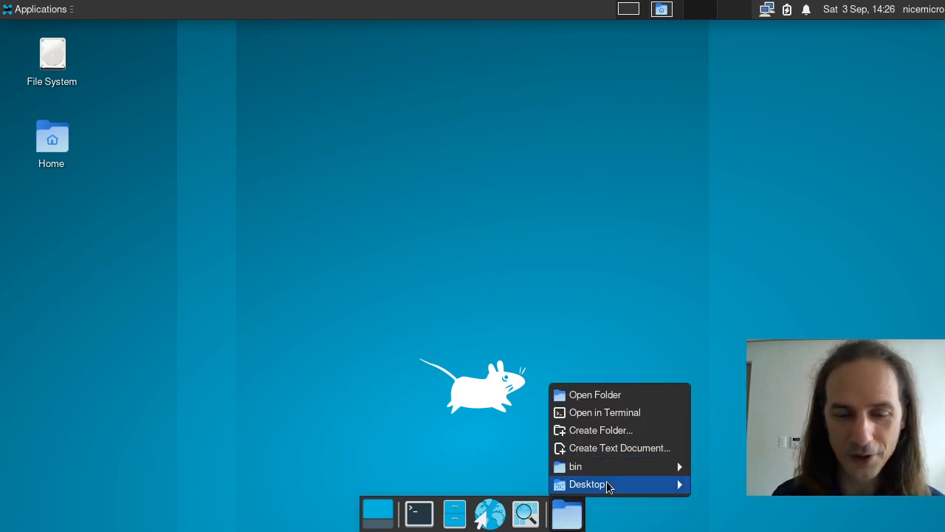
pyautogui.click(324, 231)
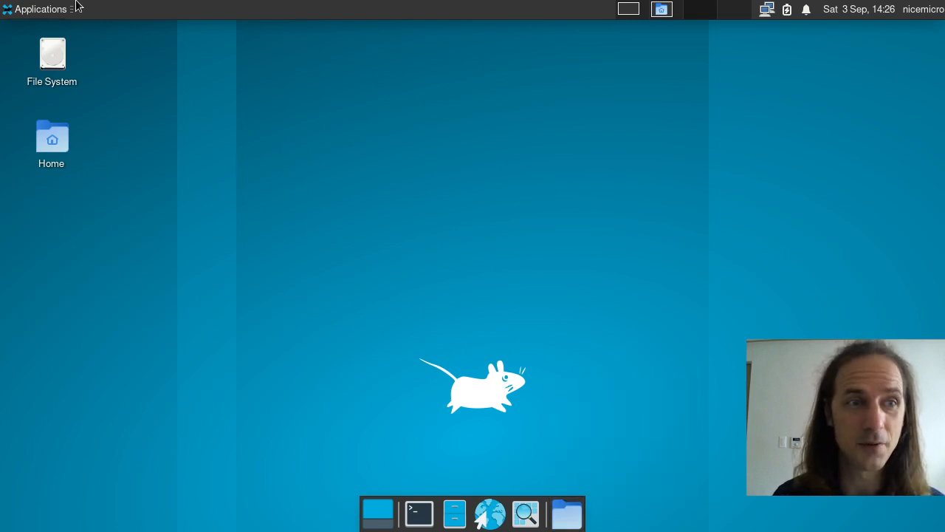
pyautogui.doubleClick(53, 155)
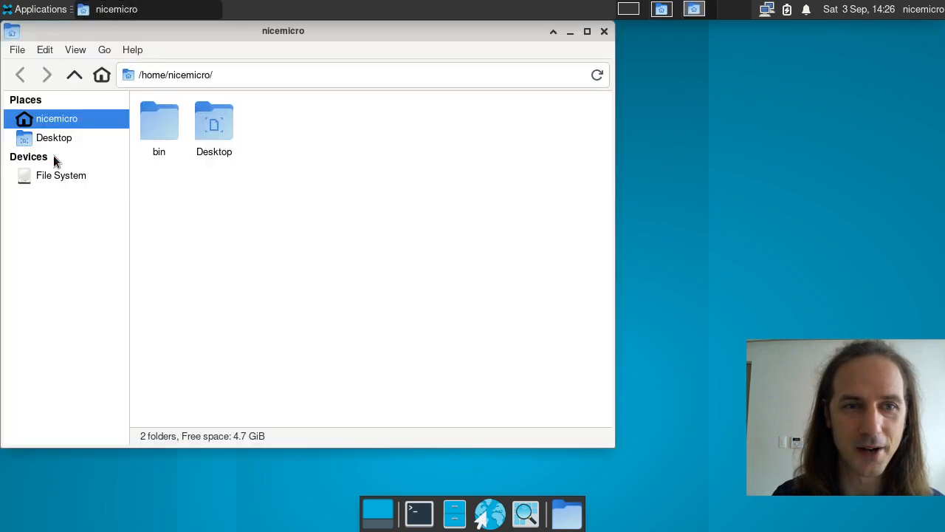
pyautogui.doubleClick(214, 146)
pyautogui.moveTo(335, 263); pyautogui.dragTo(118, 46)
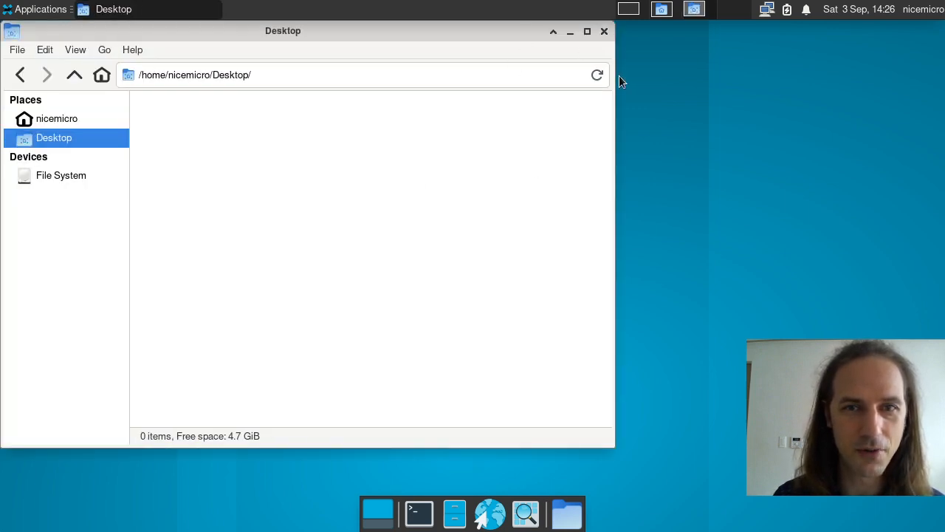
pyautogui.click(604, 32)
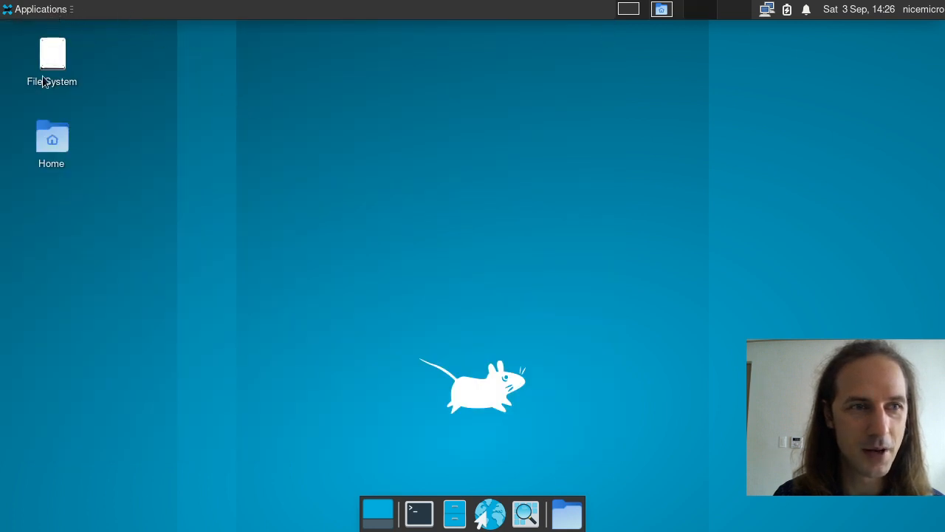
pyautogui.moveTo(168, 220)
pyautogui.mouseDown()
pyautogui.moveTo(2, 26)
pyautogui.moveTo(158, 224)
pyautogui.mouseUp()
pyautogui.moveTo(177, 246); pyautogui.dragTo(11, 31)
pyautogui.click(11, 30)
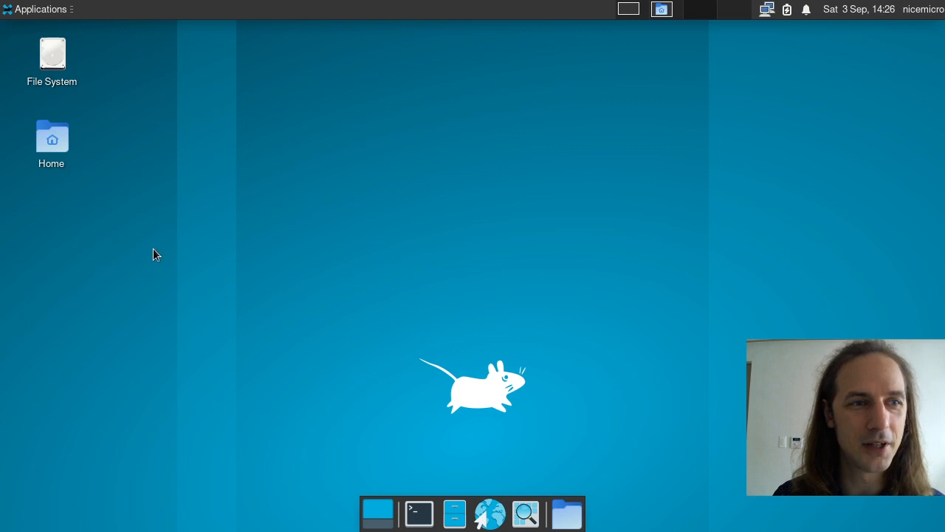
pyautogui.moveTo(154, 249); pyautogui.dragTo(3, 4)
pyautogui.click(11, 23)
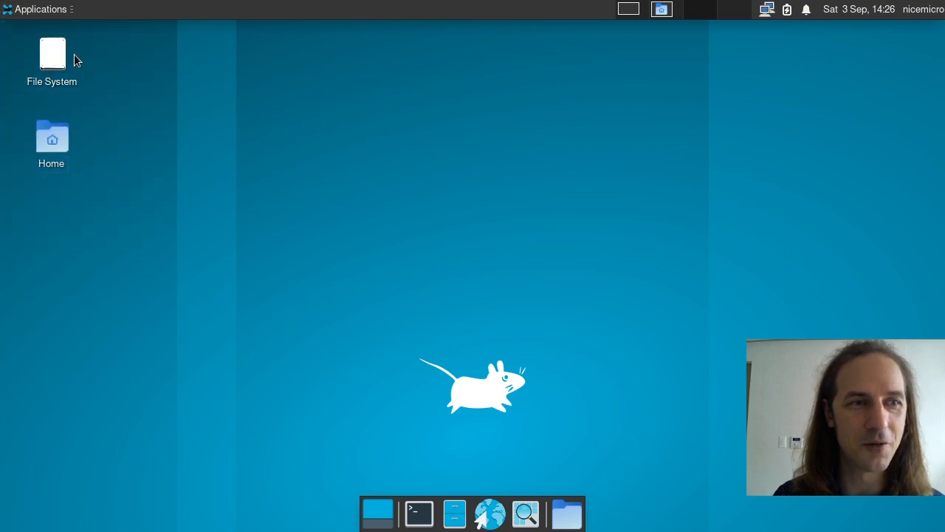
pyautogui.moveTo(152, 223); pyautogui.dragTo(6, 33)
pyautogui.click(6, 33)
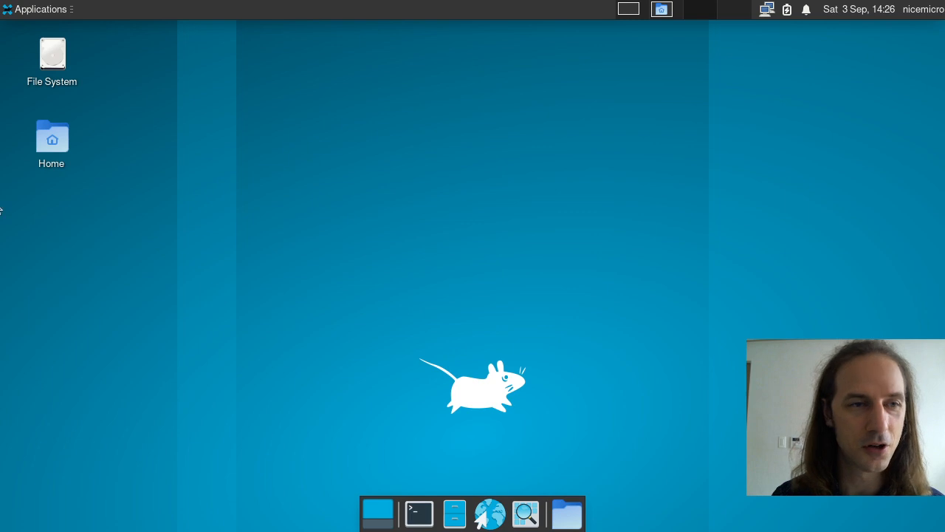
pyautogui.moveTo(148, 232); pyautogui.dragTo(1, 47)
# Step: Launch the Settings Manager from Applications > Settings
pyautogui.click(280, 221)
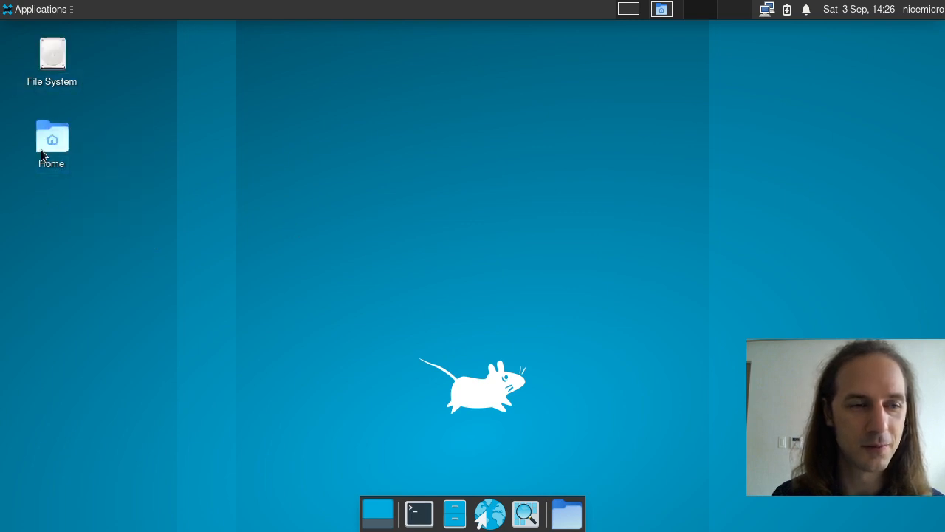
pyautogui.click(41, 9)
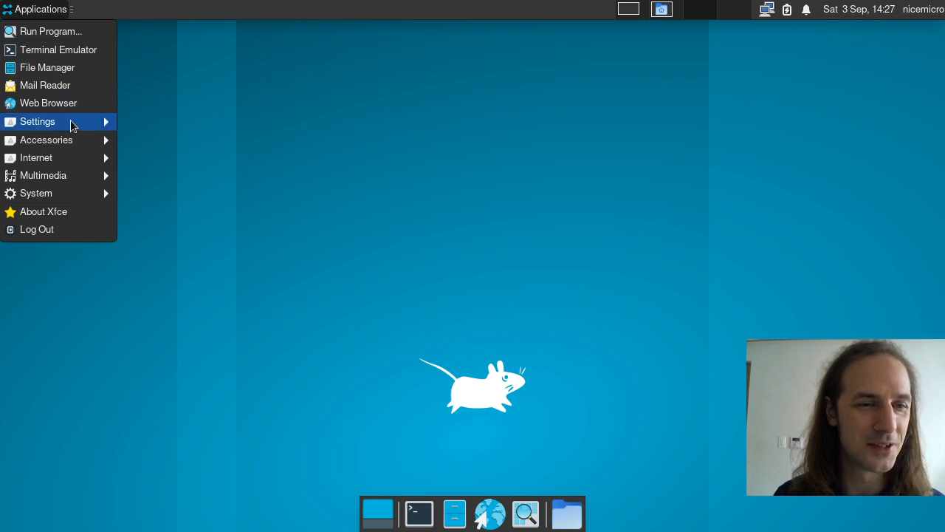
pyautogui.moveTo(72, 125)
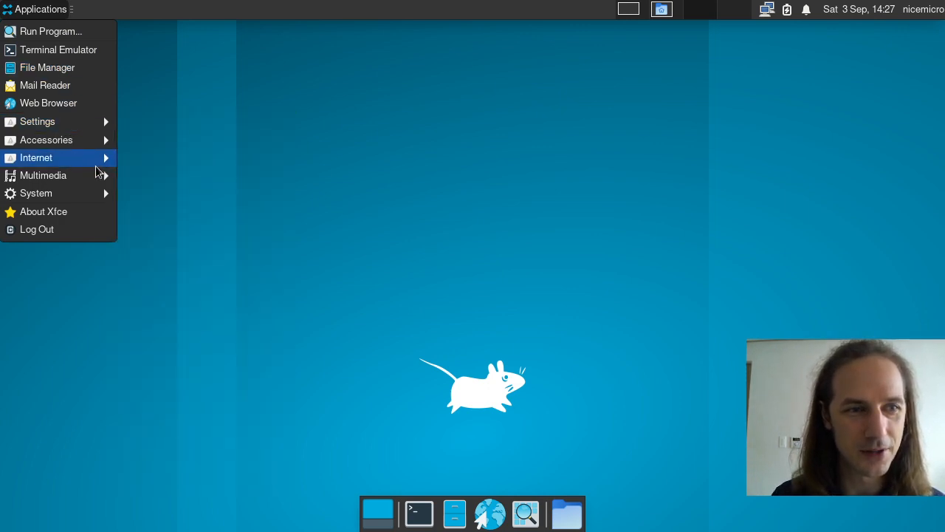
pyautogui.moveTo(82, 162)
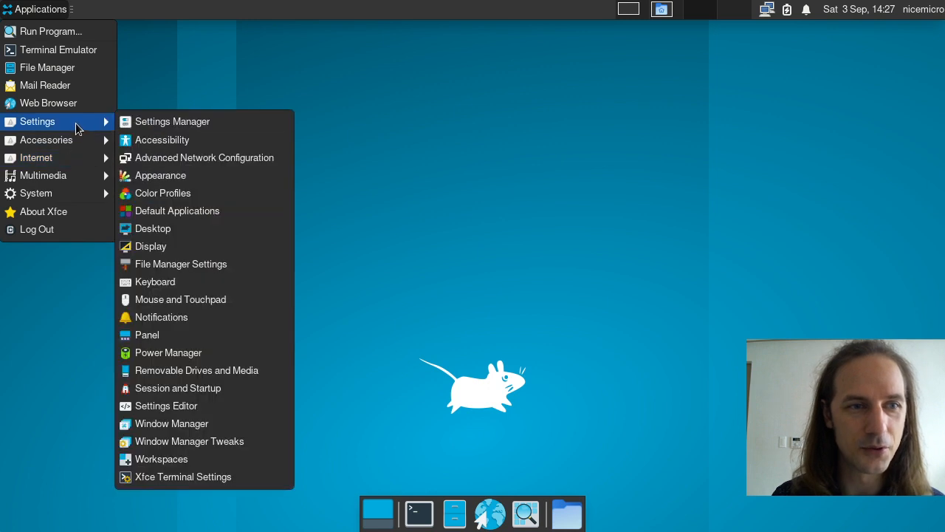
pyautogui.click(183, 124)
# Step: Reposition and resize the Settings window, then go into Appearance
pyautogui.moveTo(279, 37); pyautogui.dragTo(327, 41)
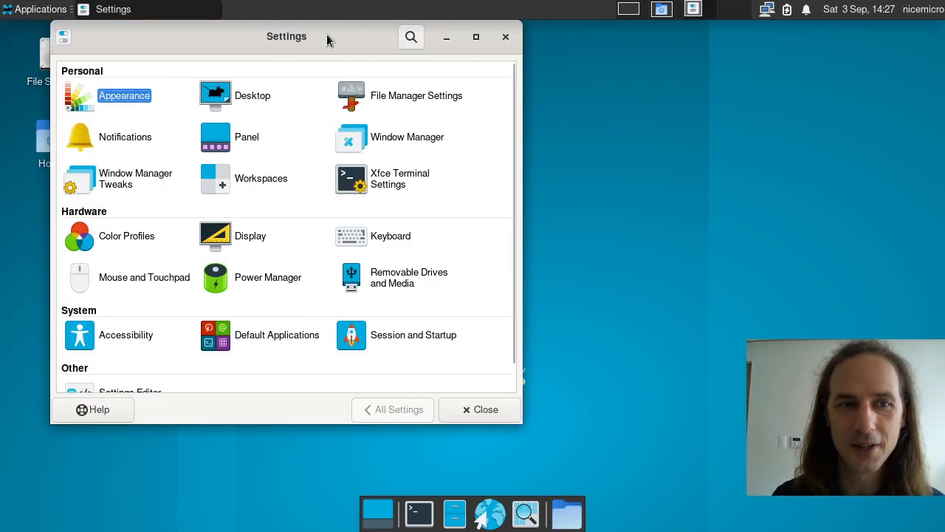
pyautogui.moveTo(520, 423); pyautogui.dragTo(696, 501)
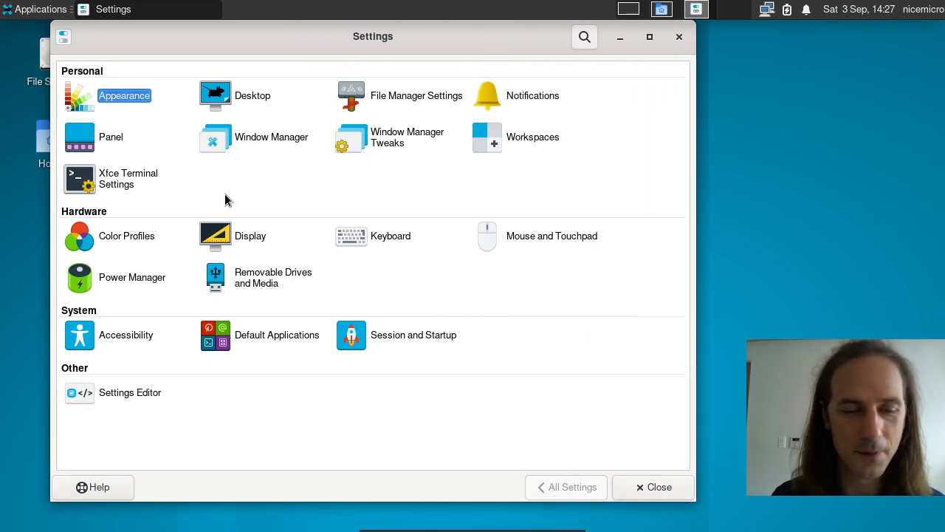
pyautogui.moveTo(370, 51); pyautogui.dragTo(350, 46)
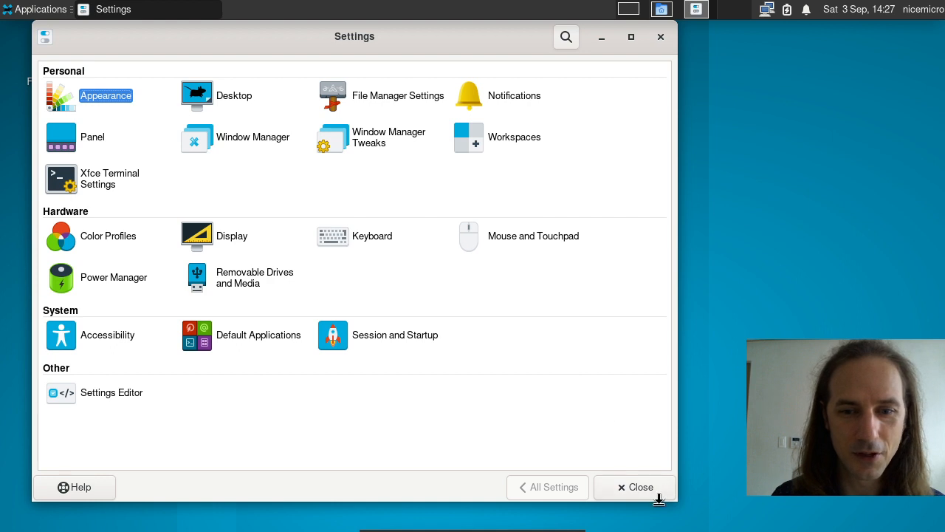
pyautogui.moveTo(658, 482); pyautogui.dragTo(648, 464)
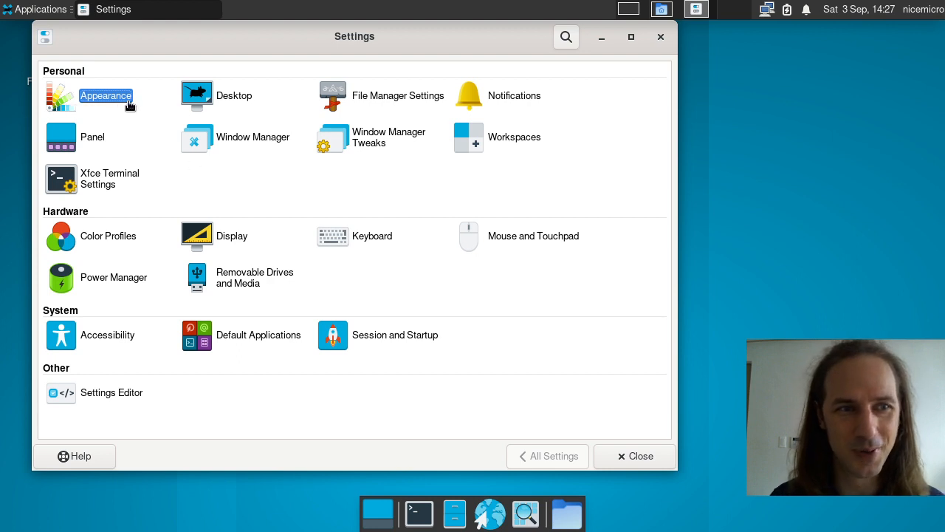
pyautogui.click(107, 97)
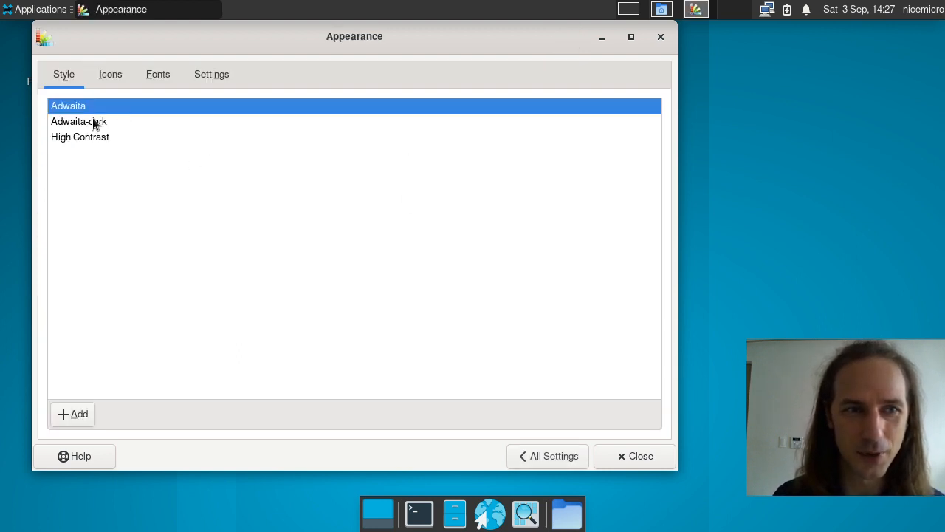
# Step: Apply the Adwaita-dark theme, comparing it briefly with Adwaita
pyautogui.click(93, 121)
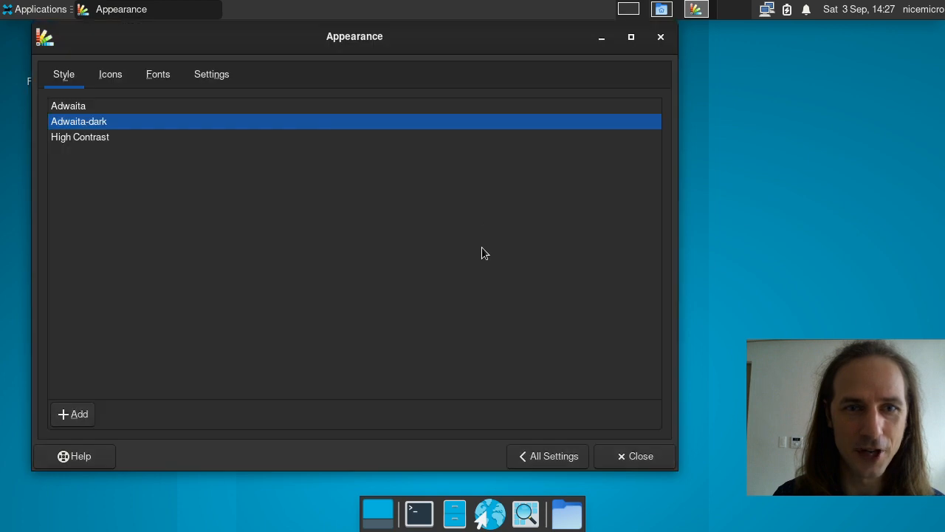
pyautogui.click(78, 105)
pyautogui.click(106, 123)
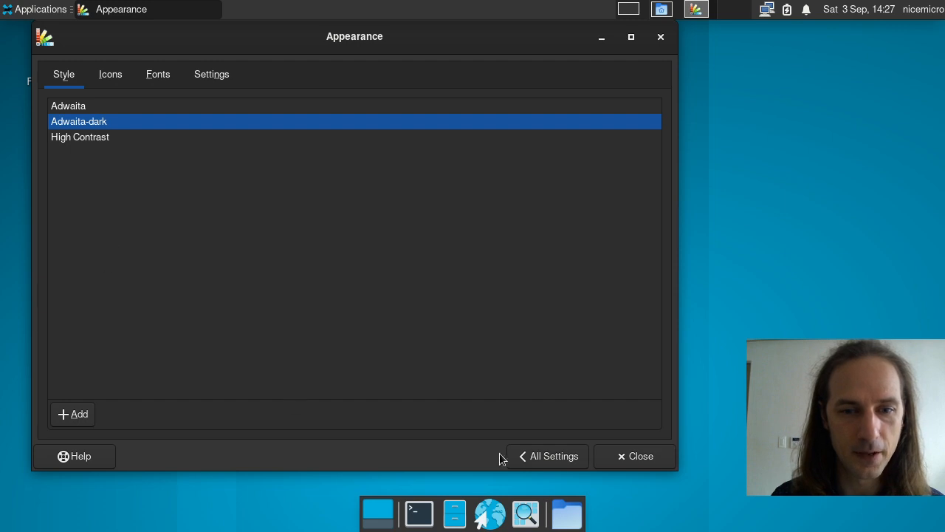
# Step: Browse the Appearance Icons, Fonts and Settings tabs, then go to the Desktop settings
pyautogui.click(558, 459)
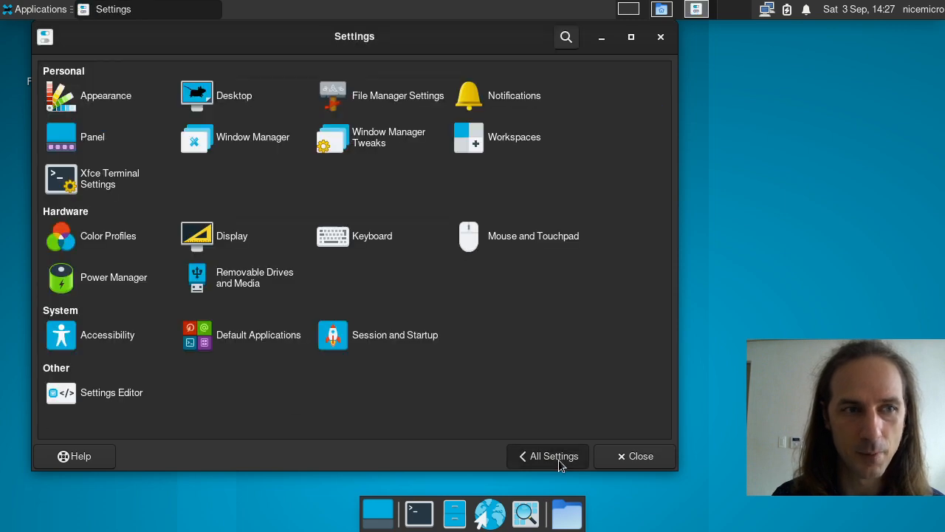
pyautogui.click(75, 103)
pyautogui.click(147, 77)
pyautogui.click(111, 76)
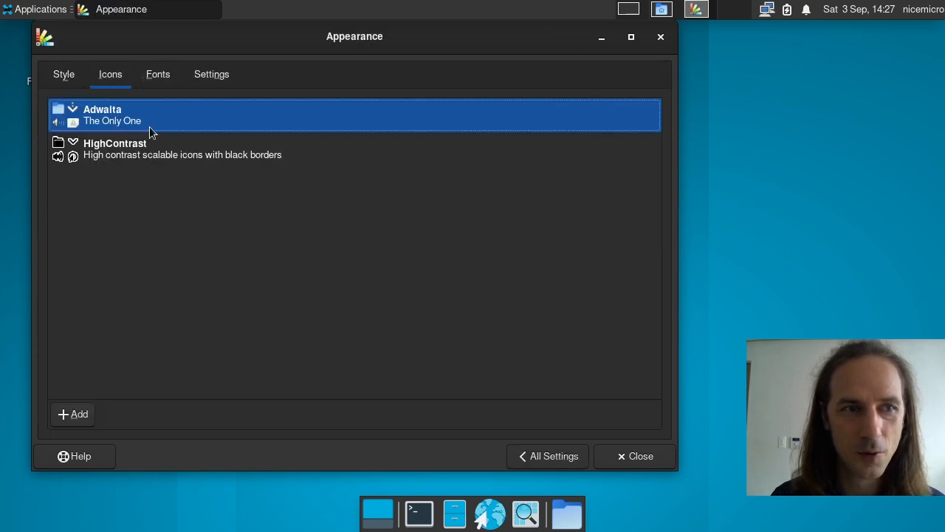
pyautogui.click(152, 77)
pyautogui.click(231, 78)
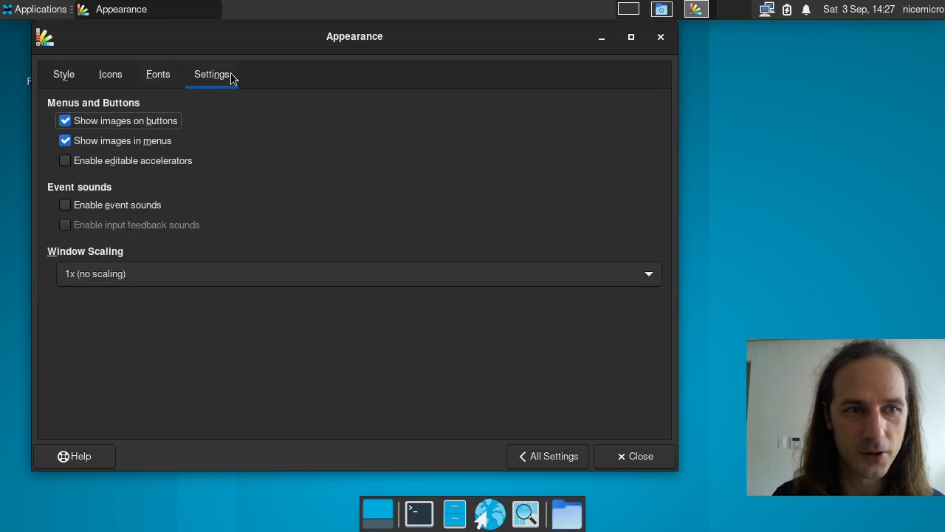
pyautogui.click(59, 73)
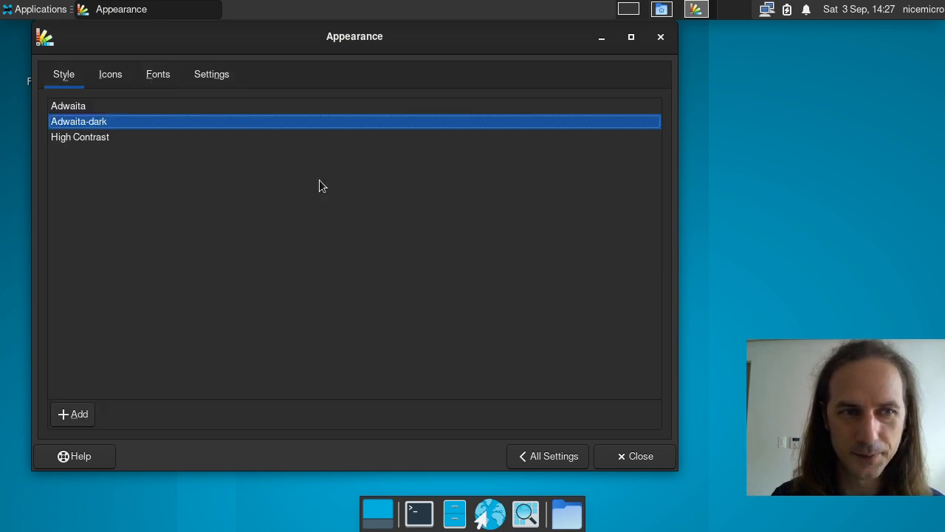
pyautogui.click(554, 454)
pyautogui.click(230, 96)
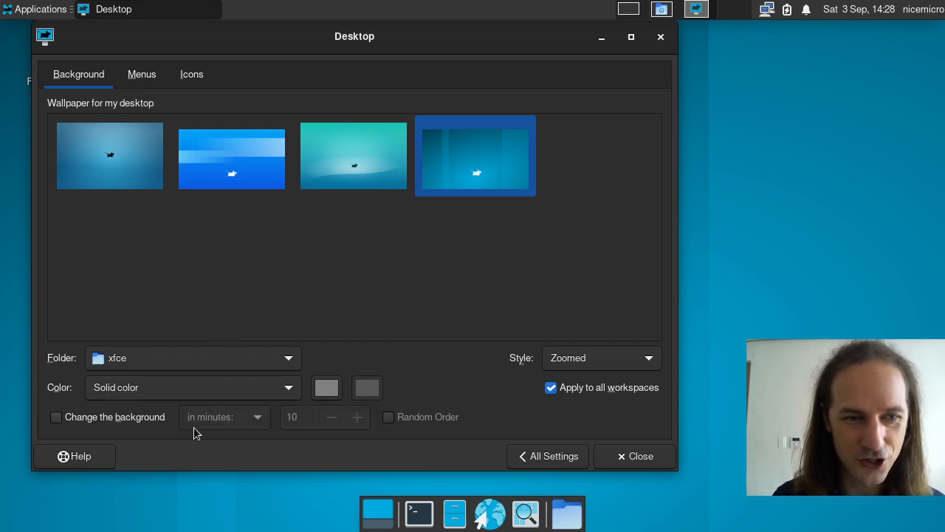
# Step: Check the wallpaper Folder list without changing it, then switch to the Menus tab
pyautogui.click(236, 351)
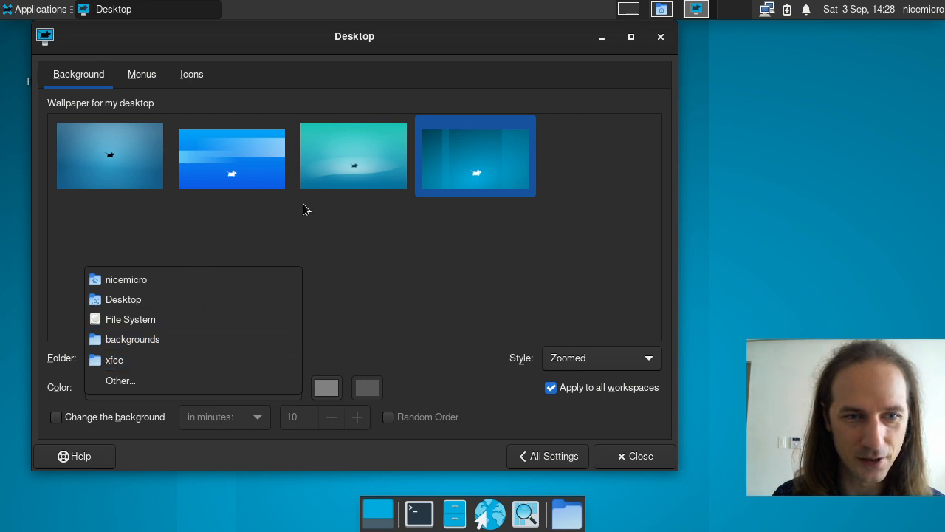
pyautogui.click(141, 132)
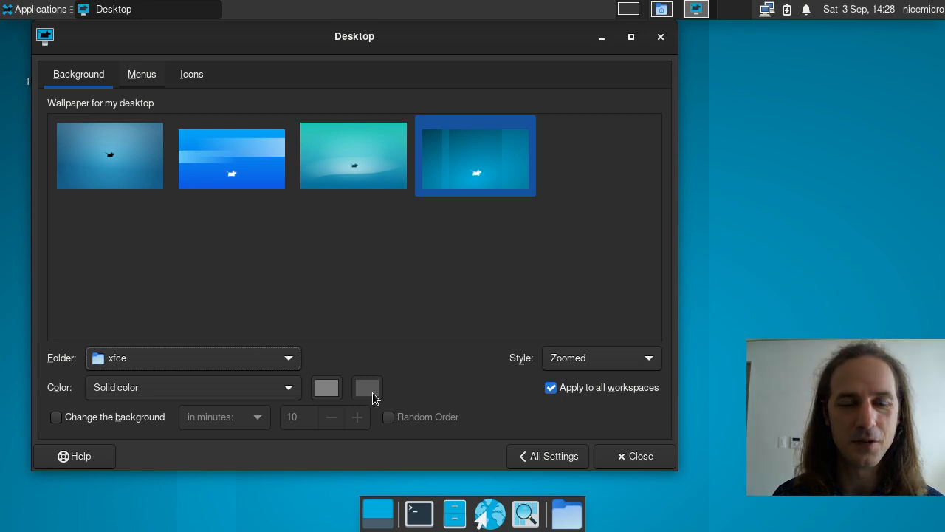
pyautogui.click(142, 74)
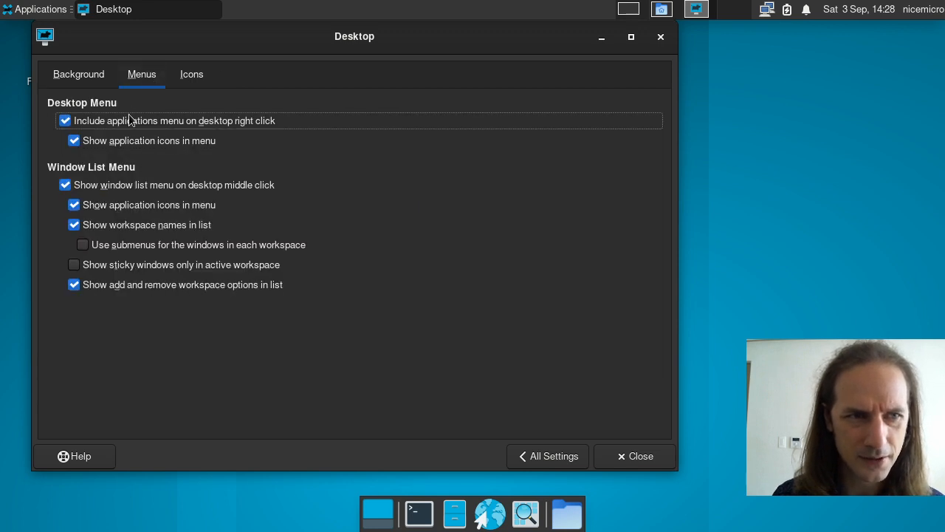
# Step: Move the Desktop settings window right and inspect the desktop's right-click menu before dismissing it
pyautogui.moveTo(268, 38); pyautogui.dragTo(413, 38)
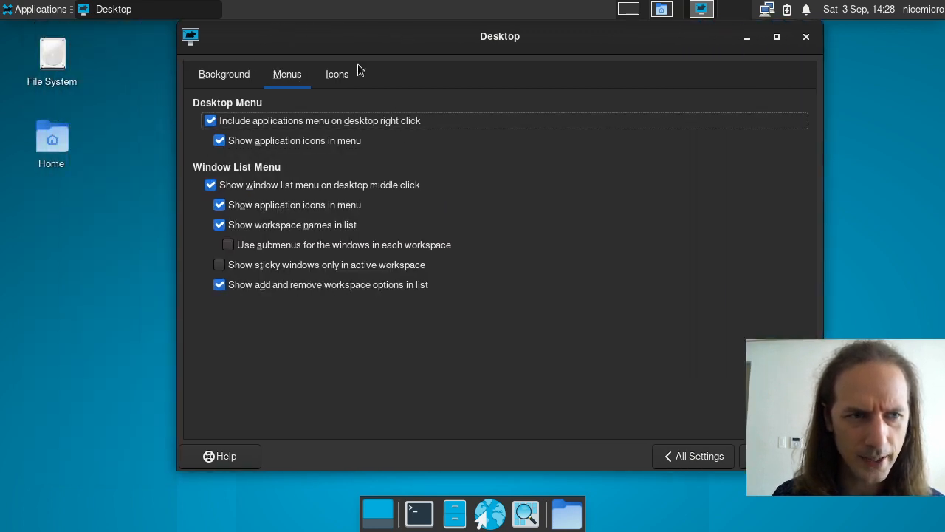
pyautogui.rightClick(116, 57)
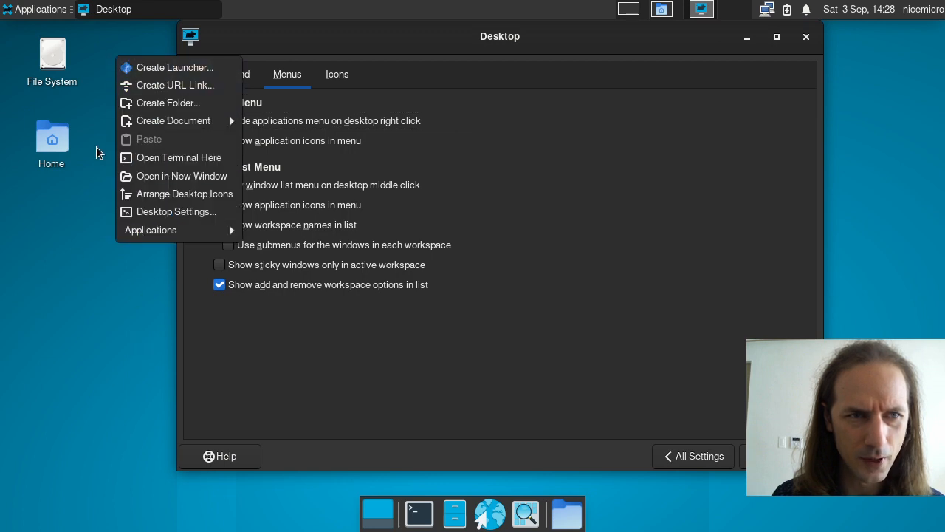
pyautogui.click(72, 199)
pyautogui.rightClick(74, 207)
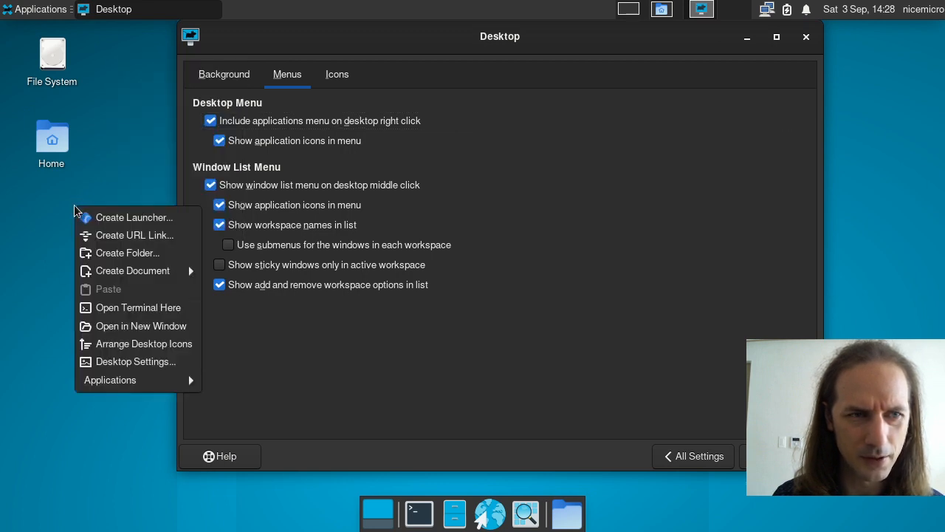
pyautogui.moveTo(117, 273)
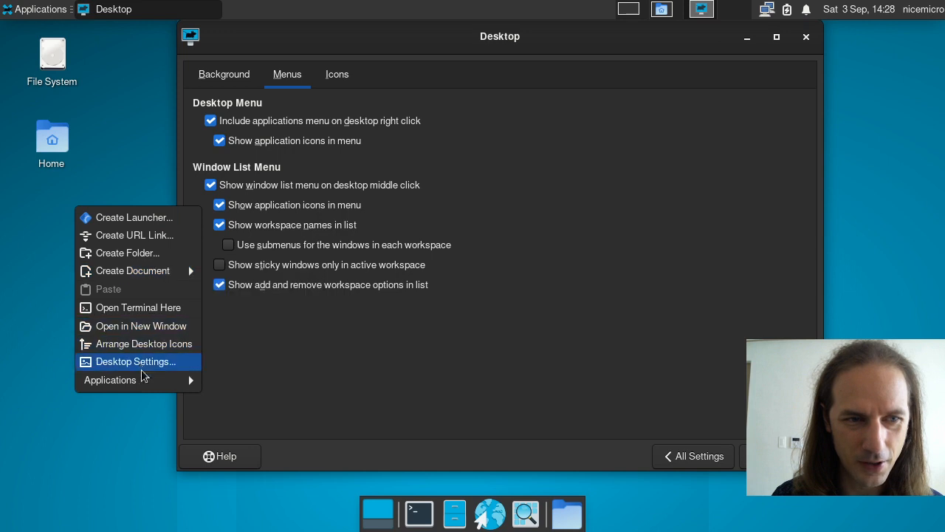
pyautogui.moveTo(147, 390)
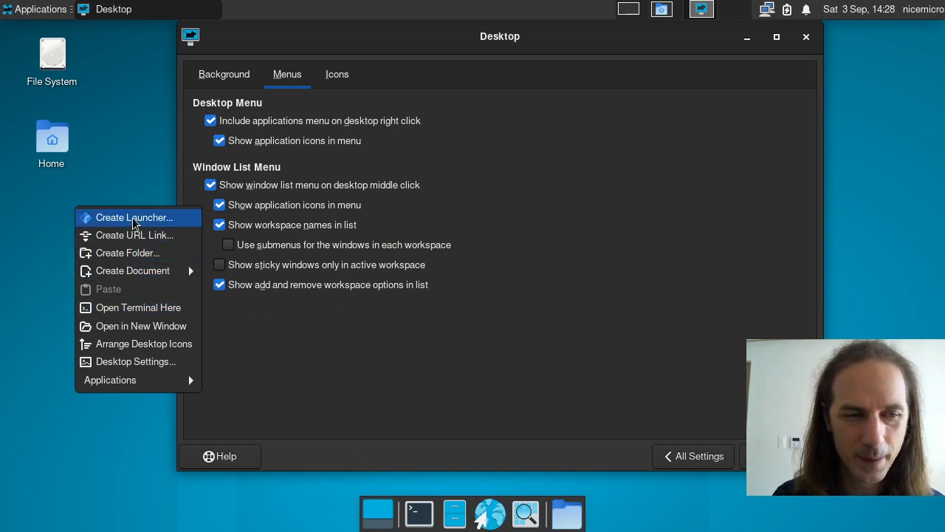
pyautogui.press('Escape')
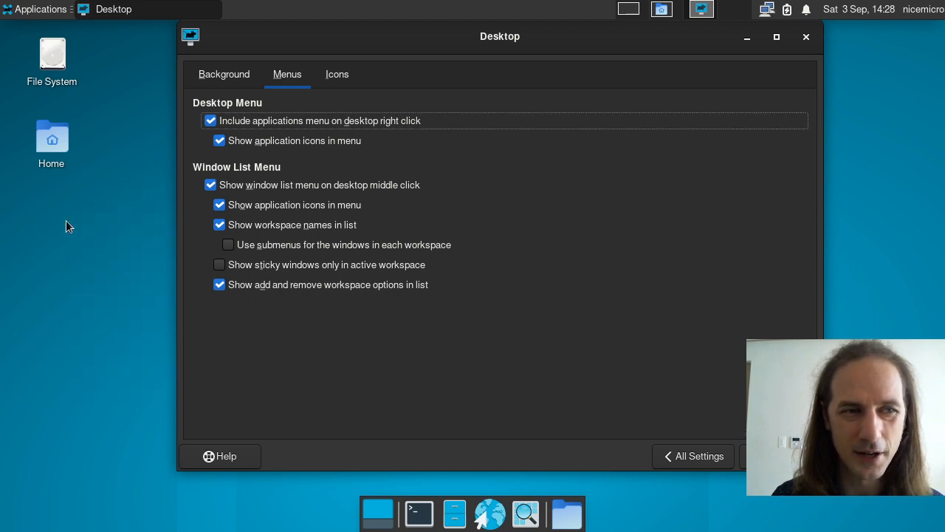
pyautogui.rightClick(427, 517)
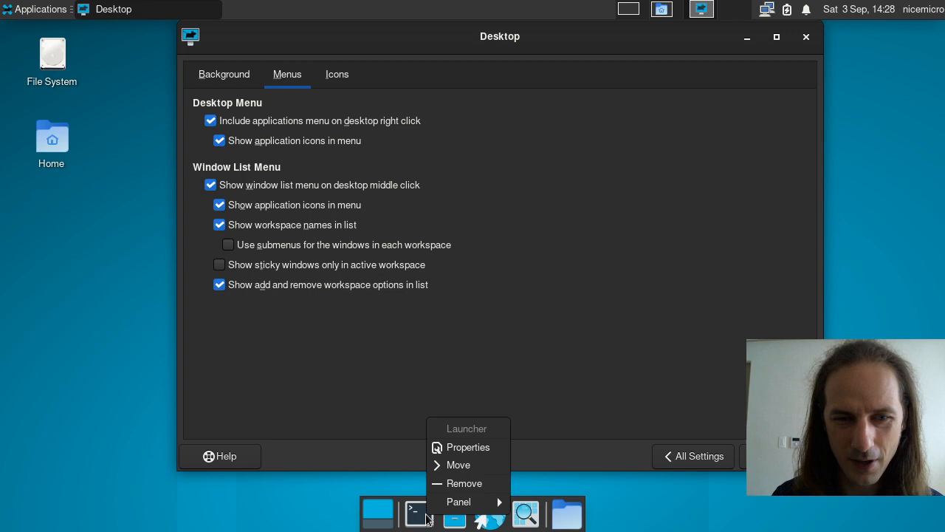
pyautogui.click(466, 448)
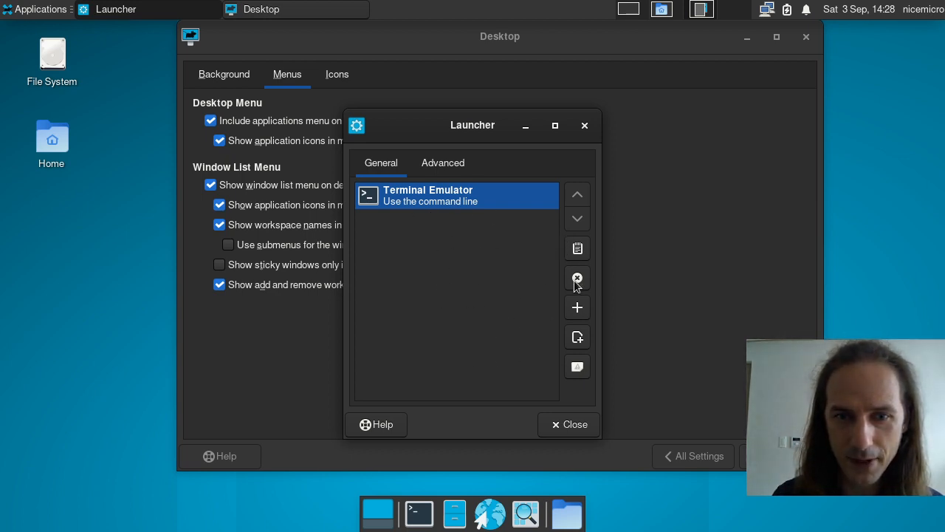
pyautogui.click(578, 309)
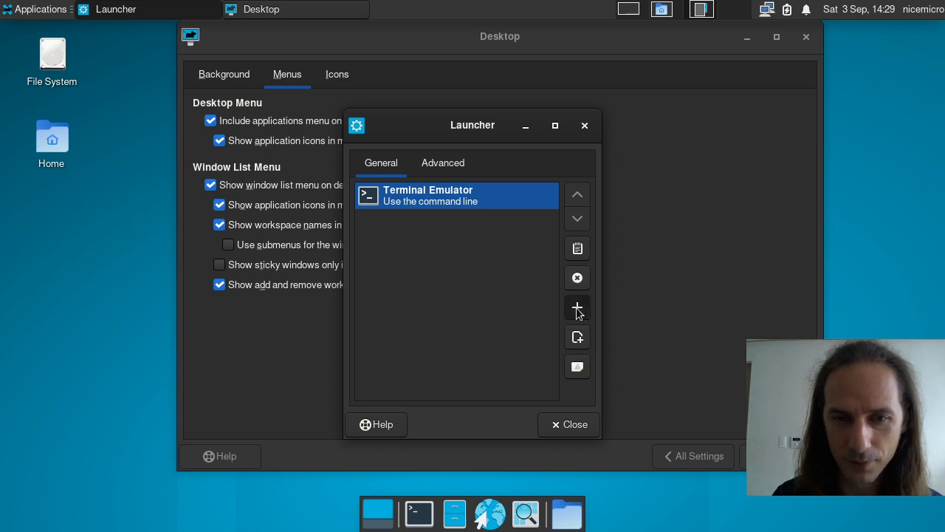
pyautogui.click(278, 218)
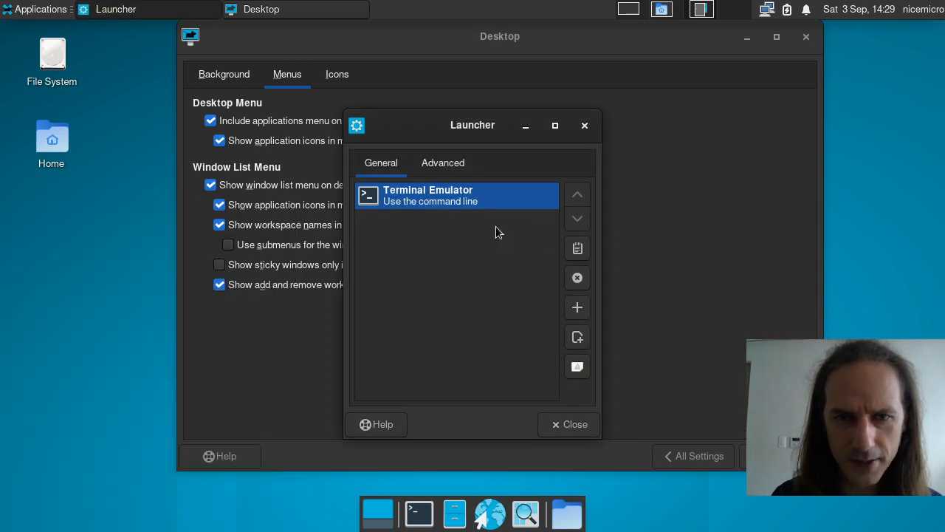
pyautogui.click(578, 249)
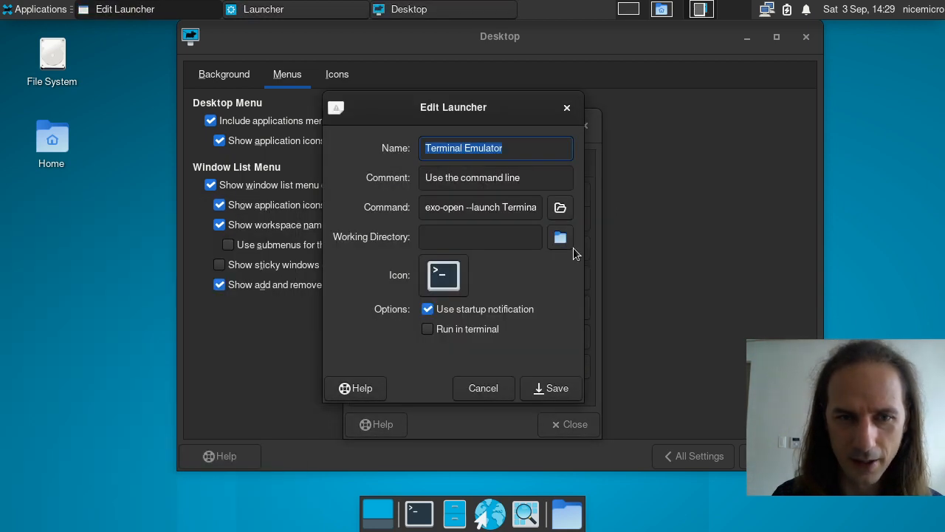
pyautogui.moveTo(459, 207); pyautogui.dragTo(579, 211)
pyautogui.click(475, 207)
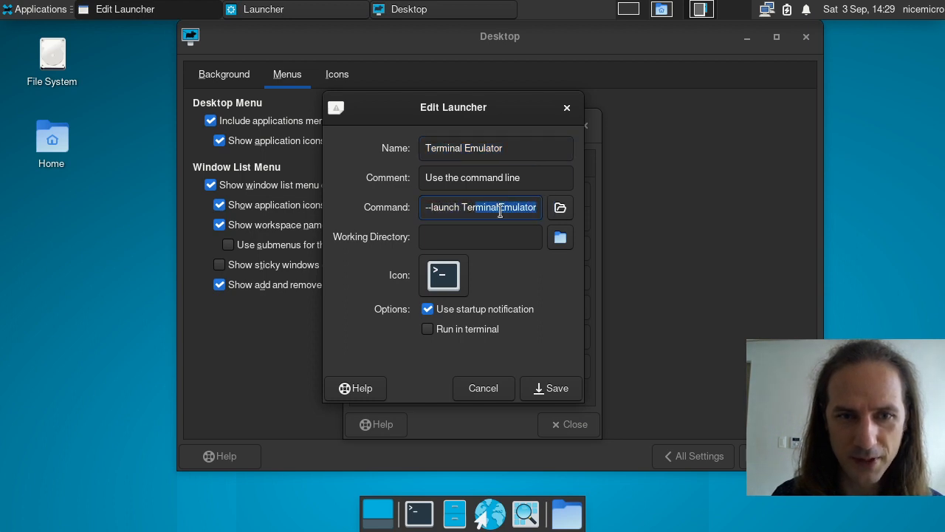
pyautogui.click(482, 211)
pyautogui.moveTo(482, 211); pyautogui.dragTo(374, 209)
pyautogui.click(455, 242)
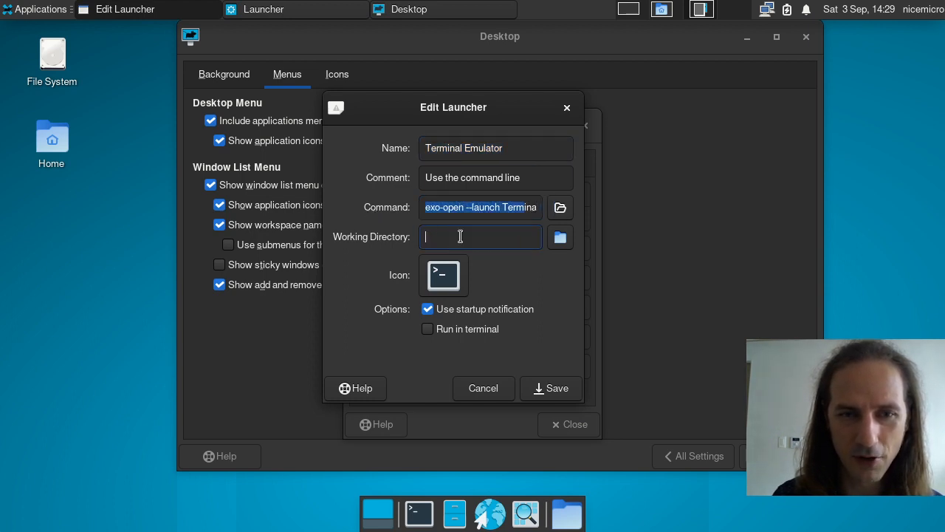
pyautogui.click(458, 186)
pyautogui.click(492, 214)
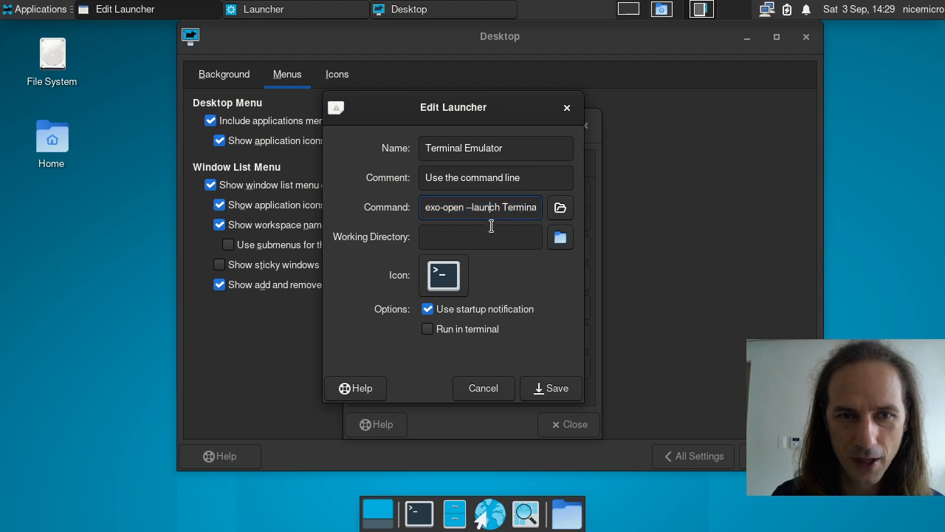
pyautogui.click(486, 247)
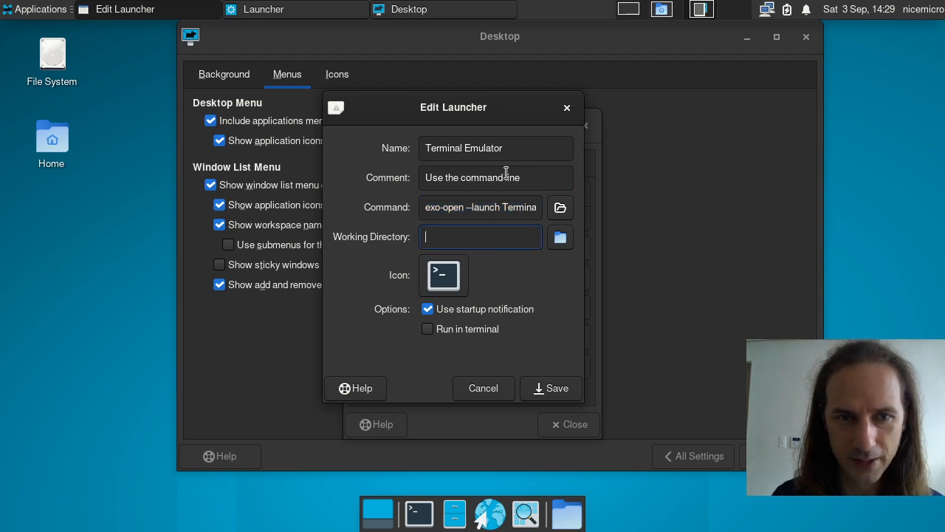
pyautogui.click(553, 388)
pyautogui.click(586, 127)
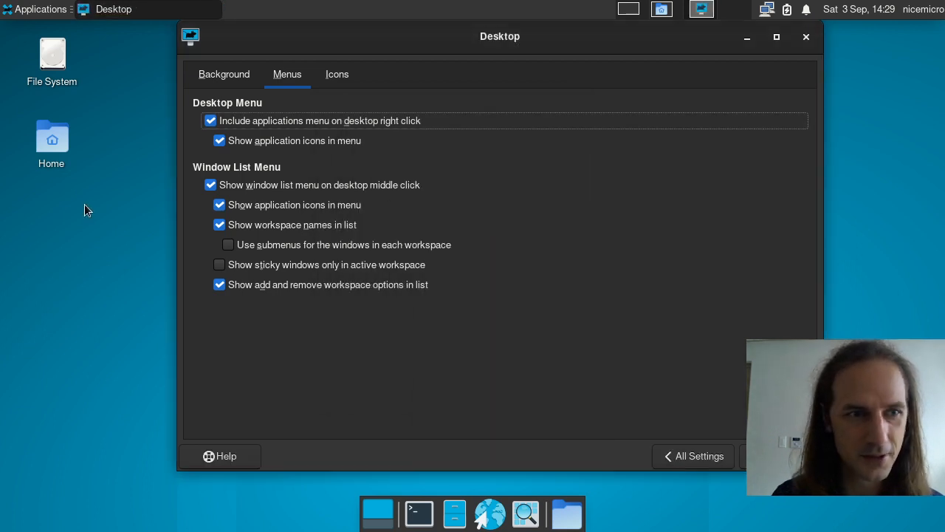
# Step: Create a desktop launcher named 'Simple' that runs st and uses the org.xfce.terminal icon
pyautogui.rightClick(85, 204)
pyautogui.click(141, 213)
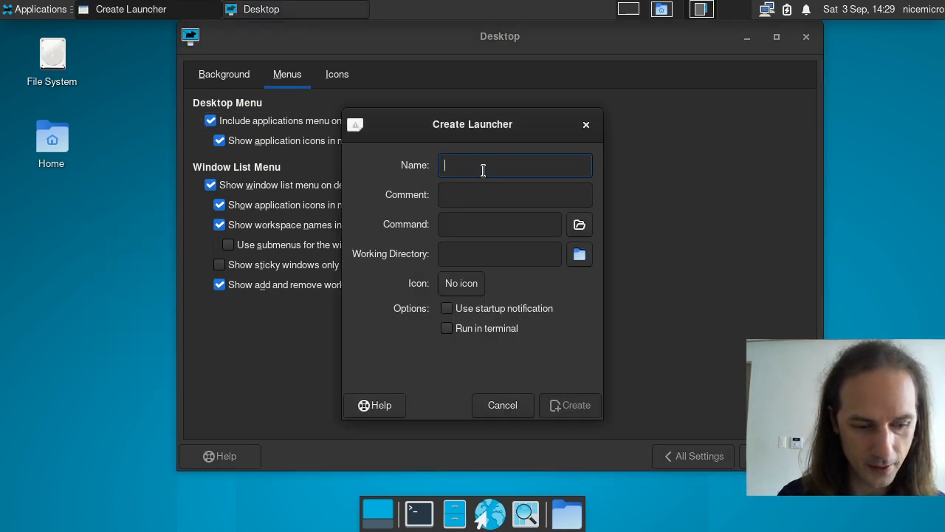
pyautogui.write('Simple Ter')
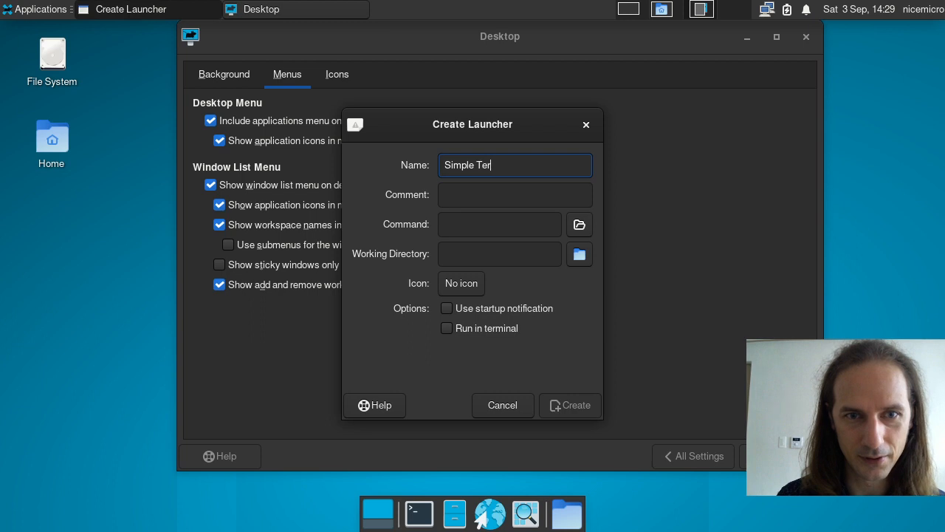
pyautogui.press('Tab')
pyautogui.press('Tab')
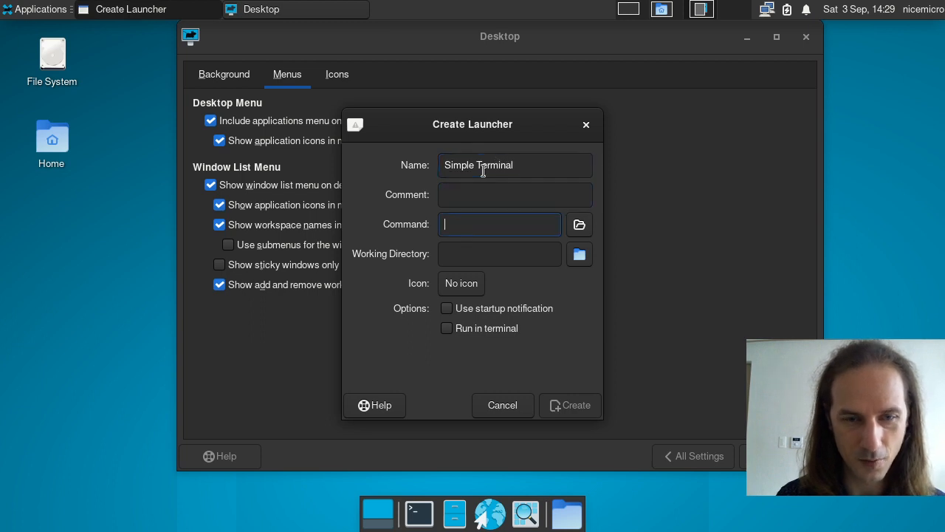
pyautogui.write('st')
pyautogui.press('Escape')
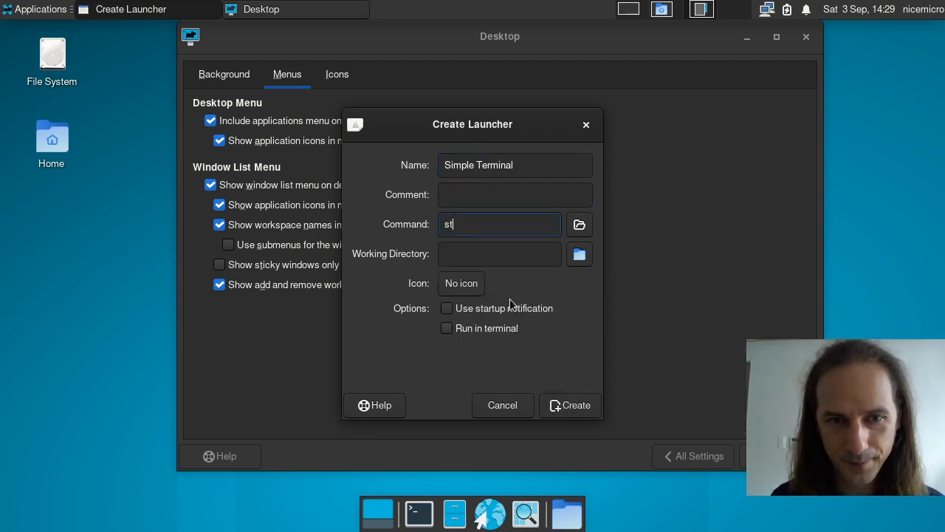
pyautogui.click(474, 290)
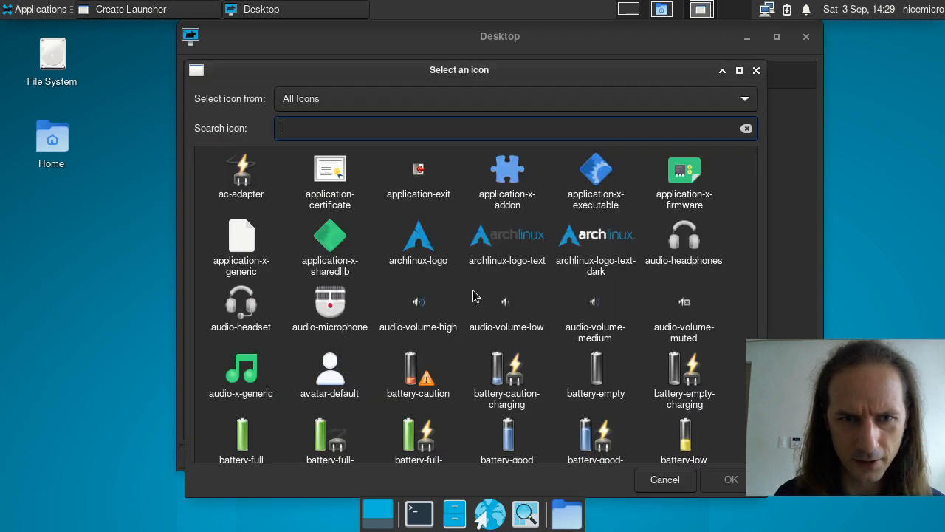
pyautogui.write('terminal')
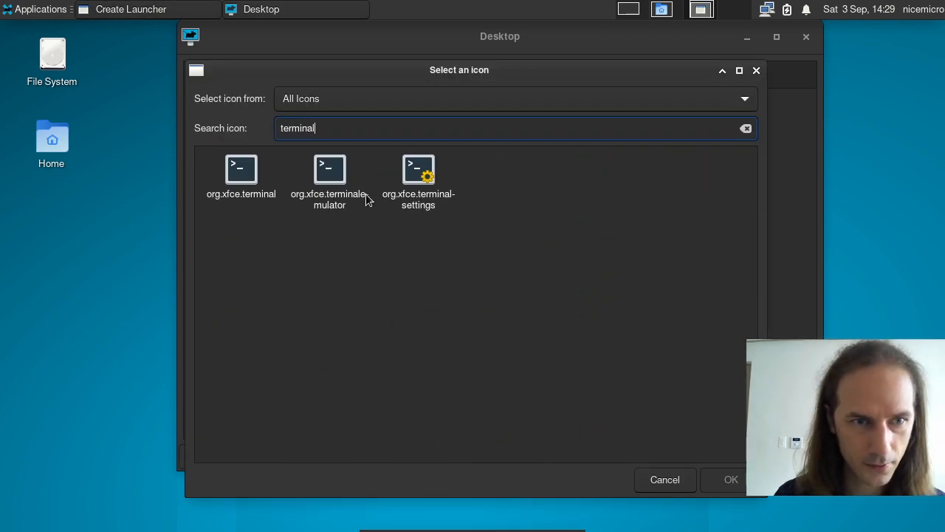
pyautogui.doubleClick(241, 171)
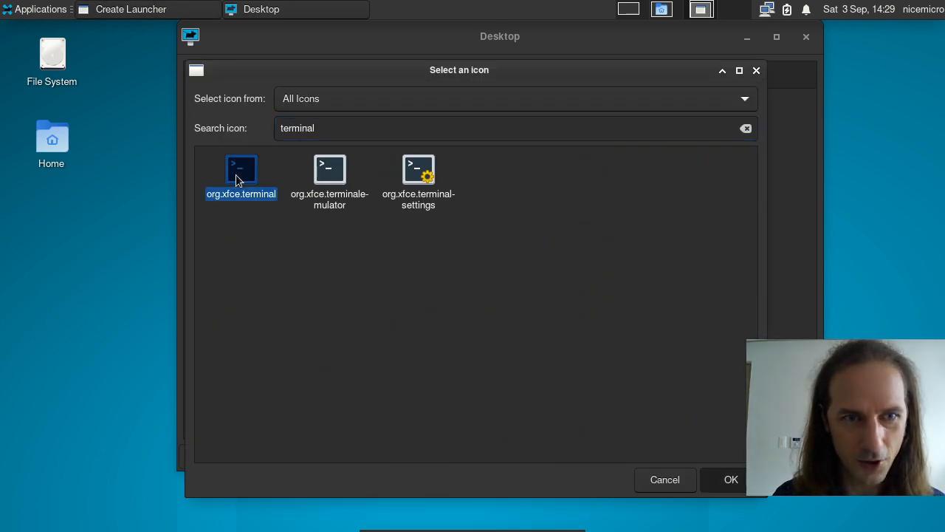
pyautogui.click(570, 405)
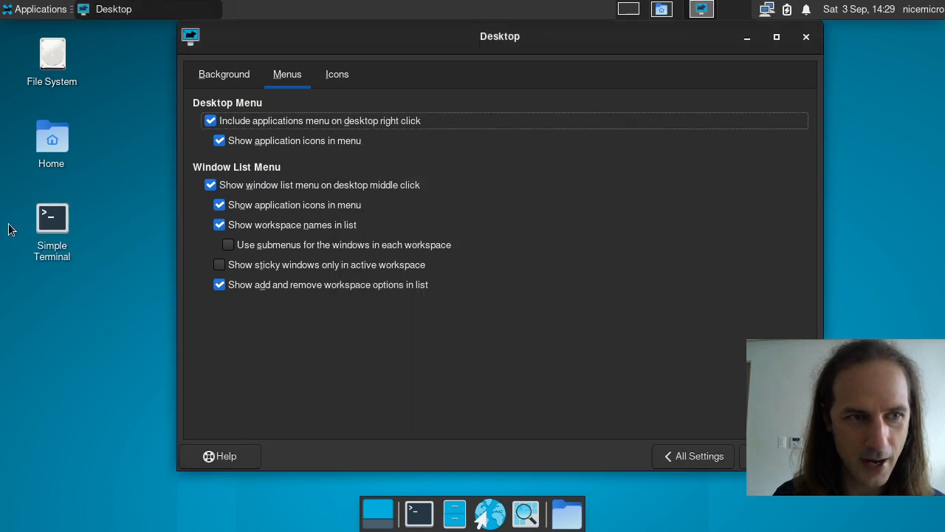
# Step: Launch the new Simple Terminal, close the st window, and select its desktop launcher
pyautogui.doubleClick(58, 220)
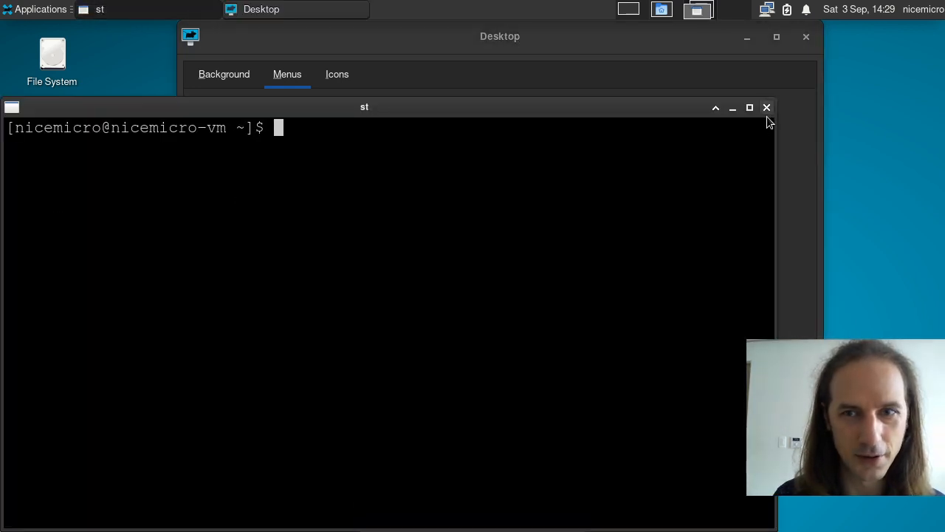
pyautogui.click(766, 108)
pyautogui.click(41, 218)
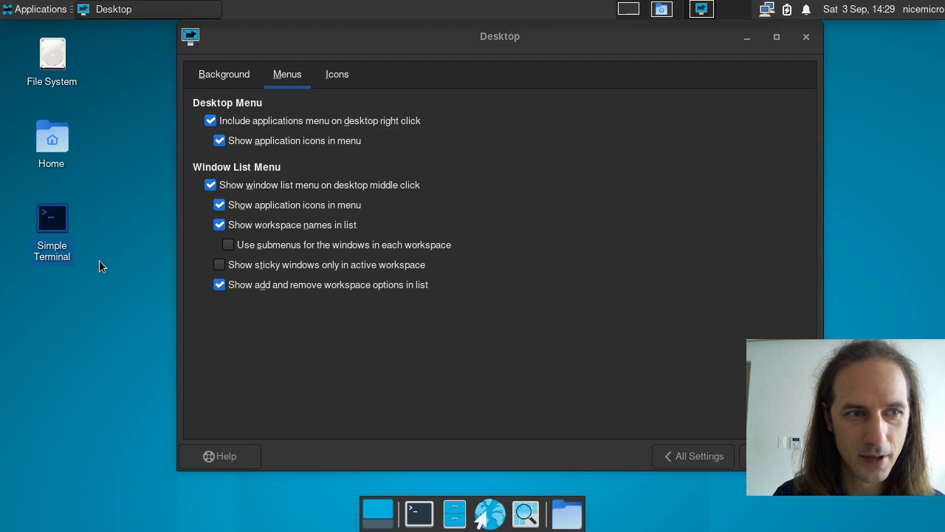
pyautogui.doubleClick(55, 155)
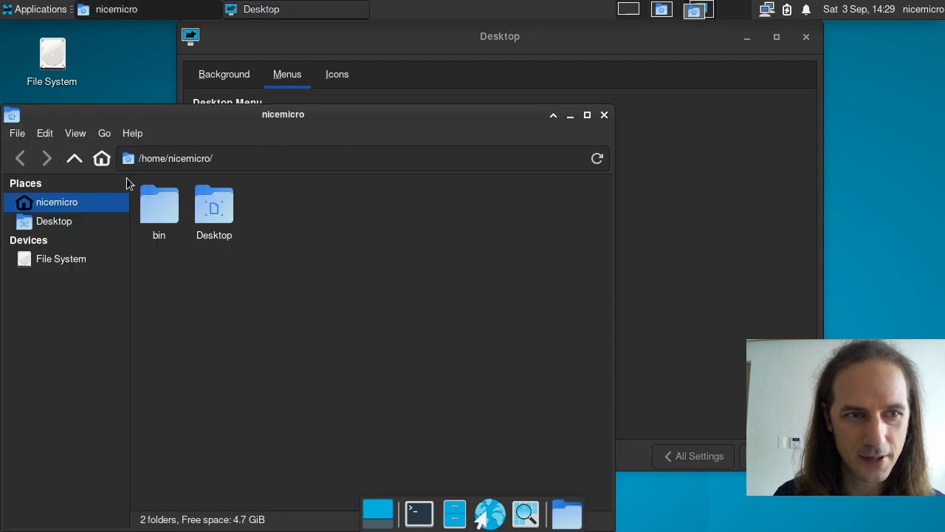
pyautogui.doubleClick(225, 211)
pyautogui.moveTo(392, 360); pyautogui.dragTo(302, 332)
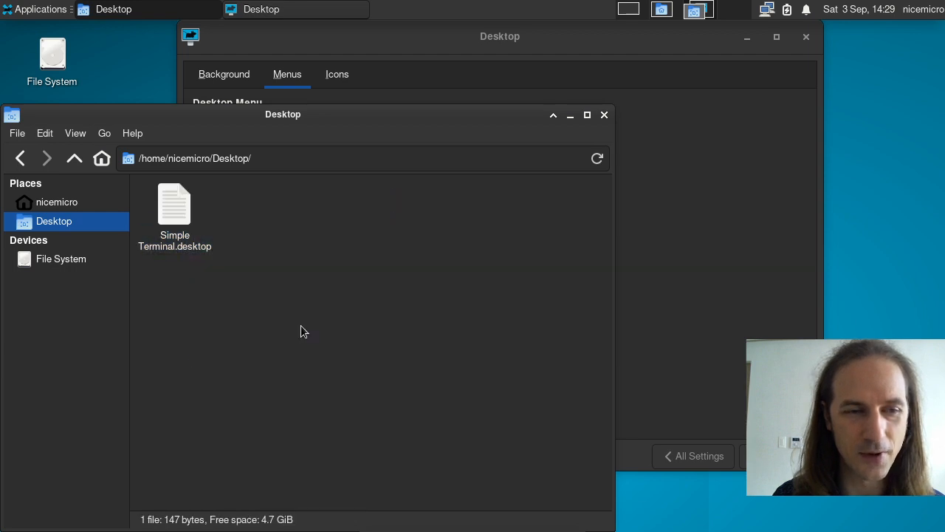
pyautogui.click(606, 118)
pyautogui.rightClick(51, 221)
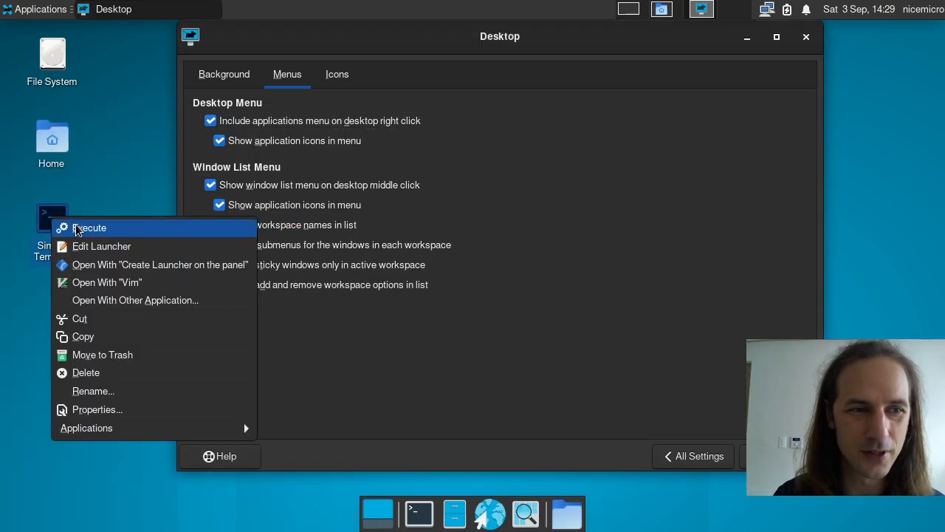
pyautogui.click(94, 246)
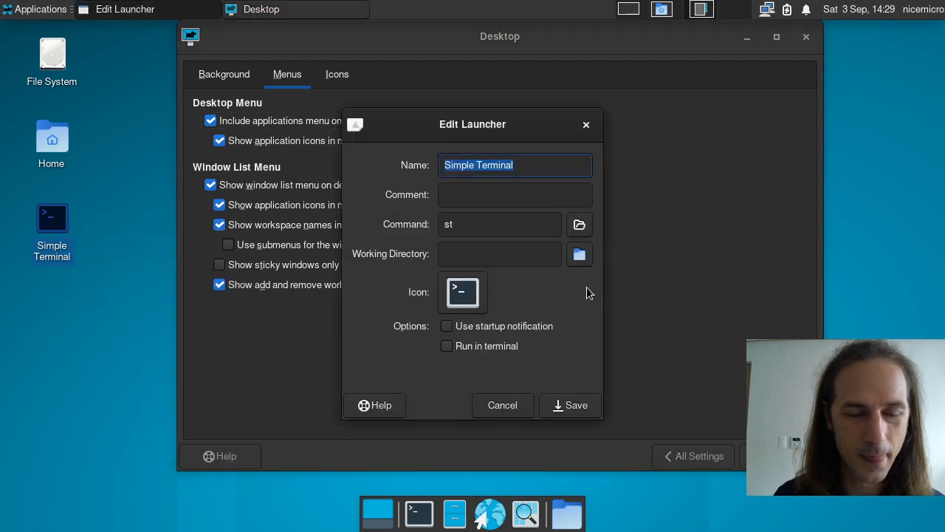
pyautogui.click(586, 124)
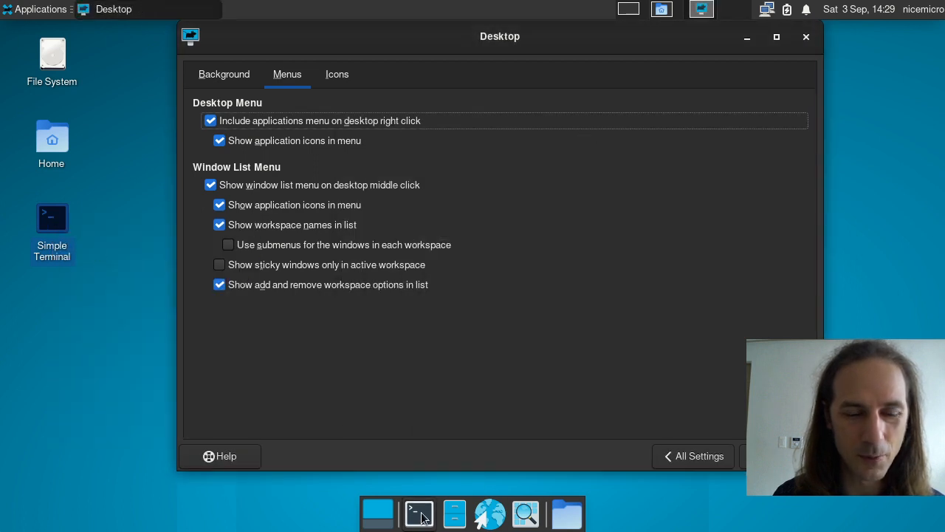
pyautogui.click(96, 344)
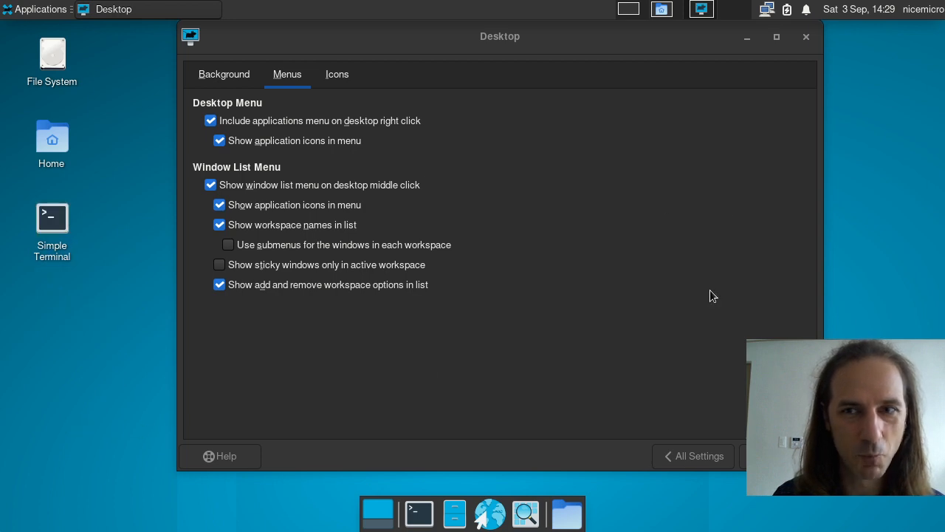
# Step: Open Panel preferences and test Panel 2's length and automatic length growth, leaving growth on
pyautogui.click(691, 456)
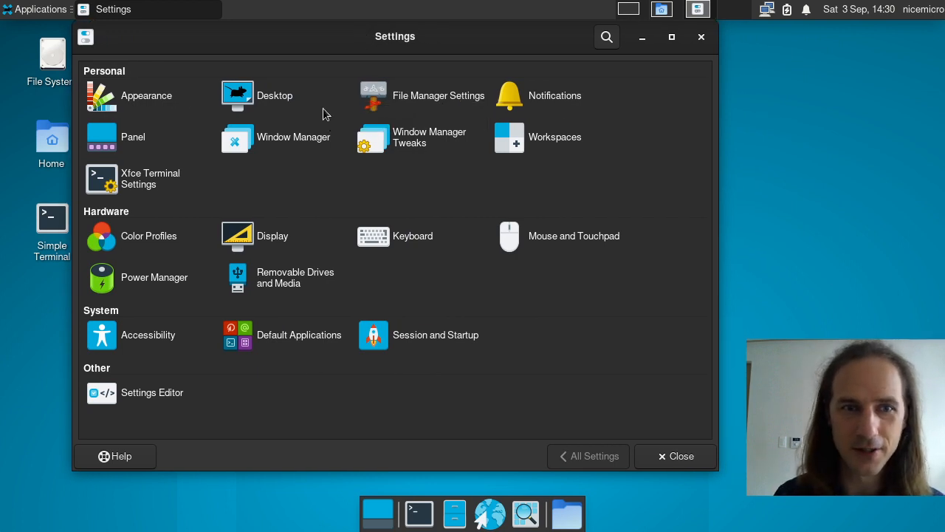
pyautogui.click(127, 136)
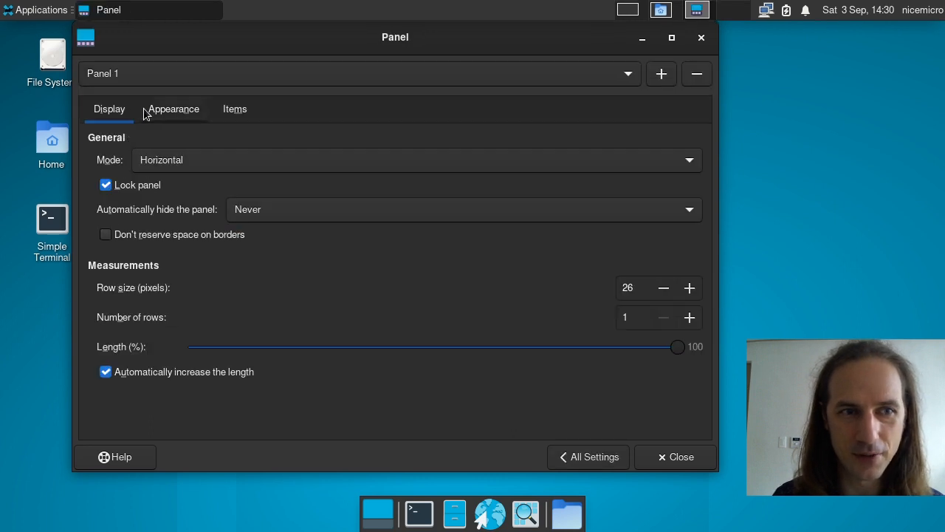
pyautogui.click(162, 75)
pyautogui.click(153, 96)
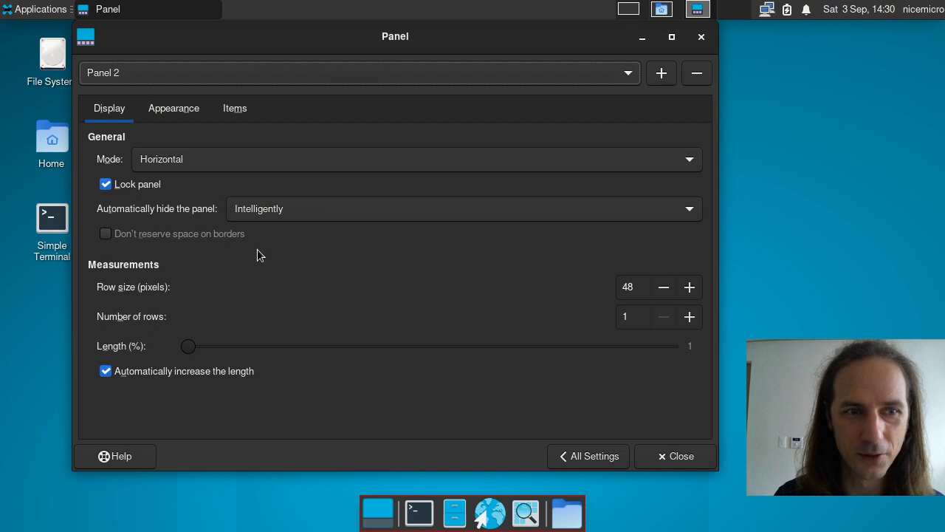
pyautogui.moveTo(188, 347); pyautogui.dragTo(226, 356)
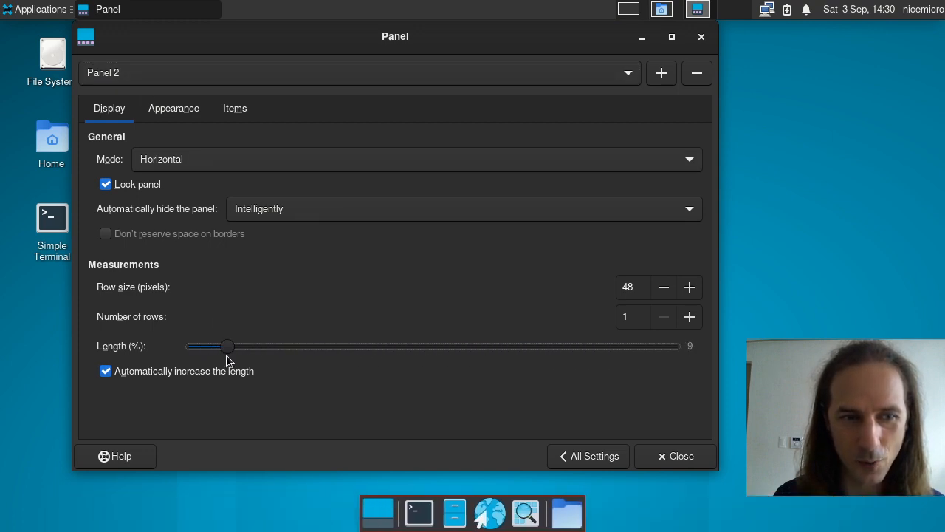
pyautogui.click(106, 372)
pyautogui.click(106, 372)
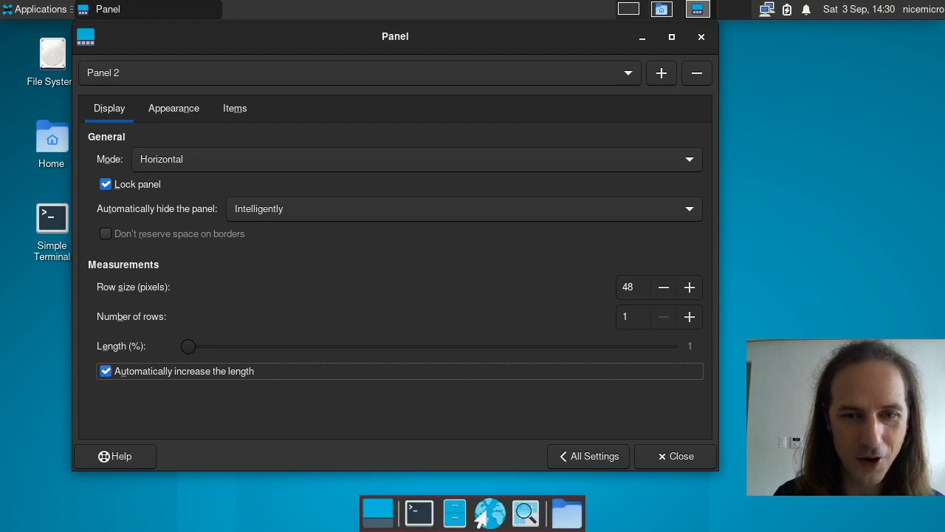
# Step: Switch to Panel 1 and try shortening its length
pyautogui.click(154, 73)
pyautogui.click(153, 58)
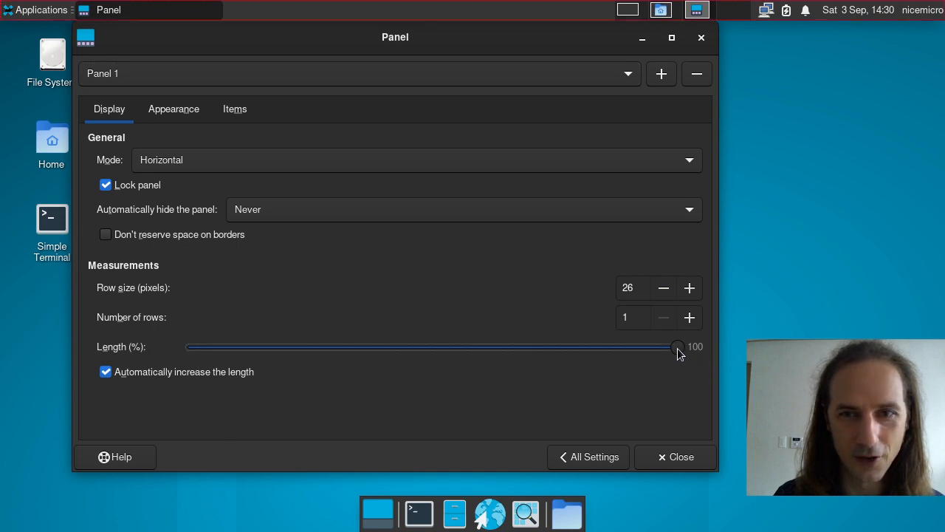
pyautogui.moveTo(679, 347)
pyautogui.mouseDown()
pyautogui.moveTo(489, 353)
pyautogui.moveTo(691, 347)
pyautogui.mouseUp()
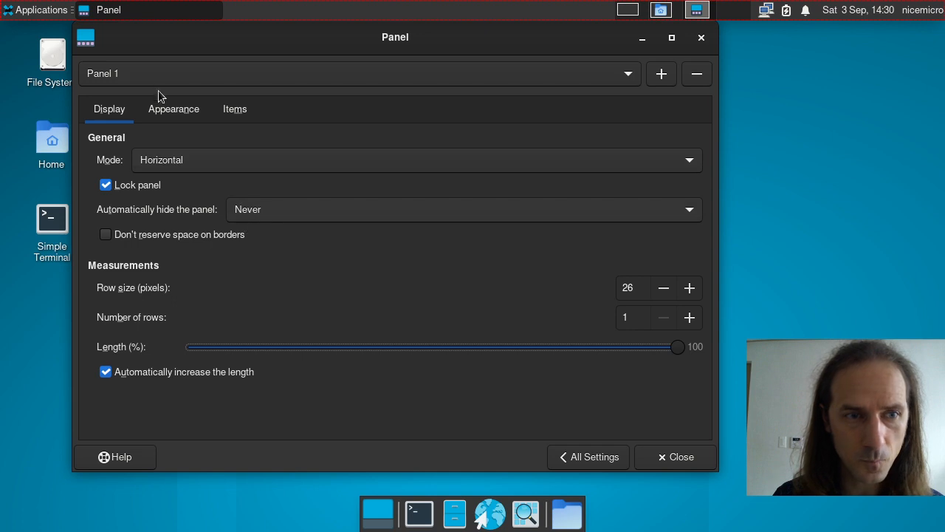
# Step: Try Panel 1 in Vertical and Deskbar modes, widening its row size
pyautogui.click(224, 156)
pyautogui.click(213, 182)
pyautogui.click(209, 160)
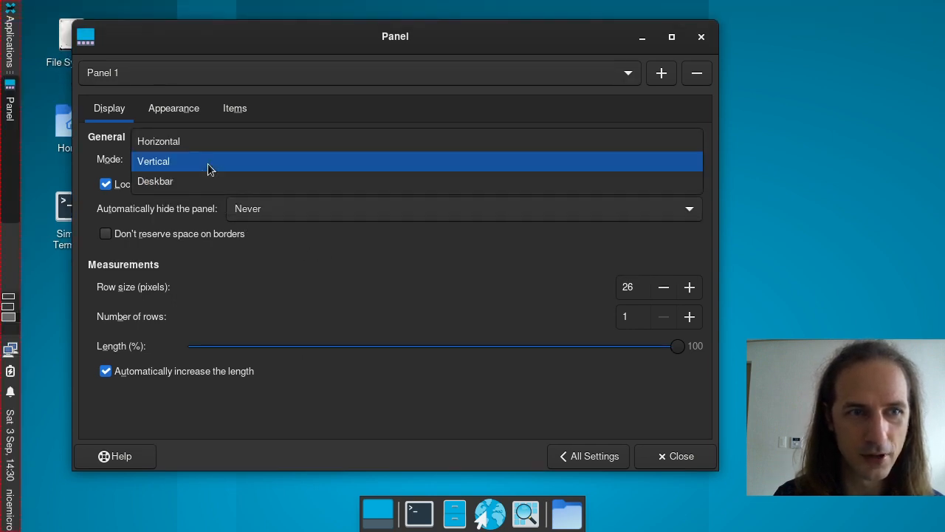
pyautogui.click(206, 166)
pyautogui.click(203, 157)
pyautogui.click(196, 185)
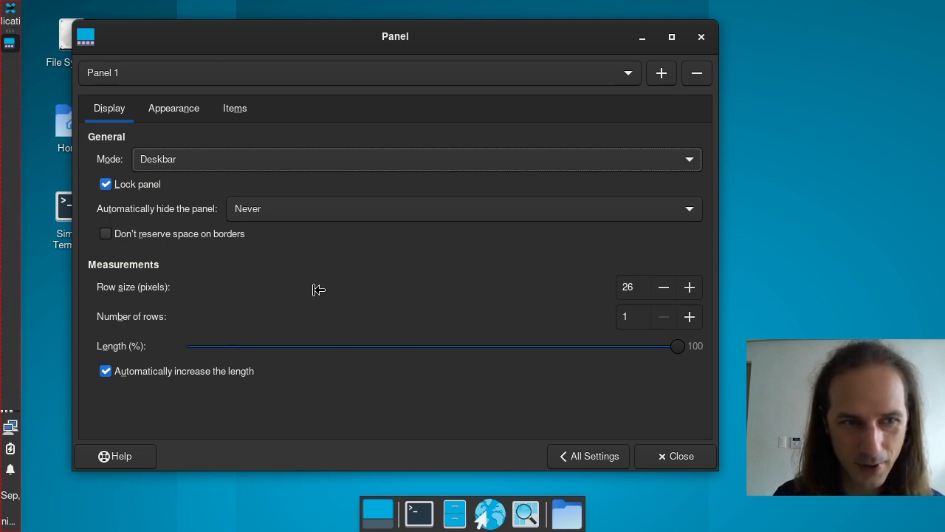
pyautogui.click(691, 288)
pyautogui.click(691, 287)
pyautogui.moveTo(690, 287); pyautogui.dragTo(660, 294)
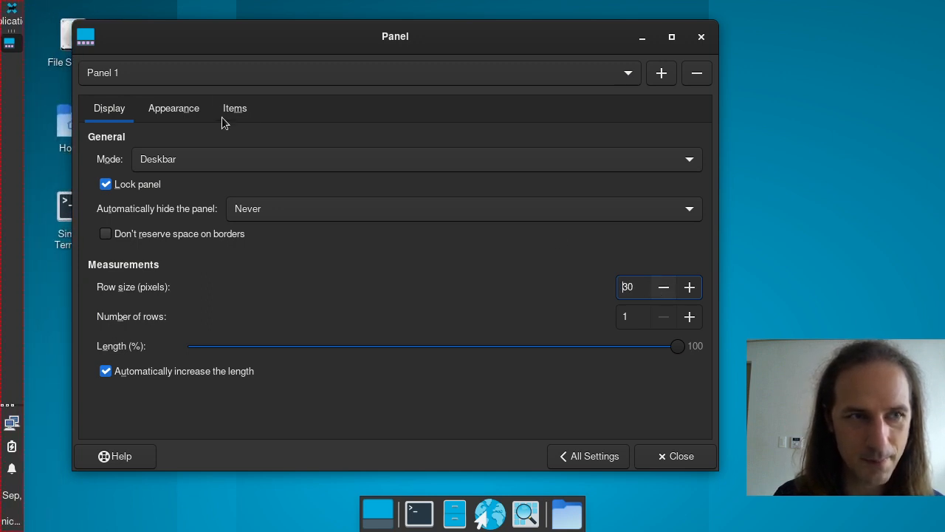
# Step: Return Panel 1 to Horizontal mode with a row size of 25 pixels
pyautogui.click(203, 155)
pyautogui.click(182, 121)
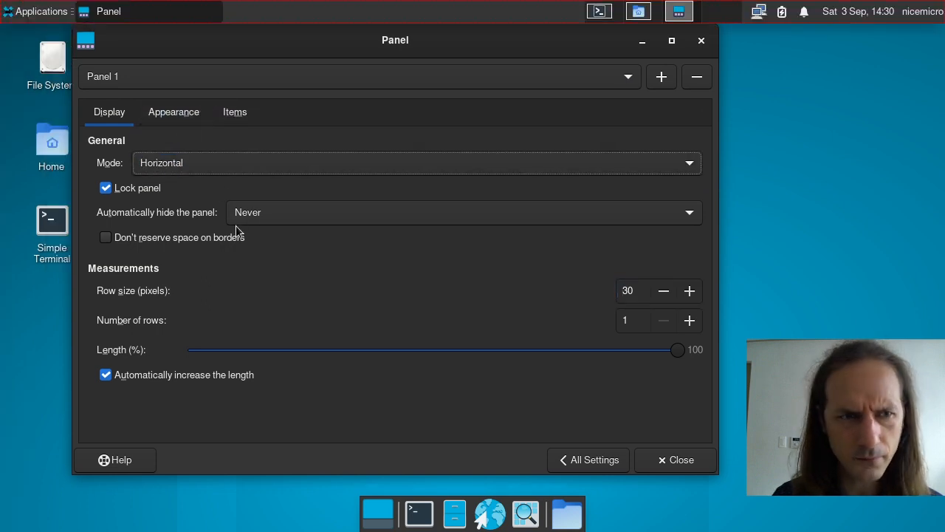
pyautogui.click(662, 294)
pyautogui.click(663, 294)
pyautogui.click(663, 294)
pyautogui.click(663, 294)
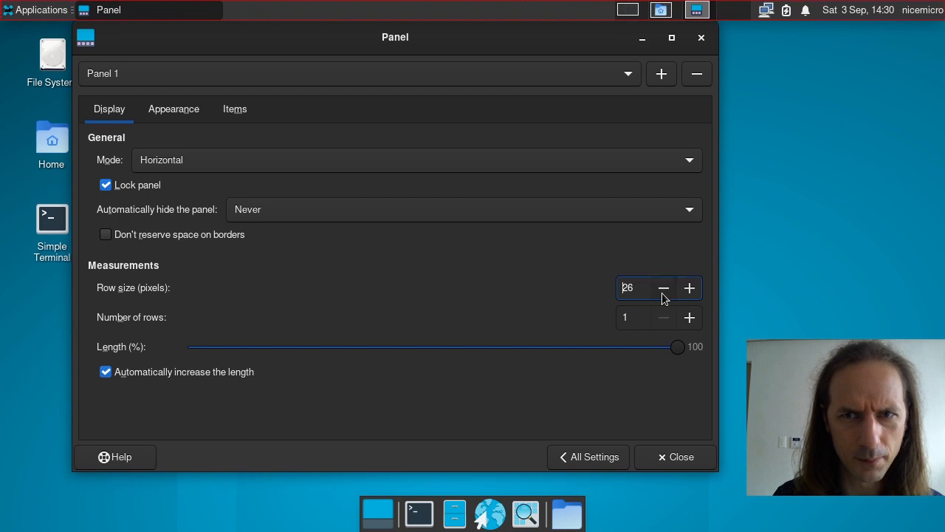
pyautogui.click(663, 294)
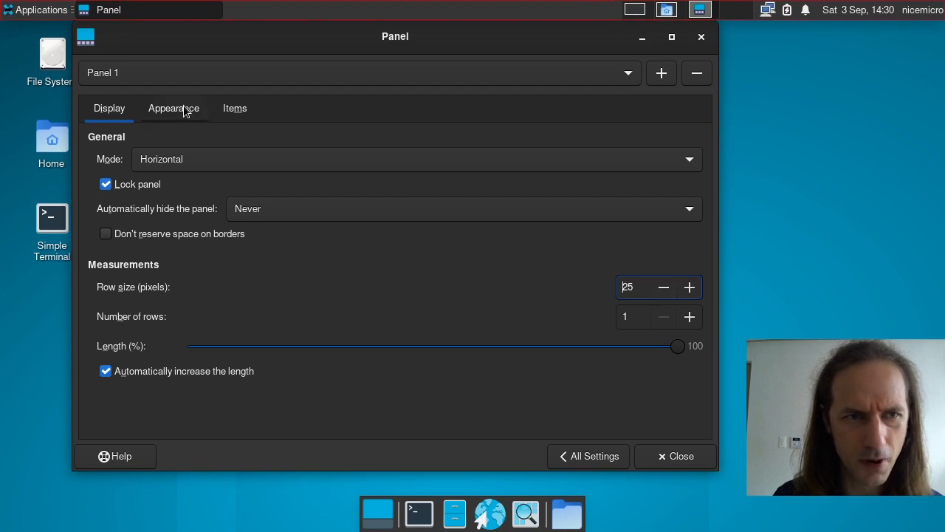
# Step: Look over Panel 1's Appearance settings, then go back to Display
pyautogui.click(591, 76)
pyautogui.click(591, 76)
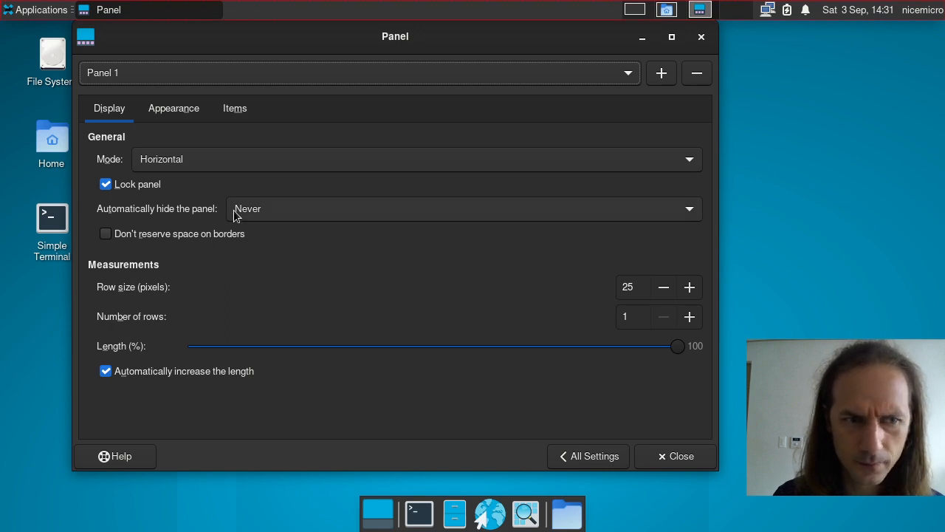
pyautogui.click(165, 120)
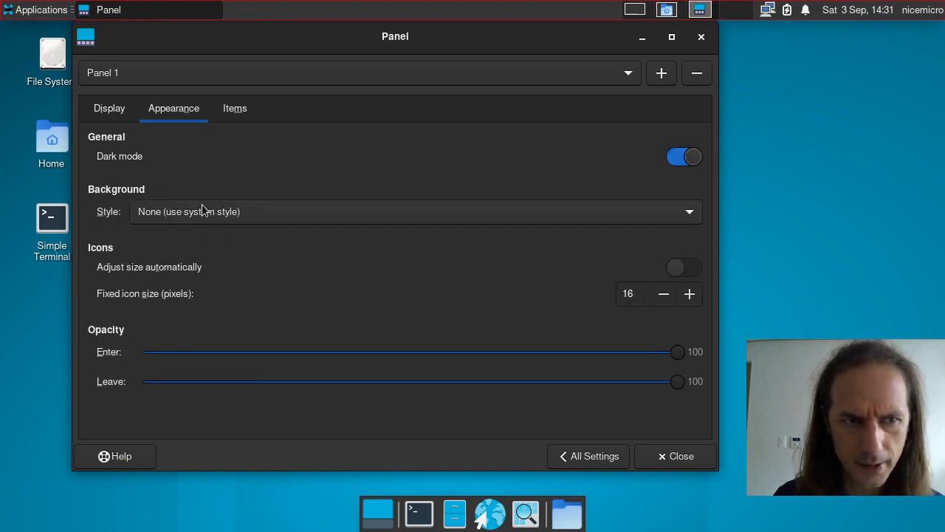
pyautogui.click(111, 108)
# Step: Switch between Panel 2 and Panel 1 to compare, then show Panel 1's Items list
pyautogui.click(143, 73)
pyautogui.click(143, 93)
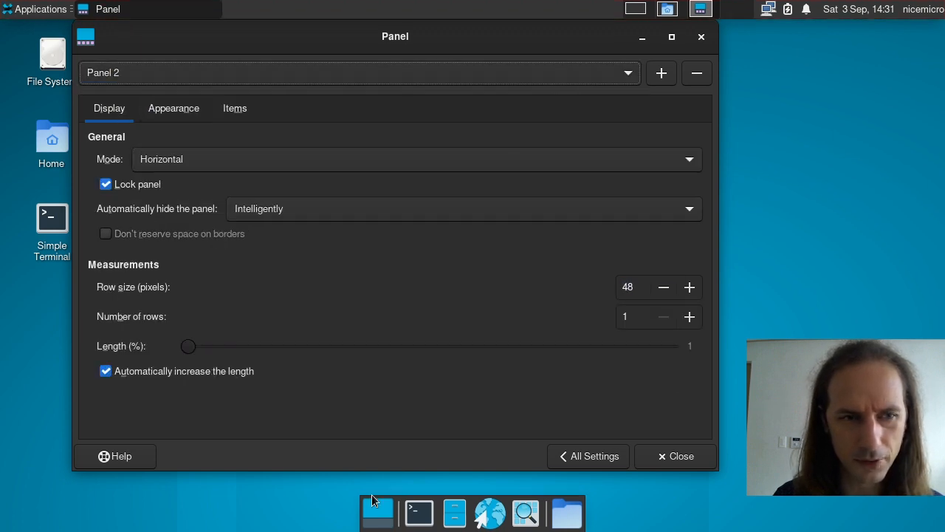
pyautogui.click(158, 72)
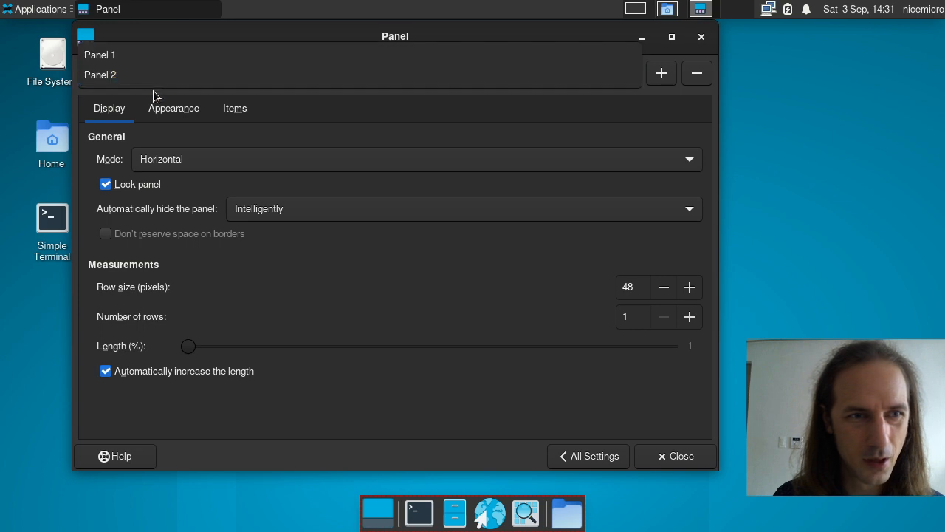
pyautogui.click(150, 60)
pyautogui.click(163, 83)
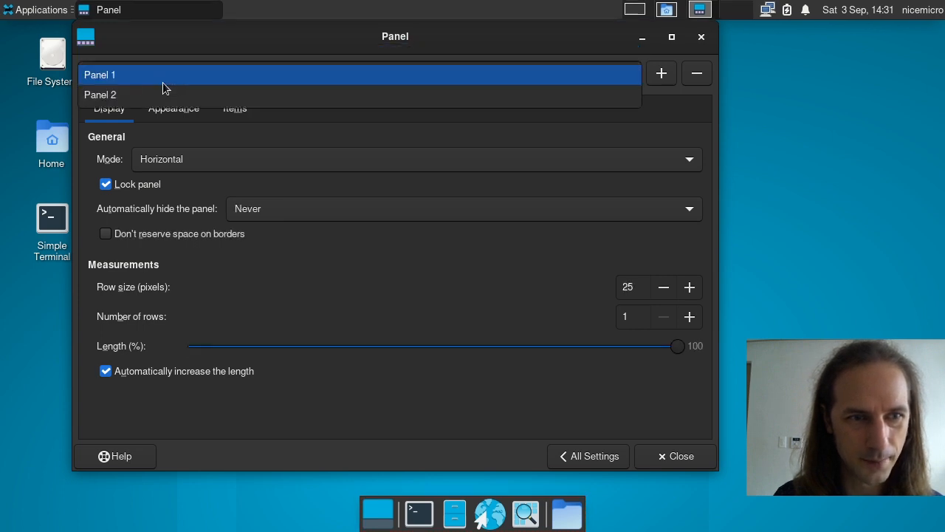
pyautogui.click(170, 98)
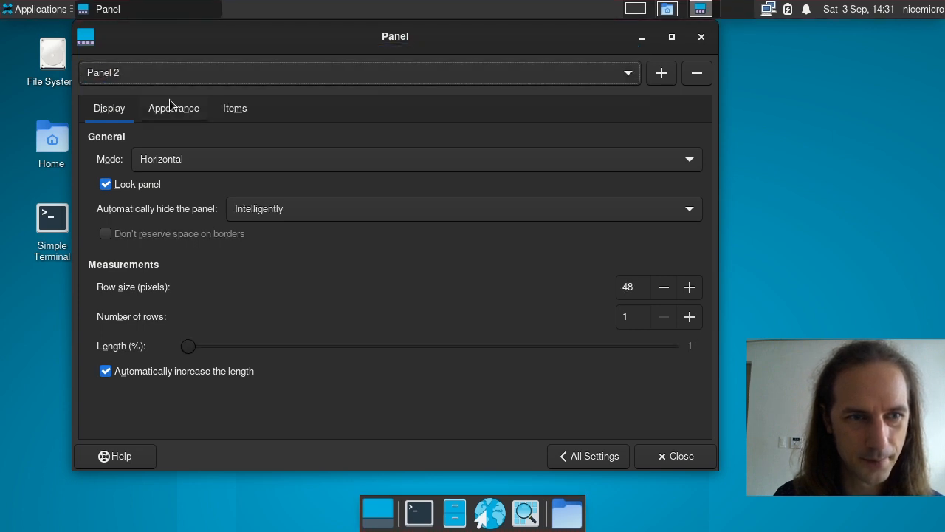
pyautogui.click(259, 69)
pyautogui.click(237, 58)
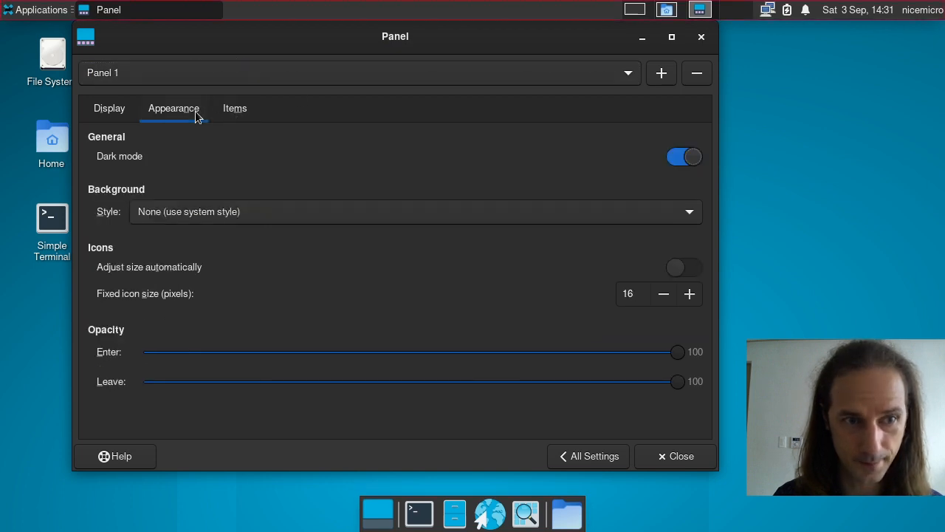
pyautogui.click(236, 109)
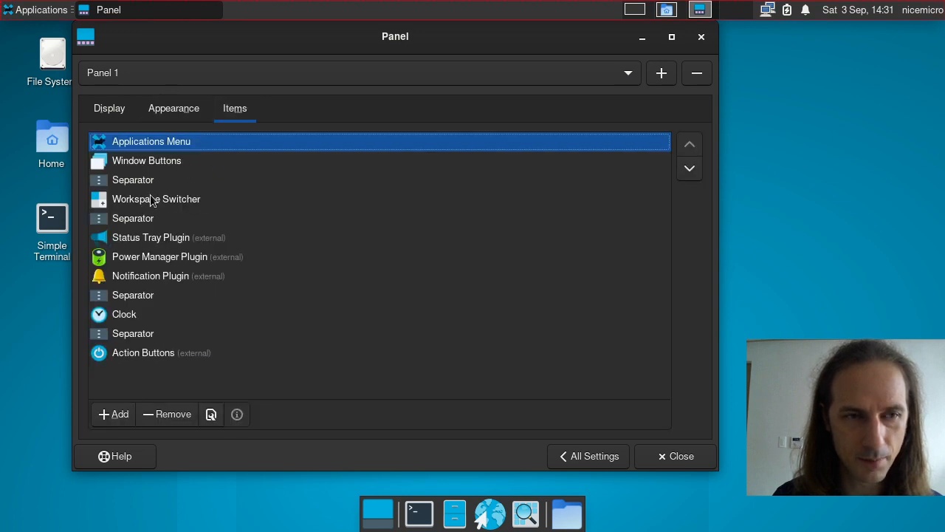
# Step: Turn off 'Show icons in menu' for the Applications Menu item and preview the menu
pyautogui.click(177, 140)
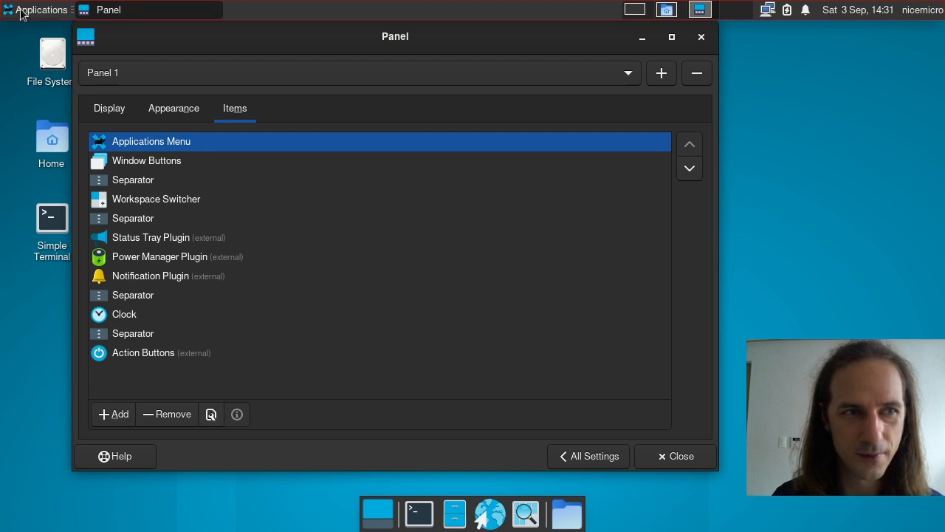
pyautogui.click(210, 414)
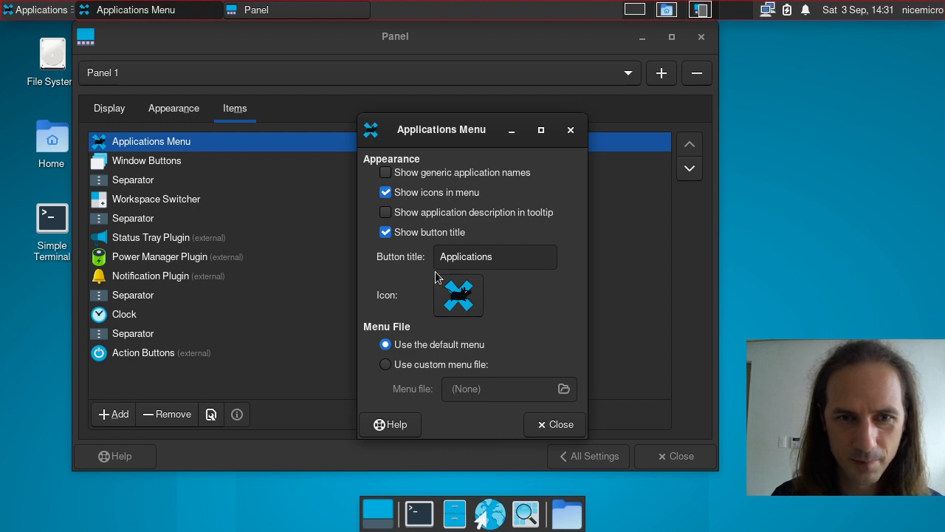
pyautogui.click(438, 194)
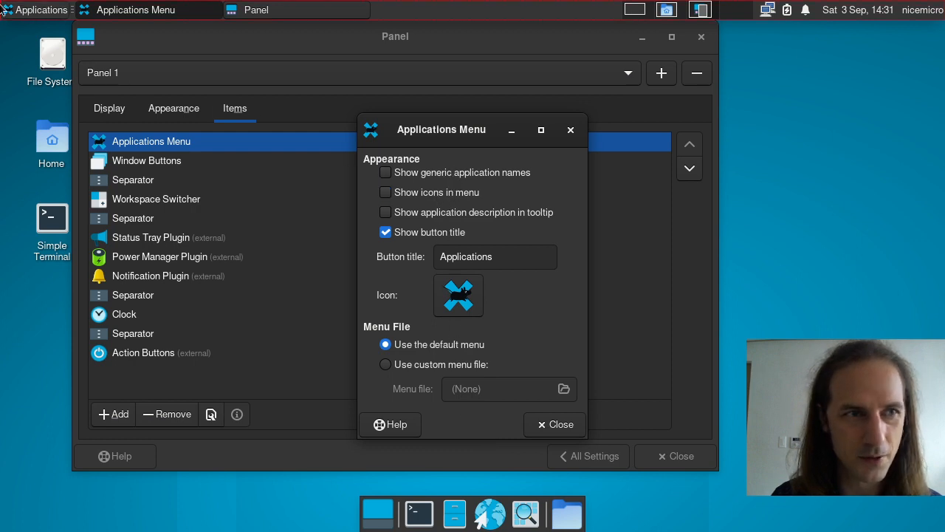
pyautogui.click(4, 11)
pyautogui.click(4, 11)
# Step: Turn menu icons back on, check the menu, close the dialog, and select Window Buttons
pyautogui.click(427, 195)
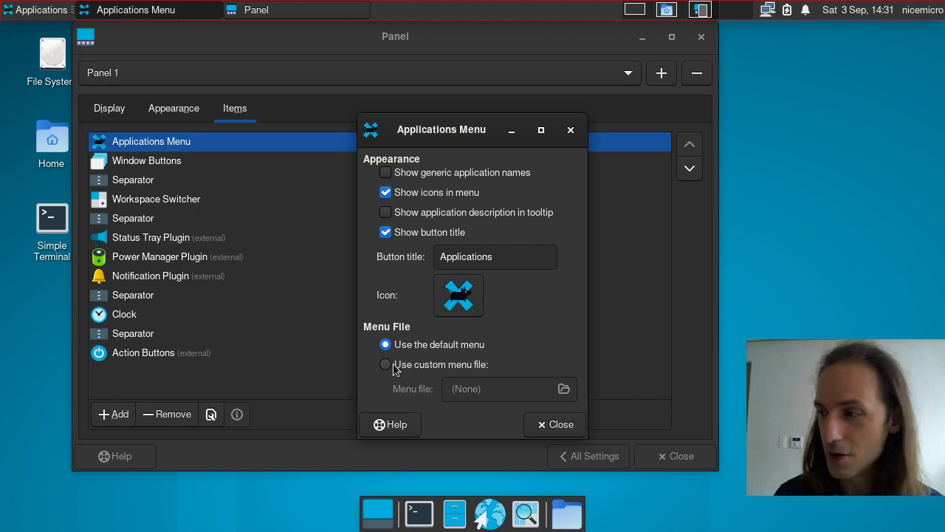
pyautogui.click(62, 6)
pyautogui.click(53, 9)
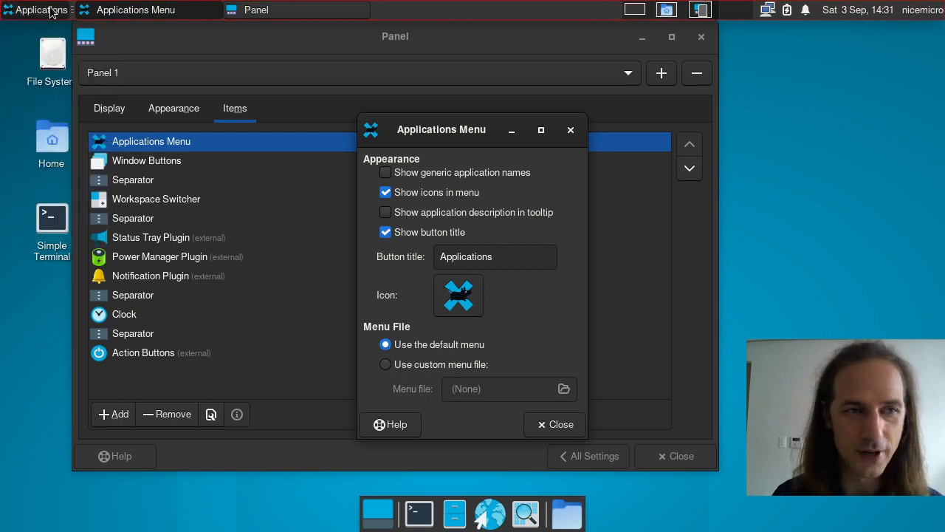
pyautogui.click(571, 130)
pyautogui.click(196, 163)
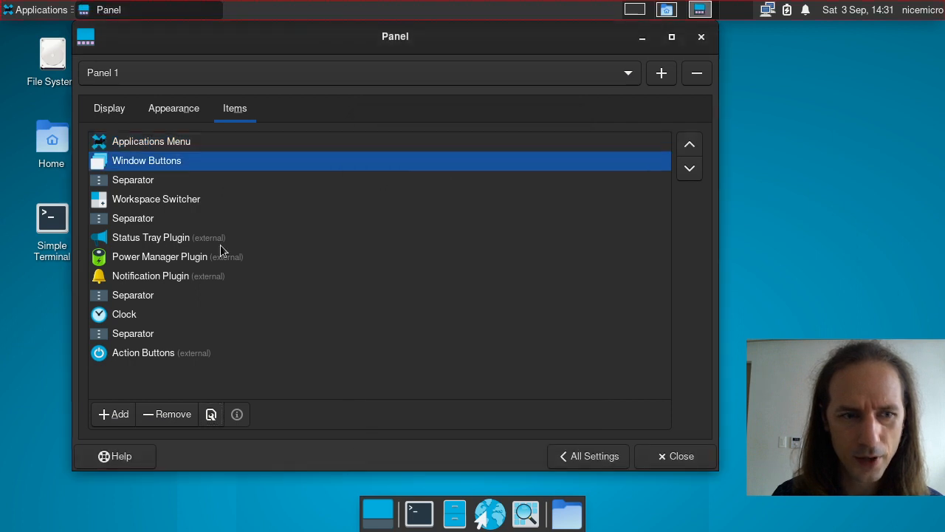
# Step: Test flat buttons and button labels in Window Buttons properties, keeping labels shown and buttons unflattened
pyautogui.click(211, 414)
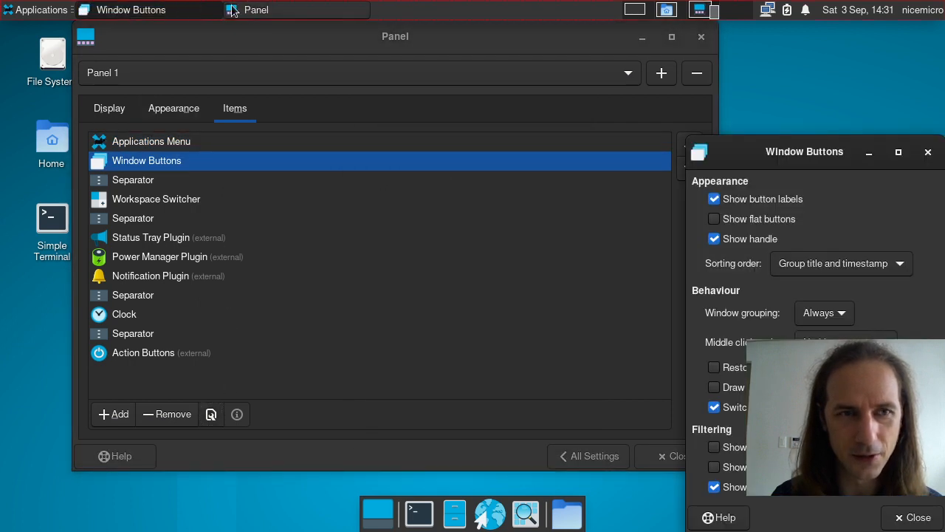
pyautogui.moveTo(769, 142); pyautogui.dragTo(276, 55)
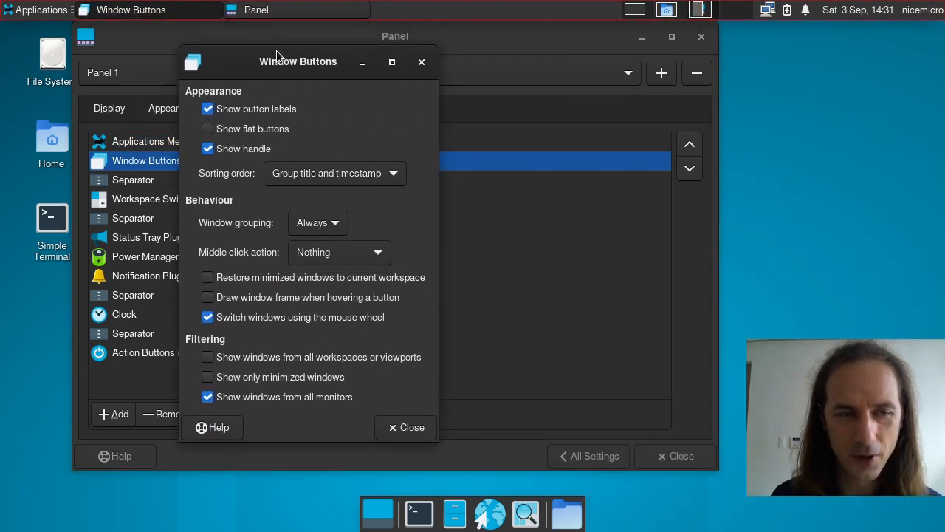
pyautogui.click(249, 130)
pyautogui.click(249, 130)
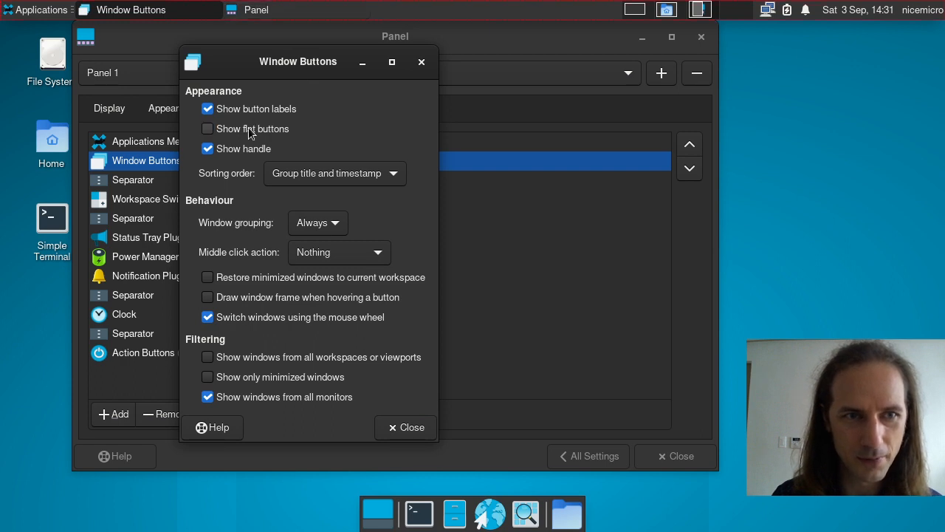
pyautogui.click(252, 111)
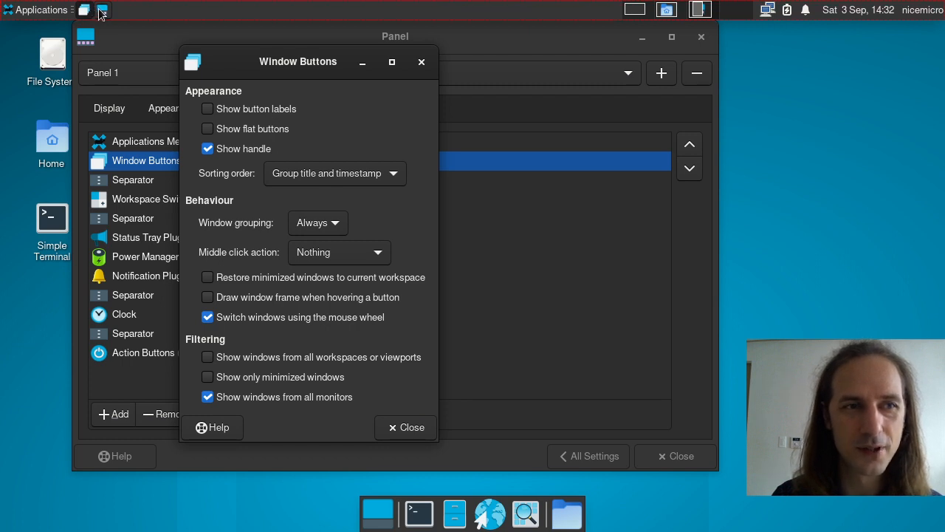
pyautogui.click(268, 111)
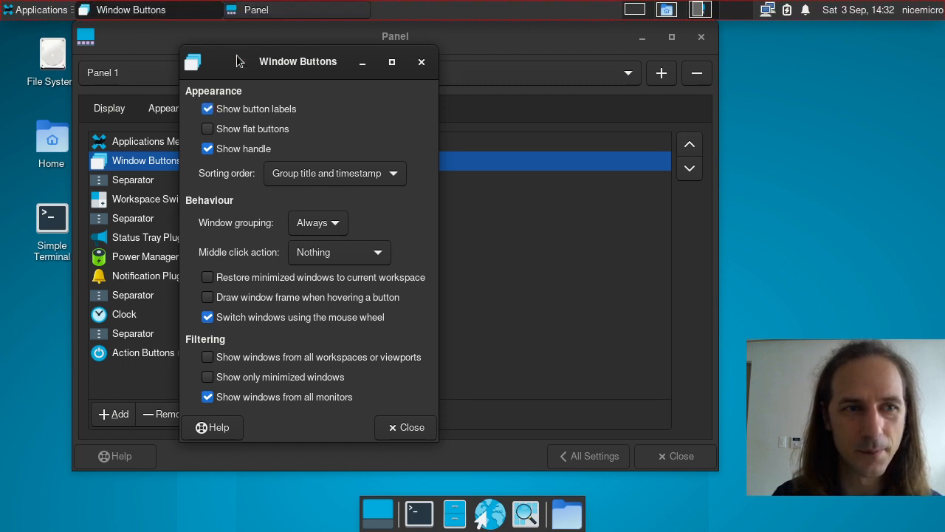
# Step: Keep grouping Always, open a second terminal, and view the grouped terminal windows
pyautogui.click(321, 229)
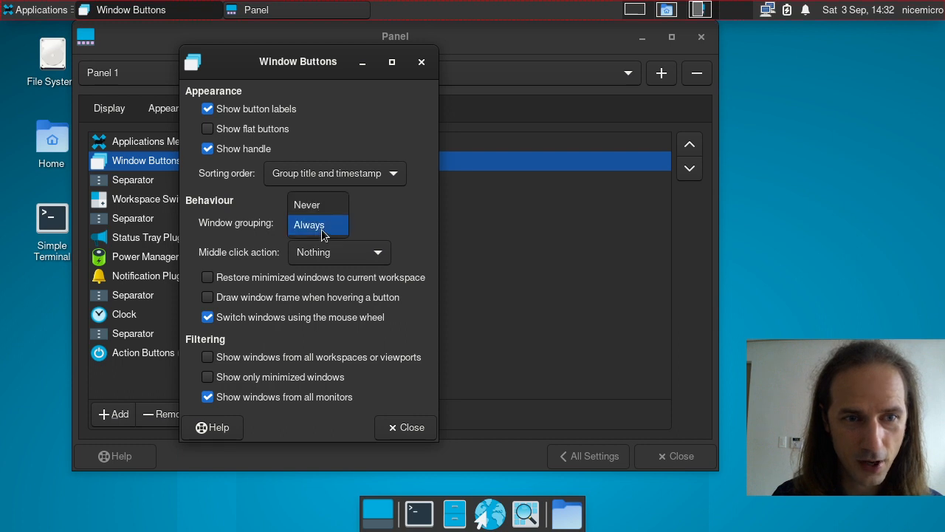
pyautogui.click(322, 231)
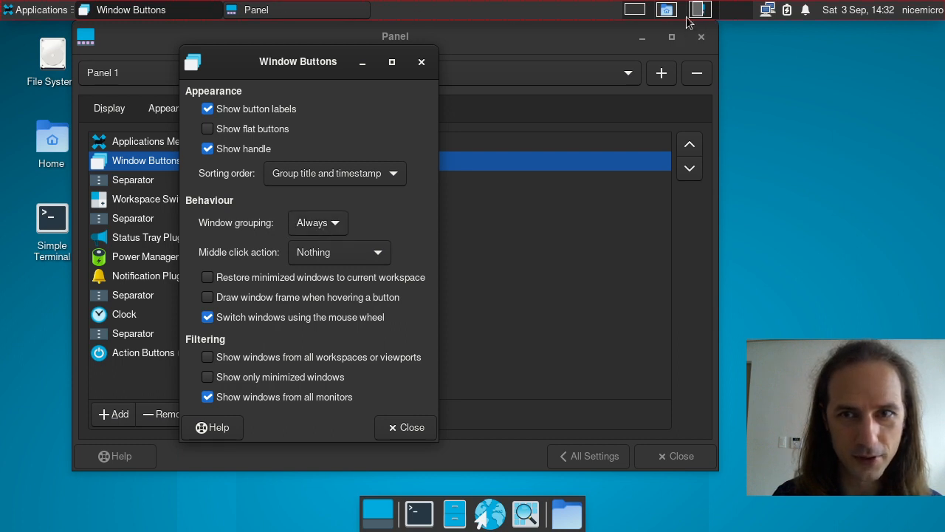
pyautogui.click(647, 12)
pyautogui.click(419, 512)
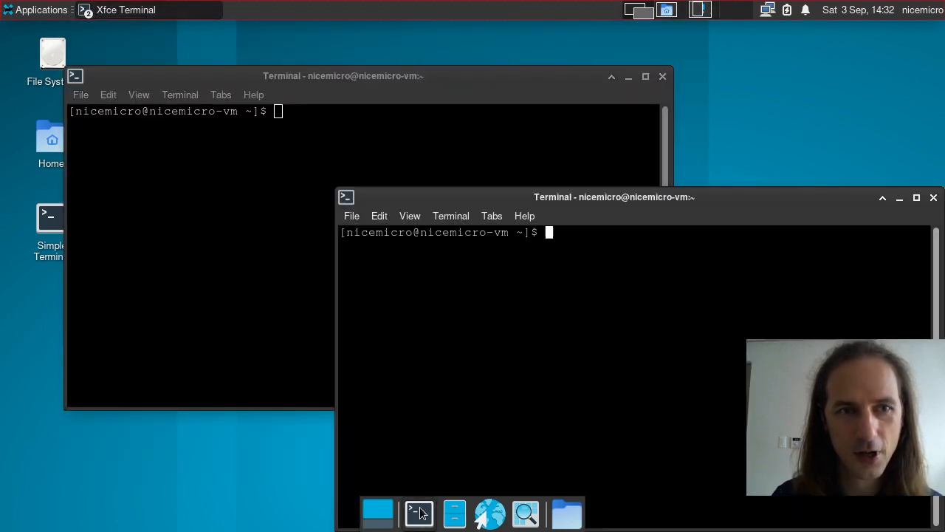
pyautogui.moveTo(486, 205); pyautogui.dragTo(415, 151)
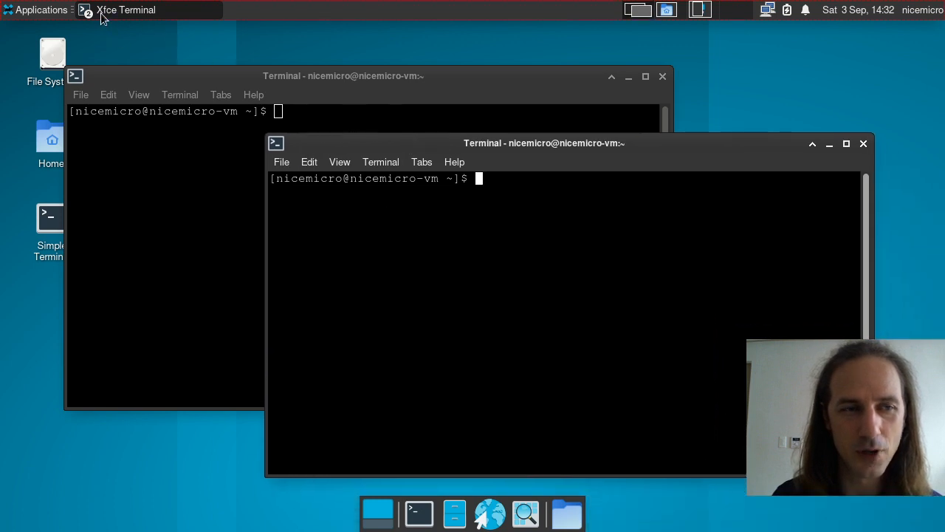
pyautogui.click(102, 15)
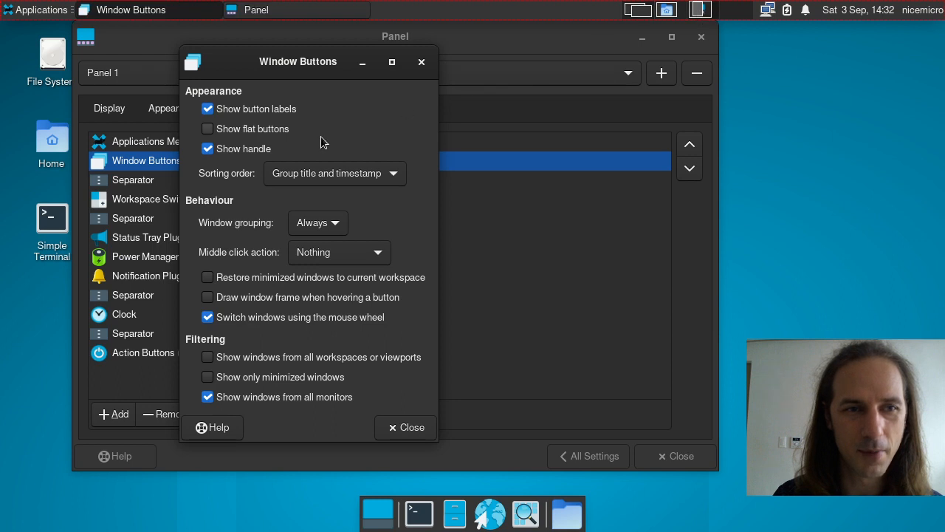
# Step: Set window grouping to Never and switch between workspaces to compare the taskbar
pyautogui.click(307, 176)
pyautogui.click(303, 180)
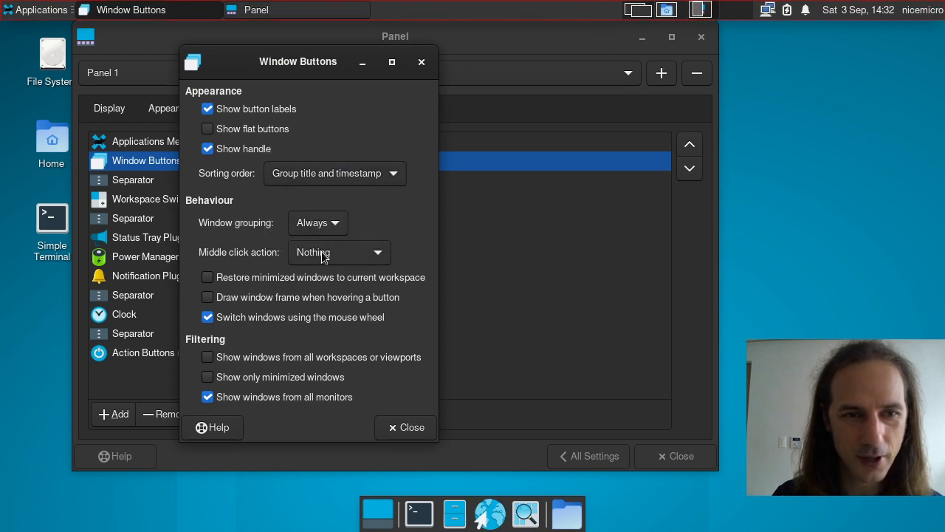
pyautogui.click(311, 235)
pyautogui.click(306, 202)
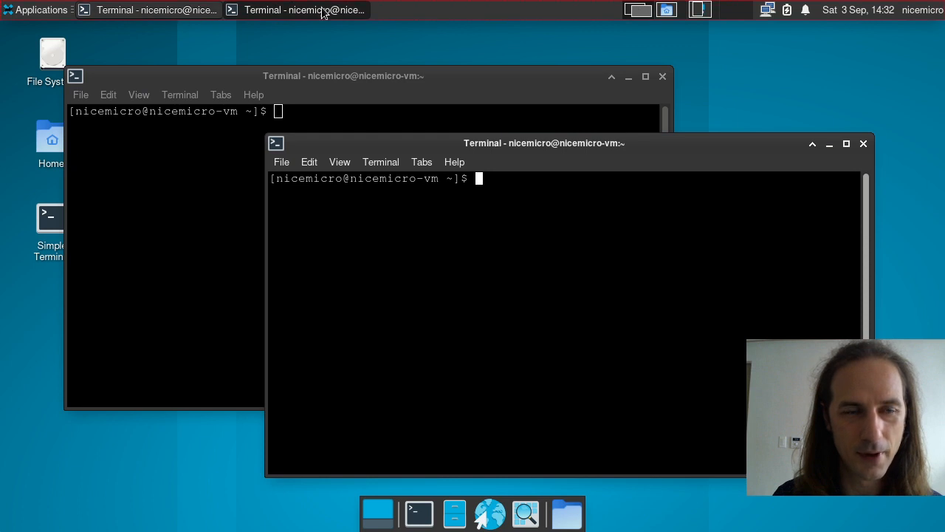
pyautogui.click(661, 9)
pyautogui.click(633, 10)
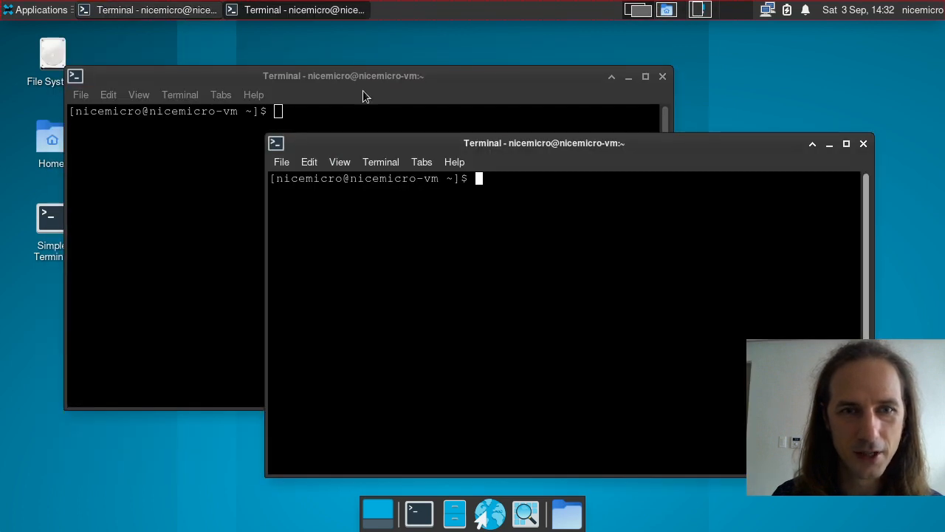
pyautogui.click(697, 12)
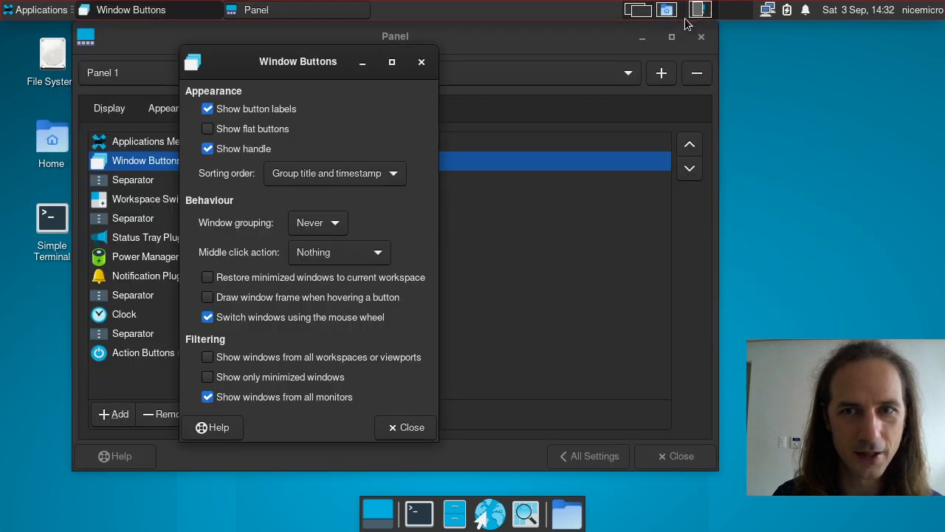
# Step: Set window grouping back to Always, leave sorting unchanged, and close Window Buttons properties
pyautogui.click(305, 231)
pyautogui.click(302, 251)
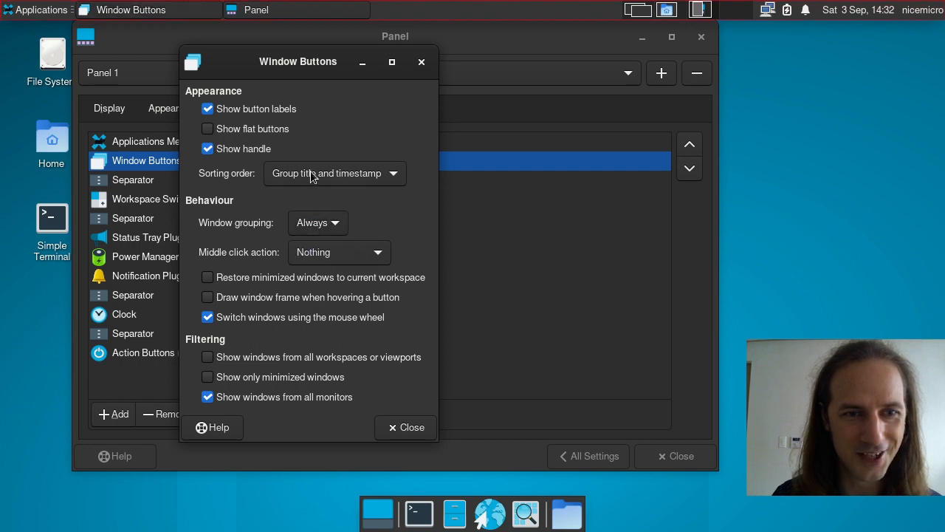
pyautogui.click(297, 181)
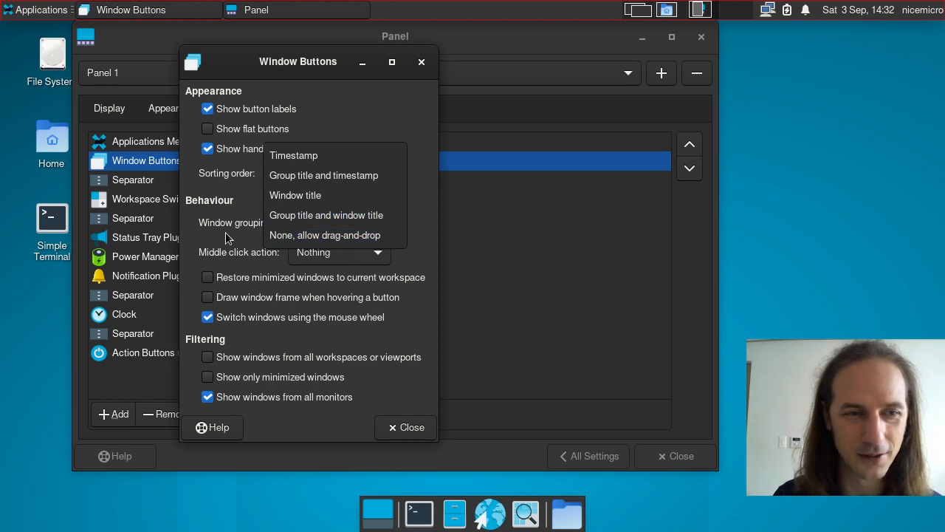
pyautogui.click(236, 189)
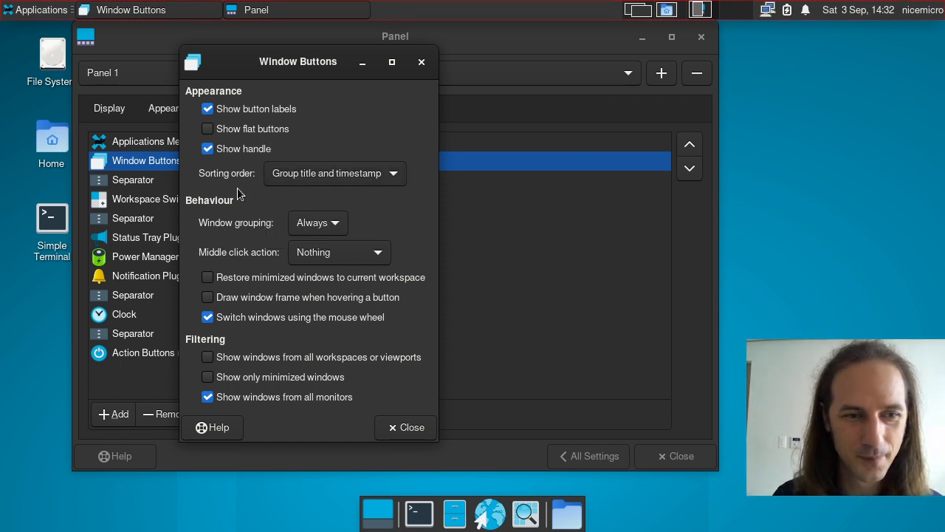
pyautogui.click(421, 63)
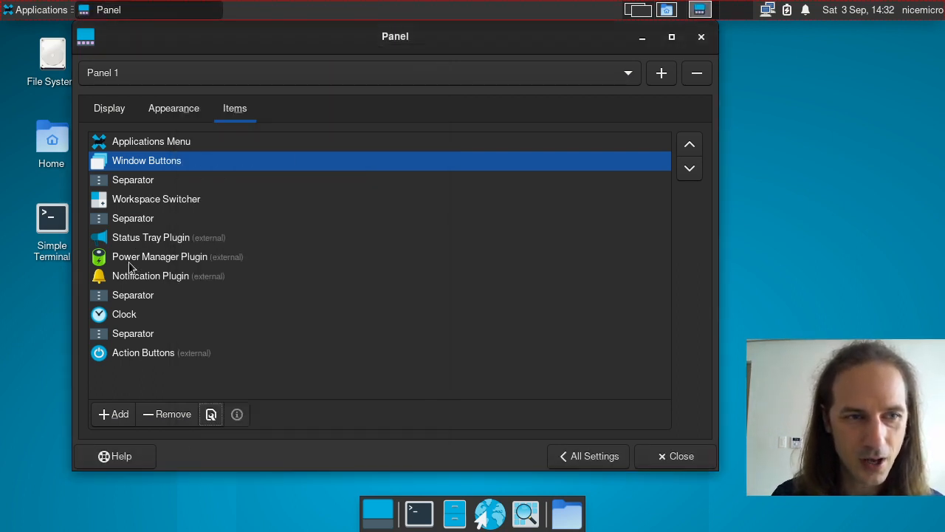
# Step: Scroll through the Action Buttons Actions list, close its properties, and return to All Settings
pyautogui.click(142, 352)
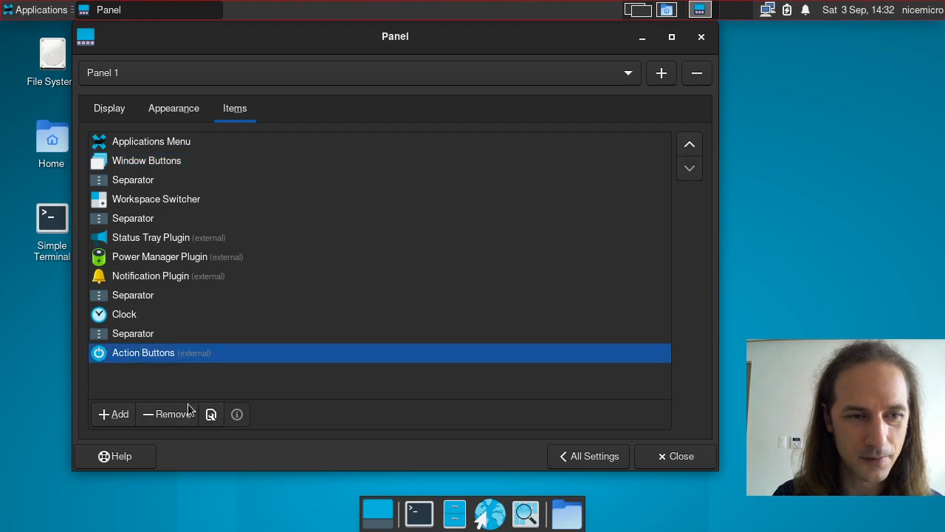
pyautogui.click(212, 414)
pyautogui.scroll(-3, 505, 333)
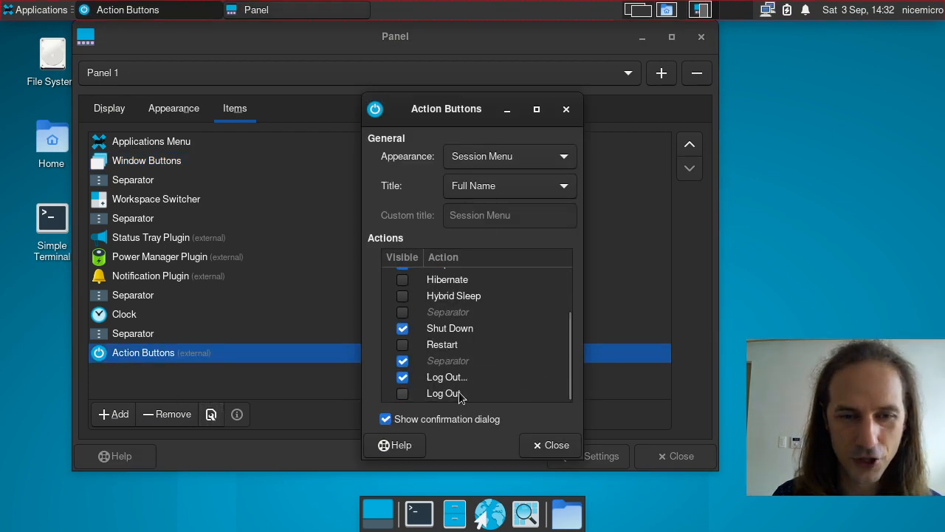
pyautogui.scroll(3, 459, 396)
pyautogui.click(567, 109)
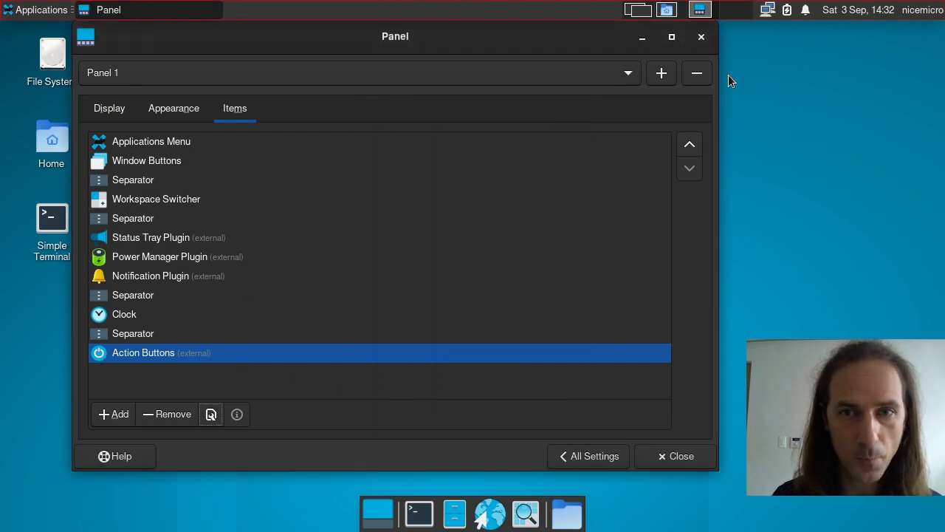
pyautogui.click(579, 461)
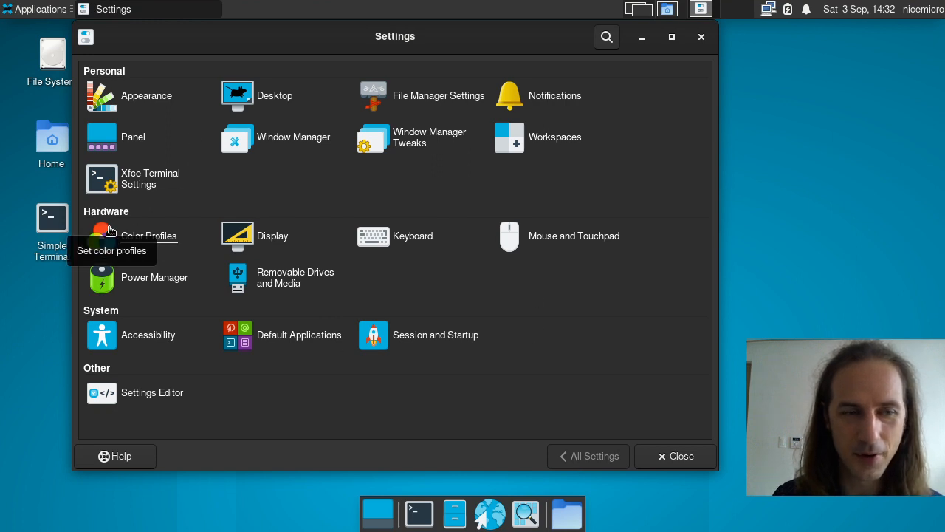
# Step: Open Window Manager settings and send the front terminal to another workspace via its window menu
pyautogui.click(254, 147)
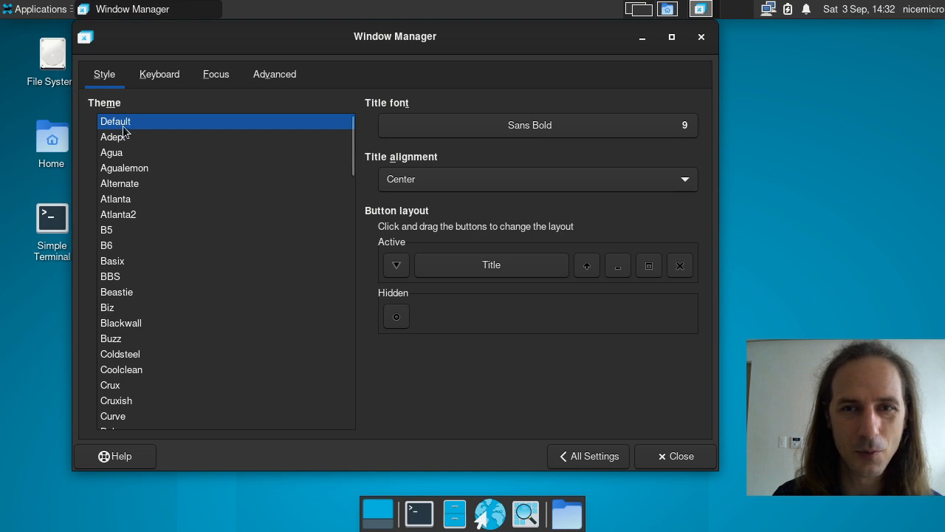
pyautogui.moveTo(338, 55); pyautogui.dragTo(416, 72)
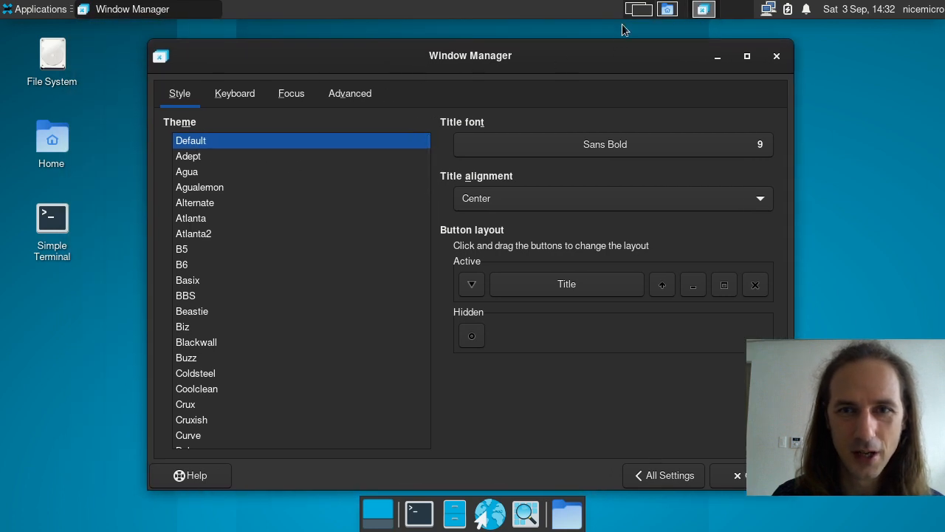
pyautogui.click(646, 10)
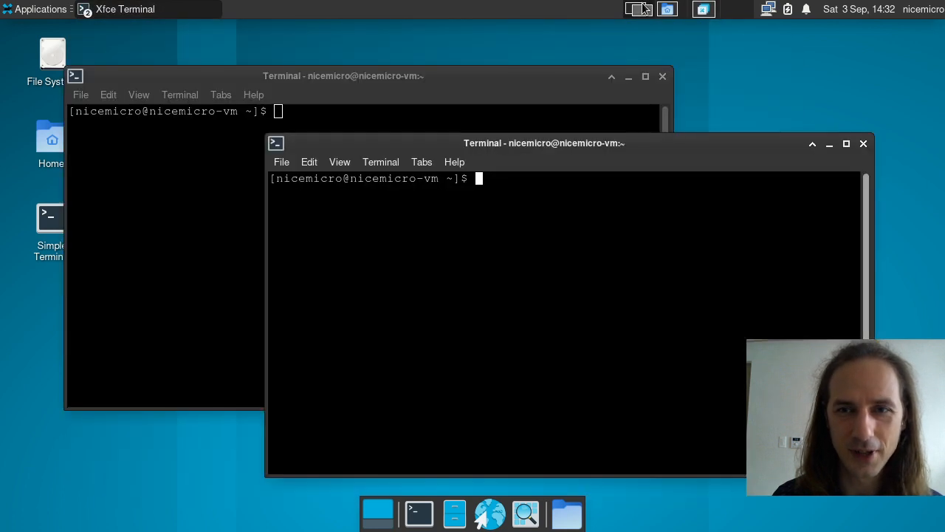
pyautogui.rightClick(622, 152)
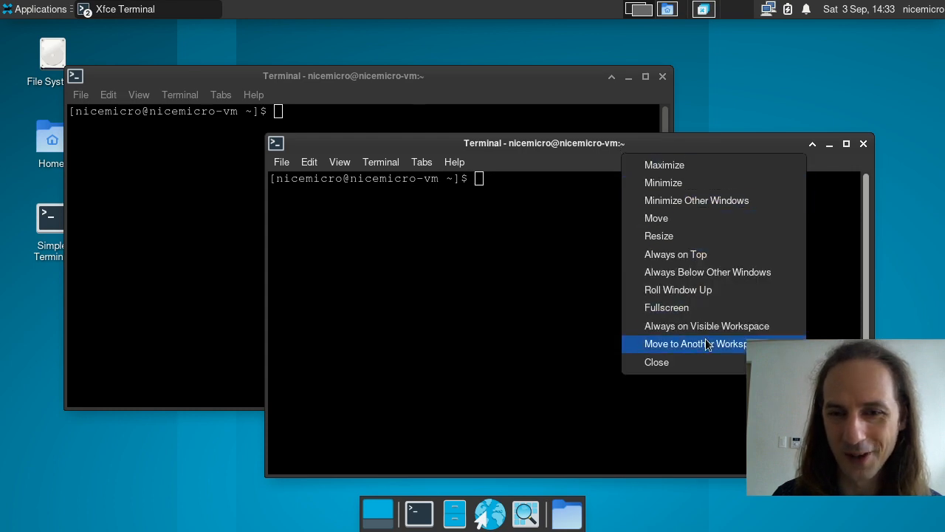
pyautogui.click(834, 379)
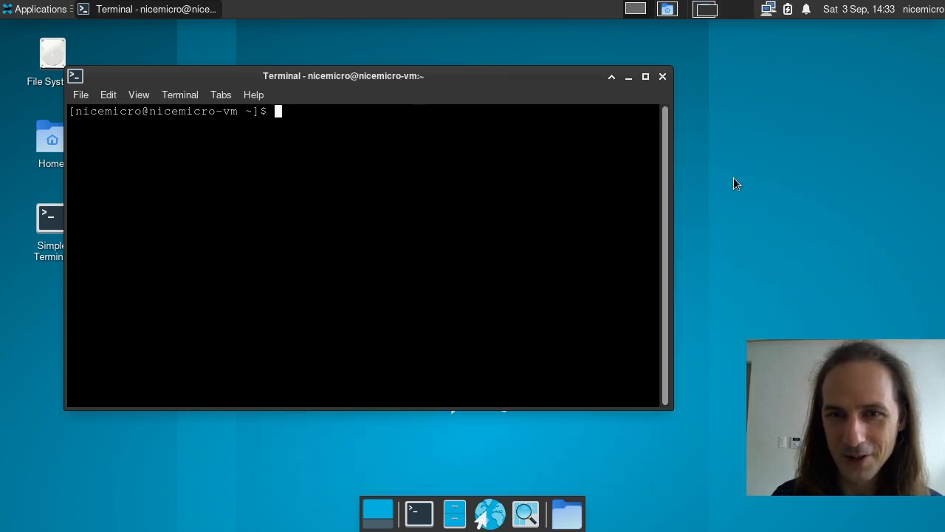
pyautogui.click(705, 6)
pyautogui.moveTo(561, 66); pyautogui.dragTo(477, 67)
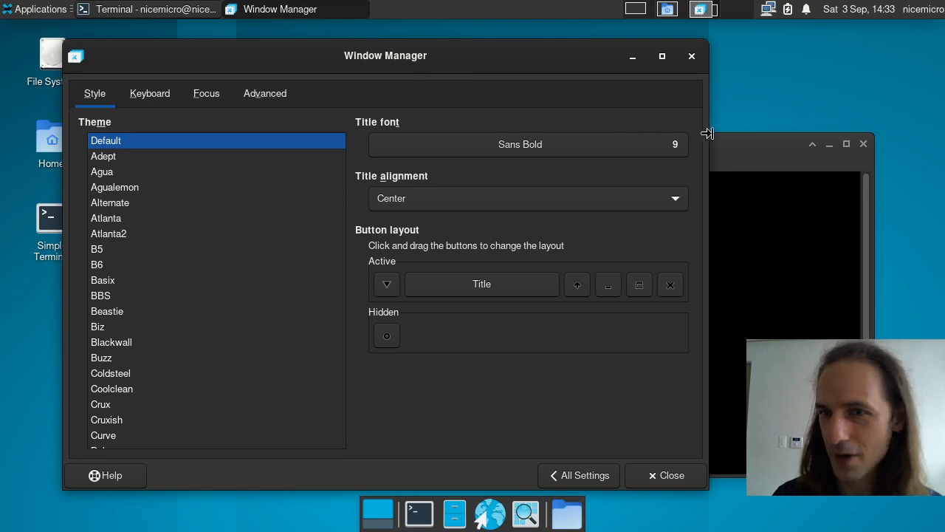
# Step: Try the Atlanta, BBS and Crux window themes, arranging the terminal and settings windows
pyautogui.moveTo(737, 141); pyautogui.dragTo(806, 95)
pyautogui.click(508, 50)
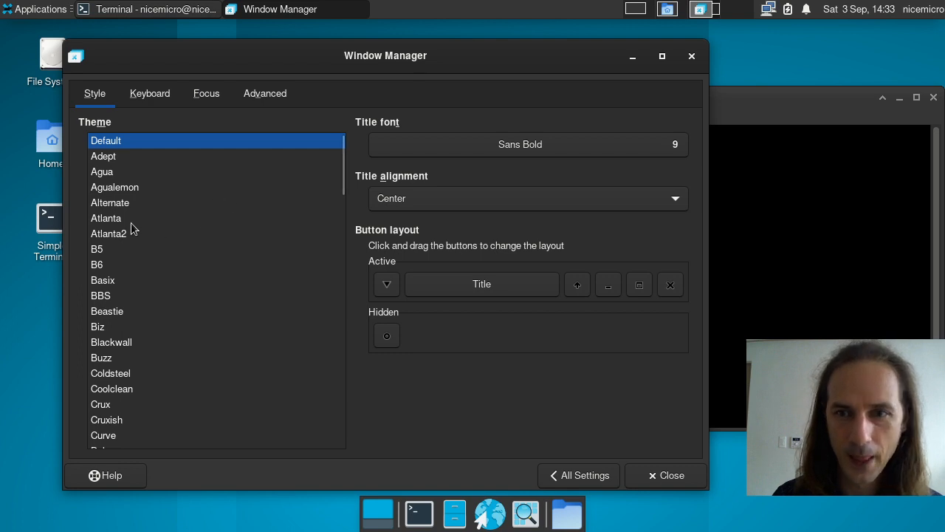
pyautogui.click(111, 219)
pyautogui.click(150, 299)
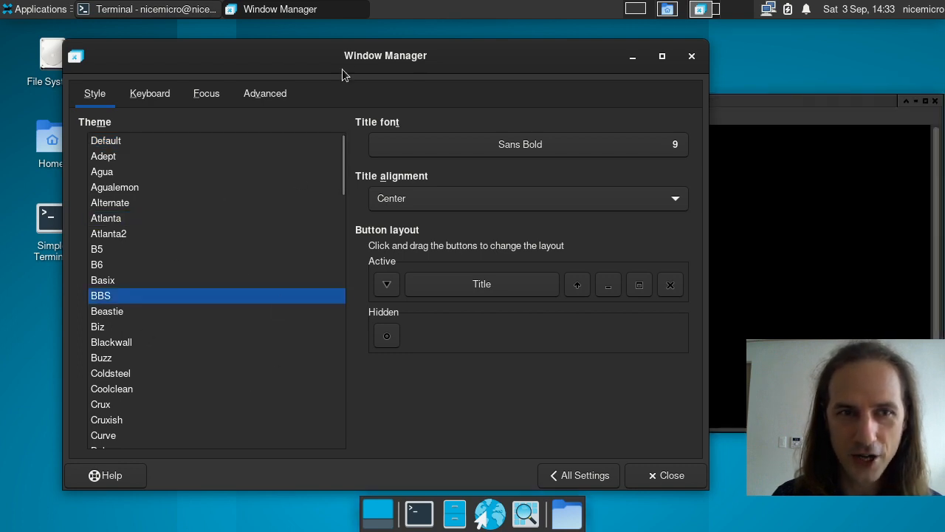
pyautogui.moveTo(342, 68); pyautogui.dragTo(308, 65)
pyautogui.moveTo(752, 123); pyautogui.dragTo(745, 97)
pyautogui.click(151, 399)
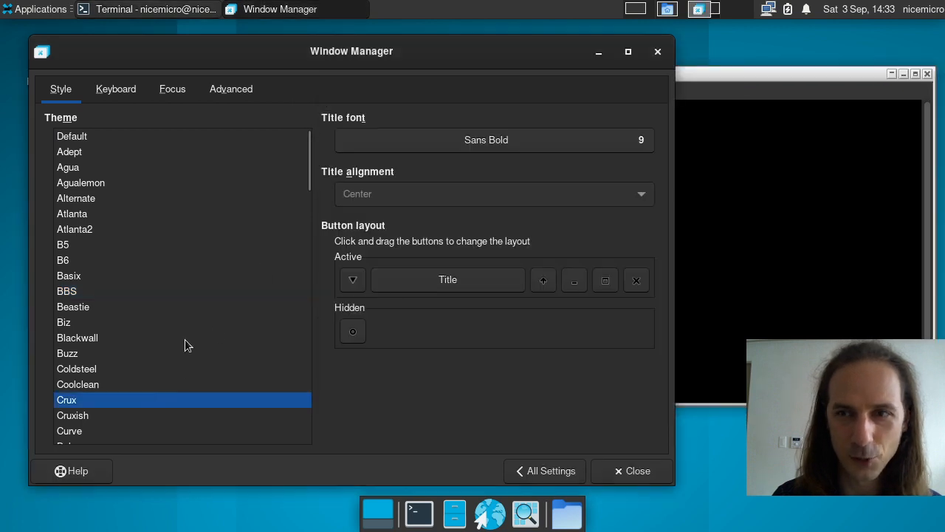
# Step: Apply Default-xhdpi then Default-hdpi, checking the terminal's title bar and rolling it up and down
pyautogui.scroll(-5, 166, 377)
pyautogui.click(160, 390)
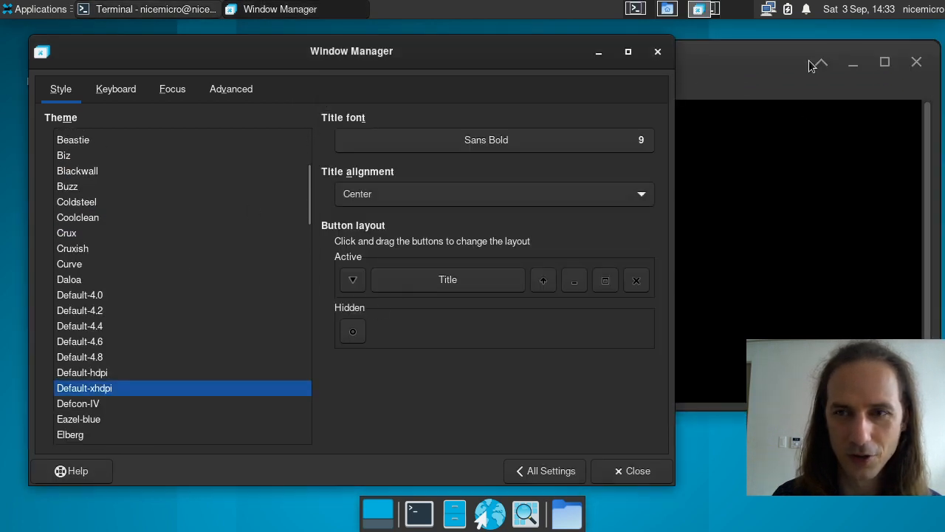
pyautogui.click(721, 54)
pyautogui.click(191, 49)
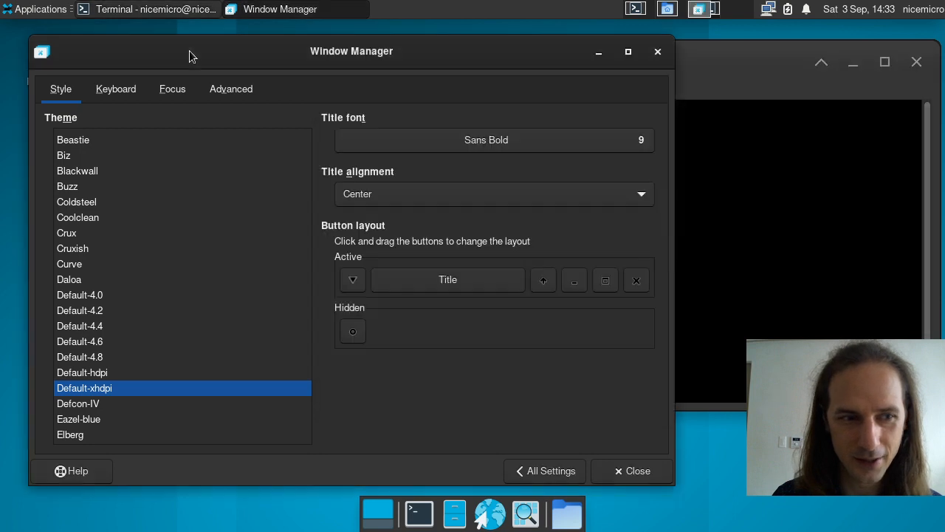
pyautogui.click(153, 374)
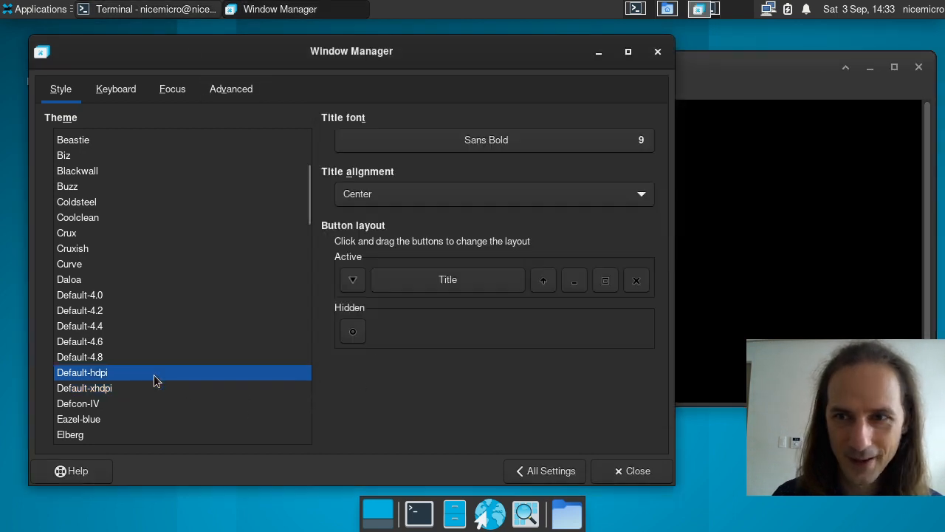
pyautogui.click(743, 84)
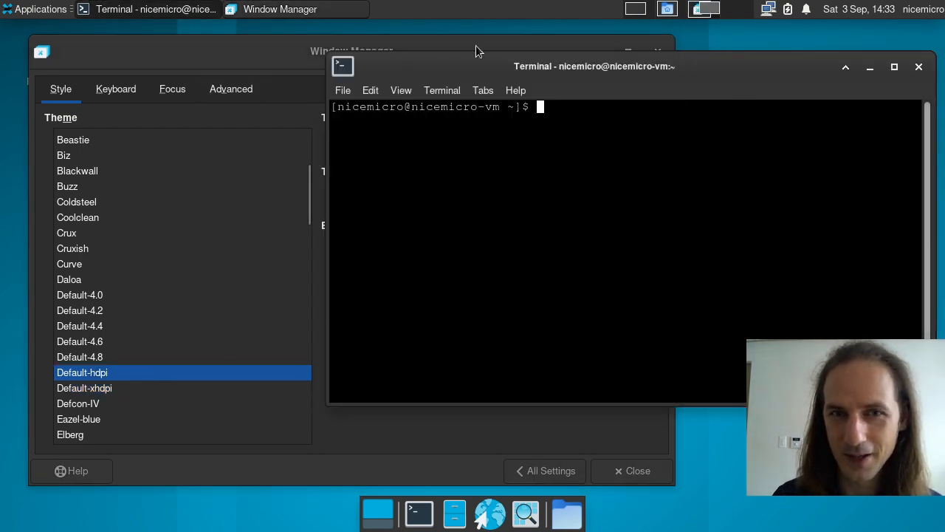
pyautogui.click(355, 46)
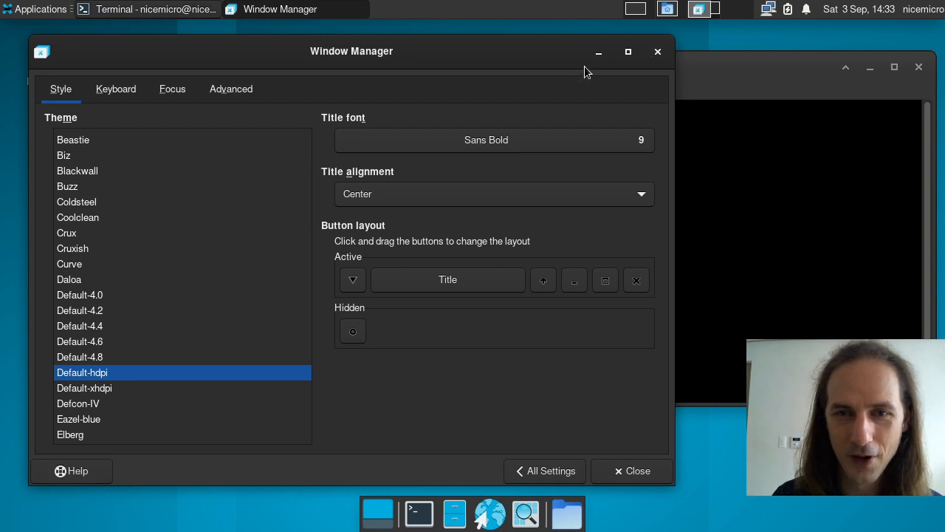
pyautogui.click(848, 76)
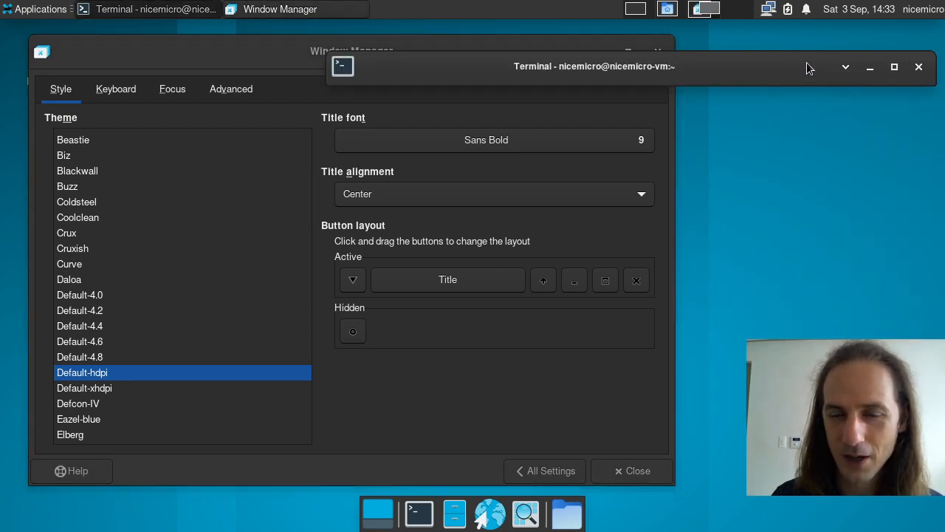
pyautogui.click(843, 67)
pyautogui.click(449, 46)
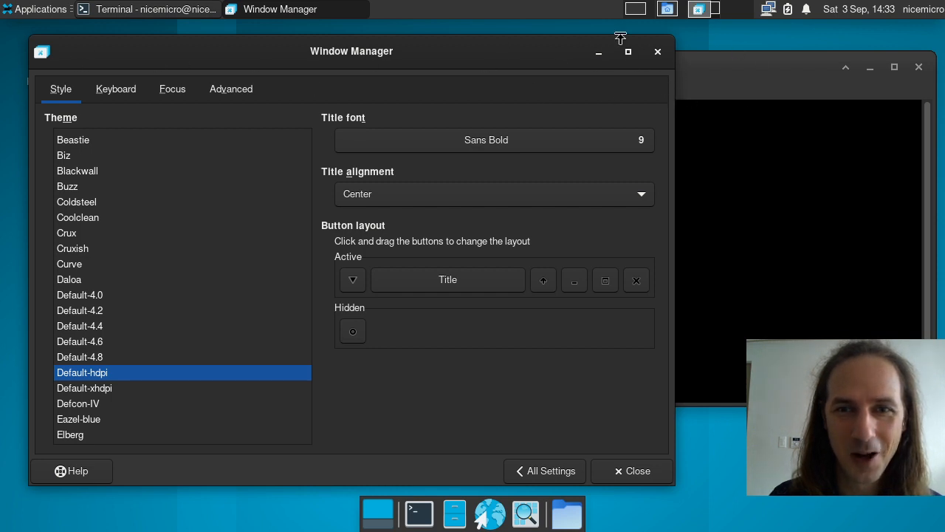
pyautogui.click(789, 90)
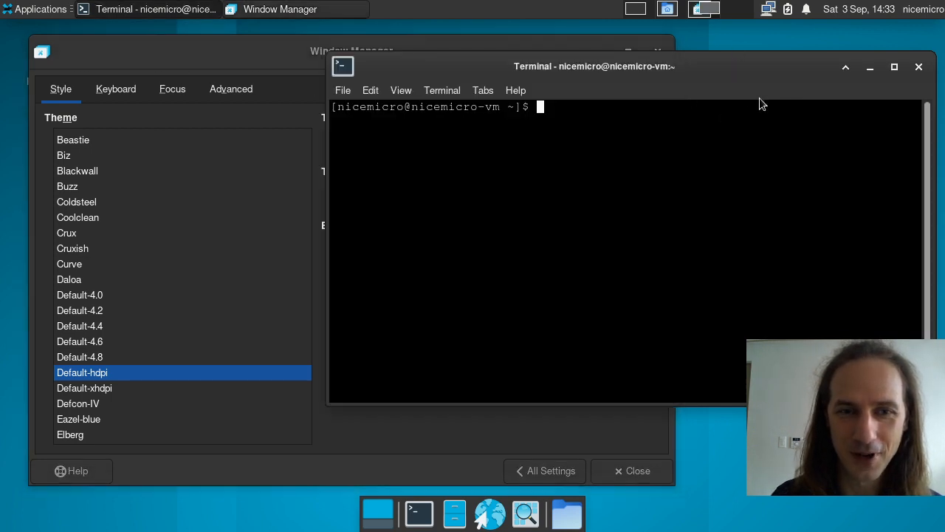
pyautogui.click(280, 56)
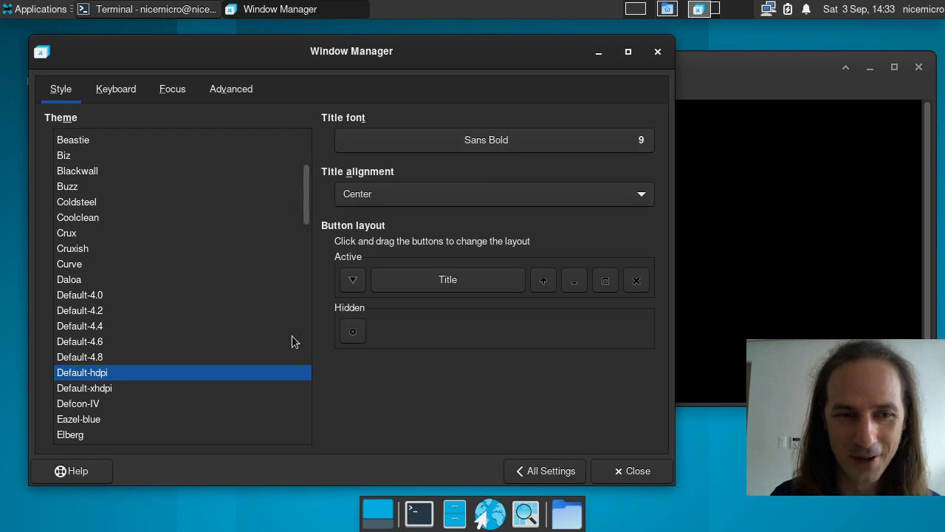
# Step: Keep maximize between minimize and close, and move the shade button to Hidden
pyautogui.moveTo(622, 284); pyautogui.dragTo(576, 317)
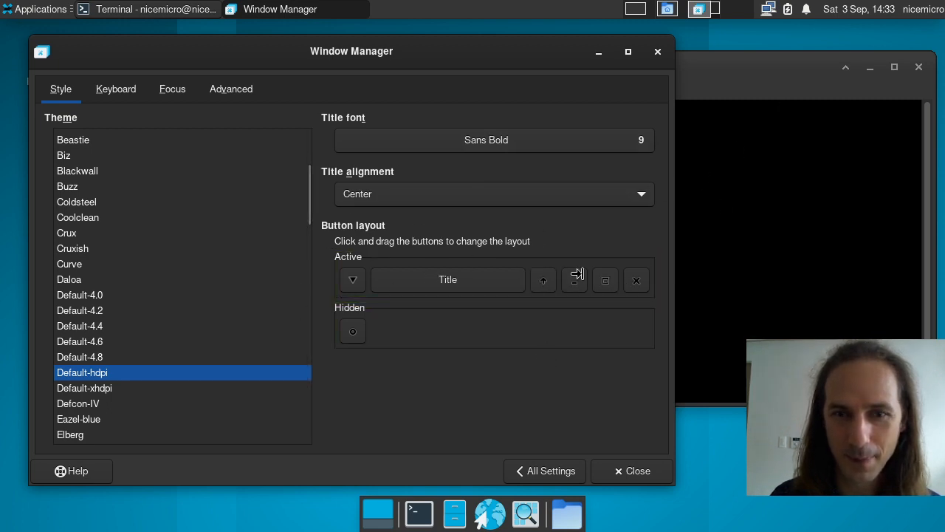
pyautogui.moveTo(611, 285); pyautogui.dragTo(602, 323)
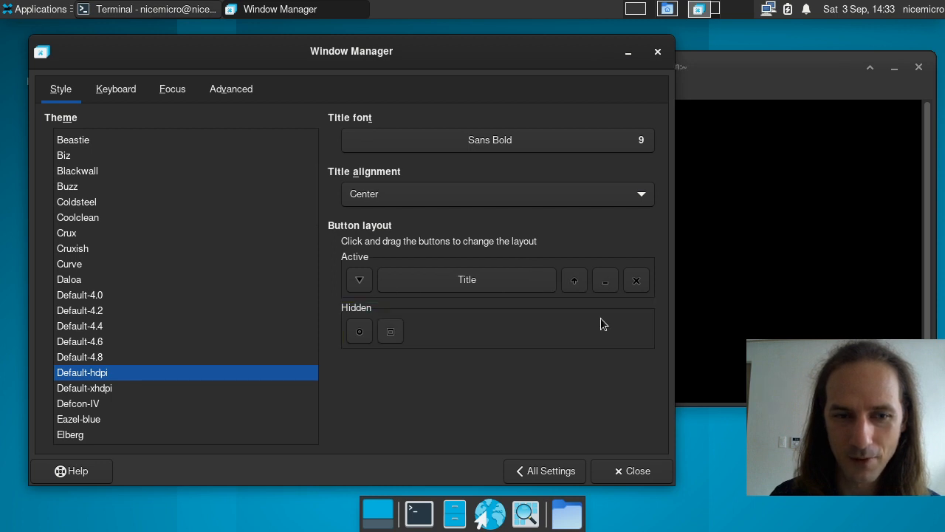
pyautogui.moveTo(390, 334); pyautogui.dragTo(625, 279)
pyautogui.moveTo(543, 284)
pyautogui.mouseDown()
pyautogui.moveTo(519, 331)
pyautogui.moveTo(379, 342)
pyautogui.moveTo(388, 332)
pyautogui.moveTo(593, 281)
pyautogui.moveTo(562, 285)
pyautogui.moveTo(548, 318)
pyautogui.moveTo(405, 322)
pyautogui.mouseUp()
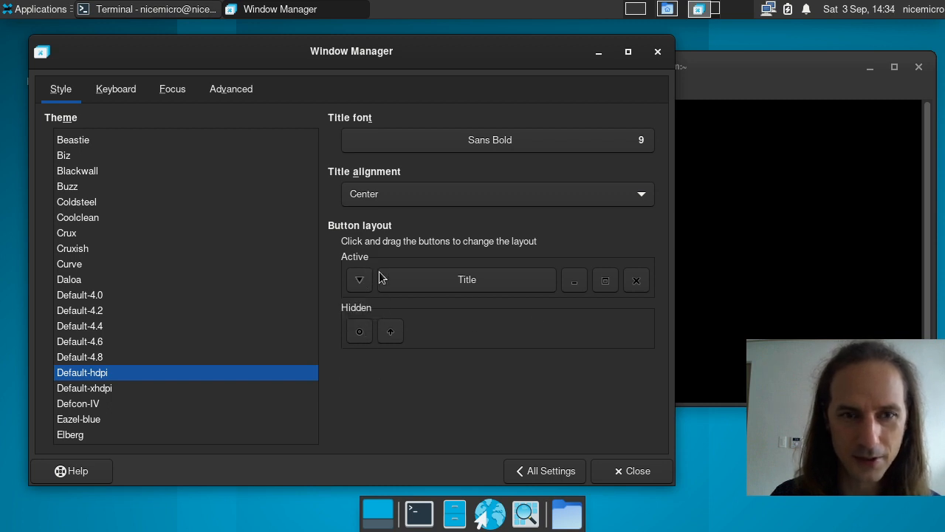
# Step: Check the terminal's window operations menu, then bring Window Manager settings back
pyautogui.click(740, 104)
pyautogui.click(351, 65)
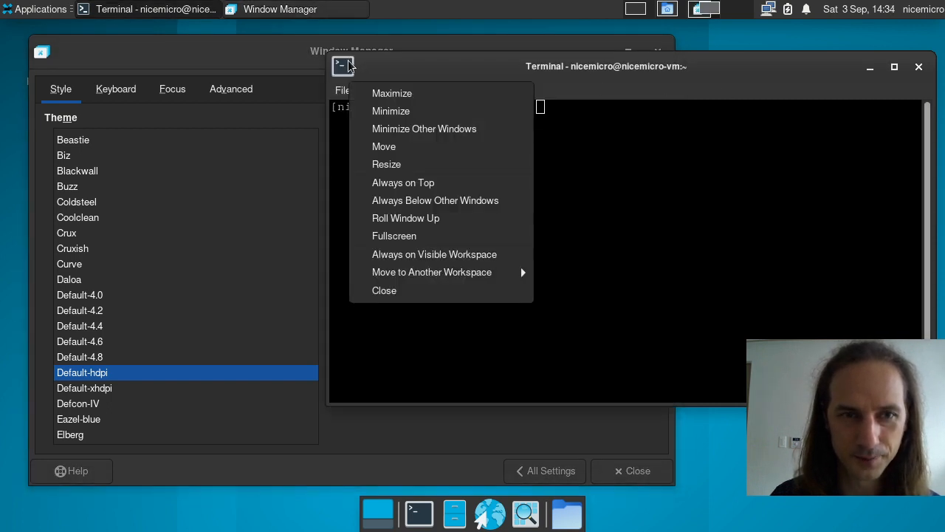
pyautogui.click(347, 65)
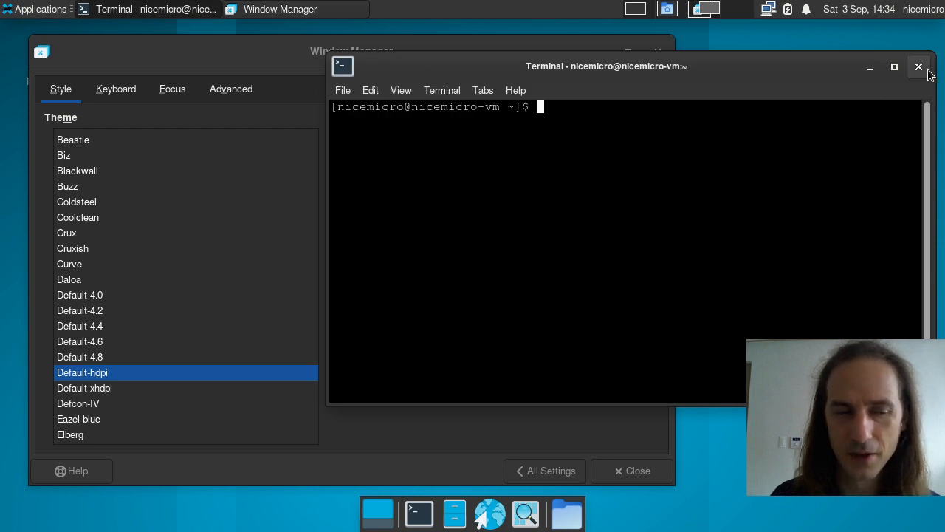
pyautogui.click(218, 126)
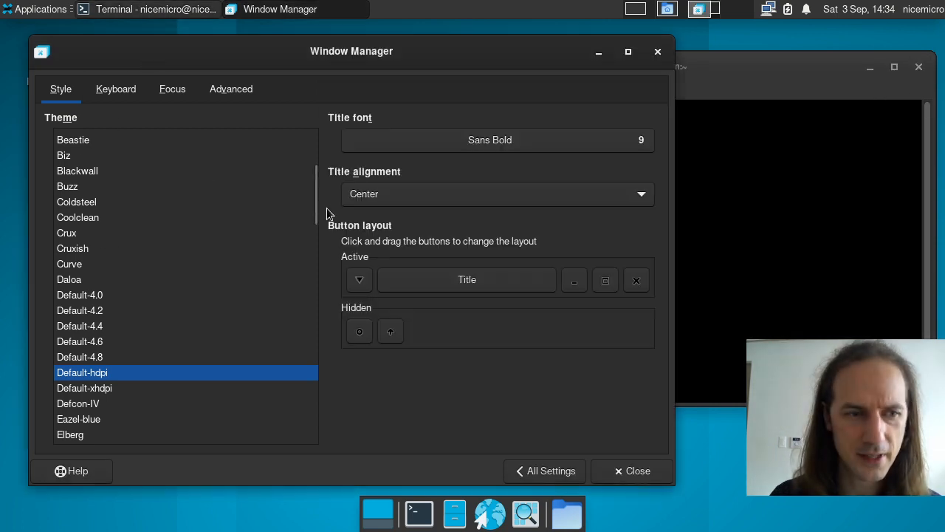
# Step: Try Default-4.0, Default-4.2 and Default-4.4 themes, restore Default, and return to All Settings
pyautogui.click(132, 294)
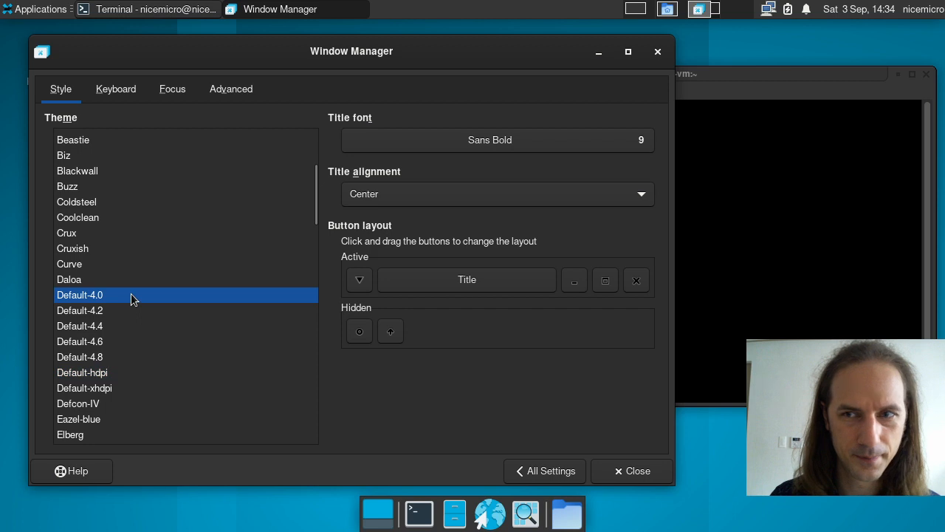
pyautogui.click(129, 310)
pyautogui.click(126, 327)
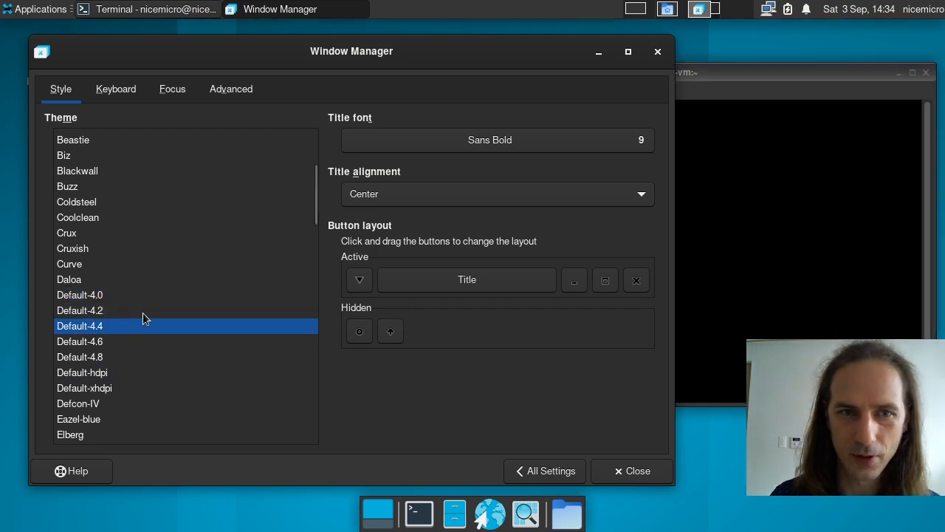
pyautogui.scroll(5, 136, 281)
pyautogui.click(85, 136)
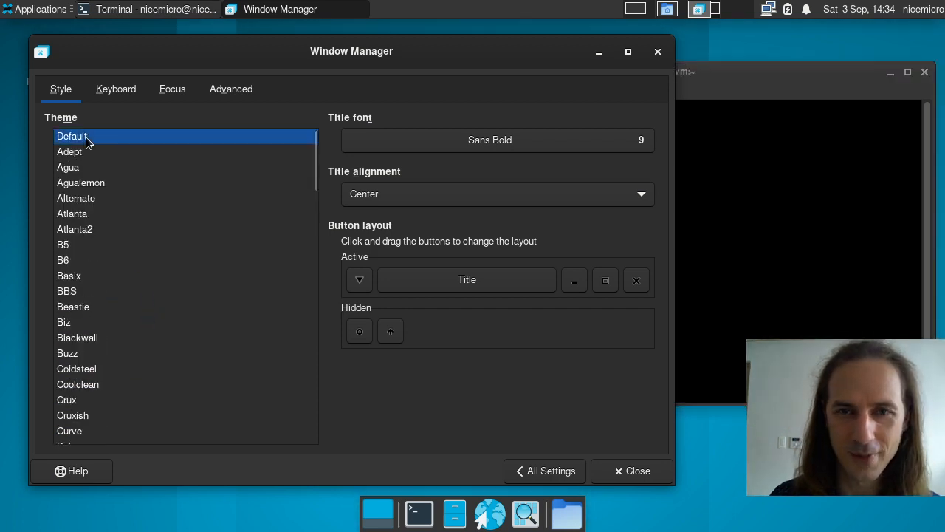
pyautogui.click(760, 85)
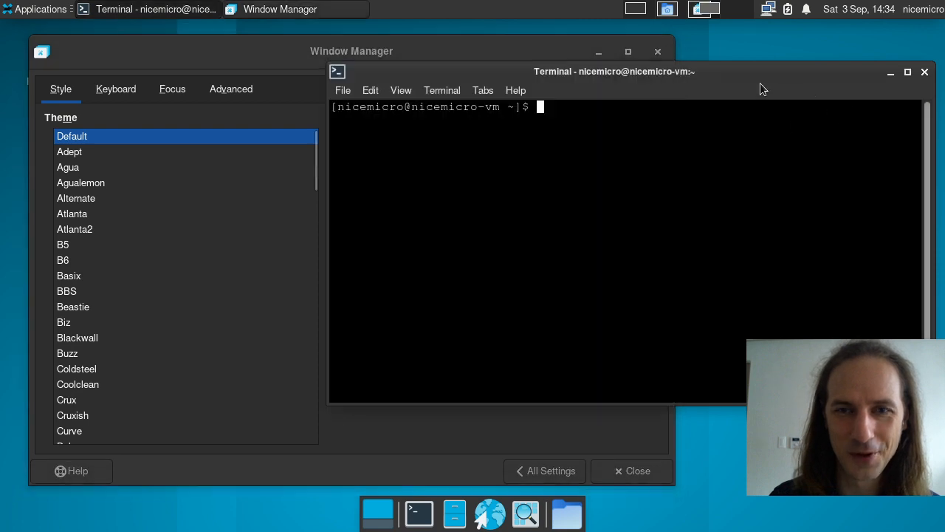
pyautogui.click(363, 53)
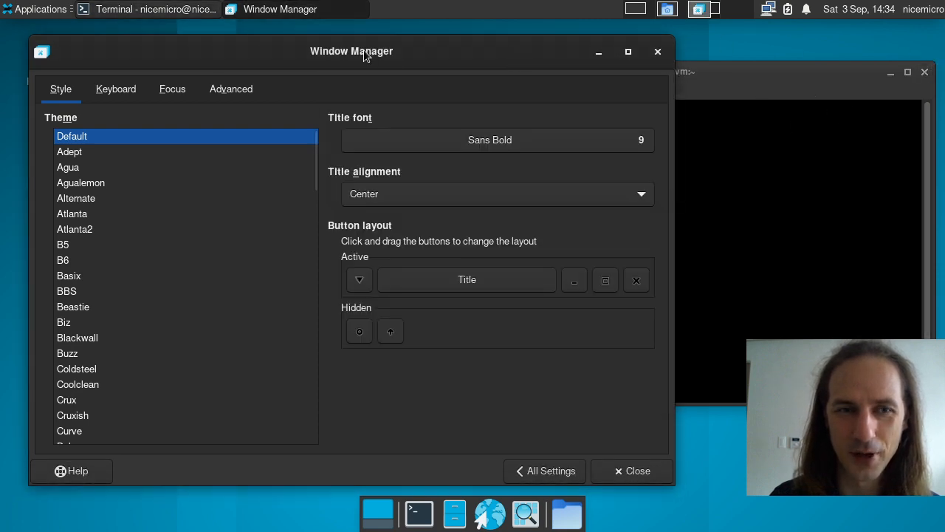
pyautogui.click(561, 470)
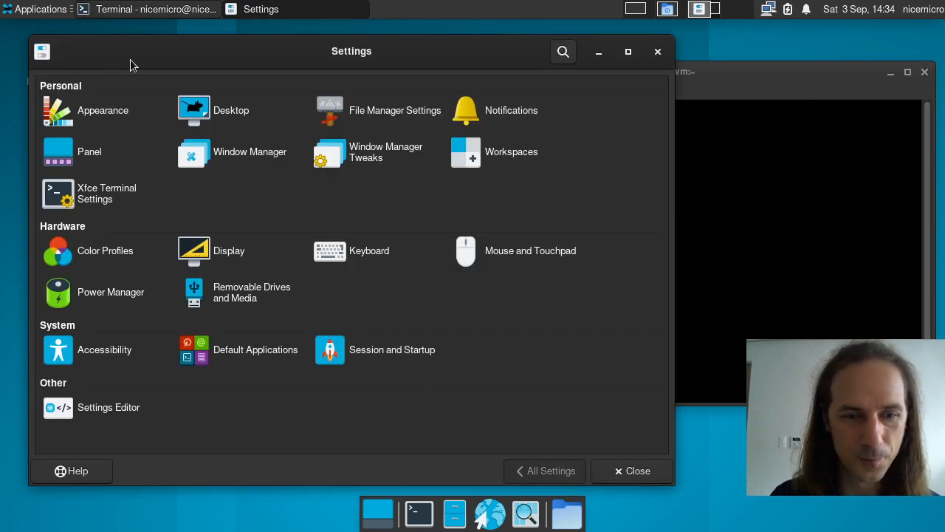
pyautogui.click(459, 513)
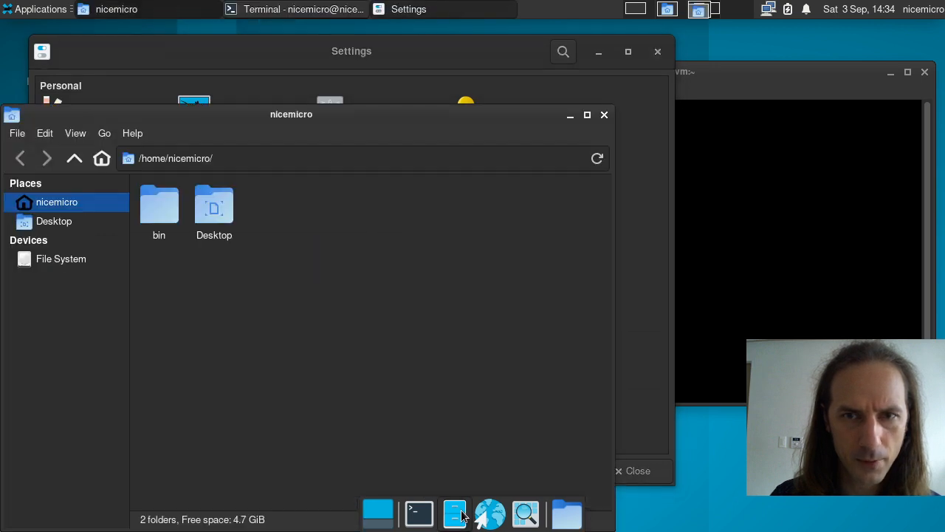
pyautogui.click(880, 80)
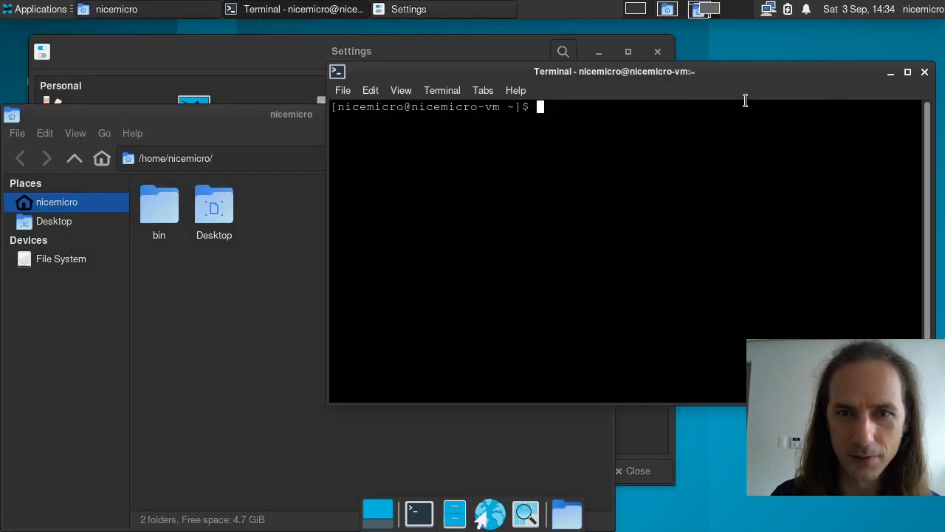
pyautogui.click(231, 127)
pyautogui.click(604, 115)
pyautogui.click(449, 46)
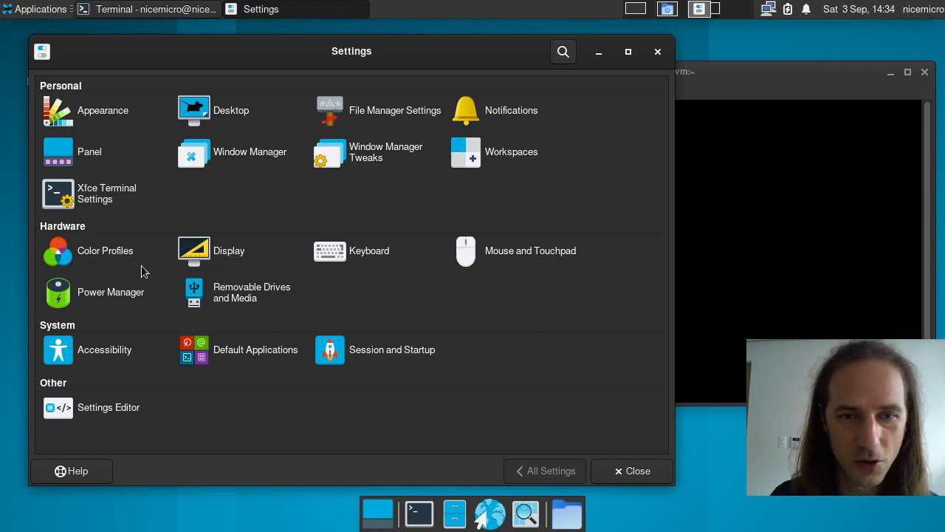
pyautogui.click(329, 260)
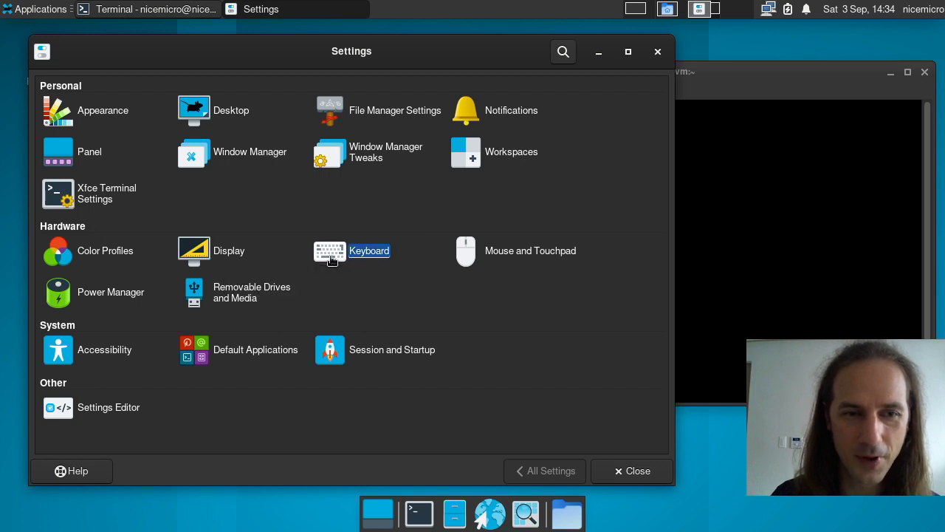
pyautogui.scroll(-1, 244, 94)
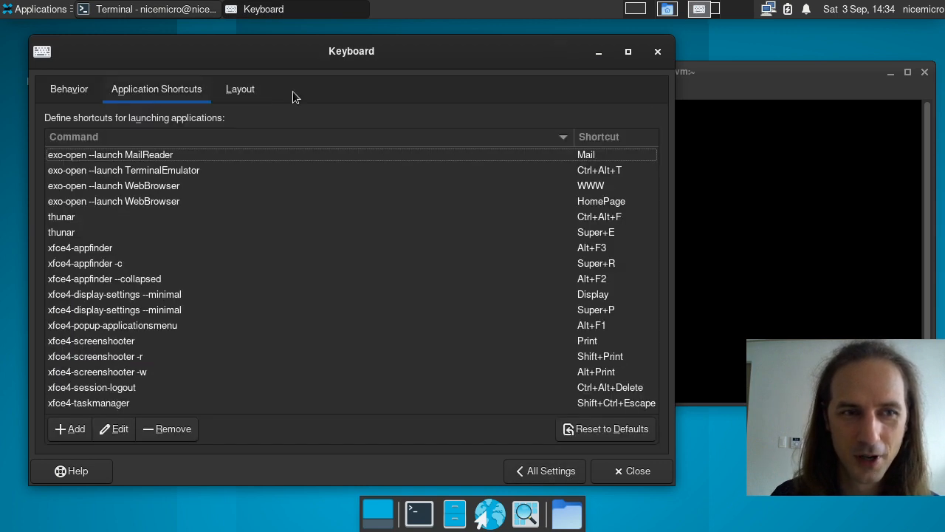
pyautogui.scroll(-1, 356, 277)
pyautogui.scroll(1, 357, 277)
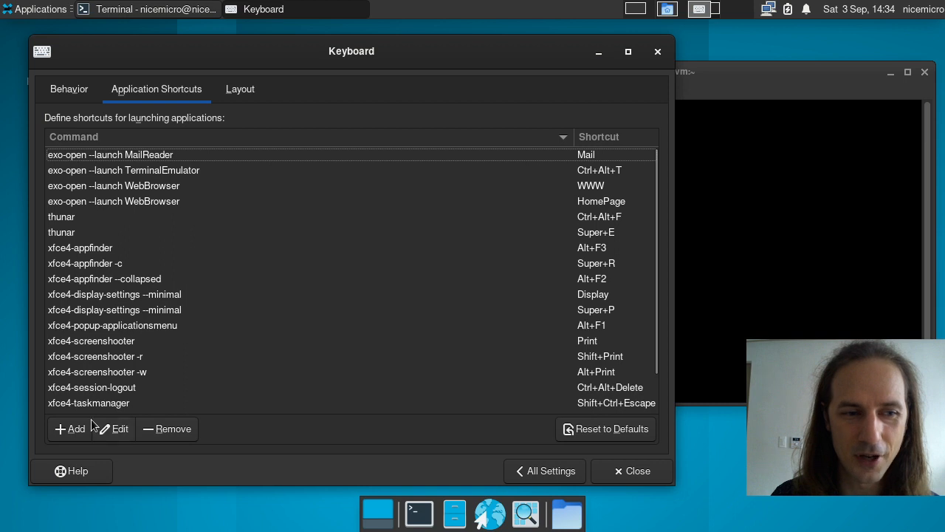
pyautogui.click(543, 468)
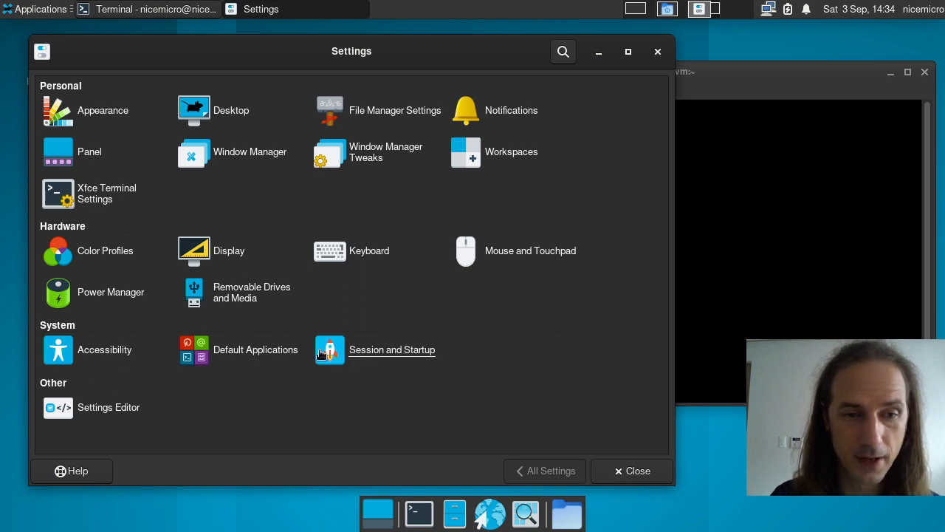
pyautogui.click(238, 354)
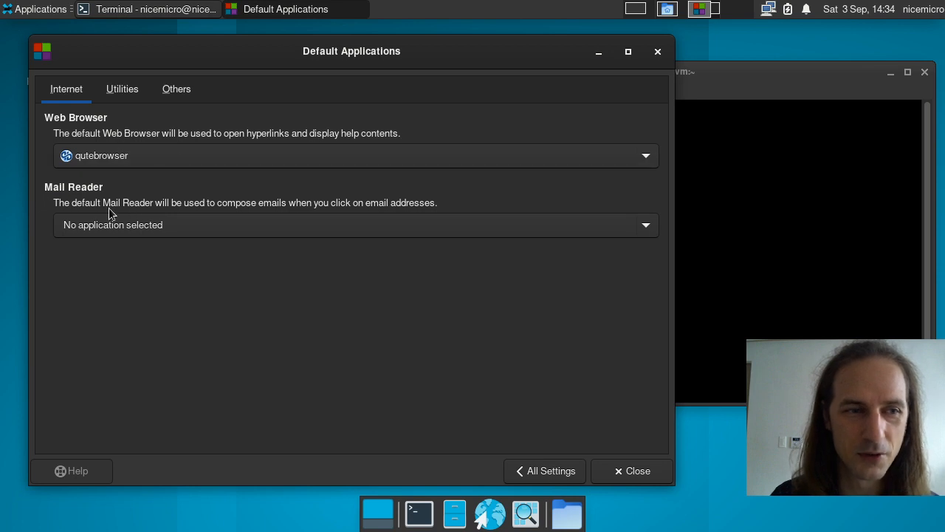
pyautogui.click(126, 87)
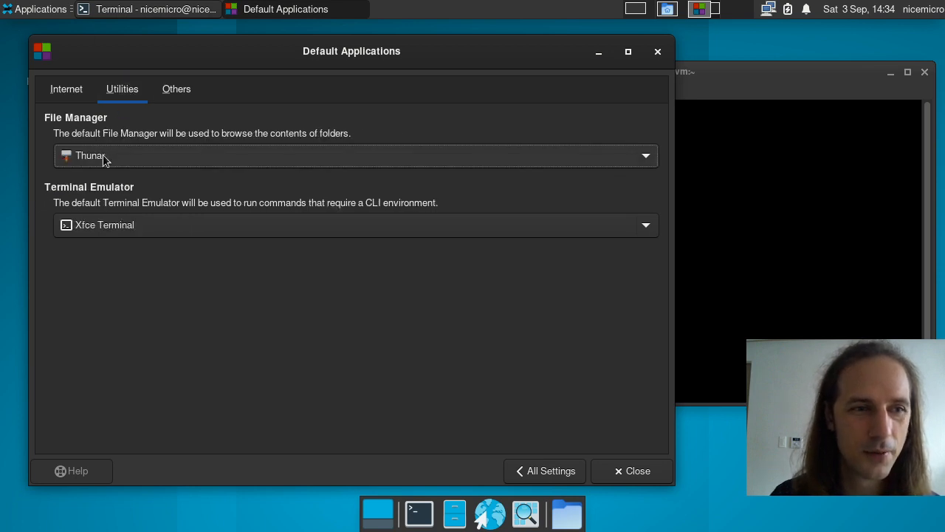
pyautogui.click(106, 231)
pyautogui.click(106, 249)
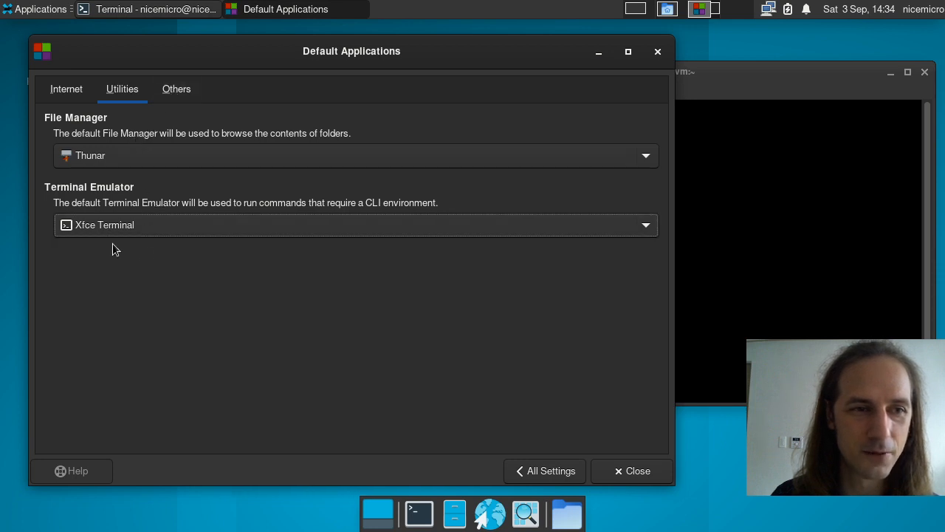
pyautogui.click(176, 90)
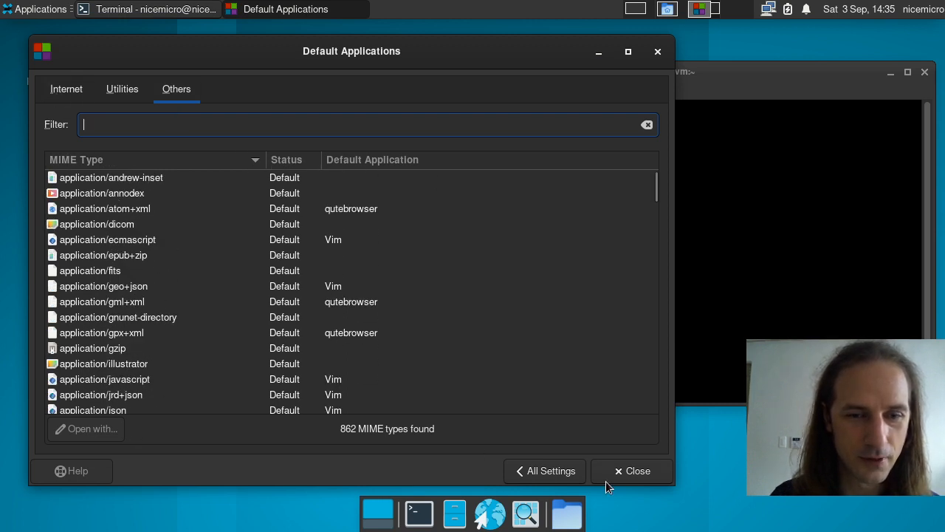
pyautogui.click(539, 471)
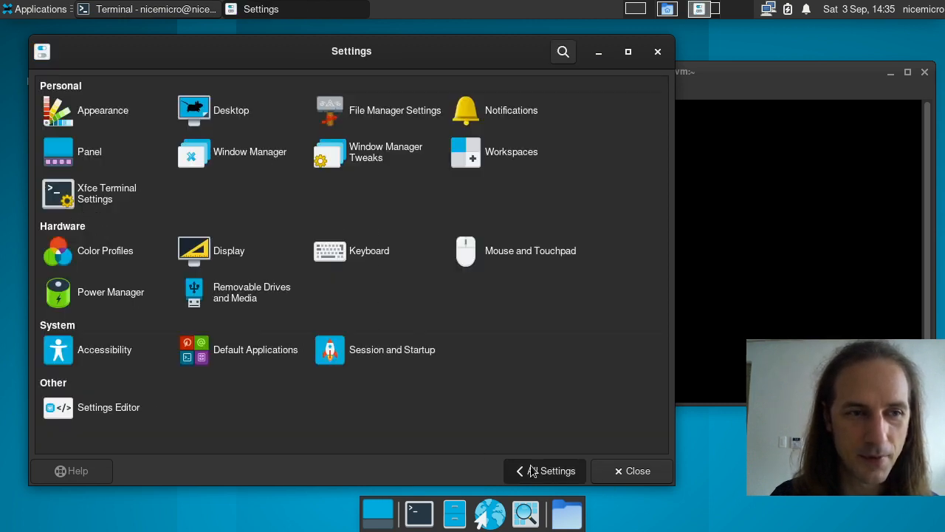
pyautogui.click(340, 364)
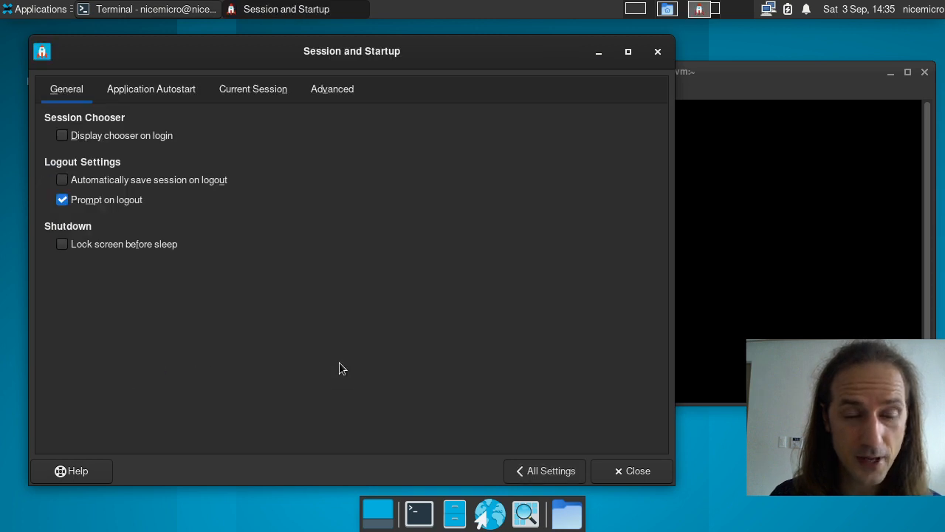
pyautogui.click(161, 88)
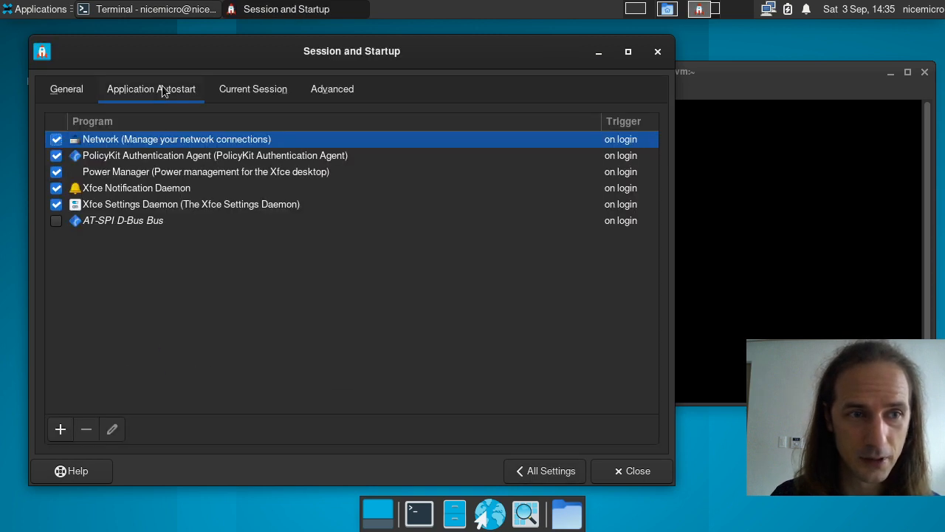
pyautogui.click(243, 88)
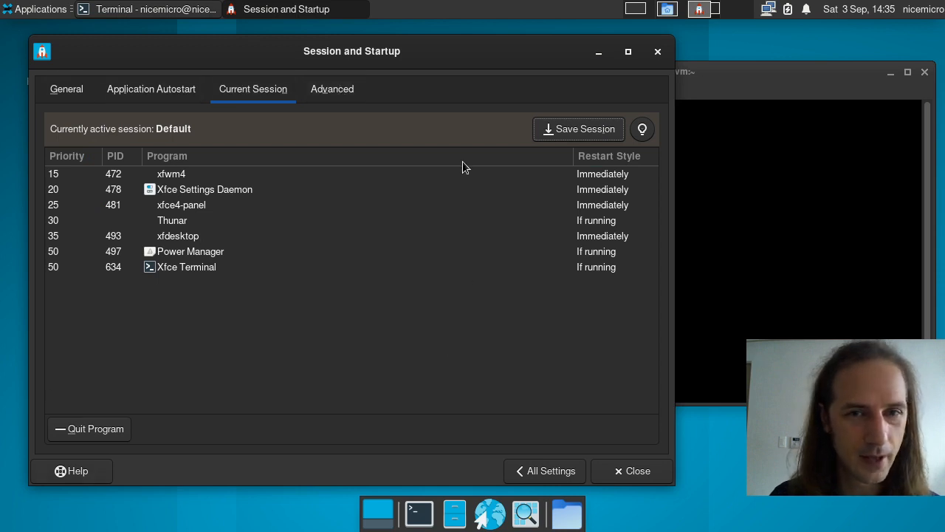
pyautogui.click(545, 470)
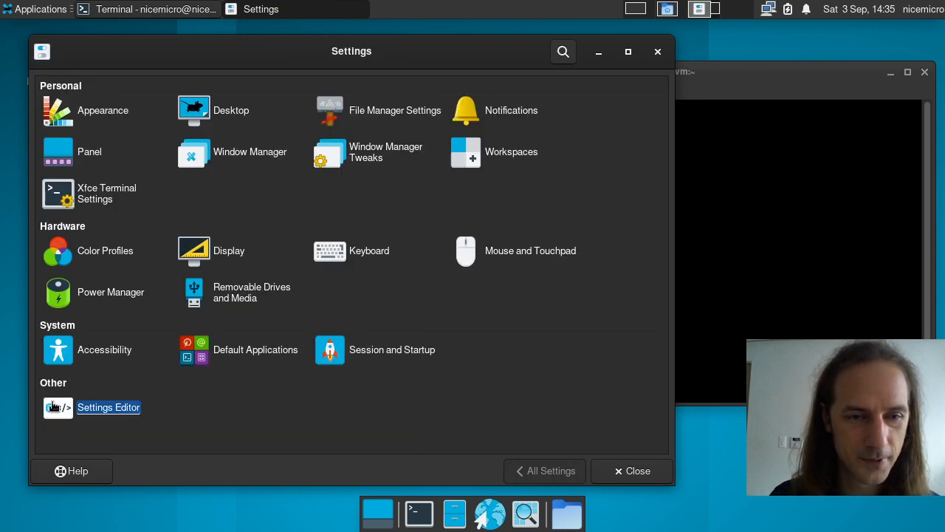
# Step: In the Settings Editor, browse the xfce4-keyboard-shortcuts, xfce4-power-manager, xfwm4 and xsettings channels
pyautogui.click(53, 406)
pyautogui.click(102, 169)
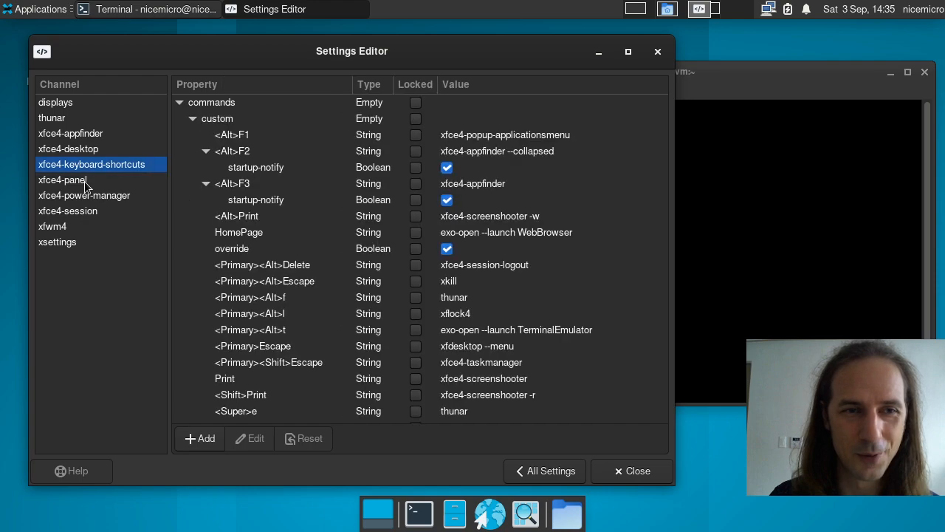
pyautogui.click(86, 196)
pyautogui.click(97, 231)
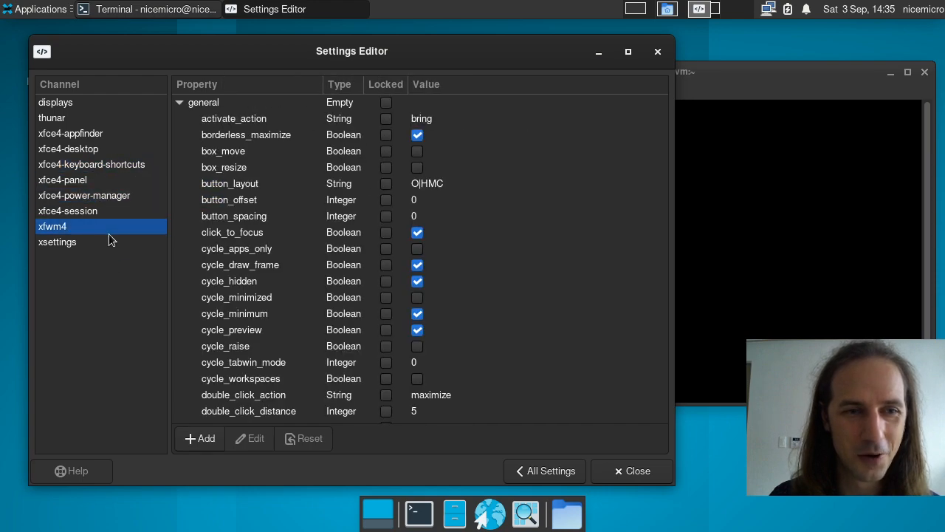
pyautogui.click(107, 246)
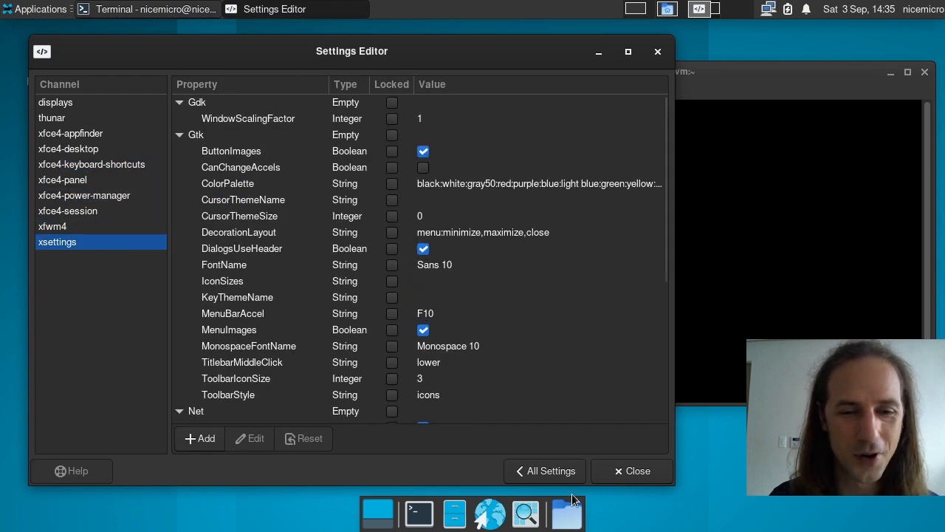
# Step: Go back to All Settings, shift the Settings window slightly left, and bring the terminal forward
pyautogui.click(561, 476)
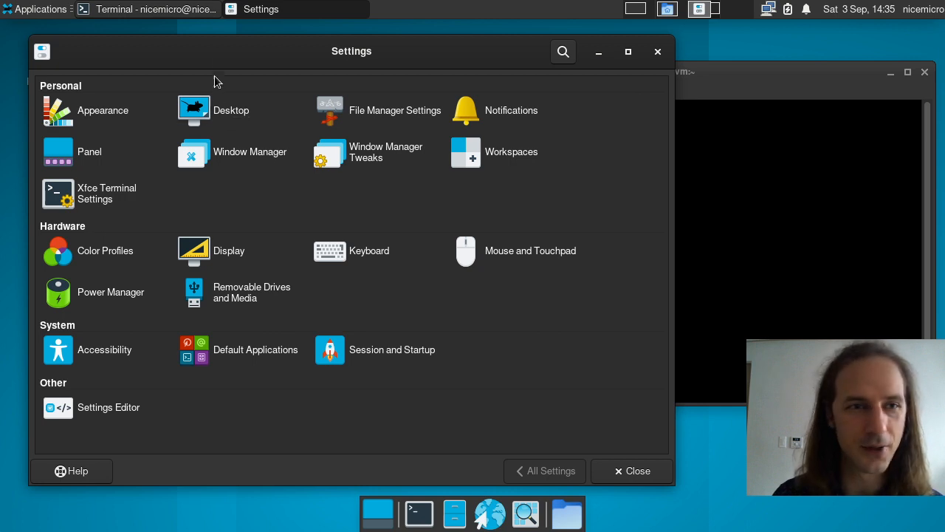
pyautogui.click(41, 9)
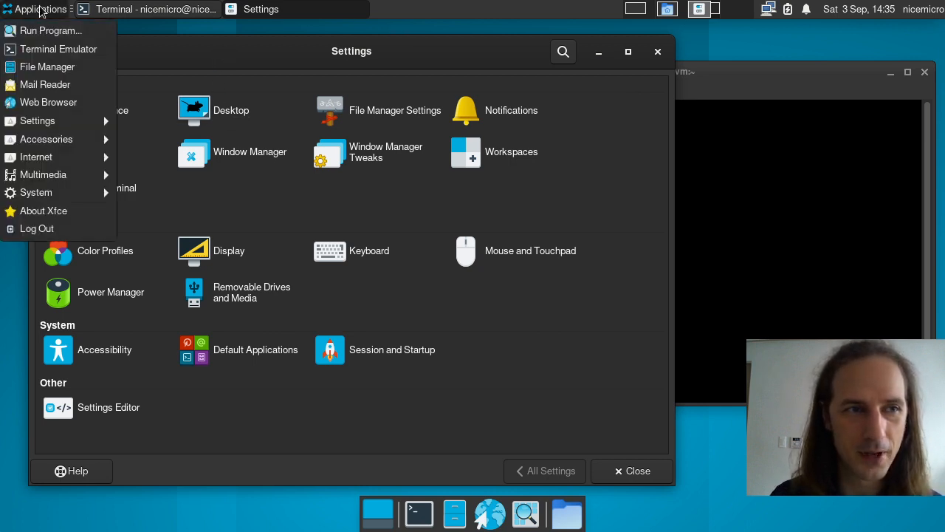
pyautogui.click(41, 9)
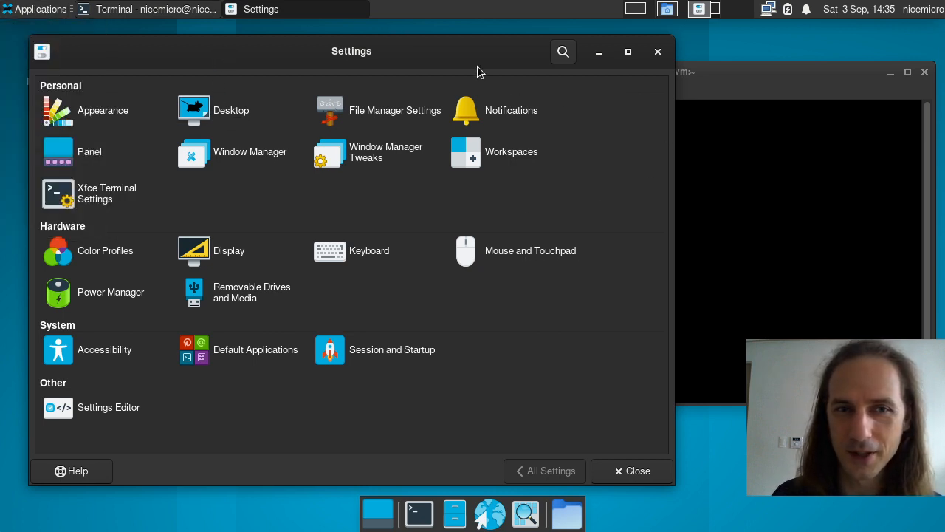
pyautogui.moveTo(477, 72); pyautogui.dragTo(457, 69)
pyautogui.click(708, 80)
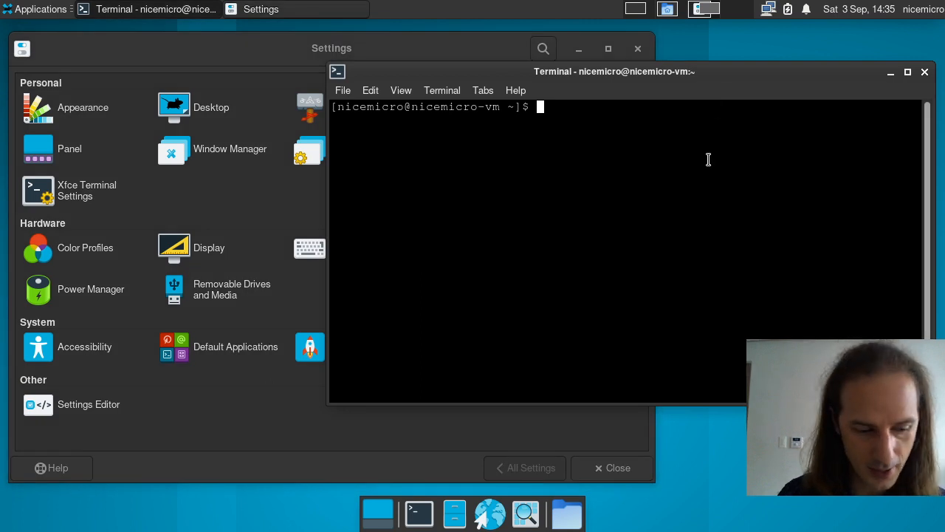
# Step: Install all 37 xfce4-goodies packages with 'sudo pacman -S xfce4-goodies', entering the sudo password and confirming
pyautogui.write('sudo')
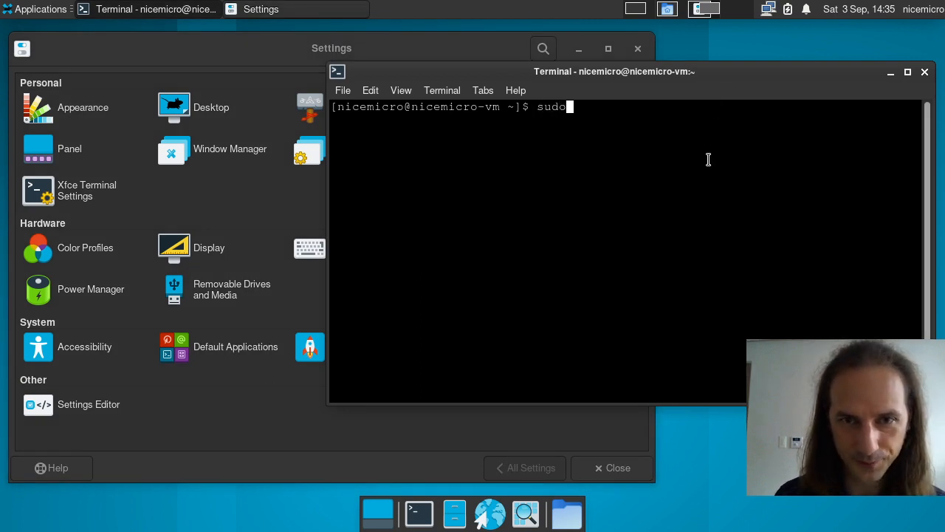
pyautogui.write(' -')
pyautogui.press('BackSpace')
pyautogui.write('pac')
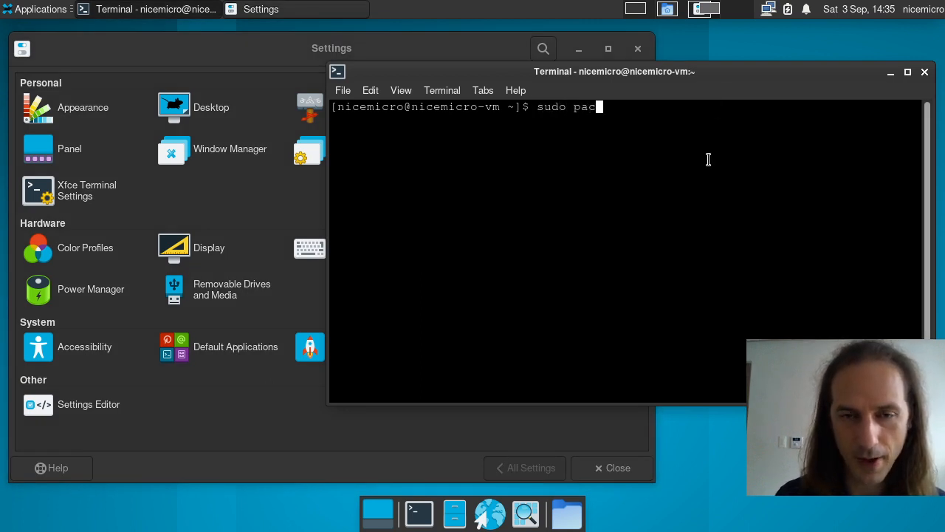
pyautogui.write('man -S ')
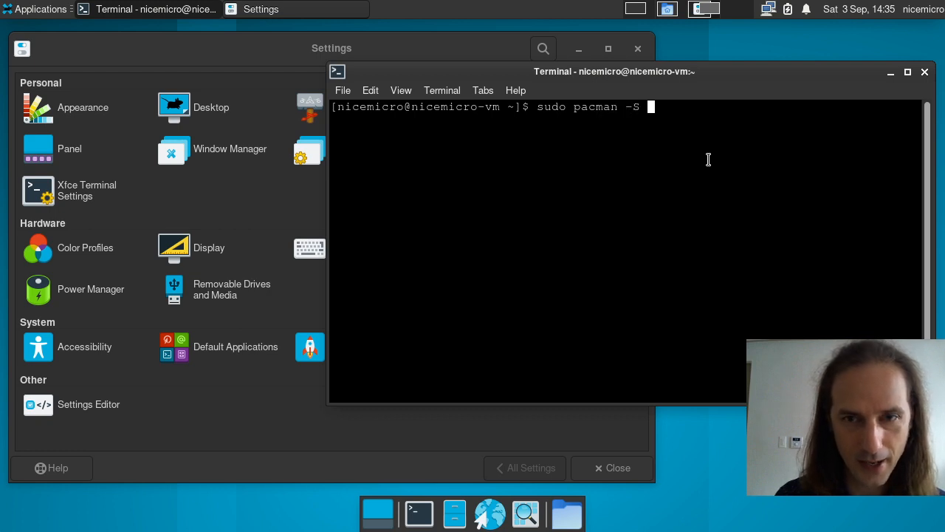
pyautogui.write('xfce4-goodies')
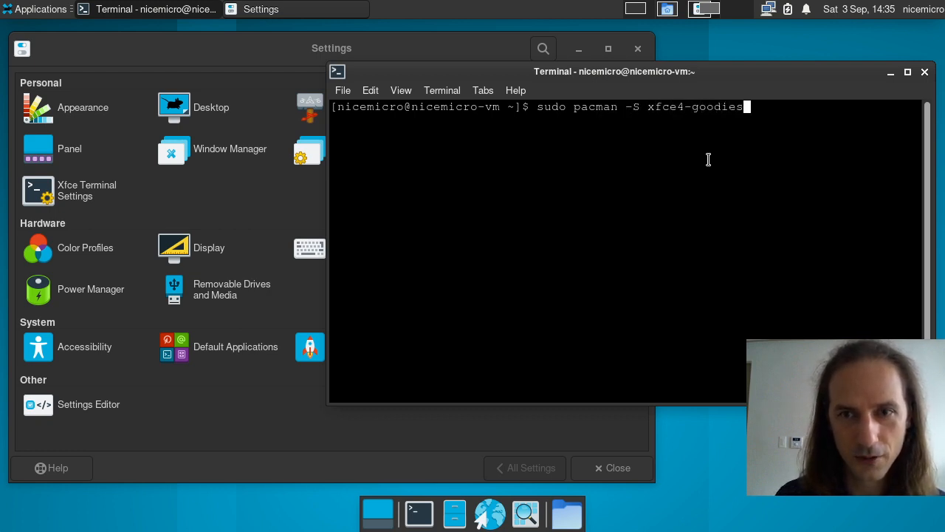
pyautogui.press('Return')
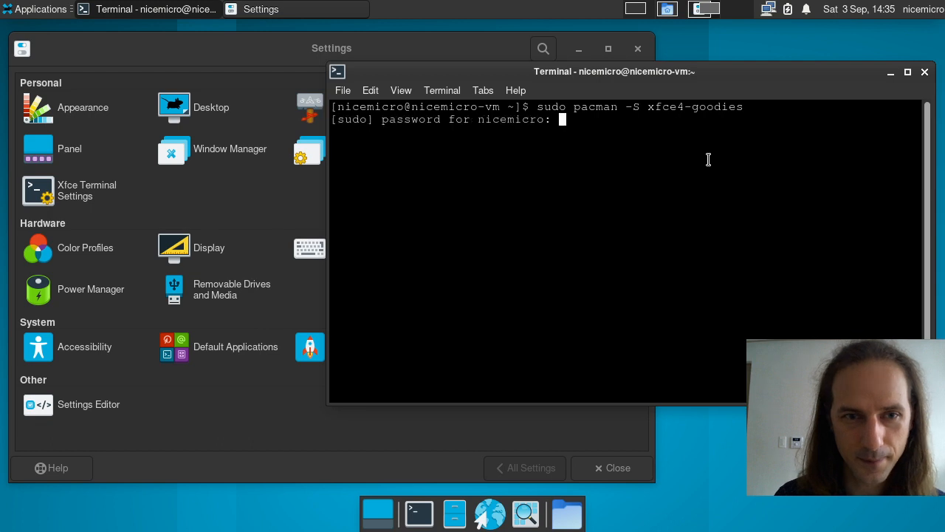
pyautogui.press('Return')
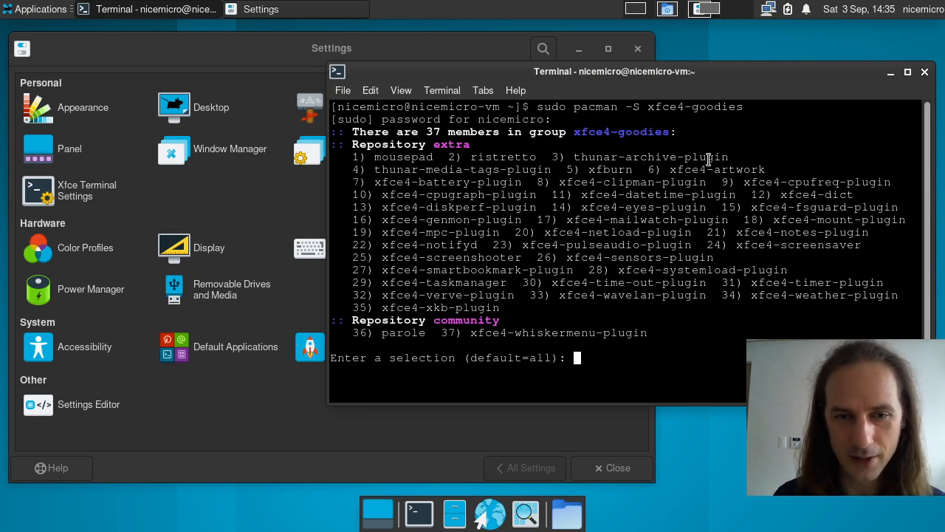
pyautogui.press('Return')
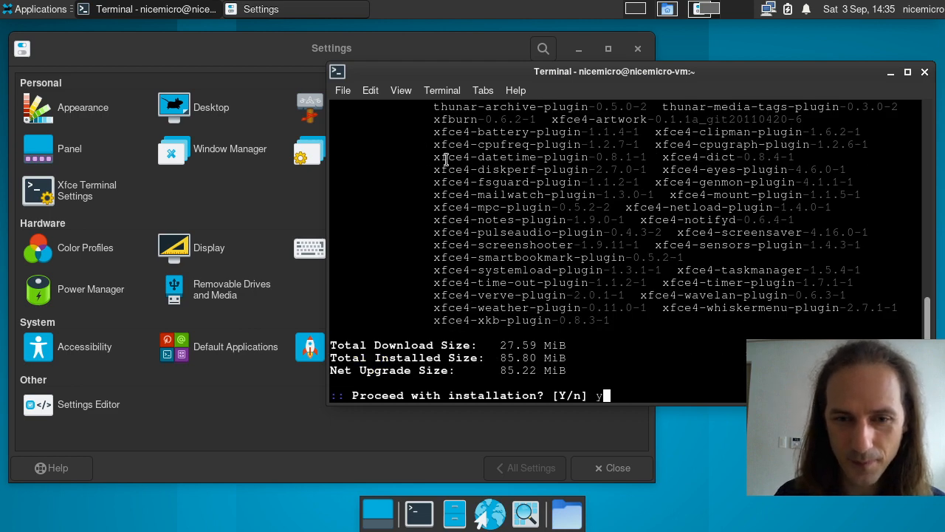
pyautogui.press('Return')
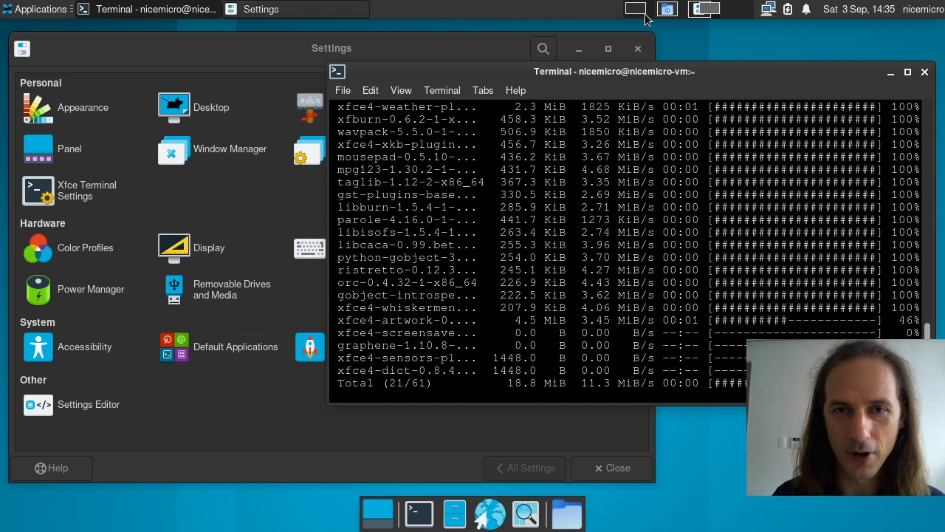
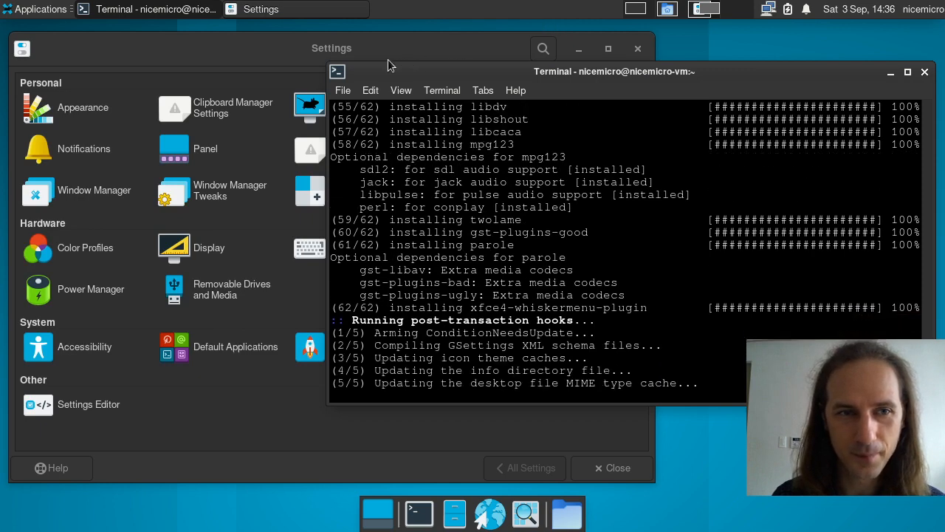
# Step: Compare the Settings and terminal windows, then close the terminal showing the finished install
pyautogui.click(291, 49)
pyautogui.click(747, 90)
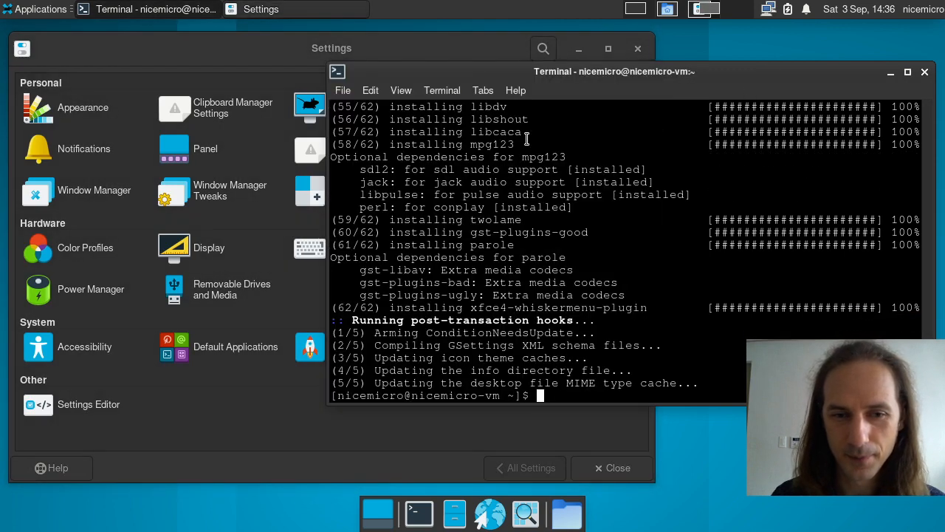
pyautogui.click(924, 73)
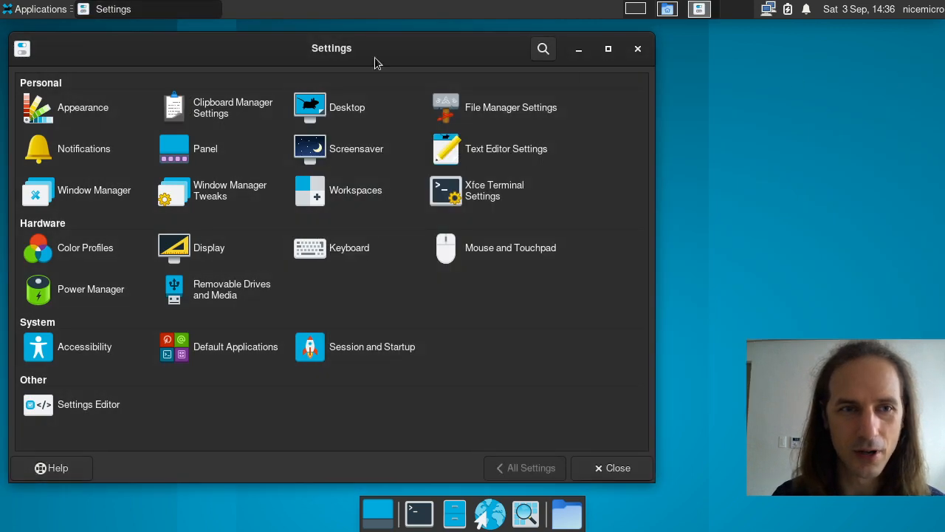
# Step: Launch Mousepad from Applications > Accessories and move its window up and left
pyautogui.click(45, 14)
pyautogui.moveTo(35, 124)
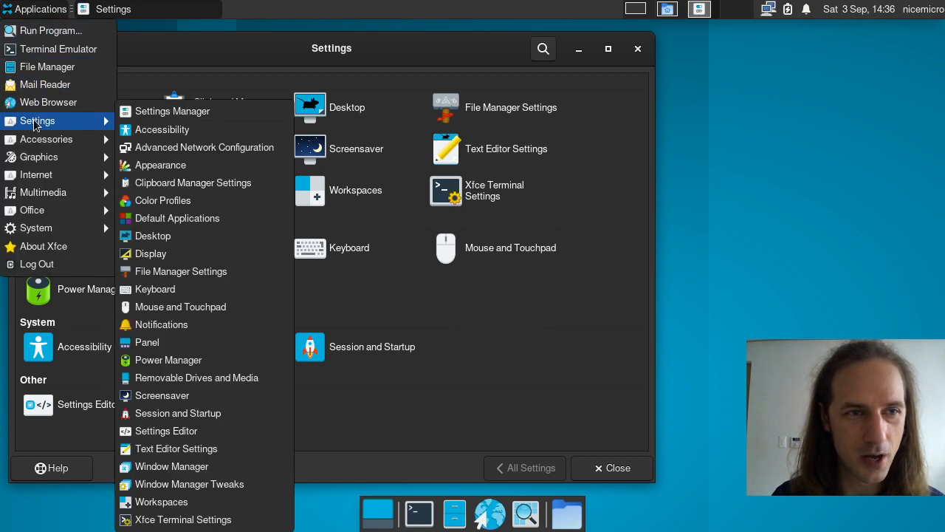
pyautogui.moveTo(42, 142)
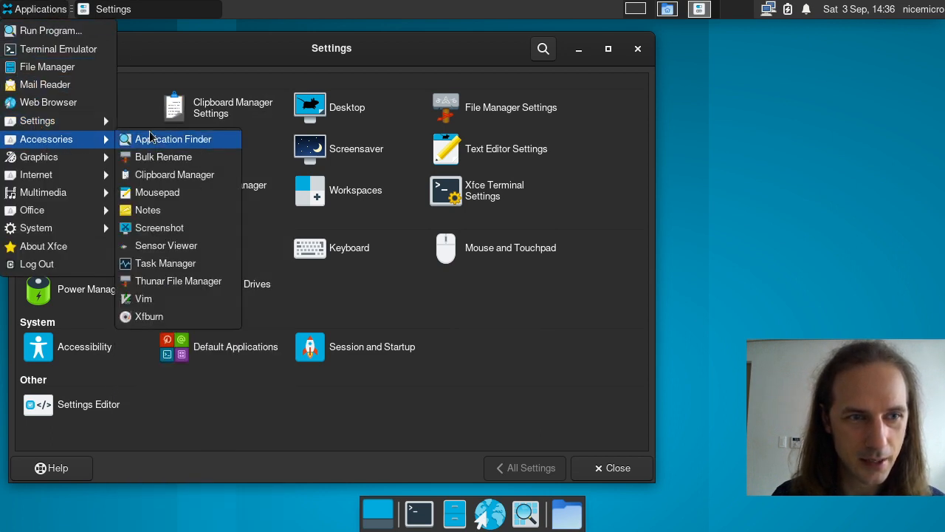
pyautogui.click(180, 192)
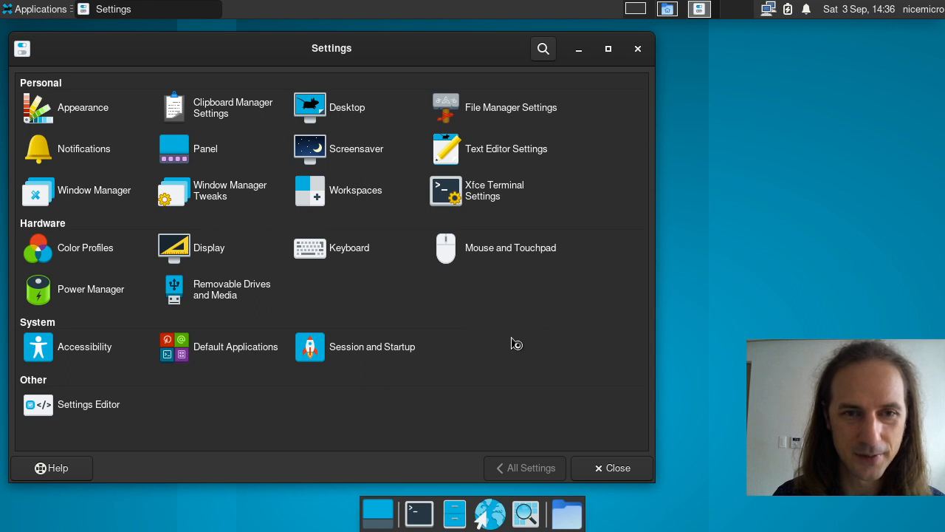
pyautogui.moveTo(584, 162); pyautogui.dragTo(436, 89)
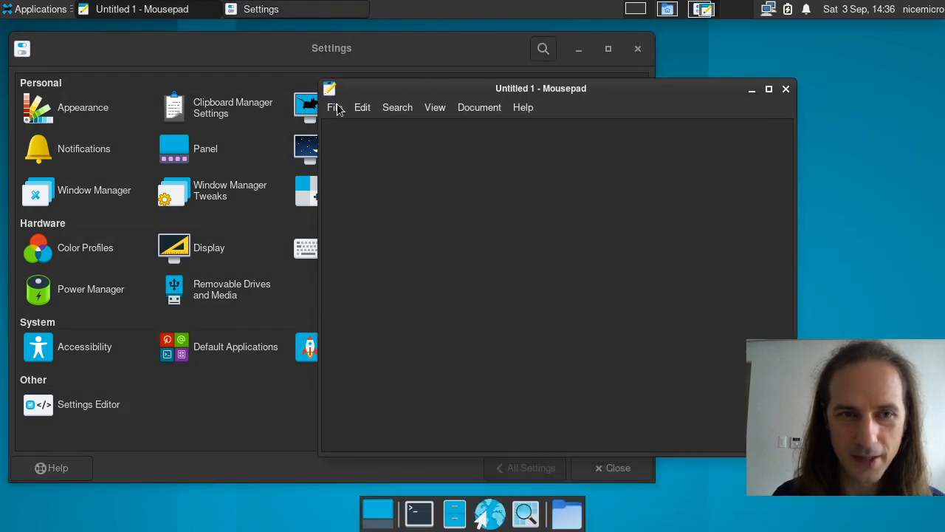
# Step: Open ~/bin/dwm/config.h in Mousepad
pyautogui.click(338, 105)
pyautogui.click(341, 107)
pyautogui.click(358, 113)
pyautogui.moveTo(329, 111)
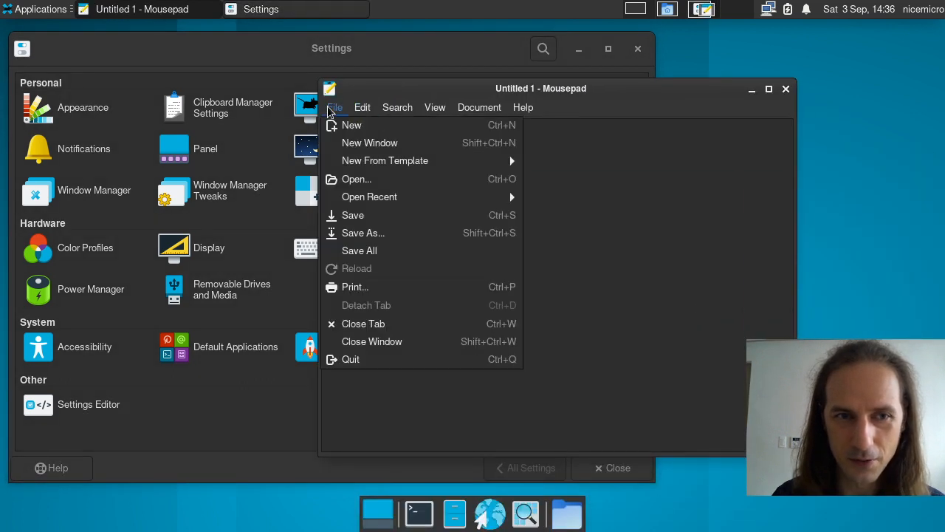
pyautogui.click(368, 180)
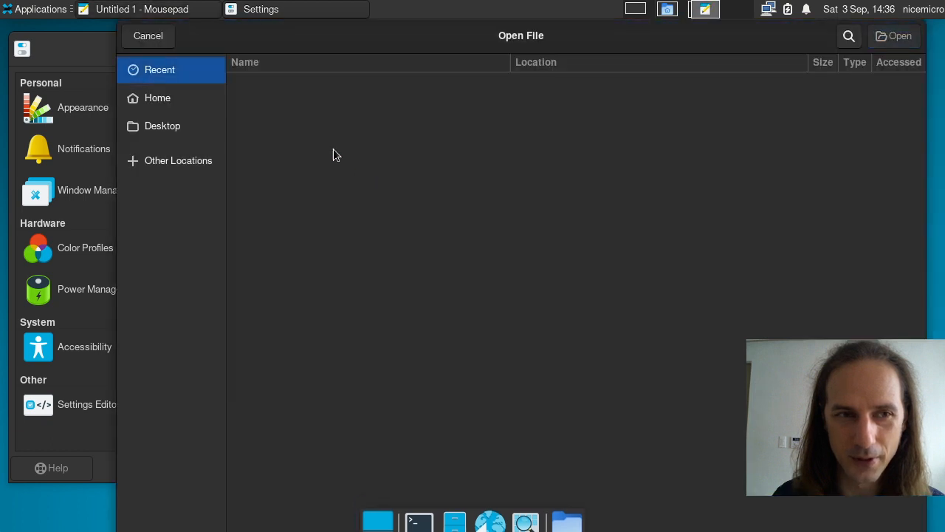
pyautogui.click(177, 105)
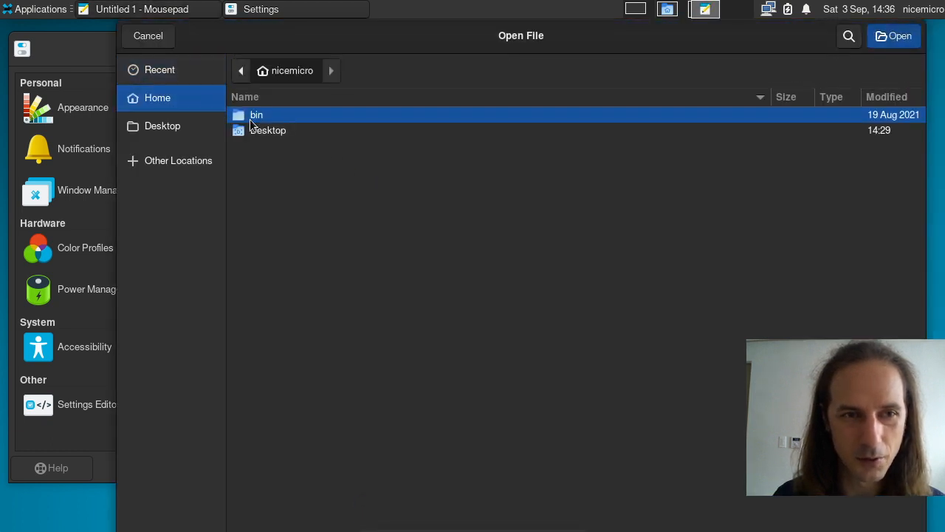
pyautogui.doubleClick(250, 119)
pyautogui.doubleClick(273, 119)
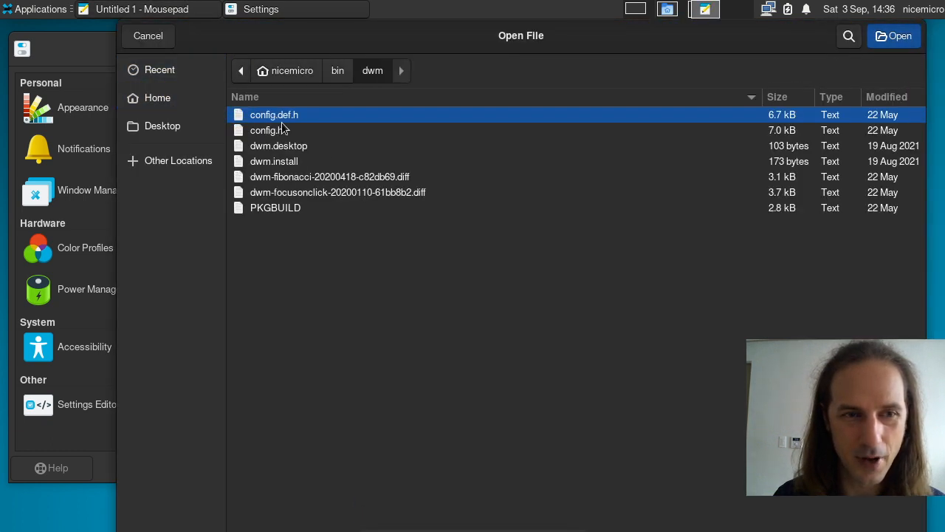
pyautogui.doubleClick(283, 130)
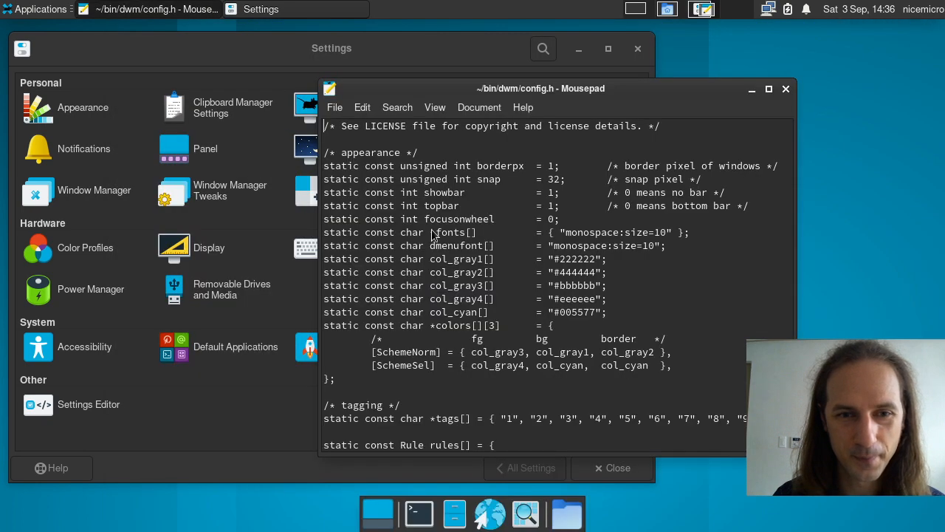
pyautogui.click(485, 272)
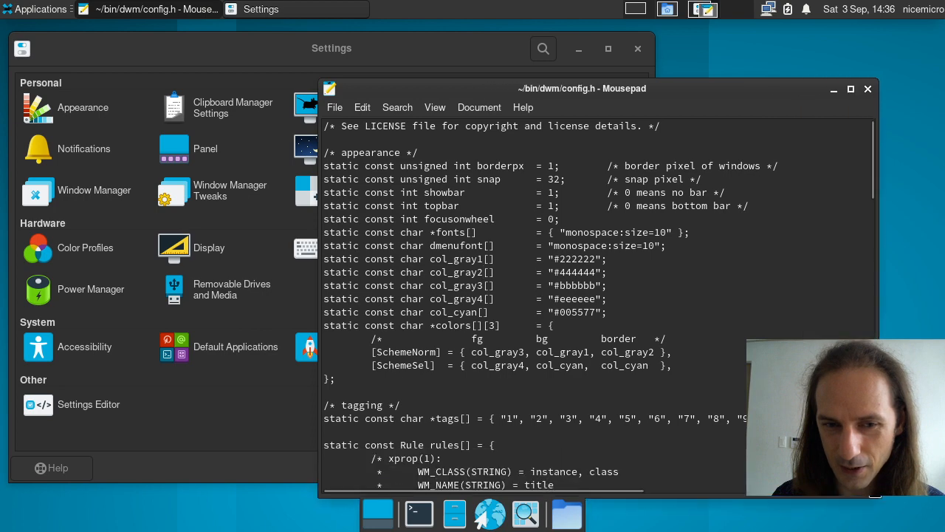
# Step: Apply the Classic colour scheme to config.h
pyautogui.click(484, 109)
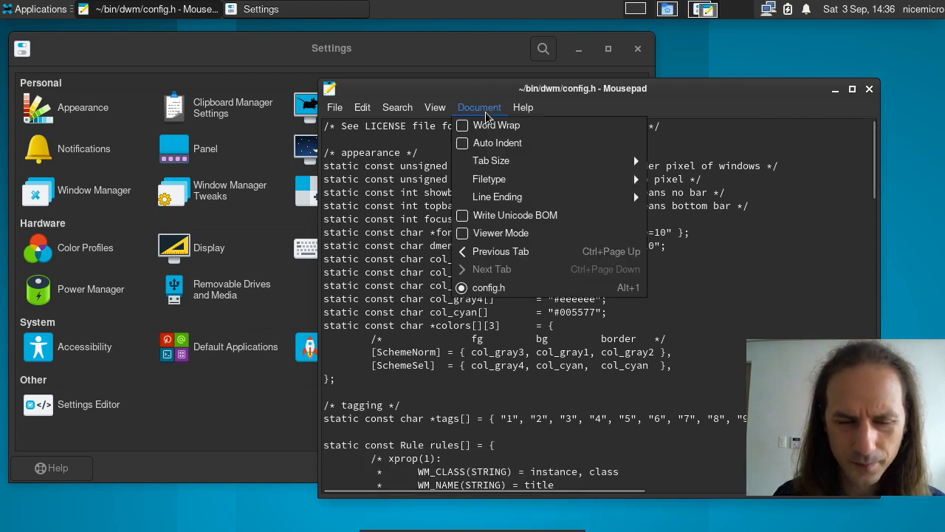
pyautogui.click(522, 107)
pyautogui.click(476, 108)
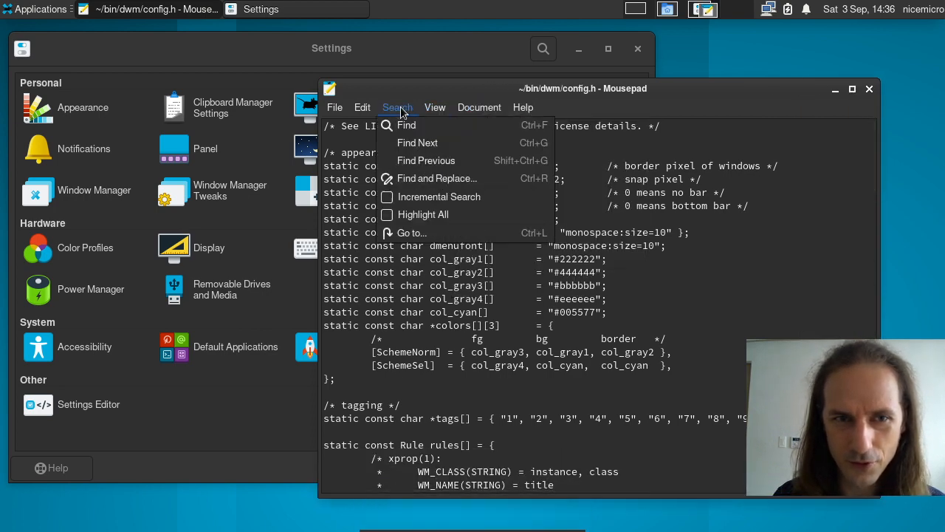
pyautogui.click(363, 108)
pyautogui.click(445, 109)
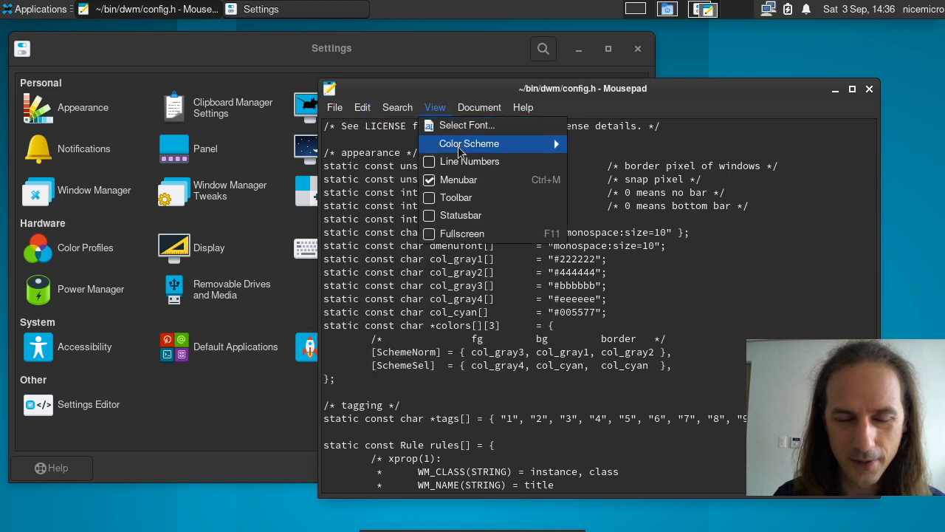
pyautogui.moveTo(458, 146)
pyautogui.click(602, 162)
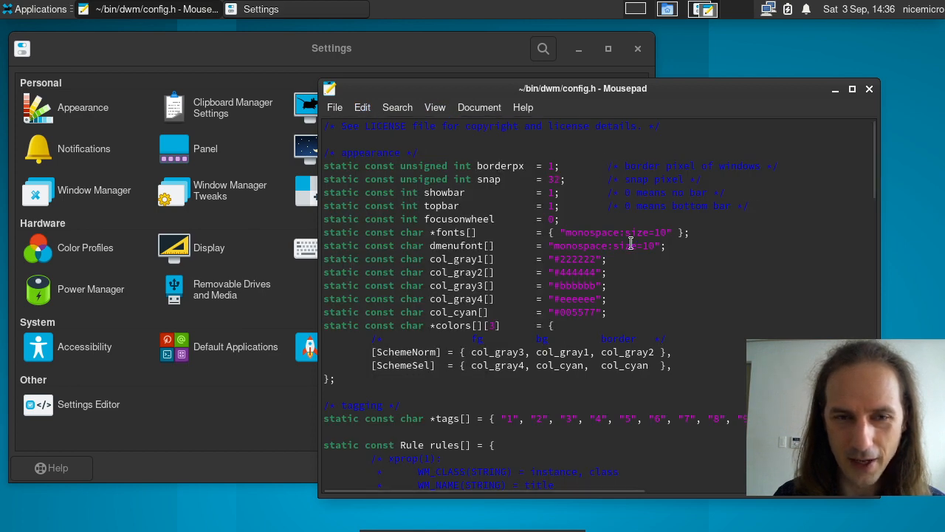
# Step: Switch the editor's colour scheme to Solarized Dark
pyautogui.click(440, 110)
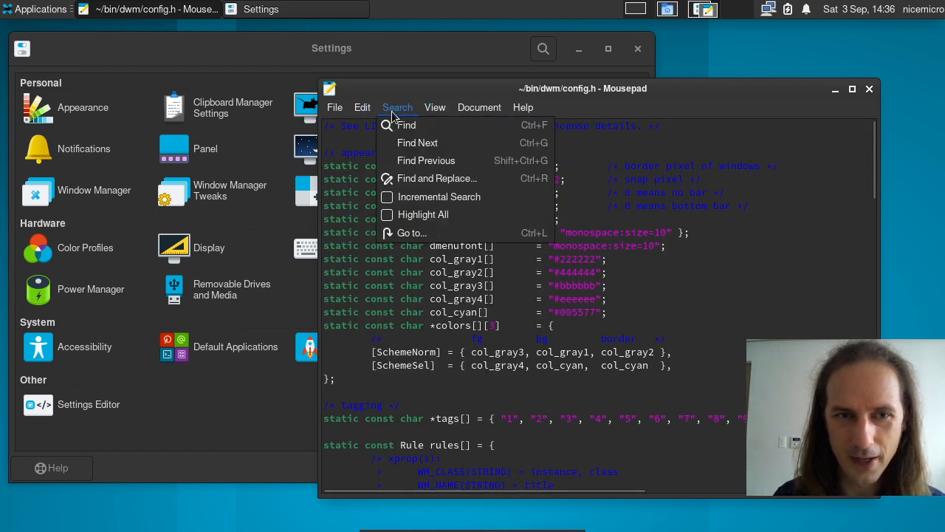
pyautogui.click(363, 108)
pyautogui.click(362, 108)
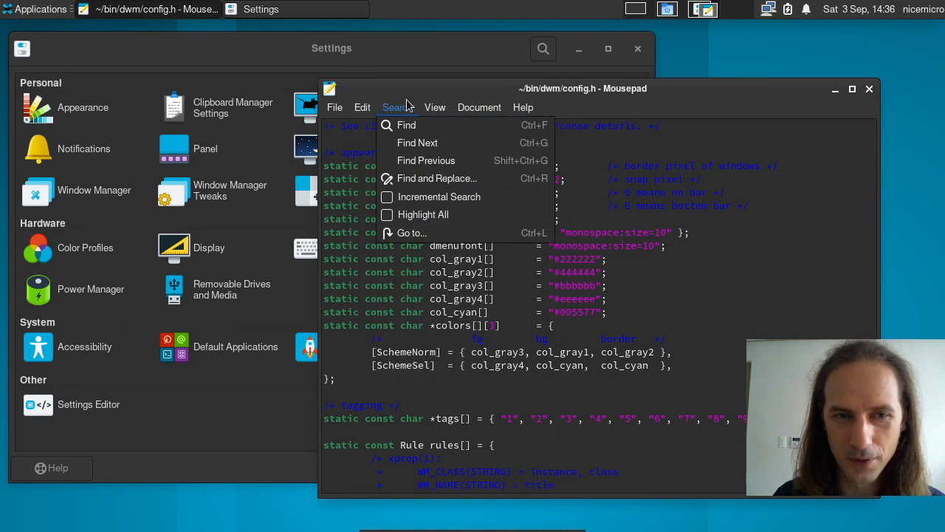
pyautogui.moveTo(436, 108)
pyautogui.moveTo(463, 147)
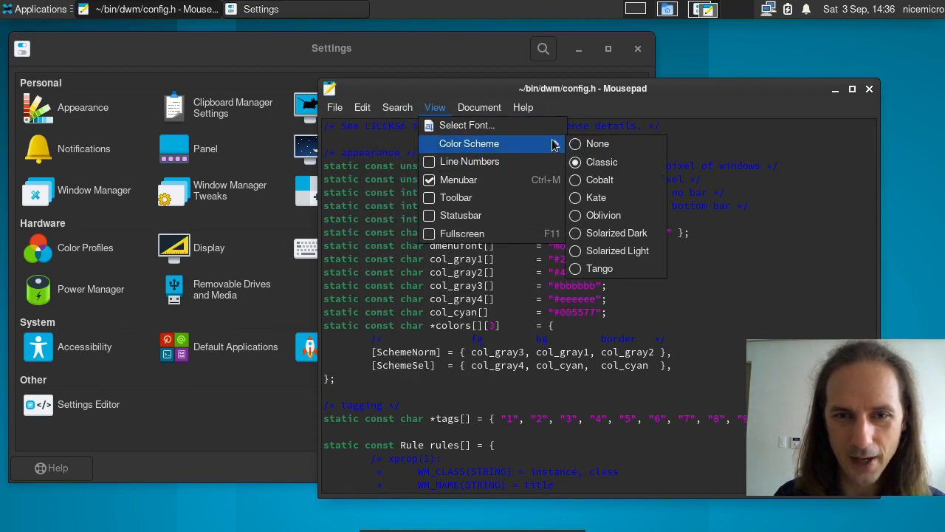
pyautogui.click(602, 230)
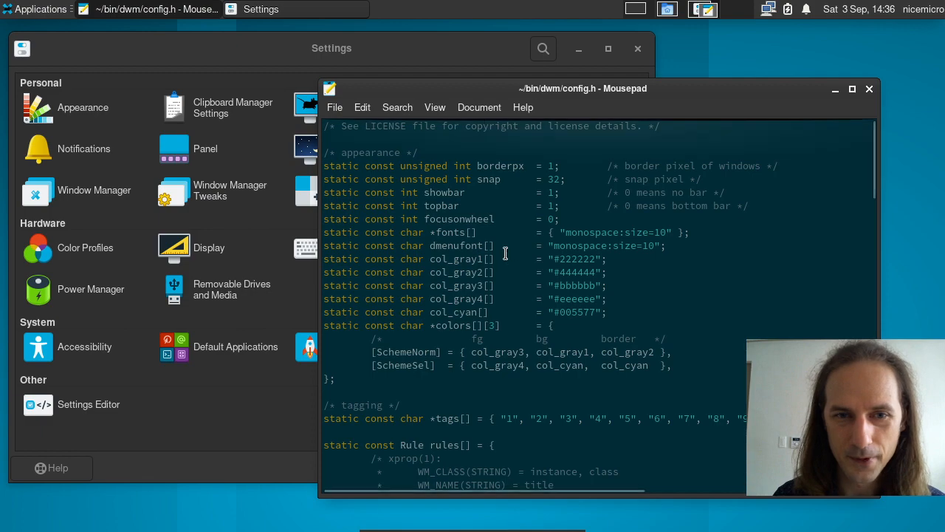
# Step: Scroll through config.h in Solarized Dark, then close Mousepad
pyautogui.scroll(-20, 510, 253)
pyautogui.scroll(-7, 505, 253)
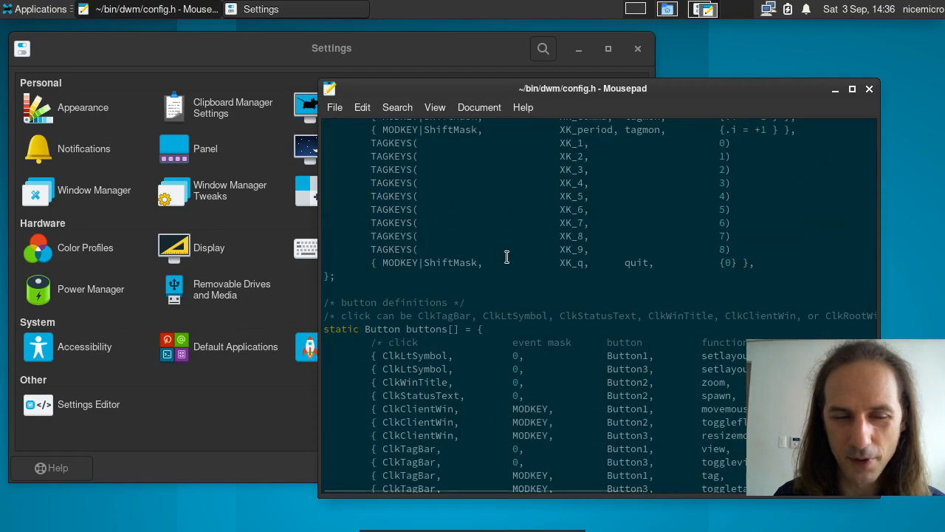
pyautogui.scroll(20, 507, 259)
pyautogui.click(868, 89)
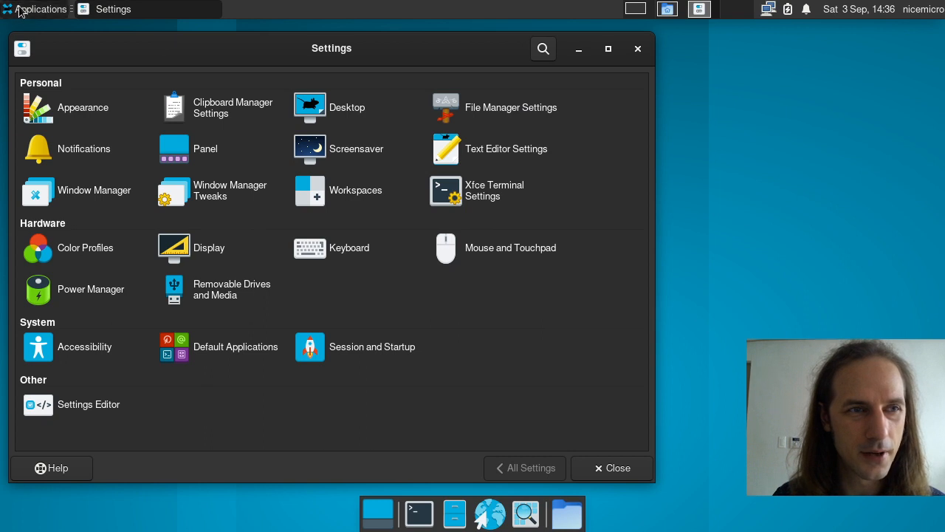
# Step: Launch the Notes app and move the note to the desktop's right side
pyautogui.click(20, 11)
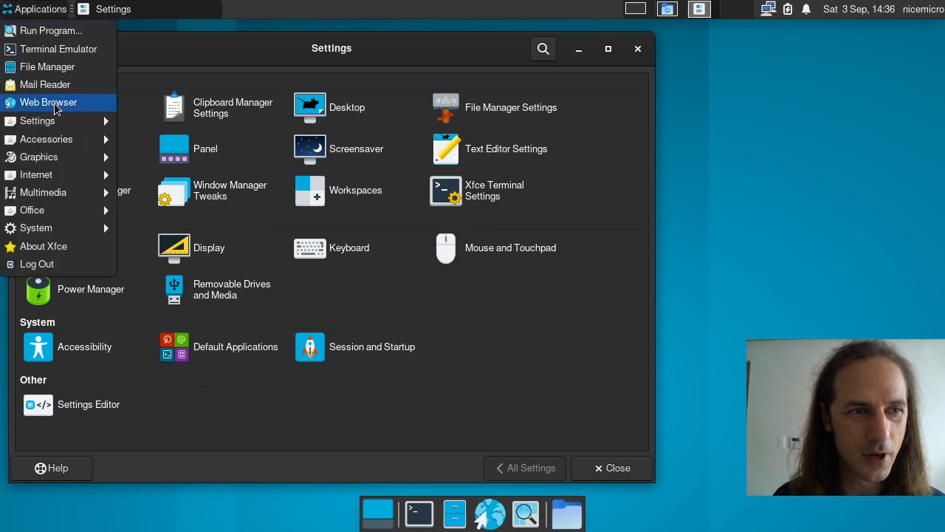
pyautogui.moveTo(62, 141)
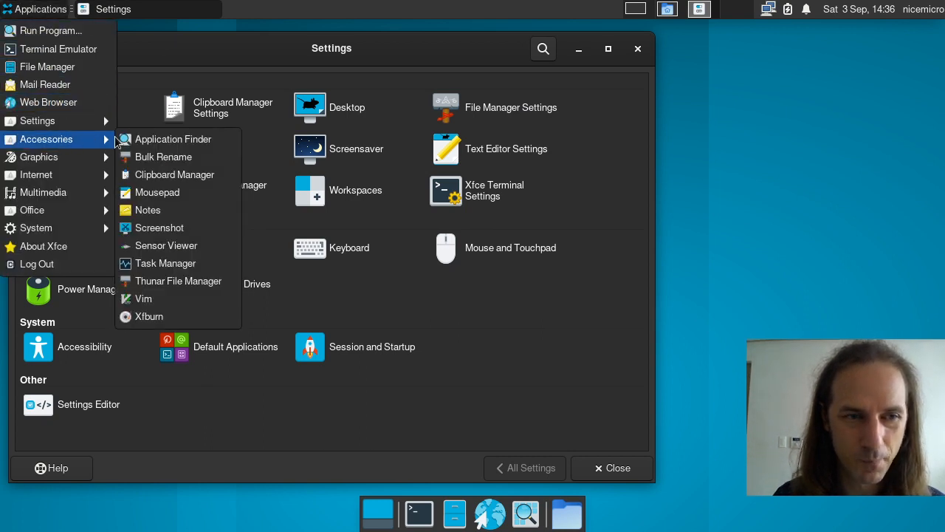
pyautogui.click(175, 211)
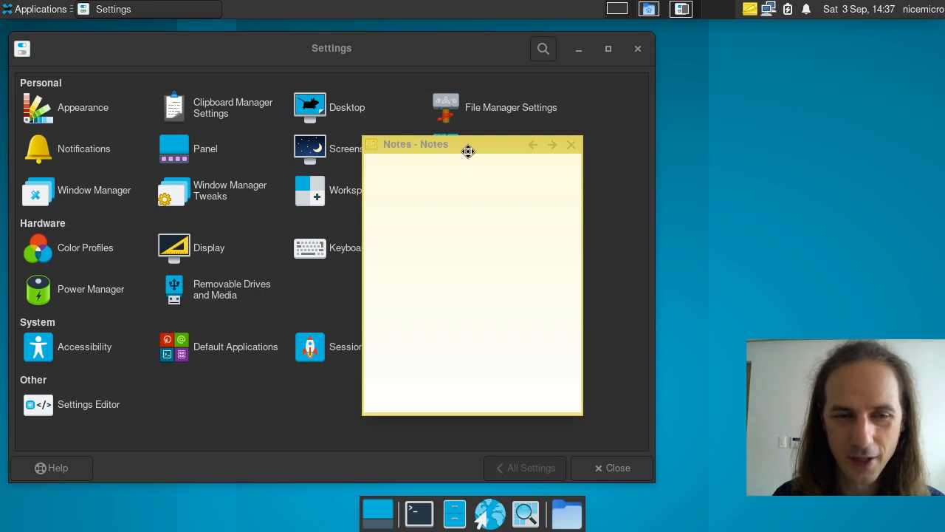
pyautogui.moveTo(468, 150); pyautogui.dragTo(811, 71)
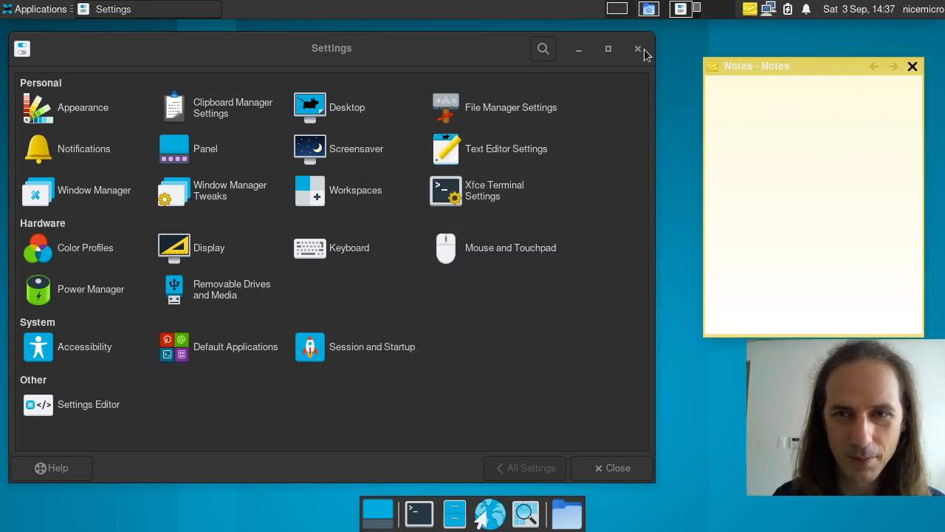
# Step: Hide and reshow the note window from its panel icon, then dismiss the applications menu
pyautogui.click(912, 66)
pyautogui.click(749, 9)
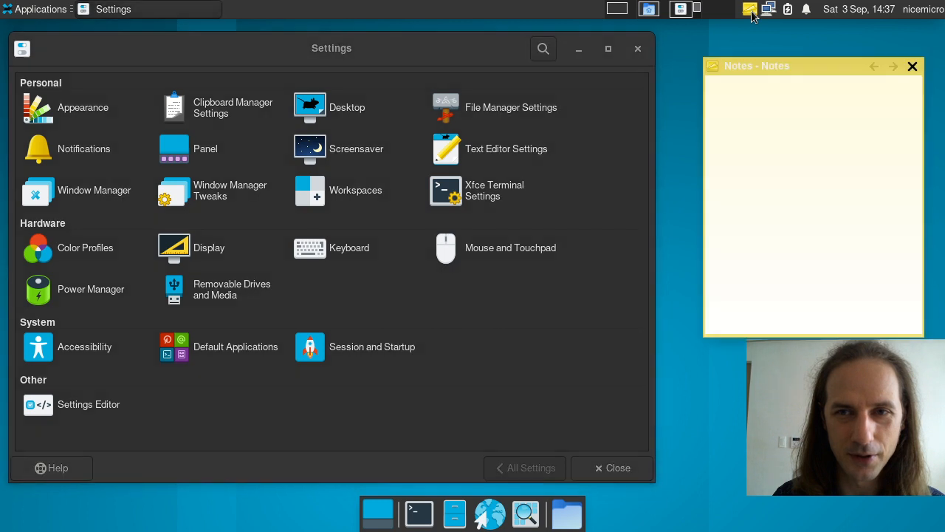
pyautogui.click(912, 67)
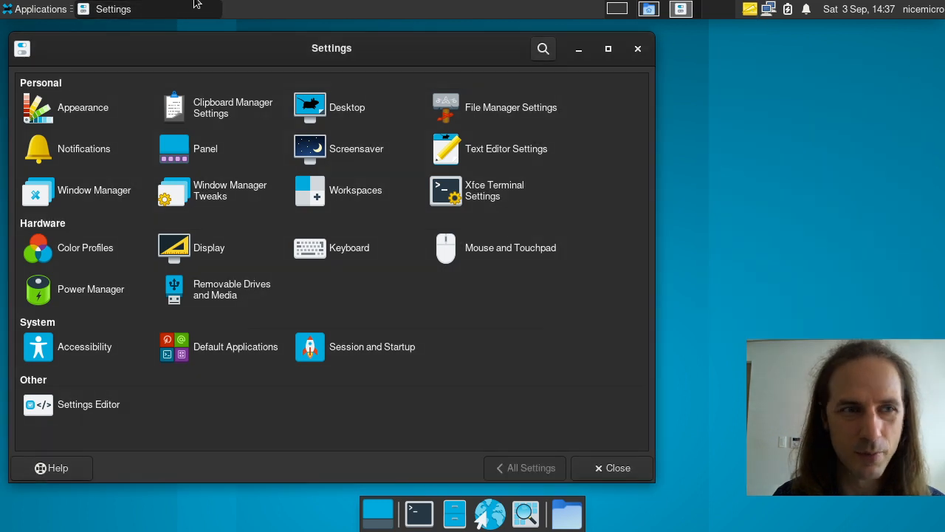
pyautogui.click(37, 10)
pyautogui.click(808, 155)
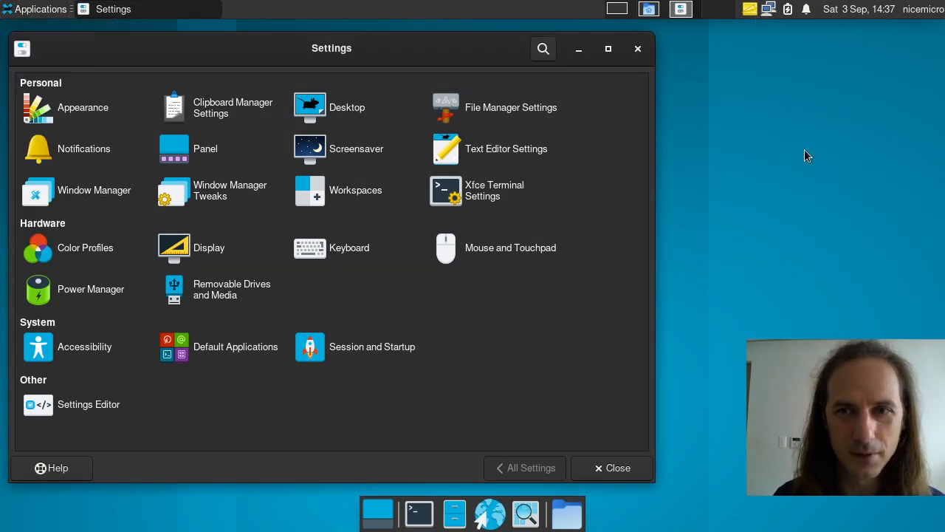
# Step: Type 'asddasdasdsdddd' into the sticky note and hide it again
pyautogui.click(749, 8)
pyautogui.write('asddasdasdsdddd')
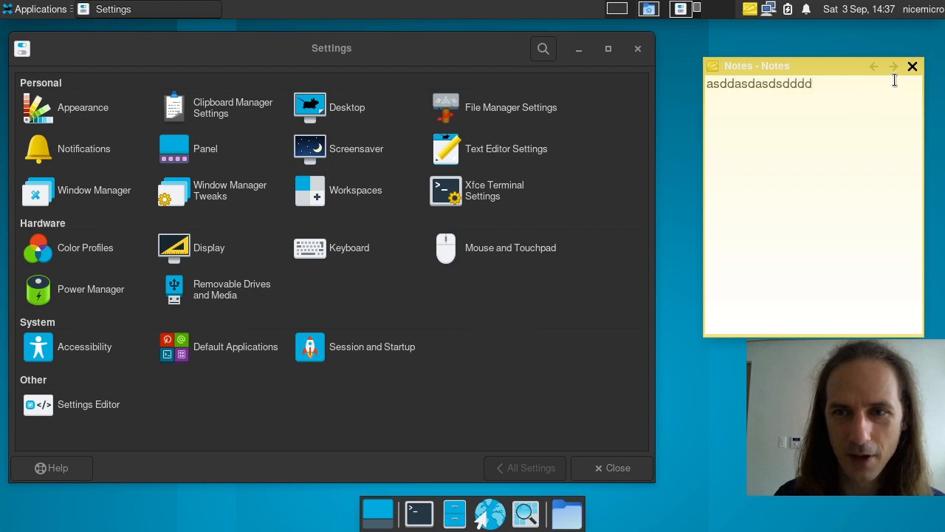
pyautogui.click(912, 66)
pyautogui.click(750, 8)
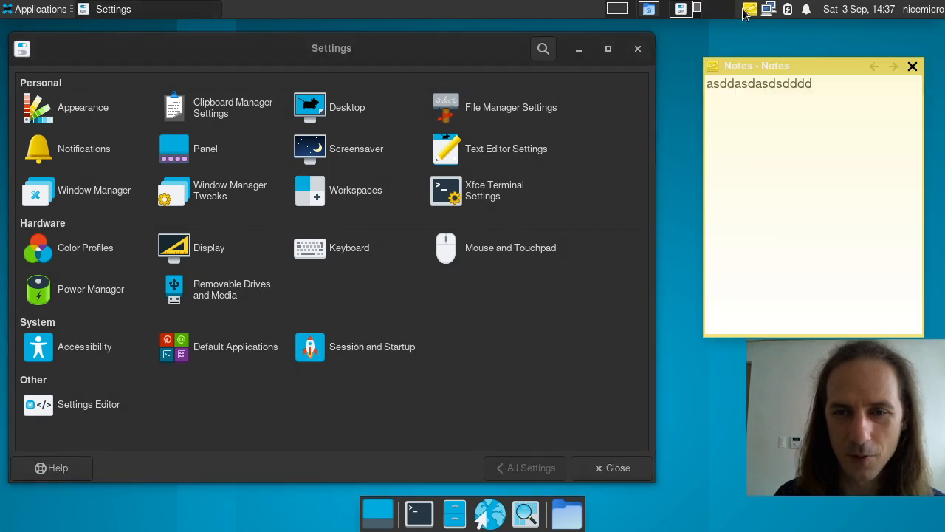
pyautogui.click(914, 66)
pyautogui.click(38, 11)
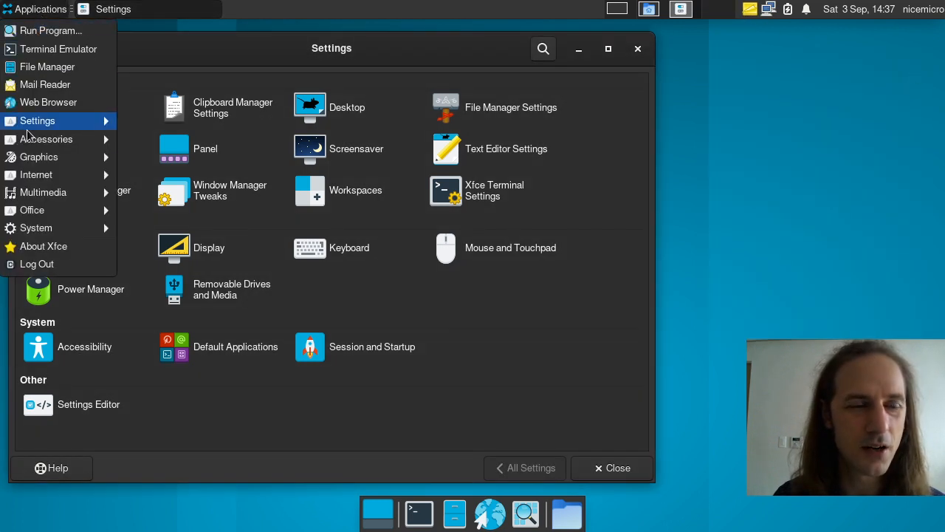
pyautogui.moveTo(29, 141)
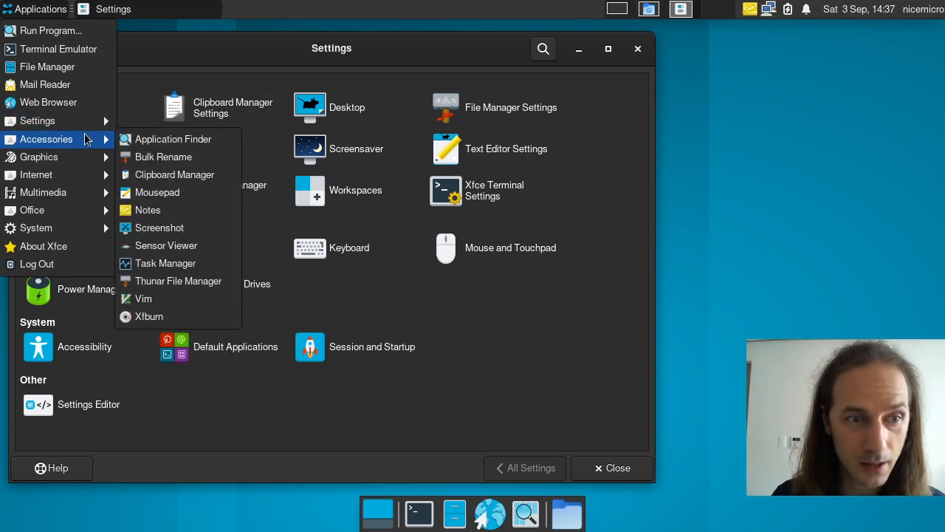
pyautogui.click(170, 229)
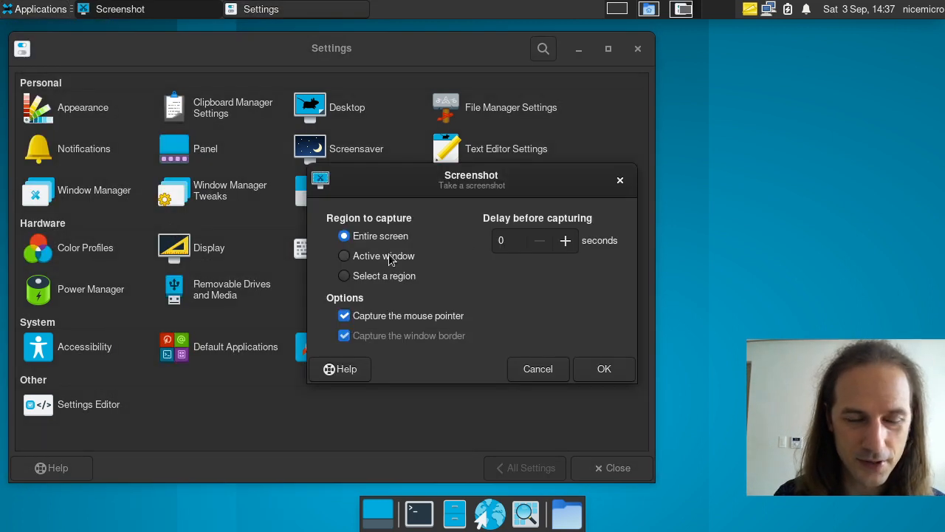
pyautogui.click(384, 278)
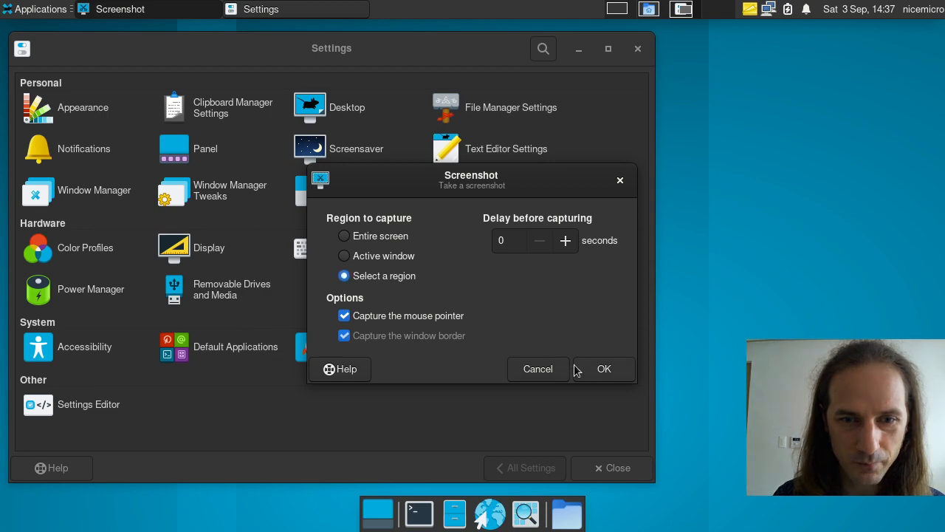
pyautogui.click(579, 367)
pyautogui.moveTo(306, 74); pyautogui.dragTo(824, 462)
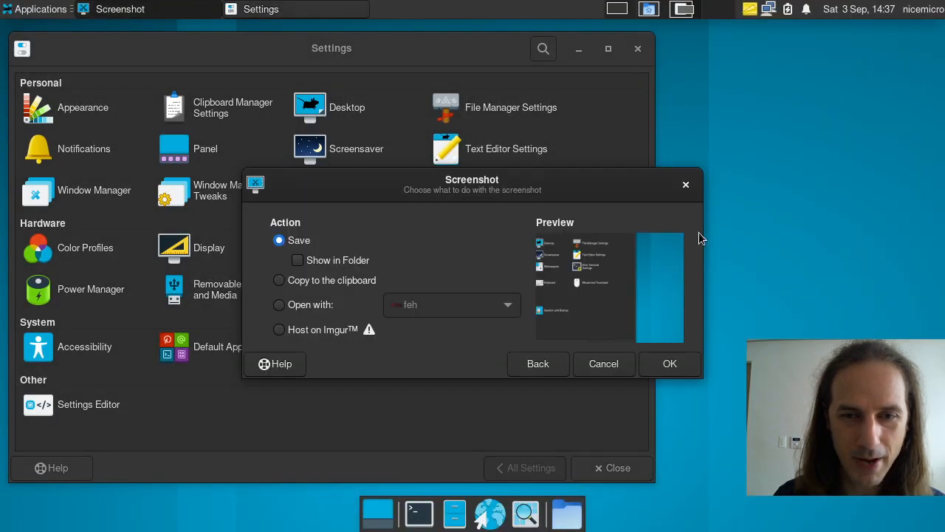
pyautogui.click(541, 365)
pyautogui.click(620, 181)
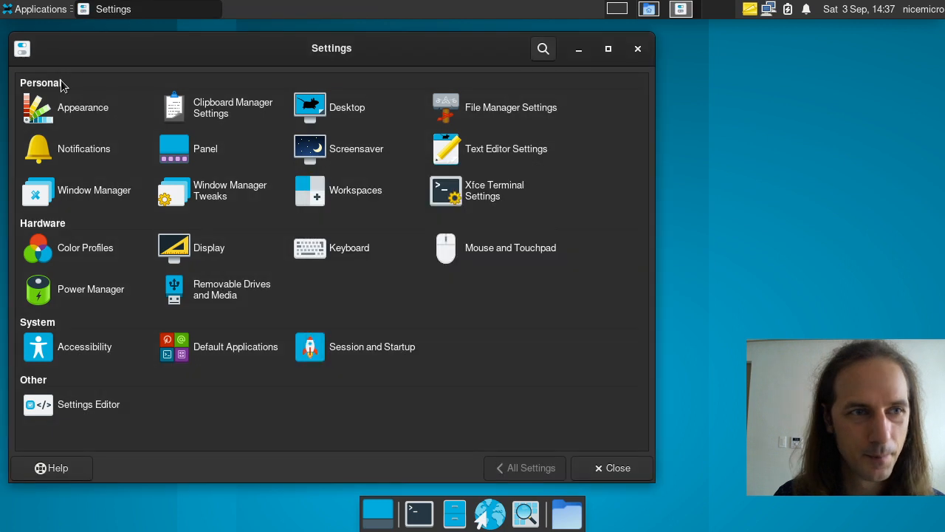
pyautogui.click(42, 12)
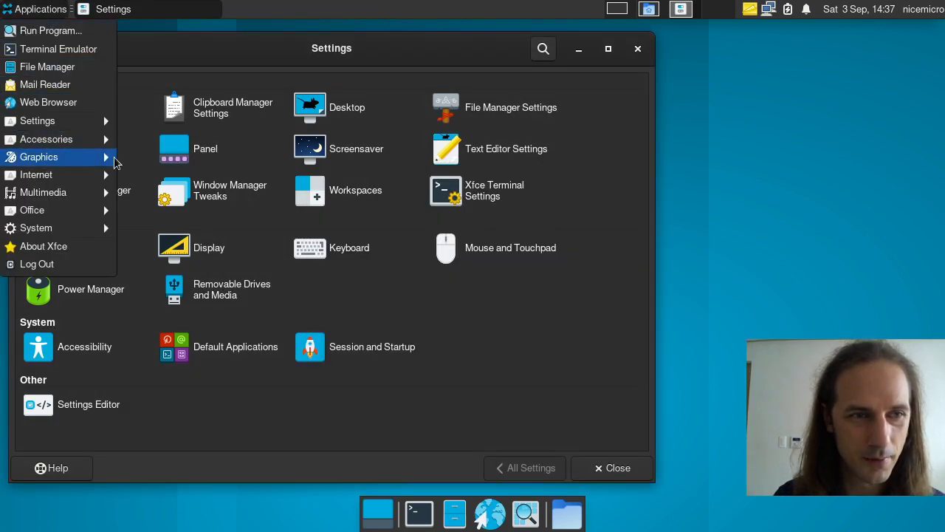
pyautogui.moveTo(90, 141)
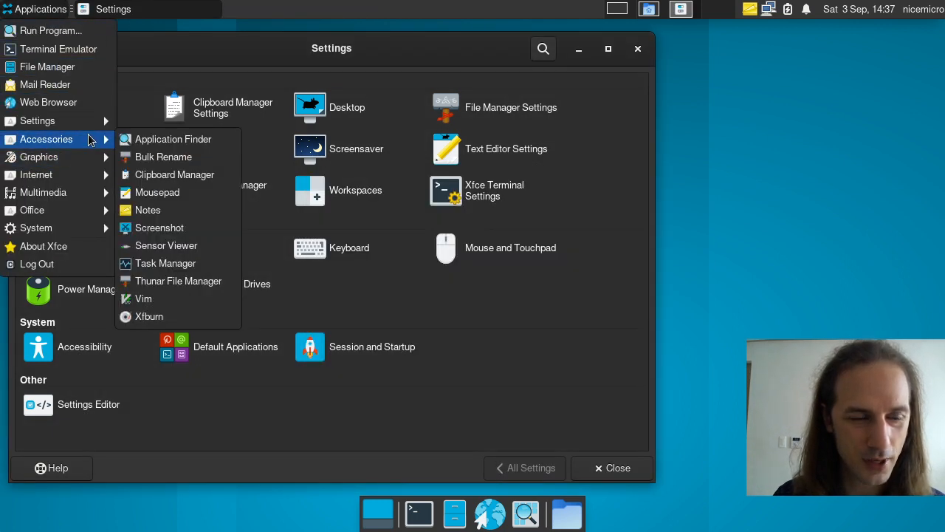
pyautogui.click(149, 266)
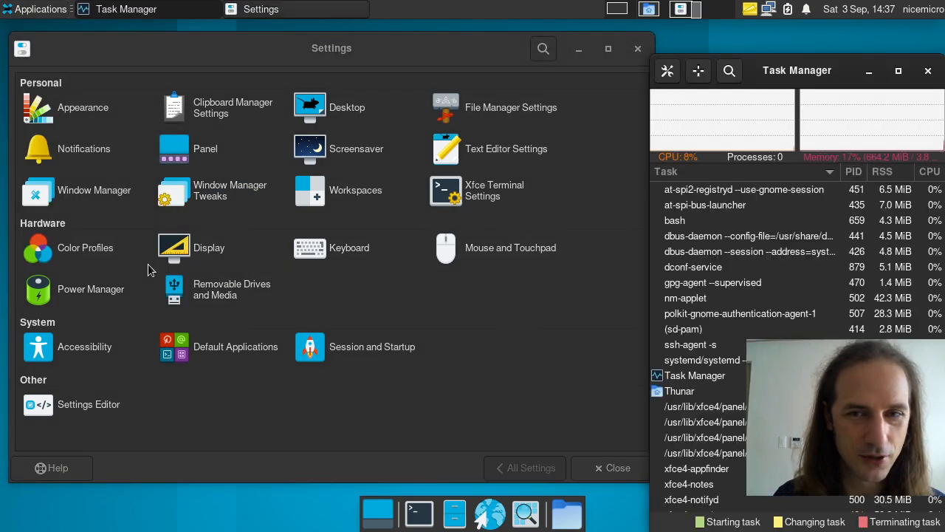
pyautogui.moveTo(818, 58); pyautogui.dragTo(337, 158)
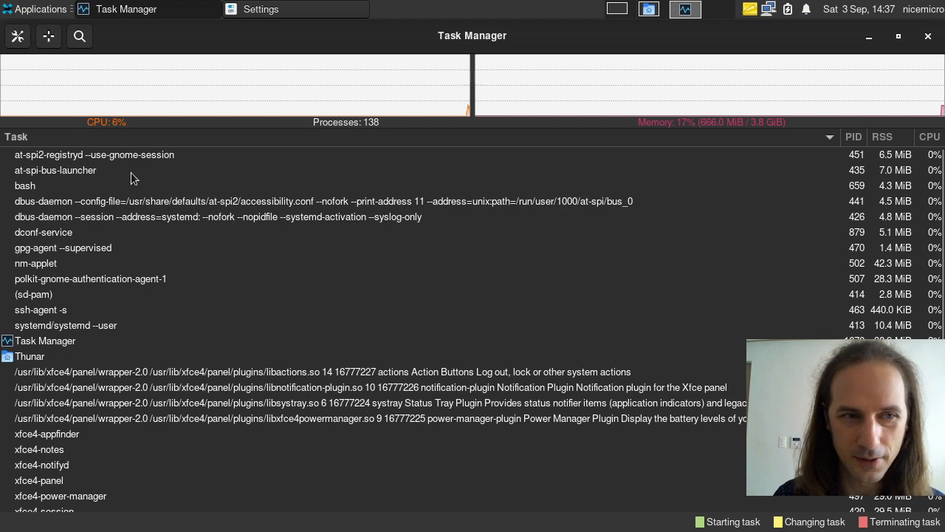
pyautogui.scroll(-3, 126, 228)
pyautogui.click(80, 429)
pyautogui.click(78, 446)
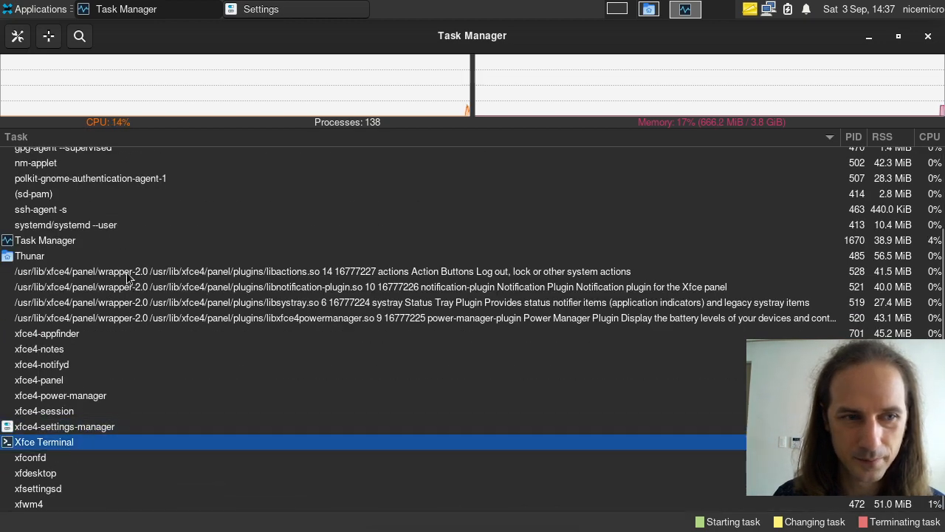
pyautogui.click(99, 243)
pyautogui.click(898, 36)
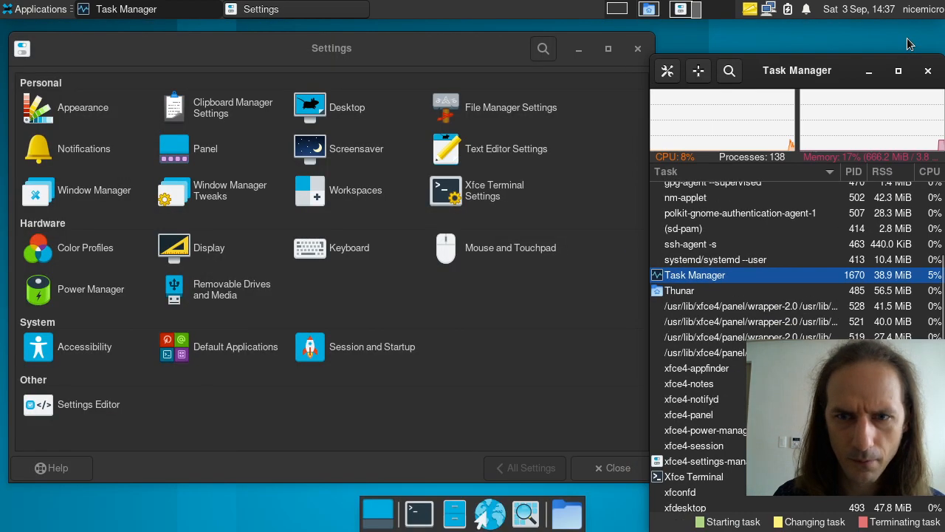
pyautogui.moveTo(760, 37); pyautogui.dragTo(313, 15)
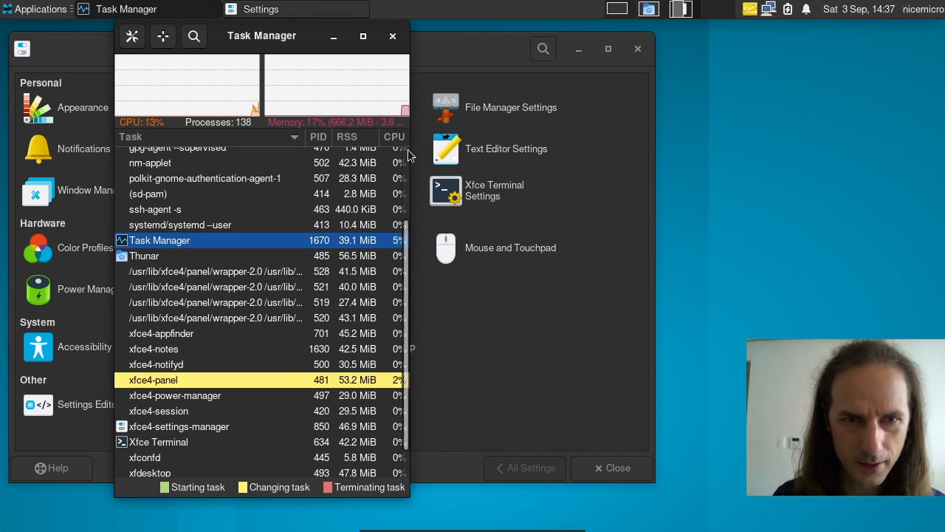
pyautogui.moveTo(410, 151); pyautogui.dragTo(709, 144)
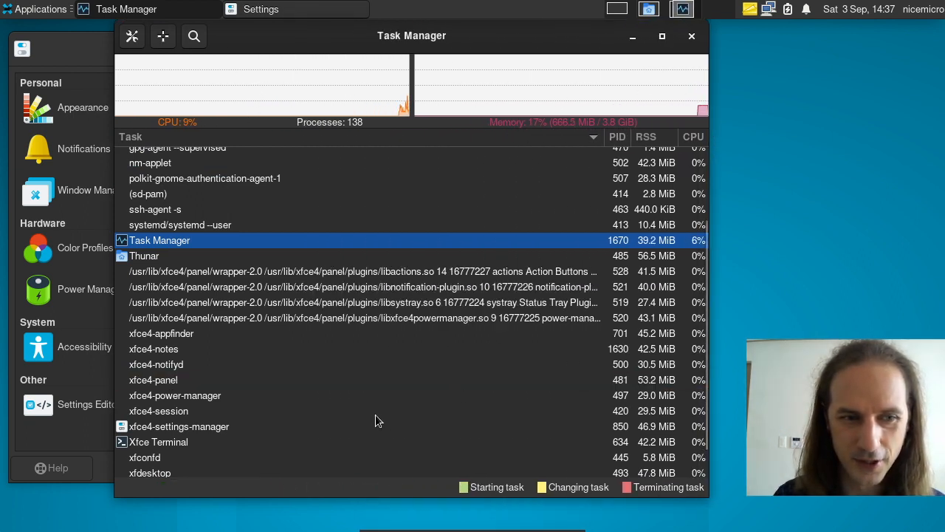
pyautogui.scroll(-1, 376, 415)
pyautogui.click(170, 404)
pyautogui.rightClick(162, 413)
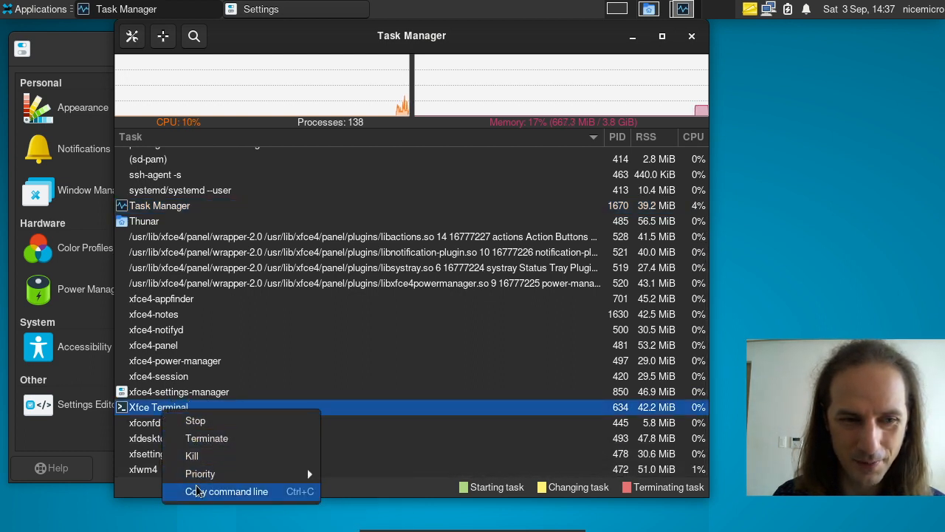
pyautogui.click(151, 407)
pyautogui.click(151, 392)
pyautogui.scroll(3, 183, 347)
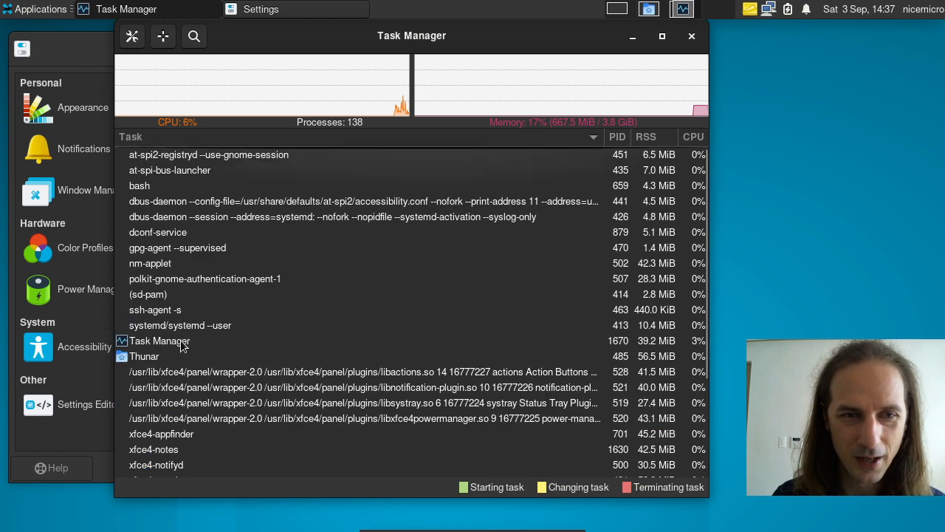
pyautogui.click(693, 38)
pyautogui.click(37, 9)
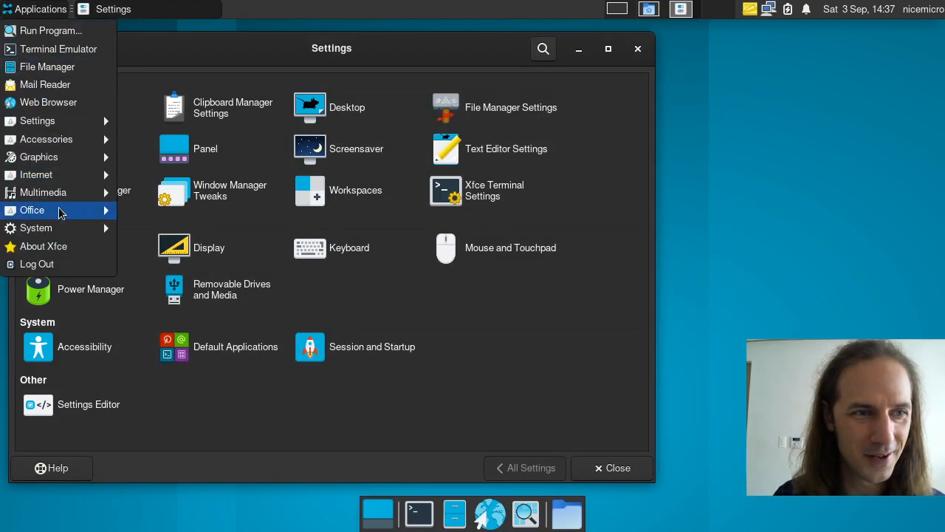
pyautogui.moveTo(62, 199)
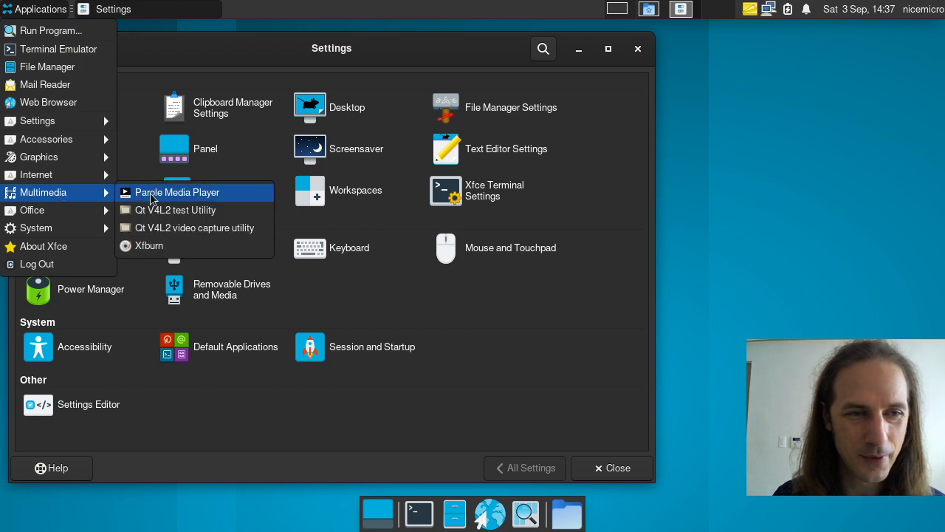
pyautogui.moveTo(85, 214)
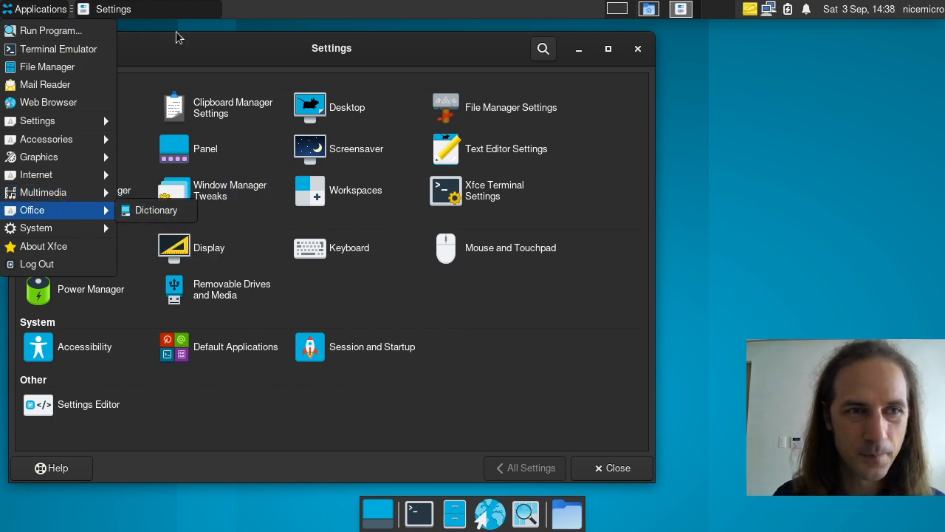
pyautogui.click(157, 211)
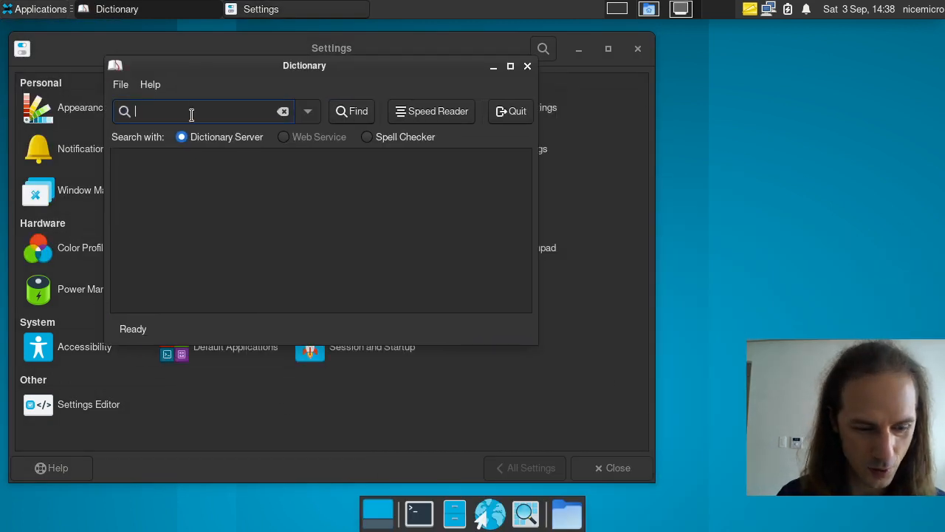
pyautogui.write('desktop')
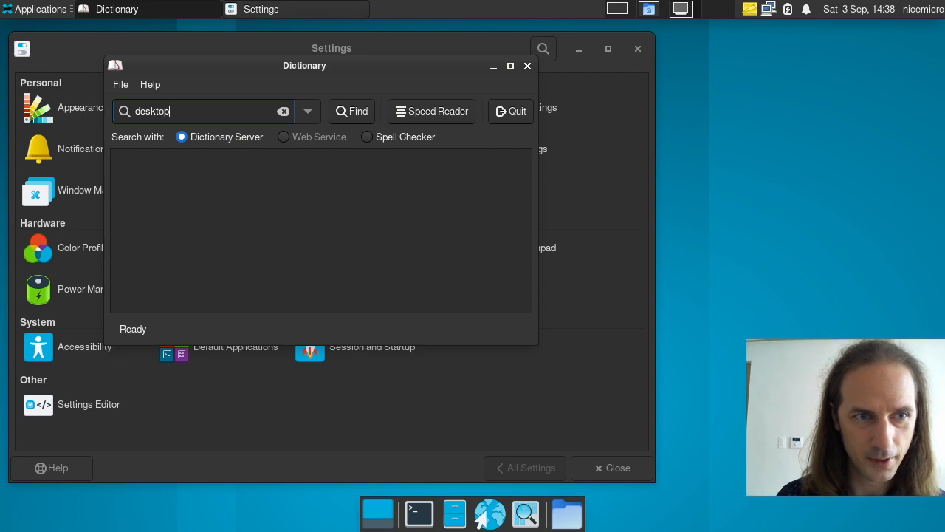
pyautogui.press('Return')
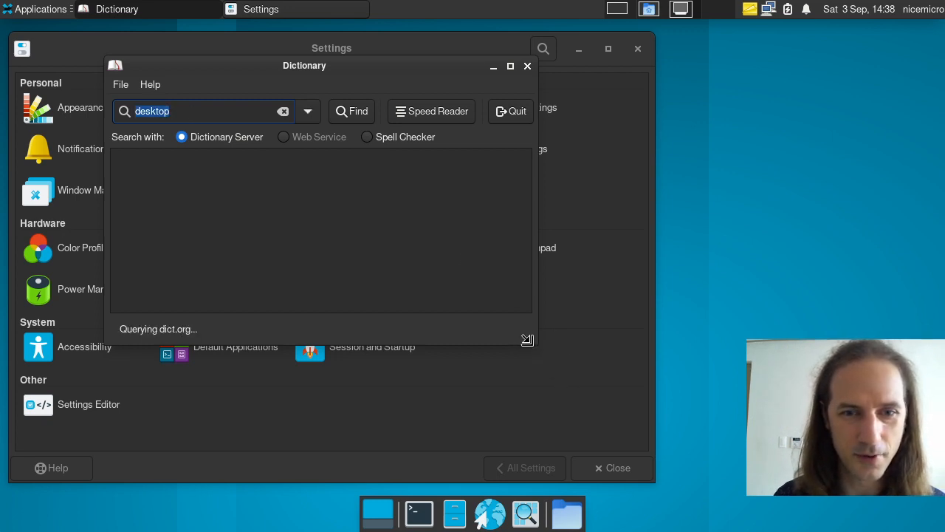
pyautogui.moveTo(537, 343); pyautogui.dragTo(687, 446)
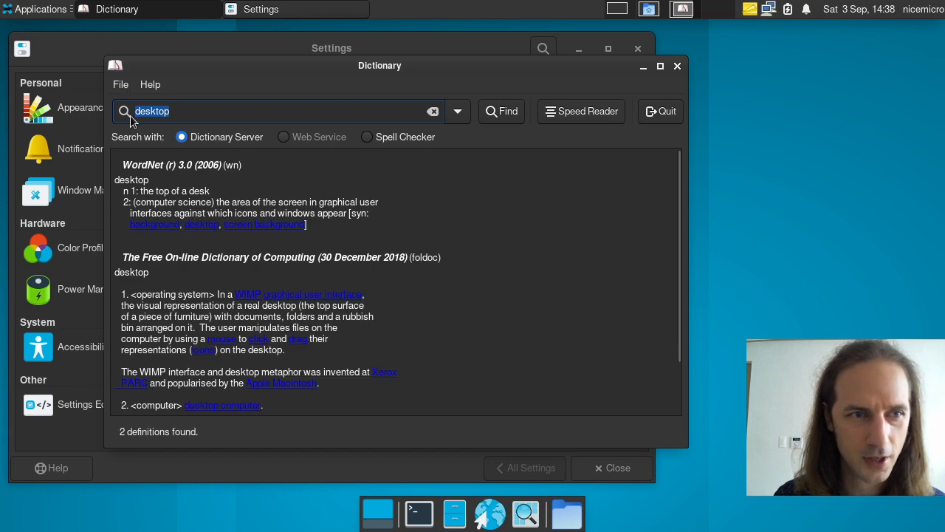
pyautogui.click(123, 87)
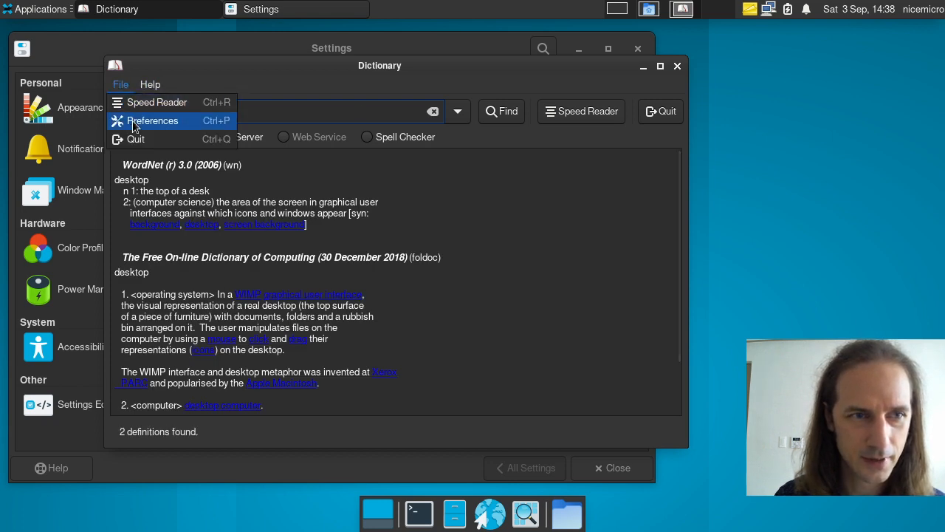
pyautogui.click(130, 120)
pyautogui.click(399, 151)
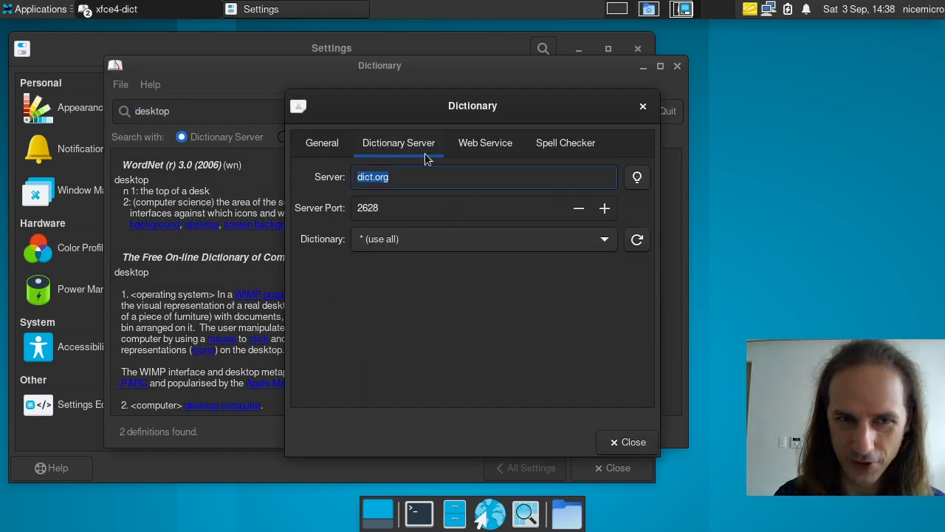
pyautogui.click(508, 154)
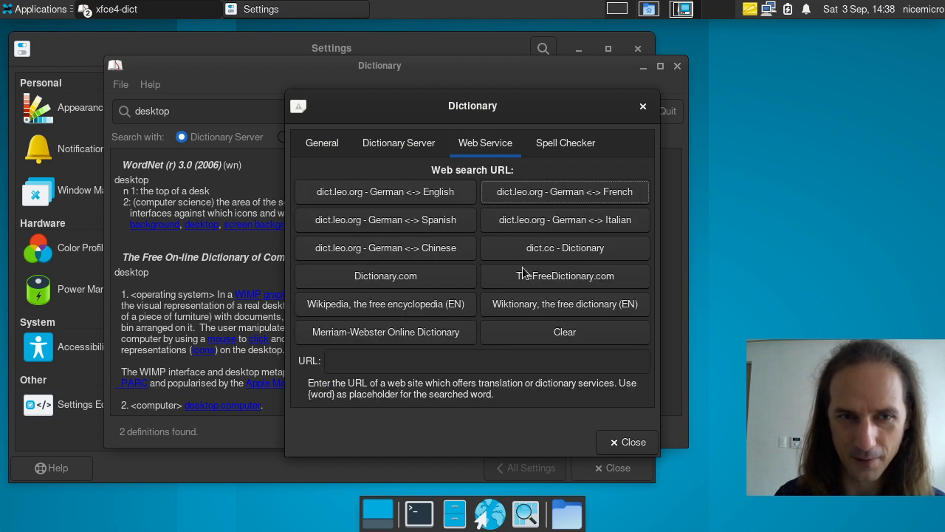
pyautogui.moveTo(587, 118); pyautogui.dragTo(455, 96)
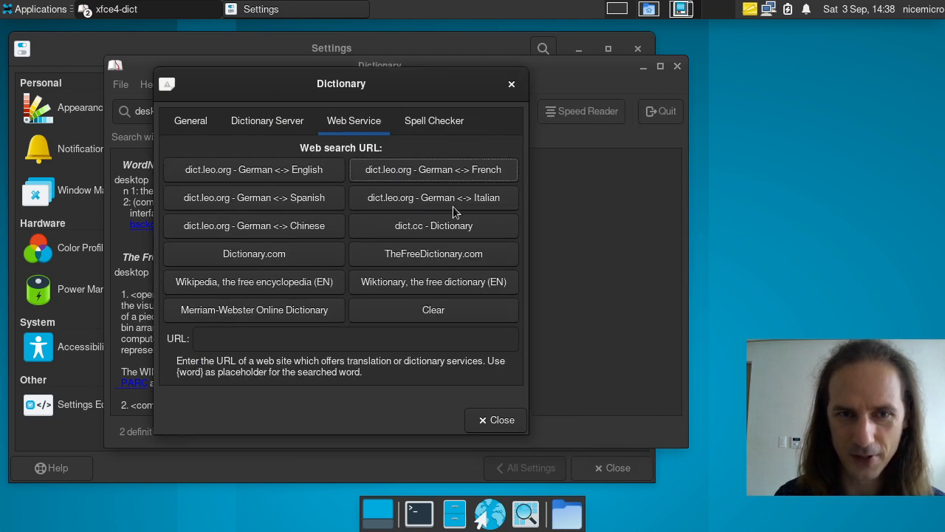
pyautogui.click(511, 86)
pyautogui.click(678, 66)
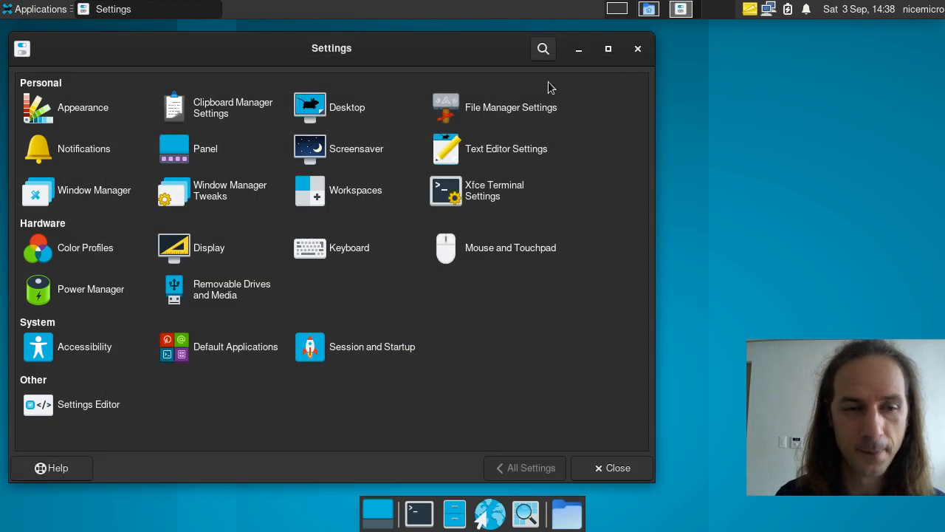
# Step: Launch Sensor Viewer from Applications > Accessories, then close it
pyautogui.click(37, 10)
pyautogui.moveTo(85, 218)
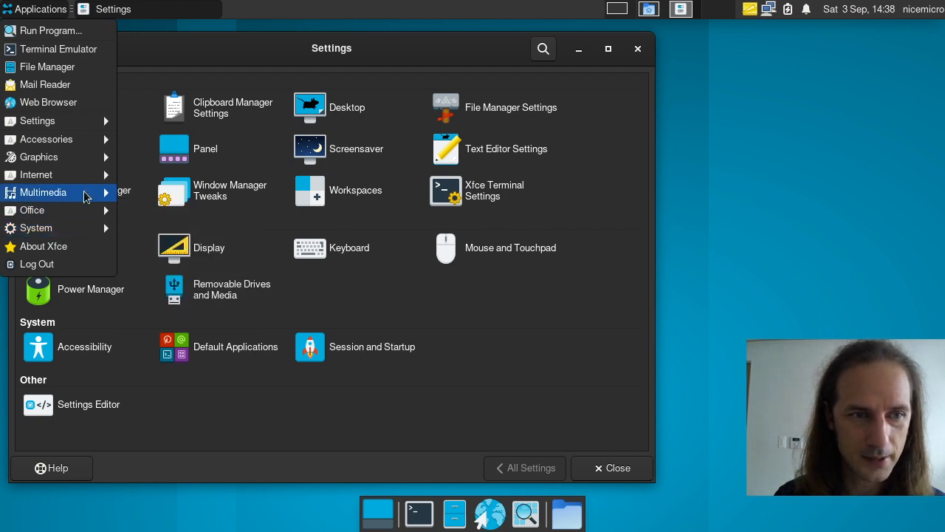
pyautogui.moveTo(87, 196)
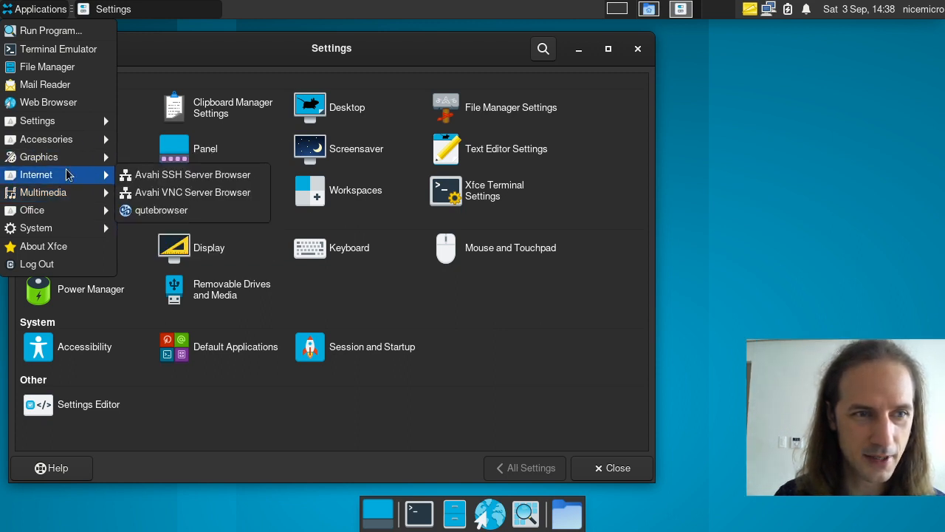
pyautogui.moveTo(69, 143)
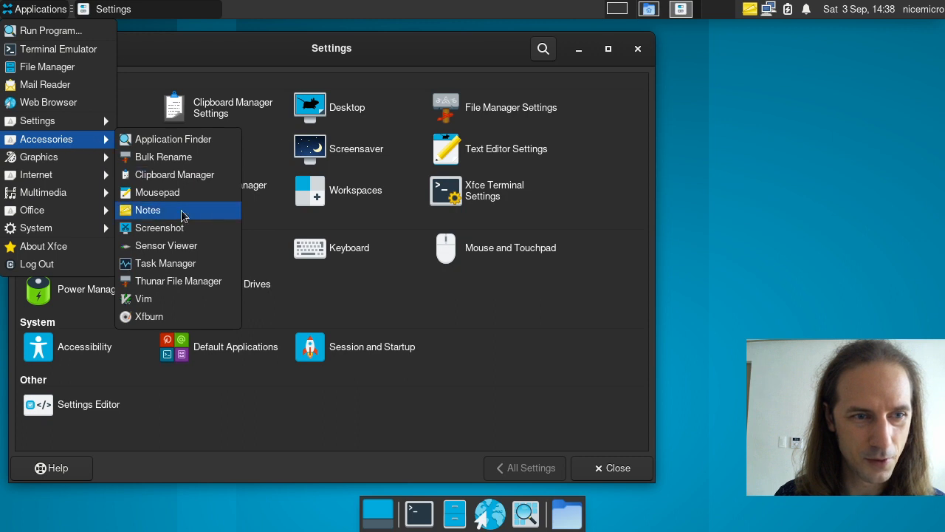
pyautogui.click(166, 246)
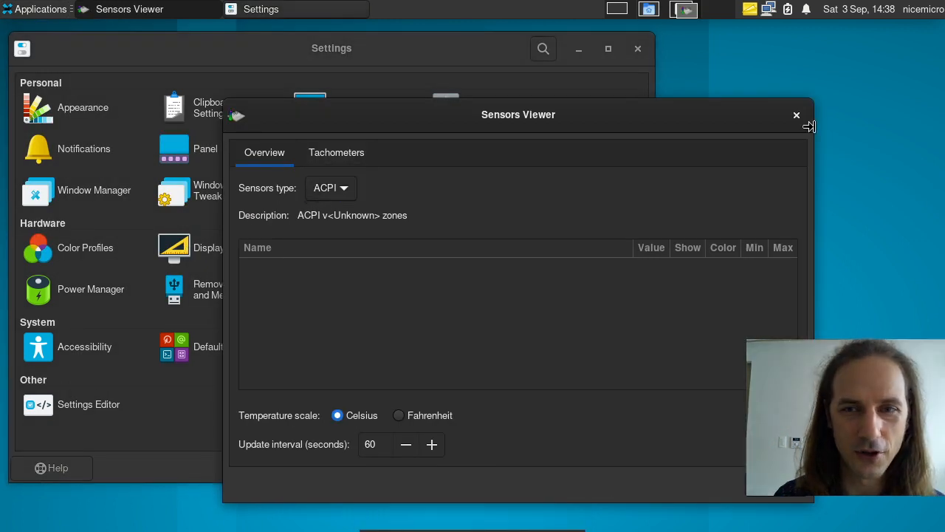
pyautogui.click(797, 116)
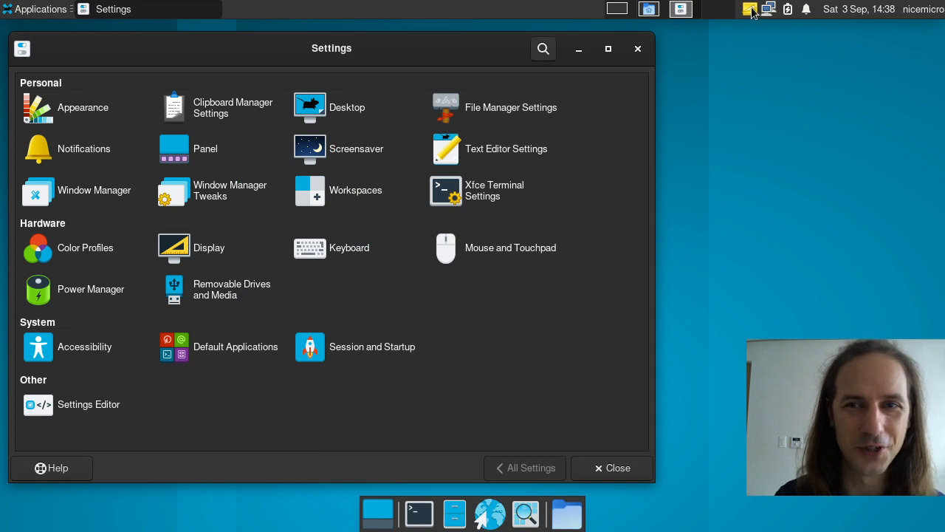
# Step: Remove the yellow tray icon from the panel and close Settings
pyautogui.rightClick(750, 9)
pyautogui.click(782, 85)
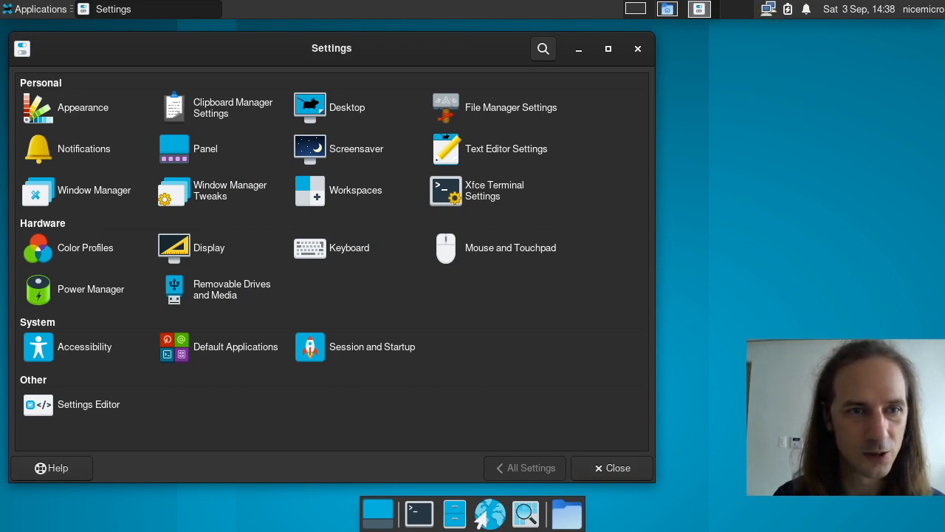
pyautogui.click(639, 49)
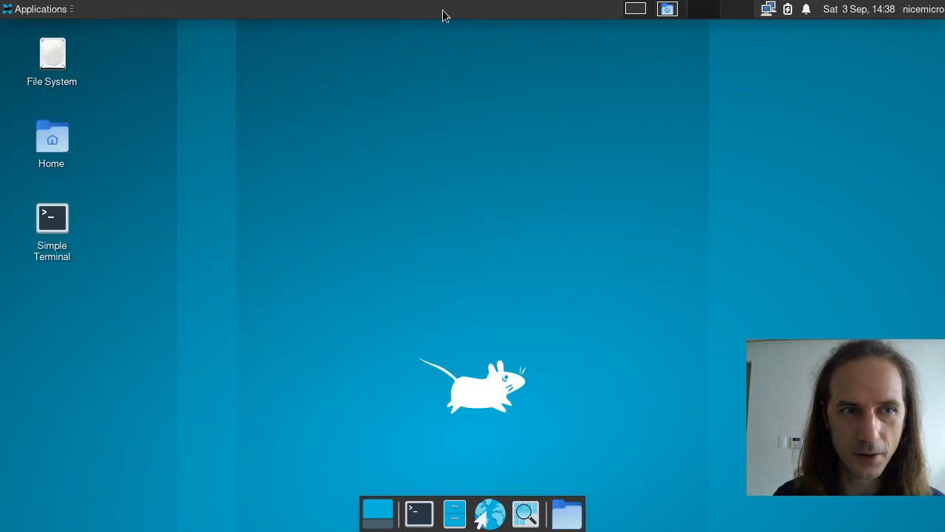
# Step: Open a panel separator's properties and close them again
pyautogui.rightClick(178, 9)
pyautogui.click(214, 50)
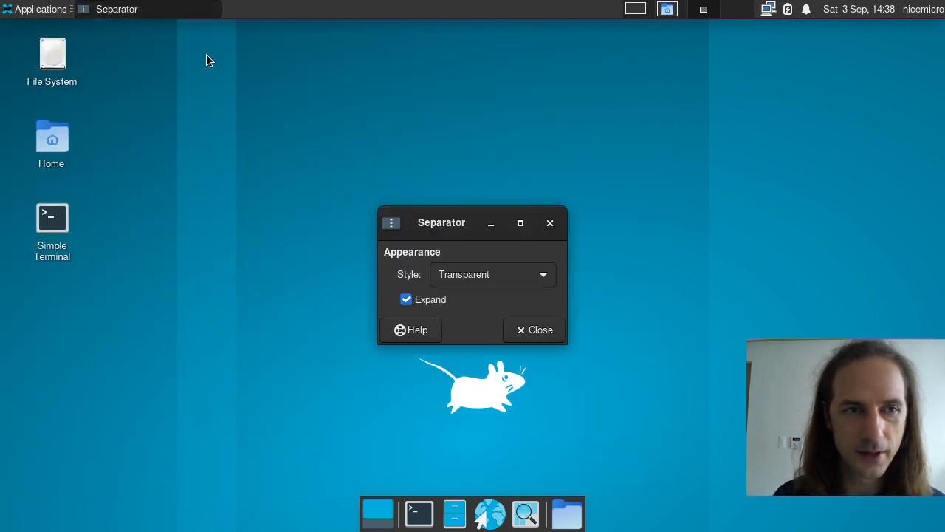
pyautogui.click(549, 223)
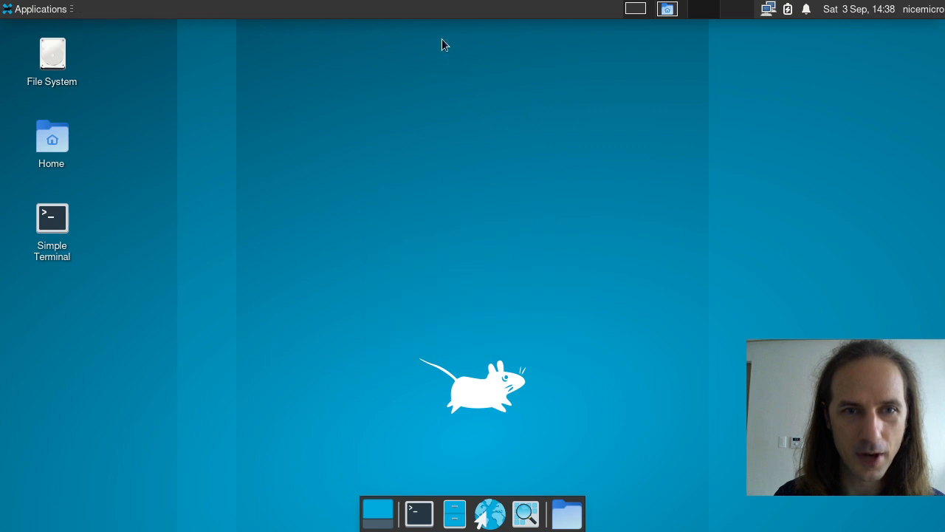
# Step: Show Panel 1's item list in Panel Preferences and widen the window
pyautogui.rightClick(429, 10)
pyautogui.moveTo(475, 104)
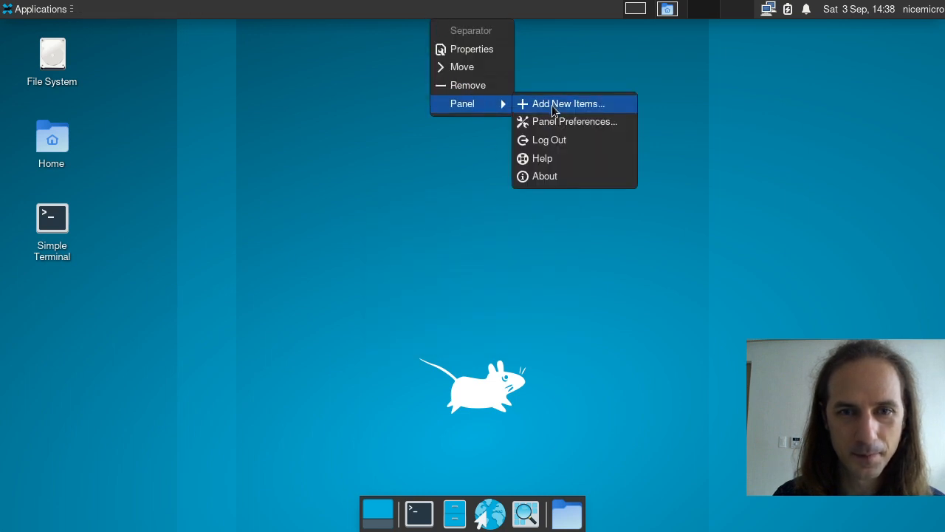
pyautogui.click(551, 121)
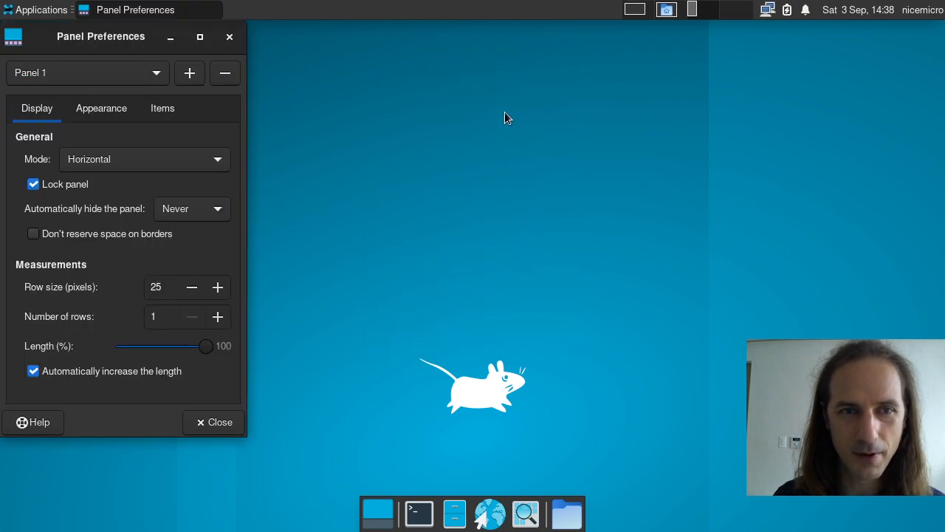
pyautogui.click(188, 108)
pyautogui.moveTo(244, 109); pyautogui.dragTo(553, 116)
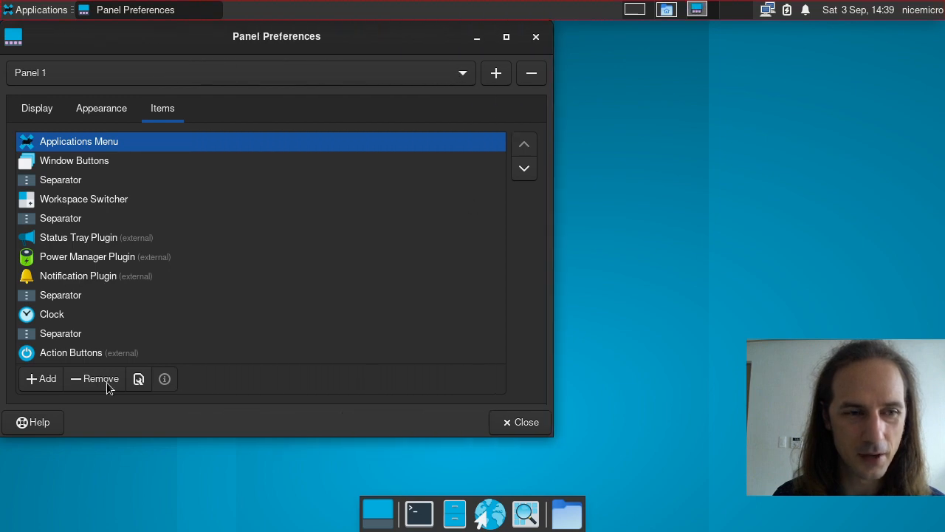
# Step: Browse Add New Items and add Window Buttons to the top panel
pyautogui.click(44, 379)
pyautogui.scroll(-15, 745, 251)
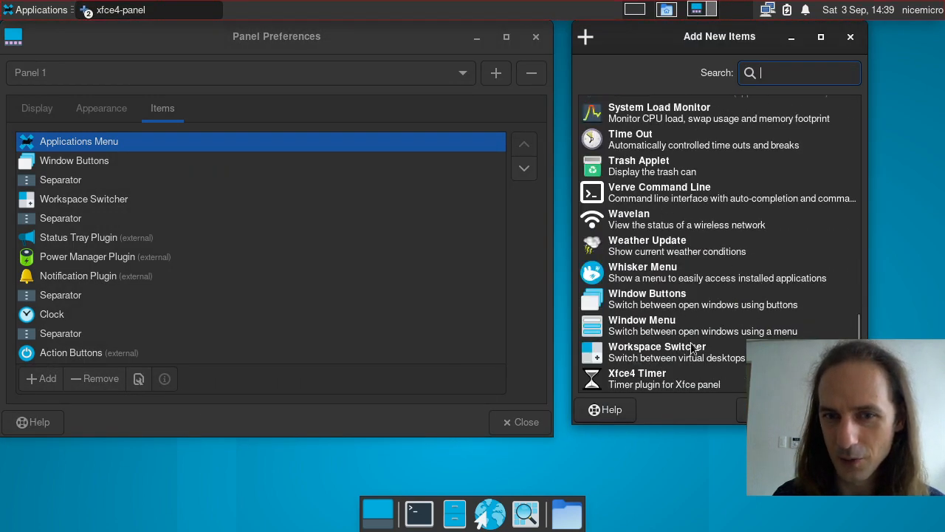
pyautogui.click(667, 252)
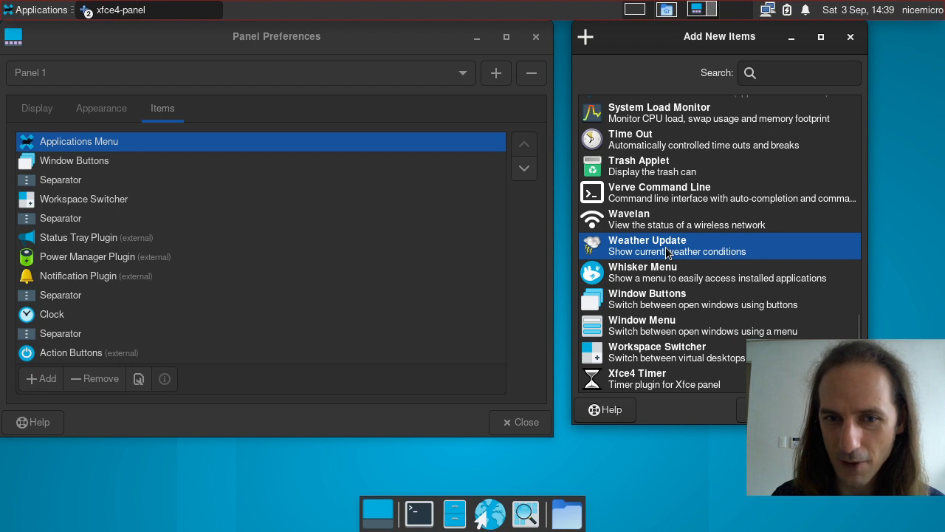
pyautogui.click(667, 306)
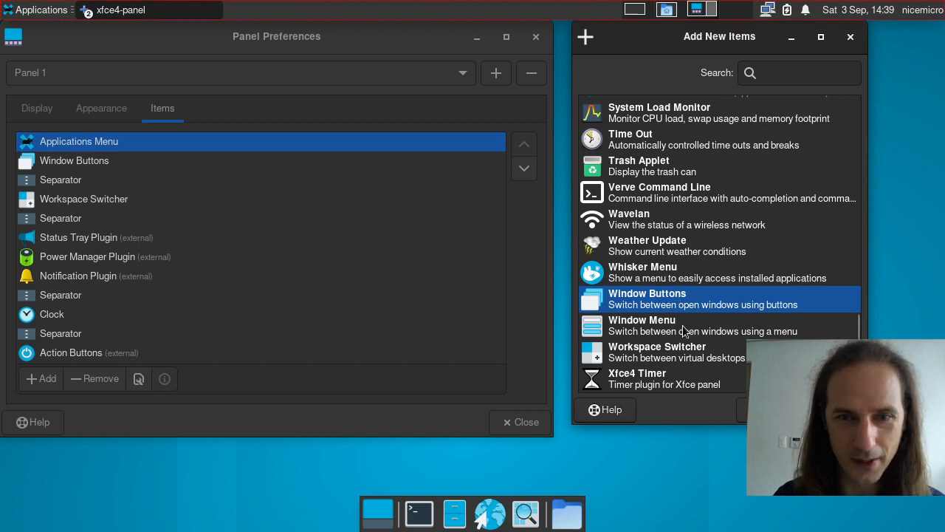
pyautogui.click(684, 330)
pyautogui.click(659, 305)
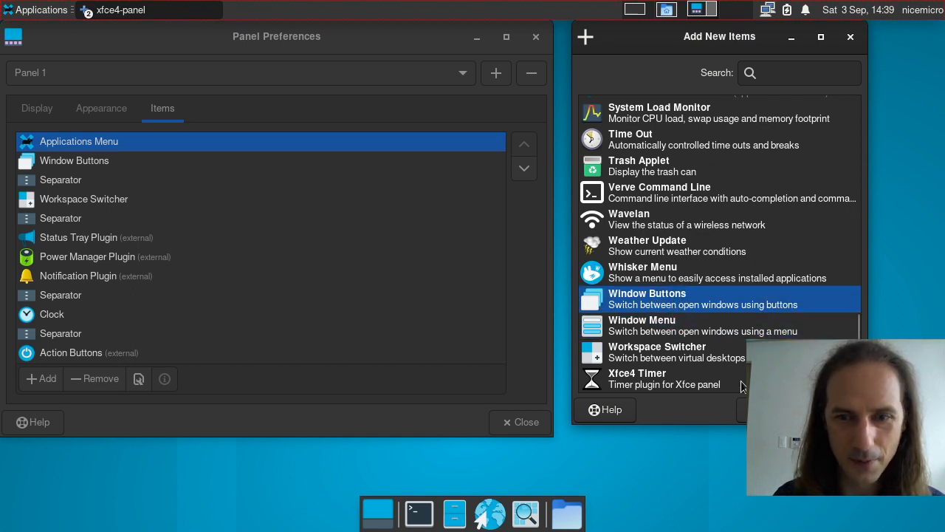
pyautogui.click(743, 409)
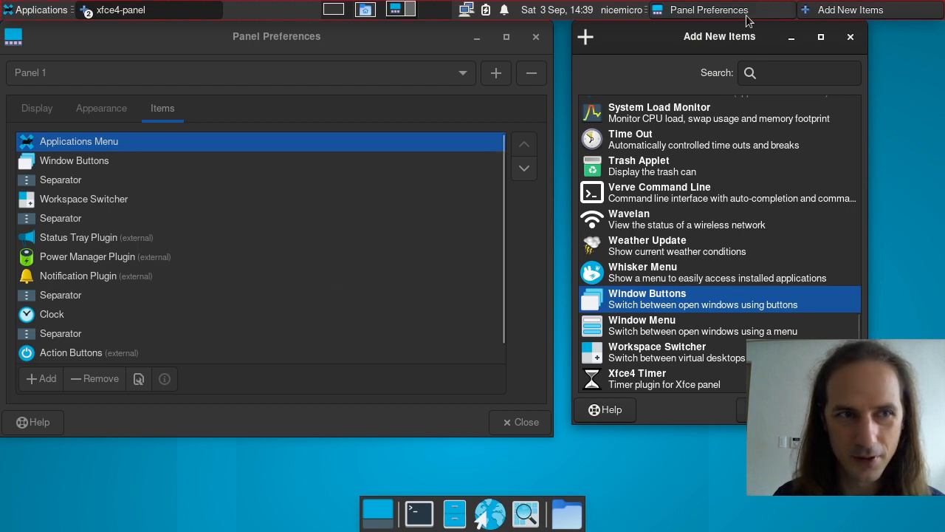
# Step: Add Window Menu to the panel and try its workspace window list
pyautogui.click(707, 335)
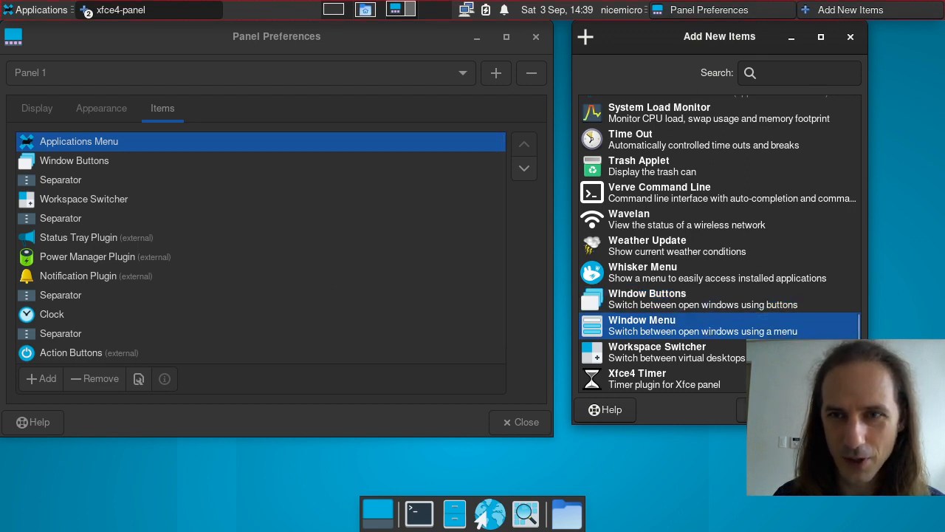
pyautogui.click(742, 409)
pyautogui.click(935, 9)
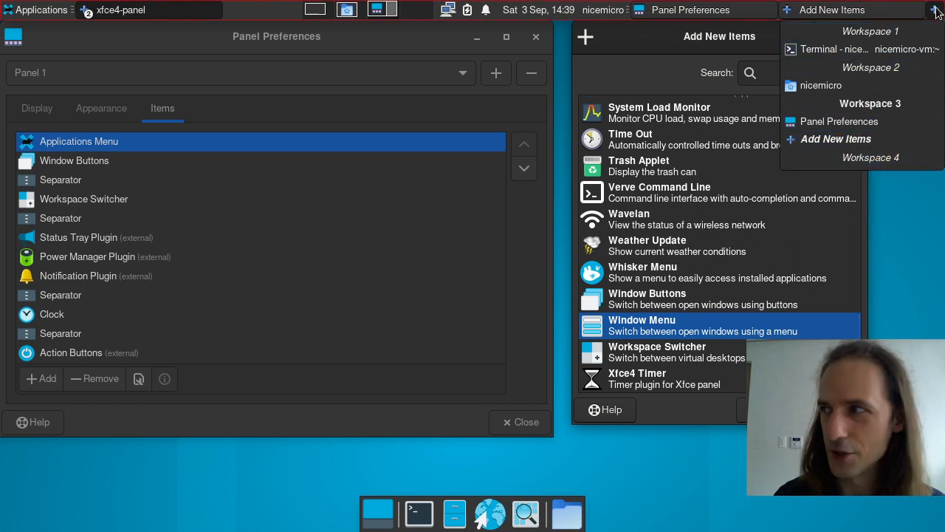
pyautogui.click(935, 9)
pyautogui.click(935, 10)
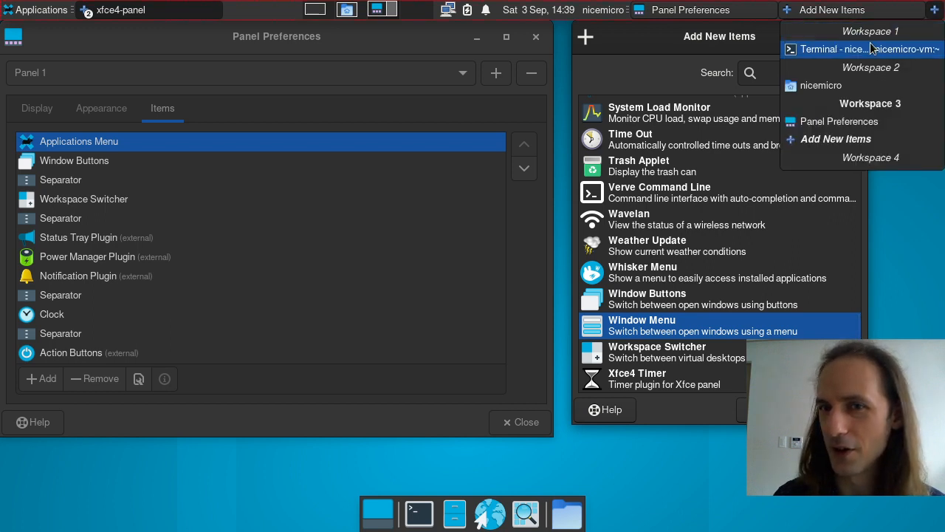
pyautogui.click(935, 10)
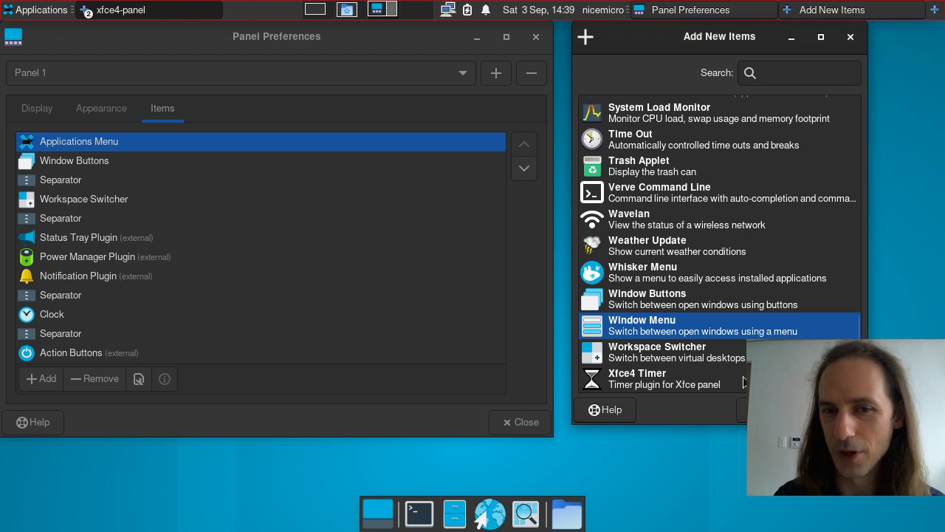
# Step: Remove Window Buttons and Window Menu from the panel's item list
pyautogui.click(162, 155)
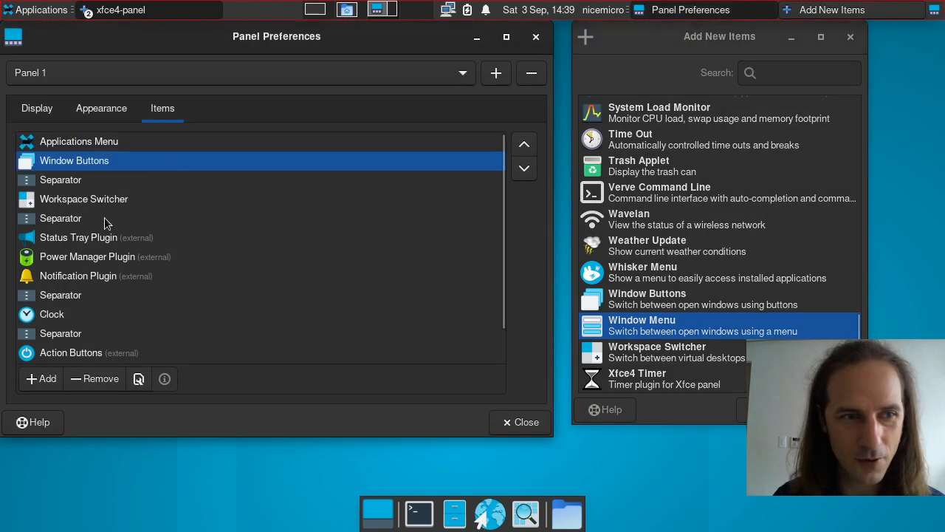
pyautogui.scroll(-2, 114, 335)
pyautogui.click(113, 335)
pyautogui.click(111, 383)
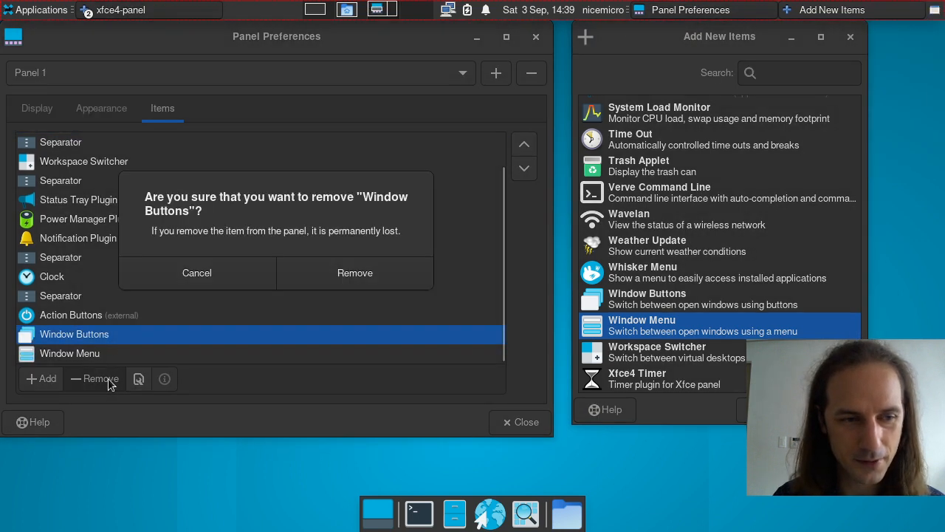
pyautogui.click(336, 273)
pyautogui.click(85, 355)
pyautogui.click(94, 378)
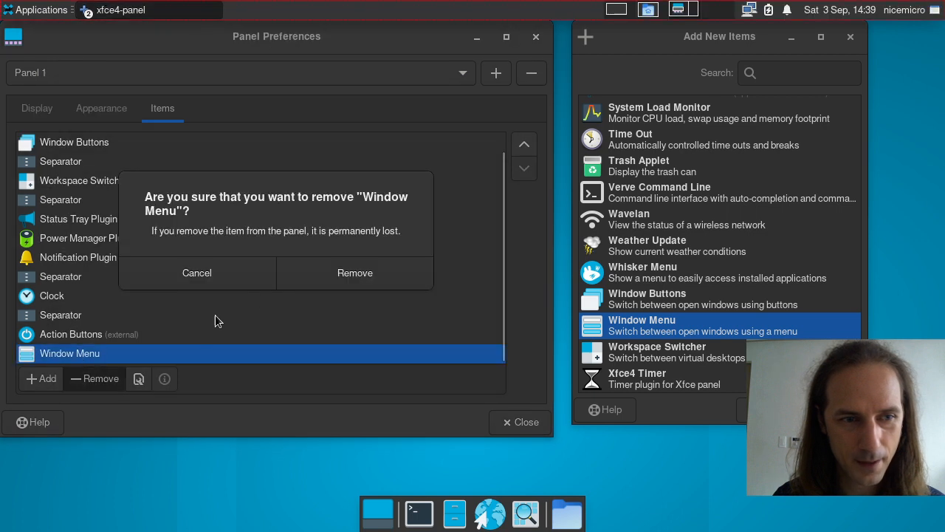
pyautogui.click(347, 272)
# Step: Browse the Xfce4 Timer, Weather Update, Wavelan and Verve Command Line plugin entries
pyautogui.click(665, 387)
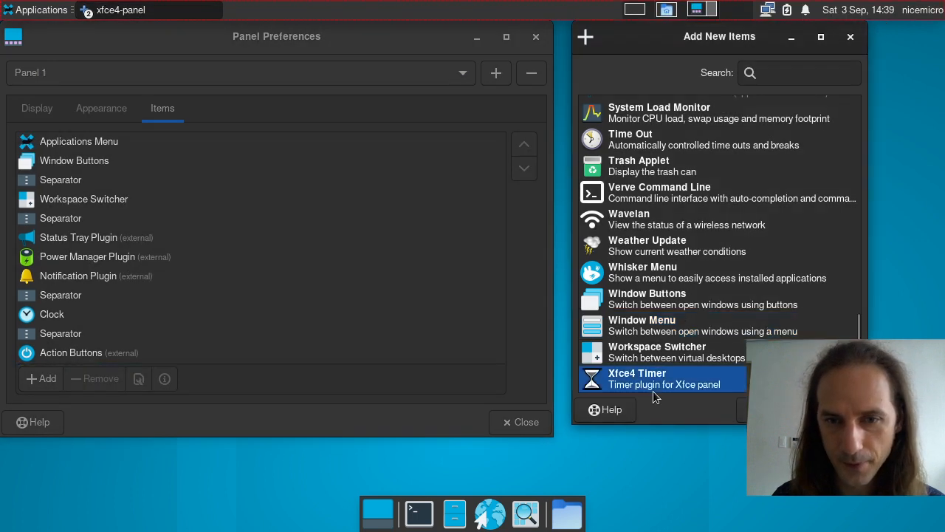
pyautogui.click(662, 254)
pyautogui.click(661, 228)
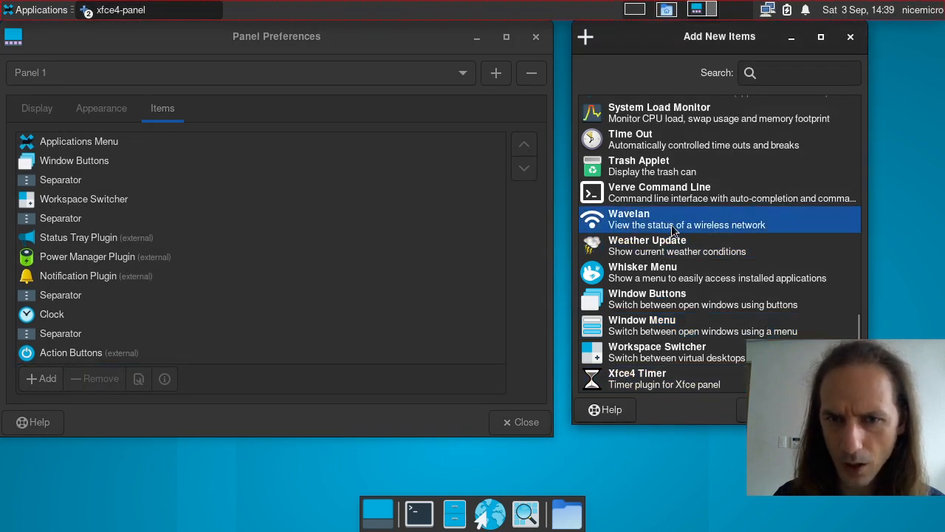
pyautogui.scroll(3, 731, 296)
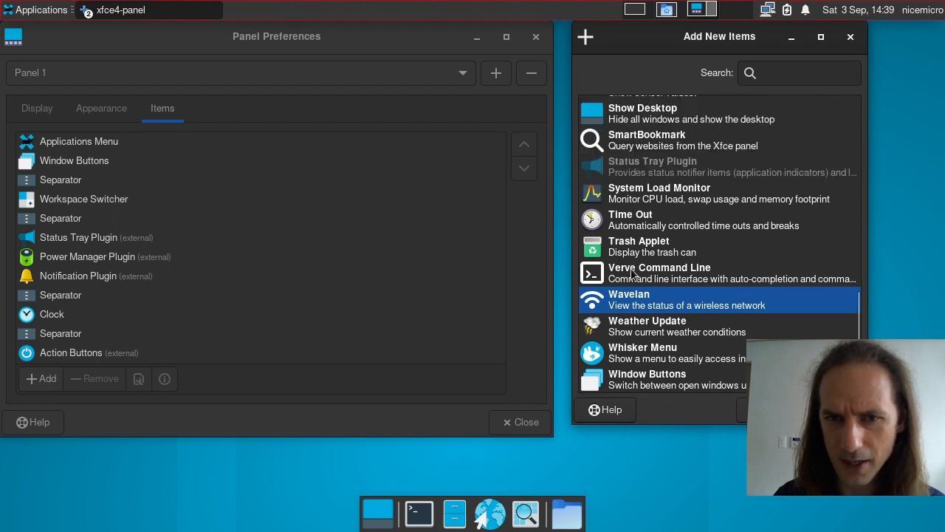
pyautogui.click(633, 273)
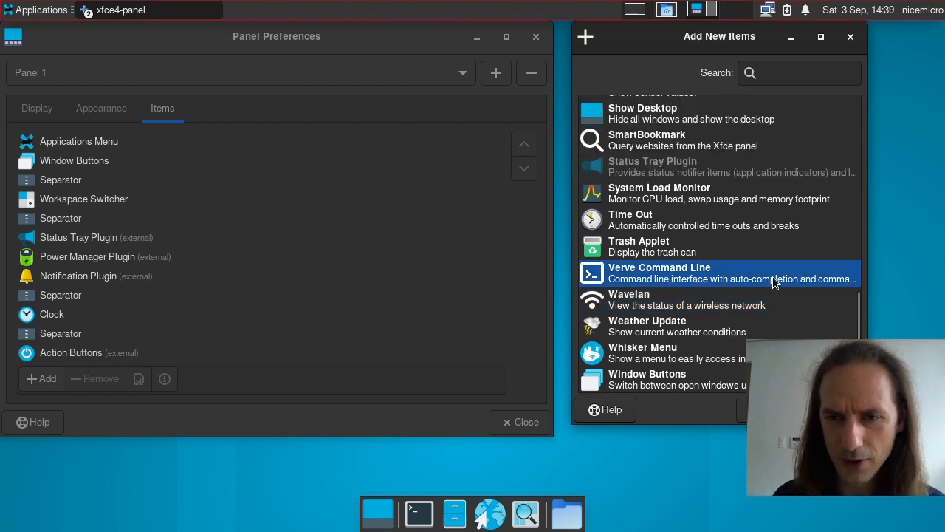
pyautogui.scroll(3, 709, 276)
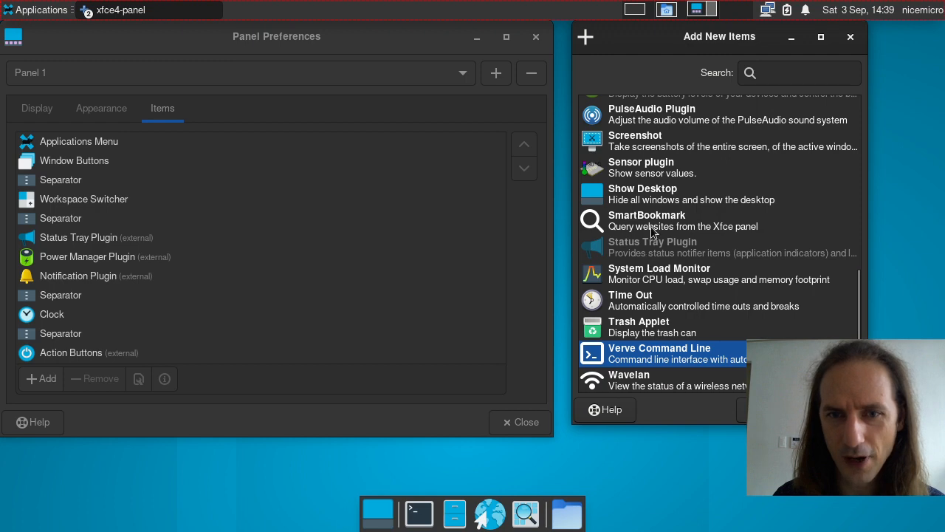
pyautogui.scroll(10, 650, 222)
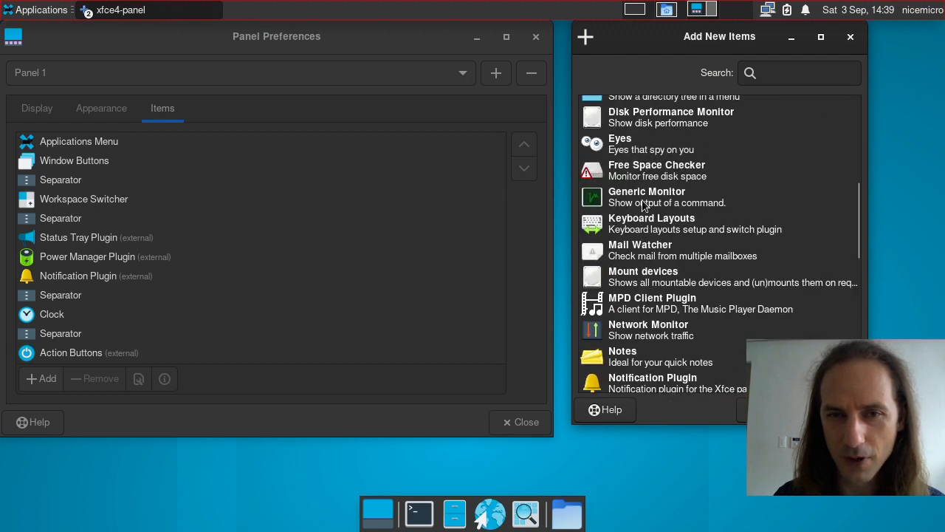
pyautogui.scroll(8, 642, 206)
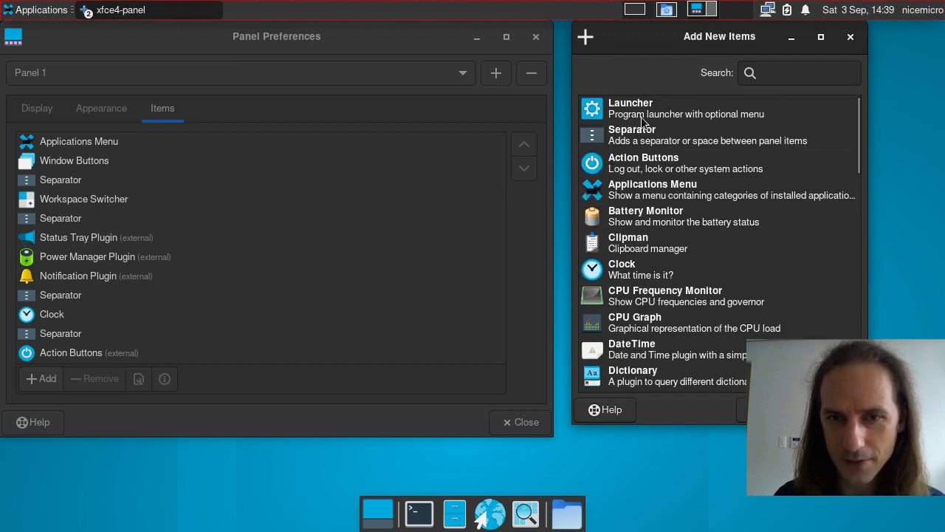
# Step: Add the Generic Monitor plugin to the panel and select it in the item list
pyautogui.scroll(-2, 639, 206)
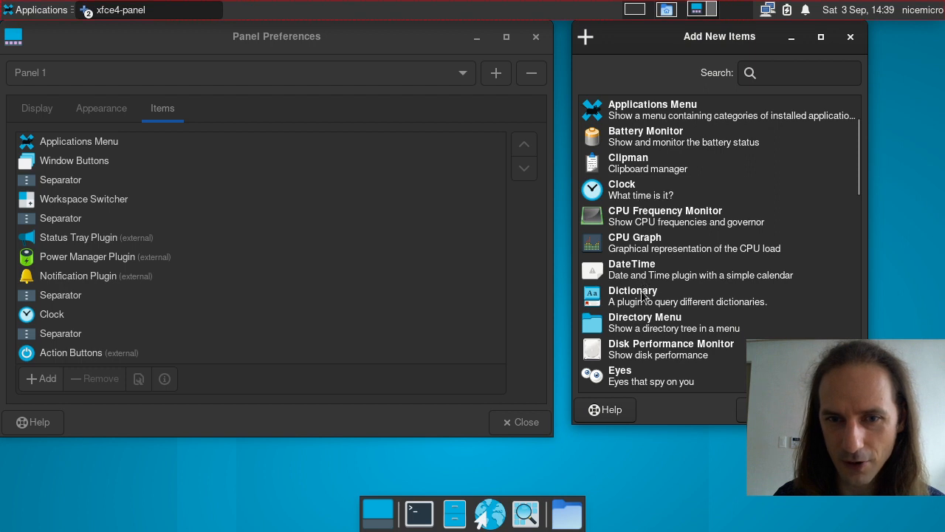
pyautogui.scroll(-5, 645, 295)
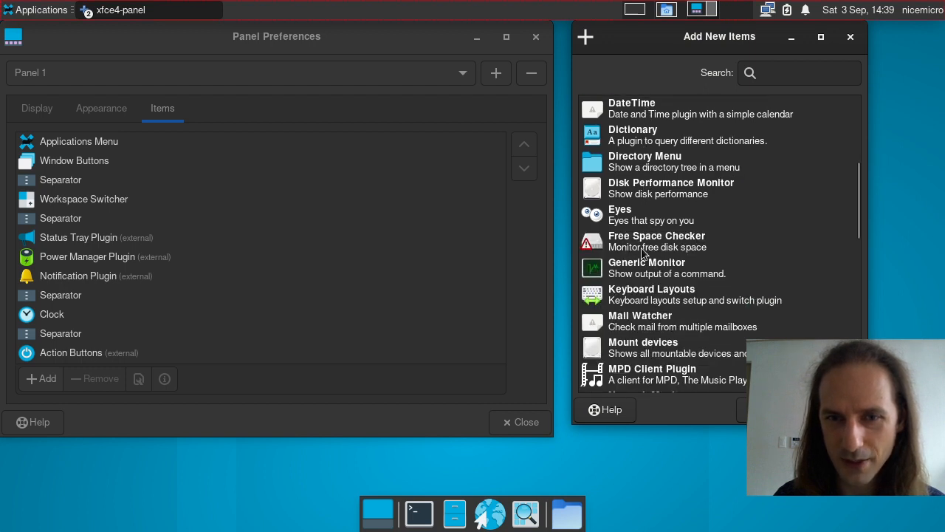
pyautogui.click(640, 269)
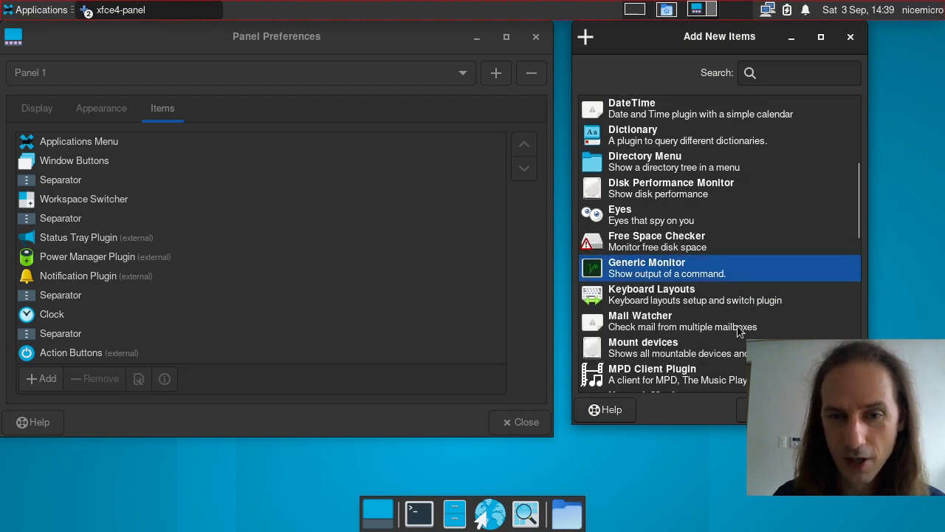
pyautogui.click(767, 410)
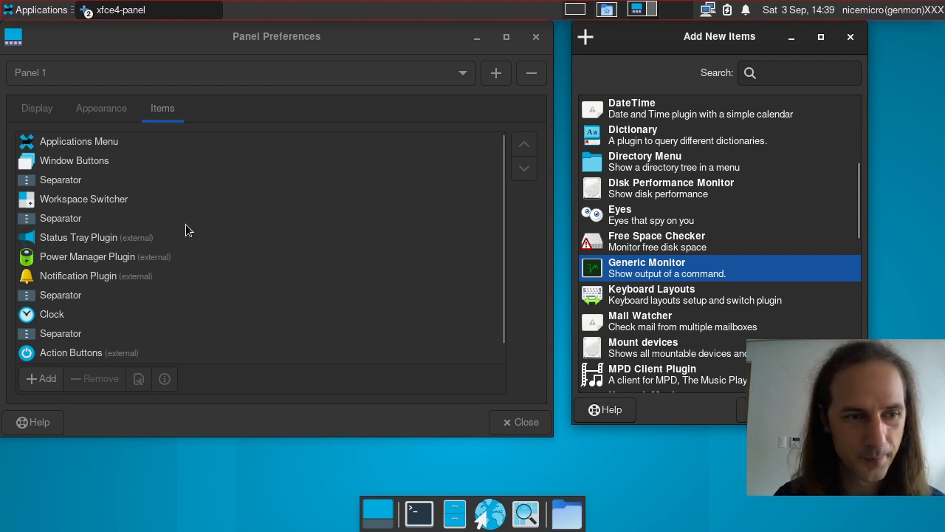
pyautogui.click(105, 353)
# Step: Set the Generic Monitor command to uname with its label turned off, and save
pyautogui.click(138, 379)
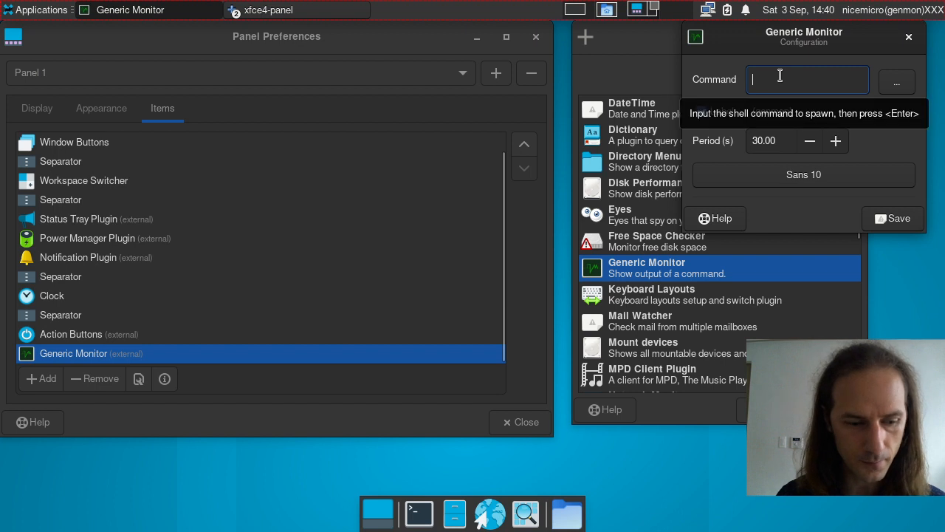
pyautogui.write('uname')
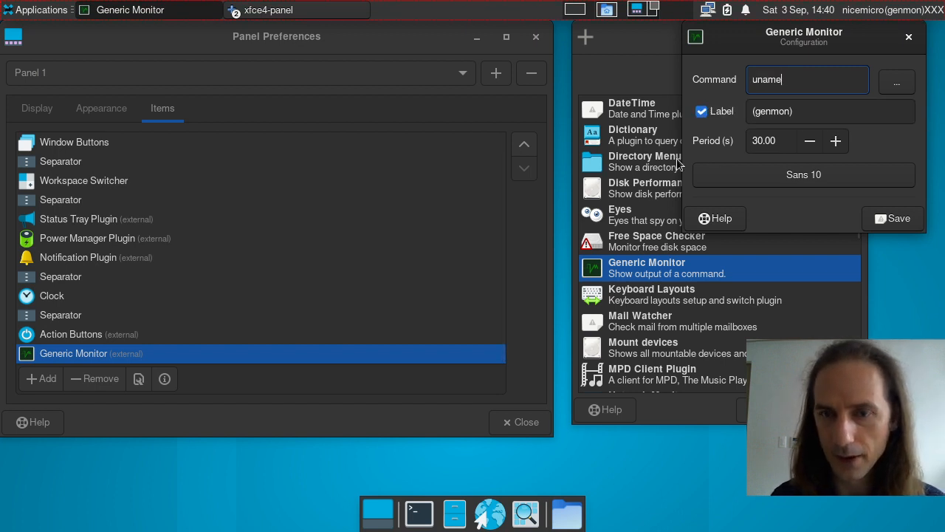
pyautogui.click(794, 111)
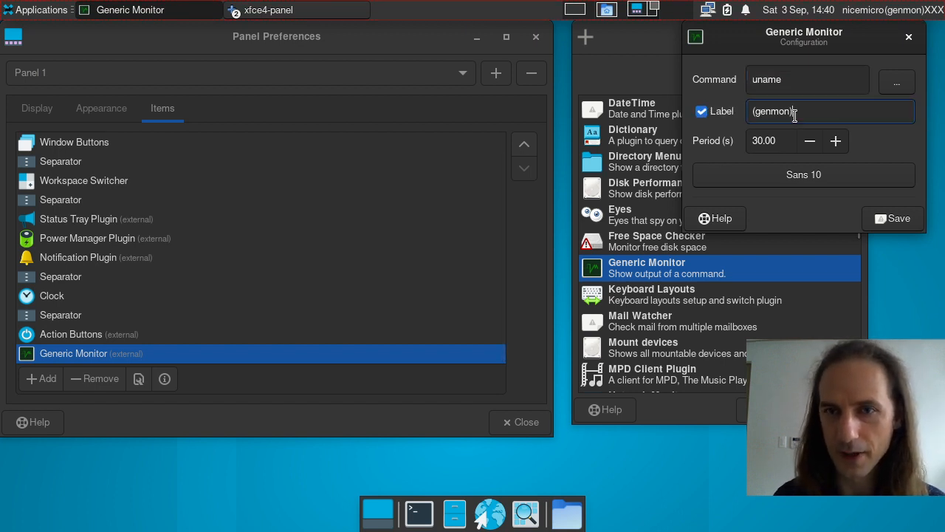
pyautogui.click(720, 115)
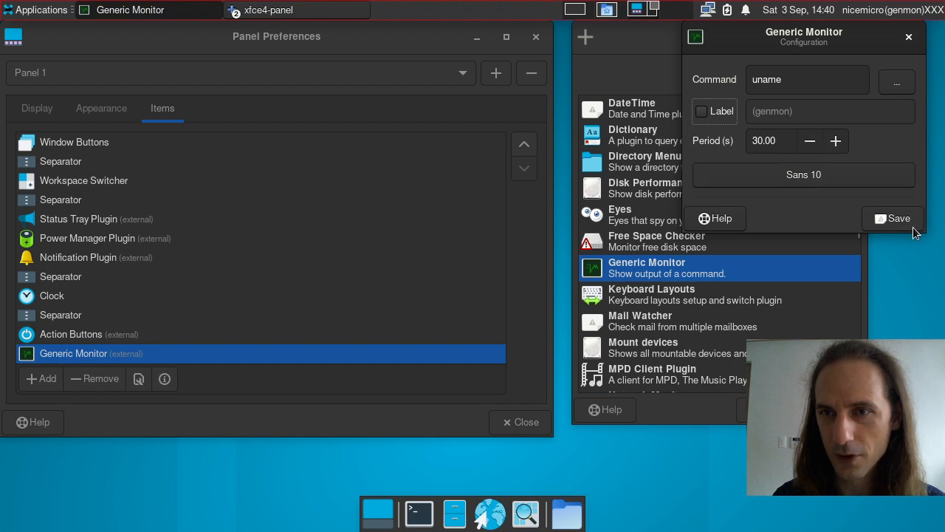
pyautogui.click(800, 79)
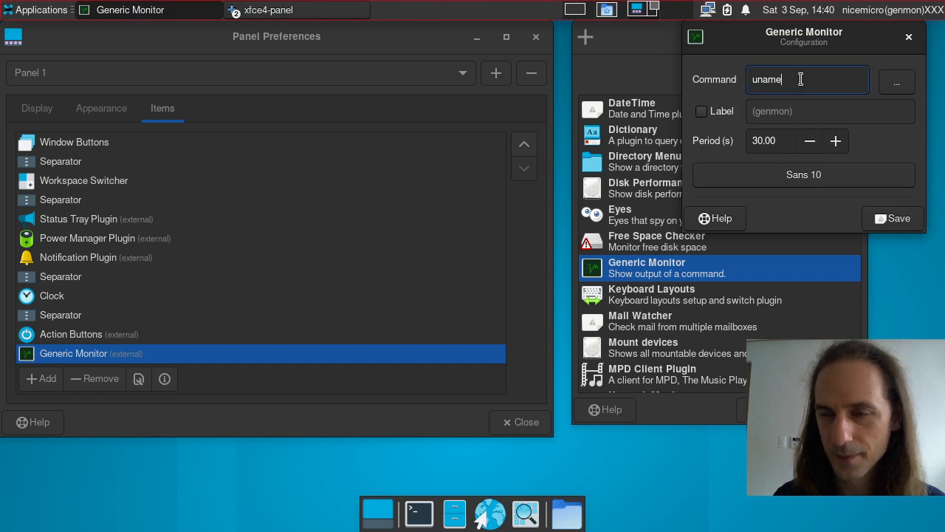
pyautogui.click(899, 213)
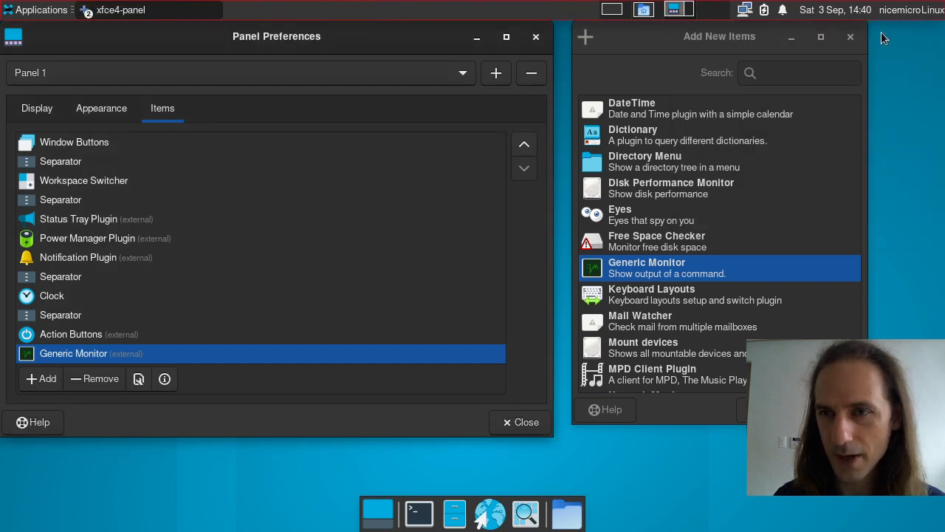
# Step: Remove the Generic Monitor item from Panel 1
pyautogui.rightClick(935, 15)
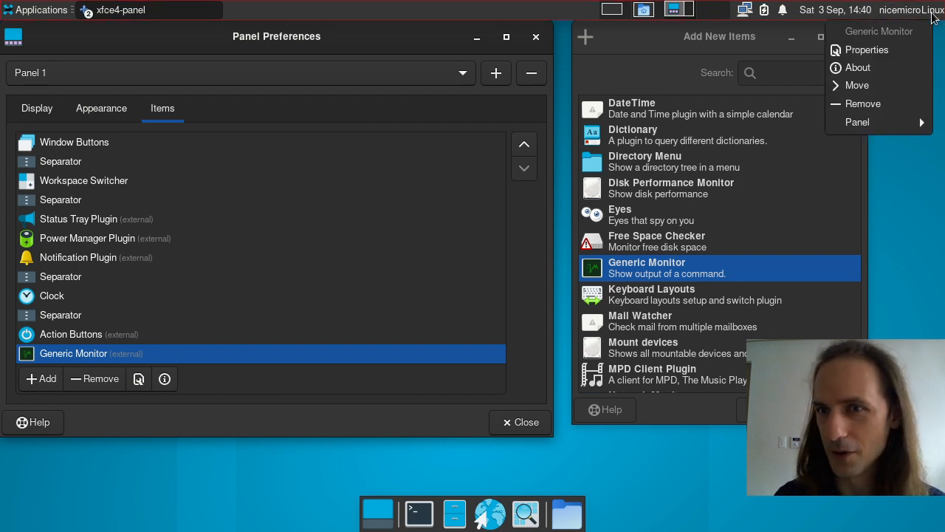
pyautogui.click(163, 354)
pyautogui.click(93, 379)
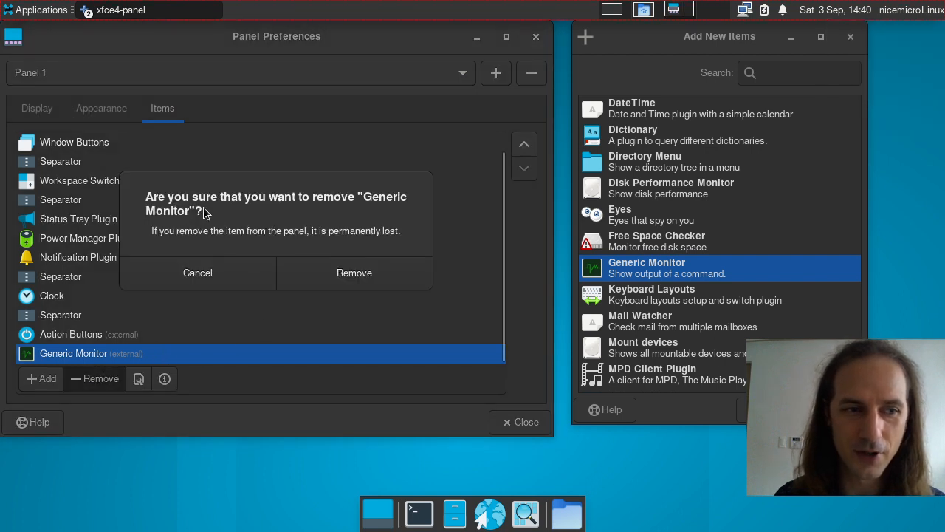
pyautogui.click(365, 273)
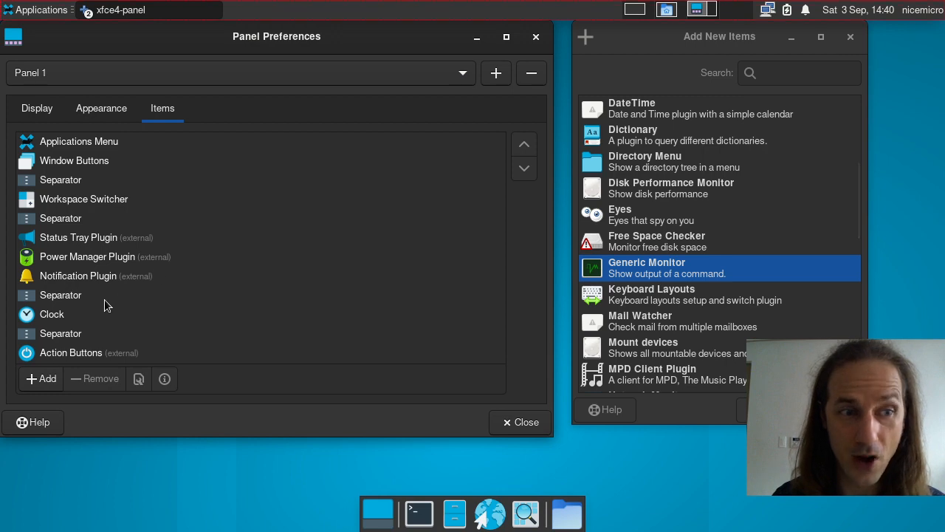
# Step: Browse the Dictionary, CPU Graph, PulseAudio and Screenshot plugin entries
pyautogui.scroll(1, 675, 259)
pyautogui.scroll(3, 673, 247)
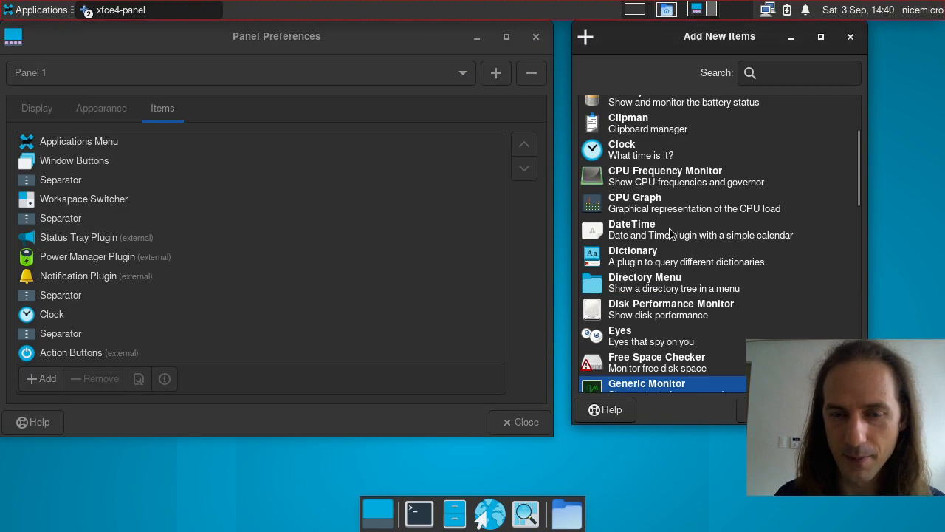
pyautogui.scroll(5, 660, 285)
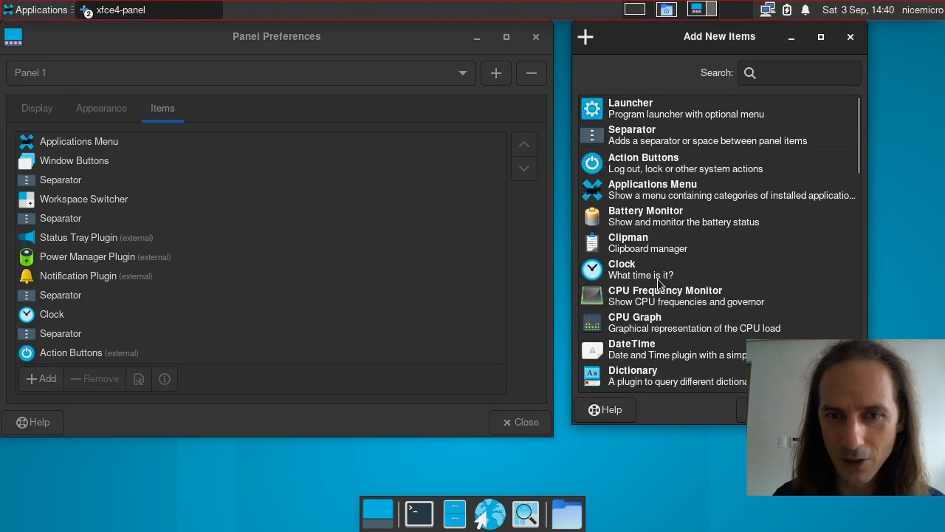
pyautogui.scroll(-7, 658, 283)
pyautogui.scroll(3, 658, 283)
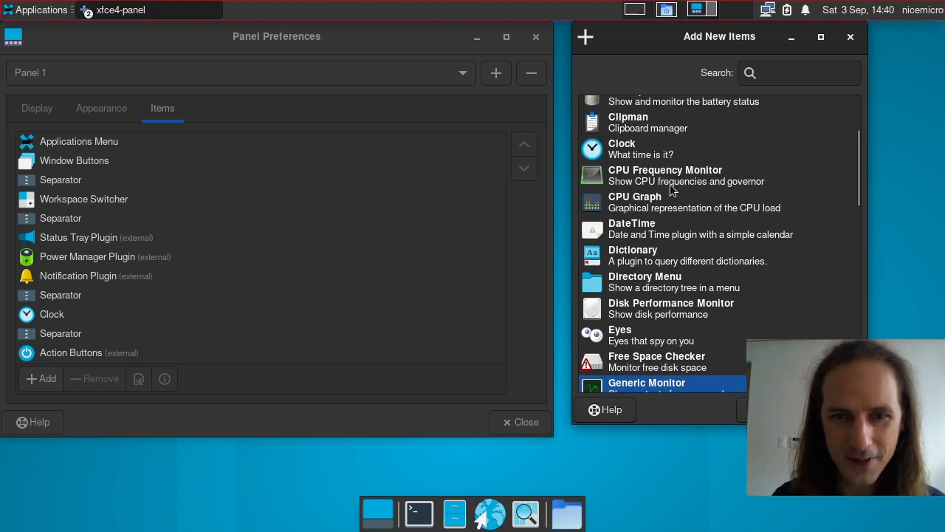
pyautogui.click(647, 263)
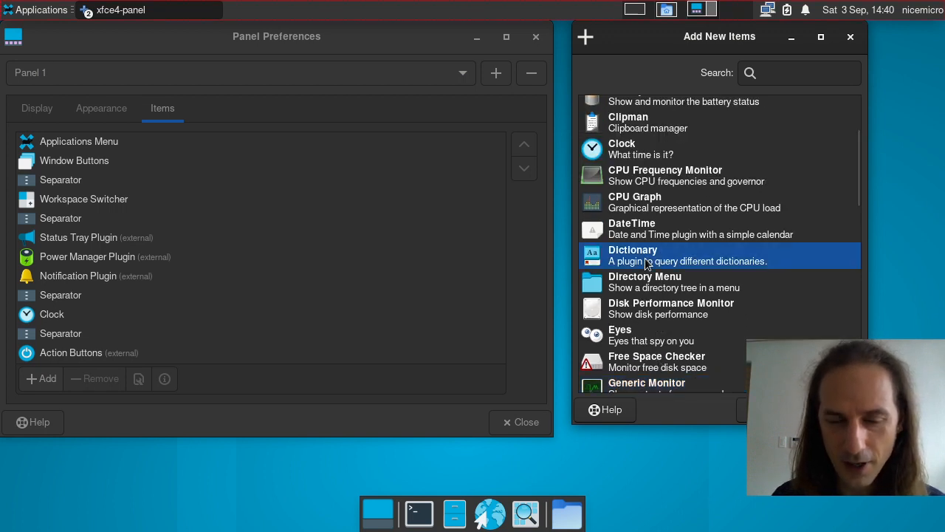
pyautogui.click(647, 198)
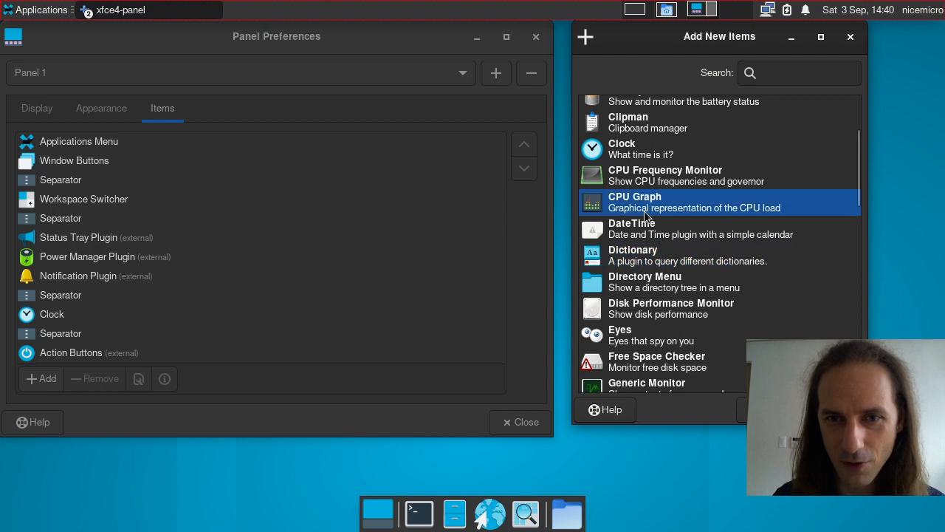
pyautogui.scroll(-13, 670, 255)
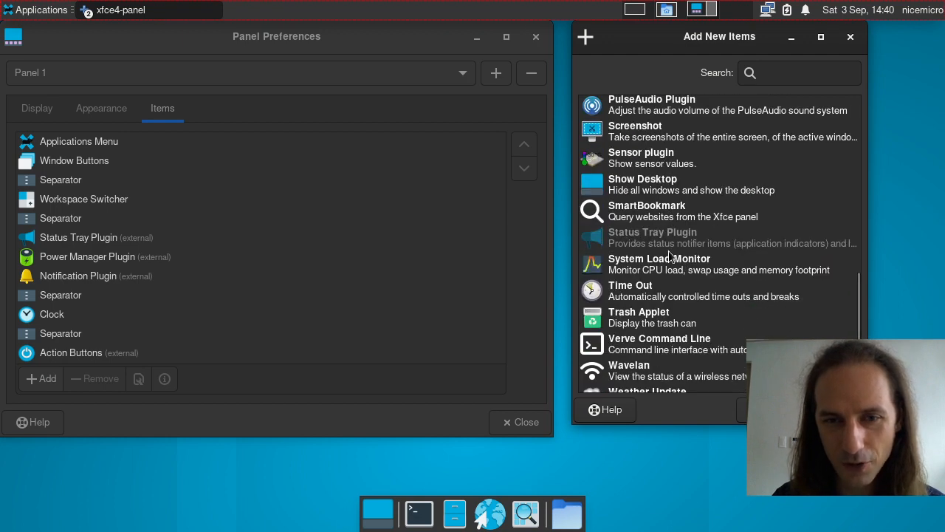
pyautogui.scroll(3, 670, 254)
pyautogui.click(641, 192)
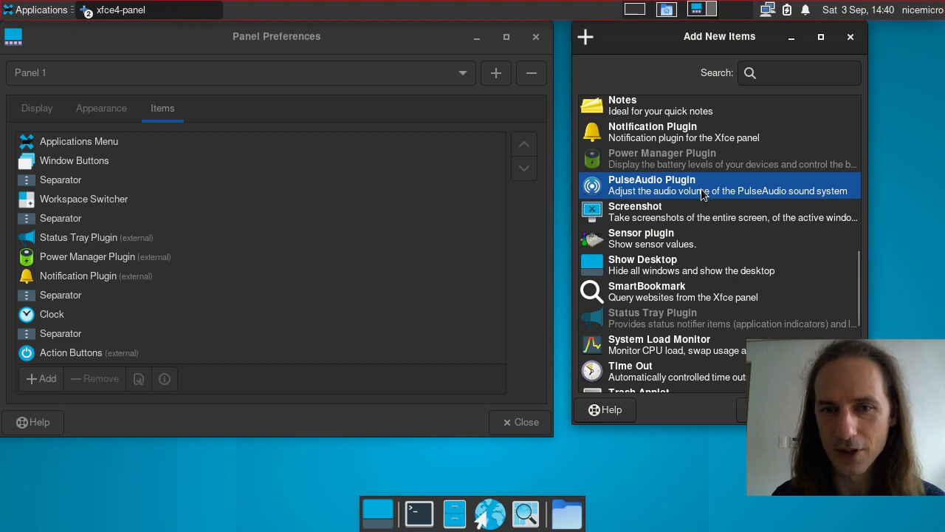
pyautogui.click(667, 215)
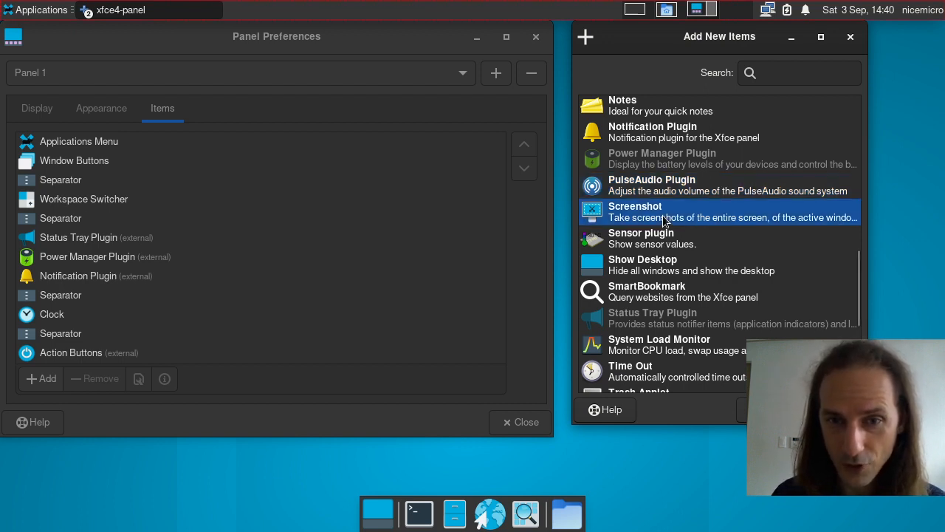
# Step: Add the Whisker Menu plugin to the panel
pyautogui.scroll(-3, 668, 238)
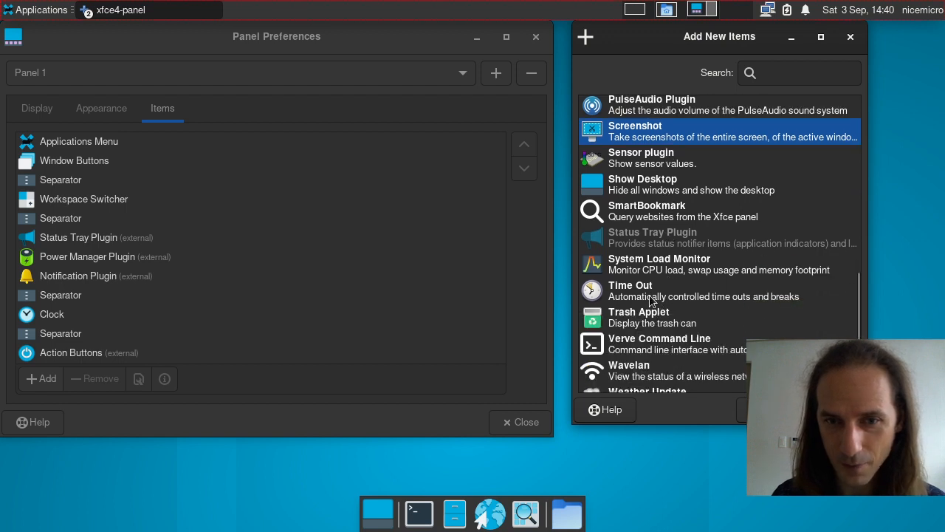
pyautogui.scroll(-3, 651, 300)
pyautogui.scroll(-3, 652, 301)
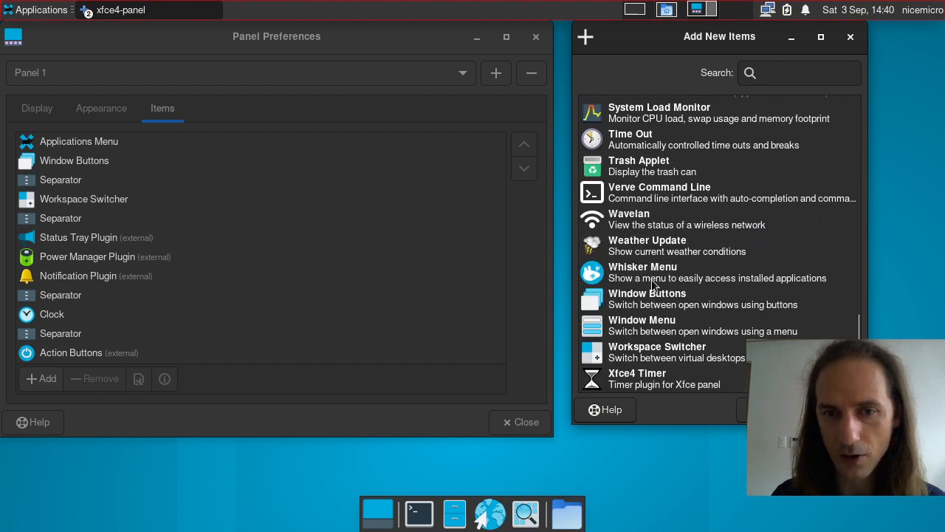
pyautogui.click(653, 278)
pyautogui.click(768, 410)
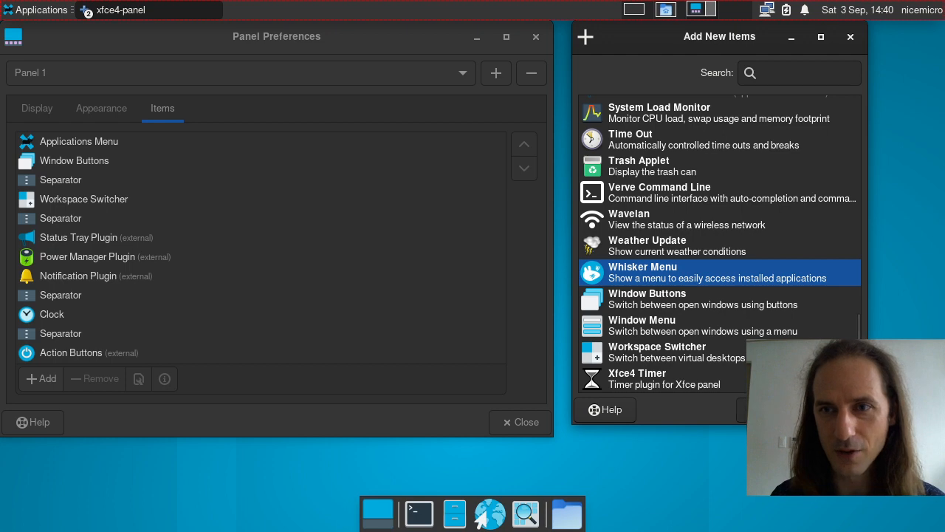
# Step: Try the newly added Whisker Menu, then close the Add New Items window
pyautogui.click(933, 11)
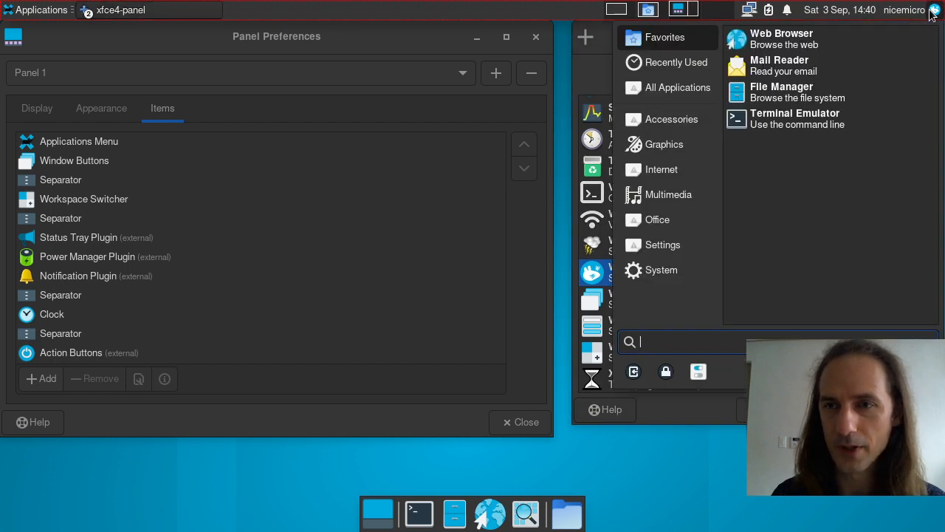
pyautogui.click(939, 10)
pyautogui.click(939, 10)
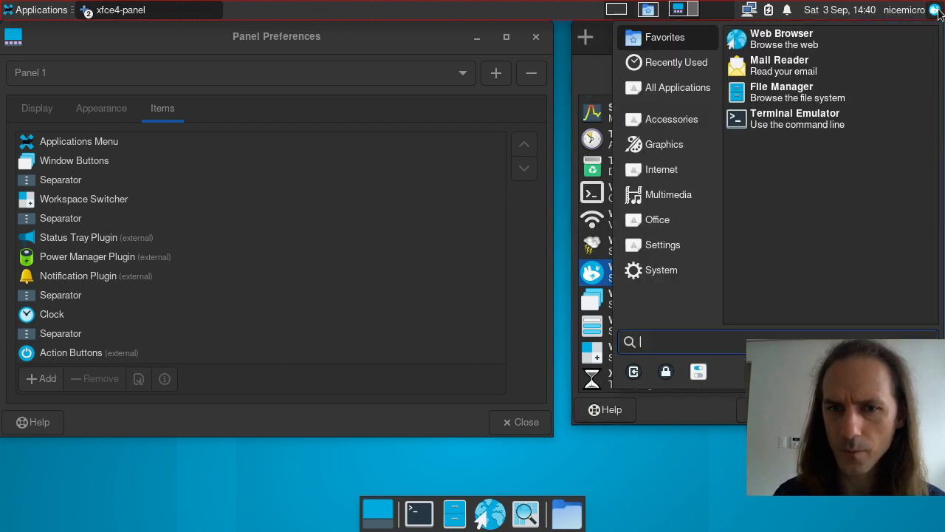
pyautogui.click(939, 10)
pyautogui.click(854, 36)
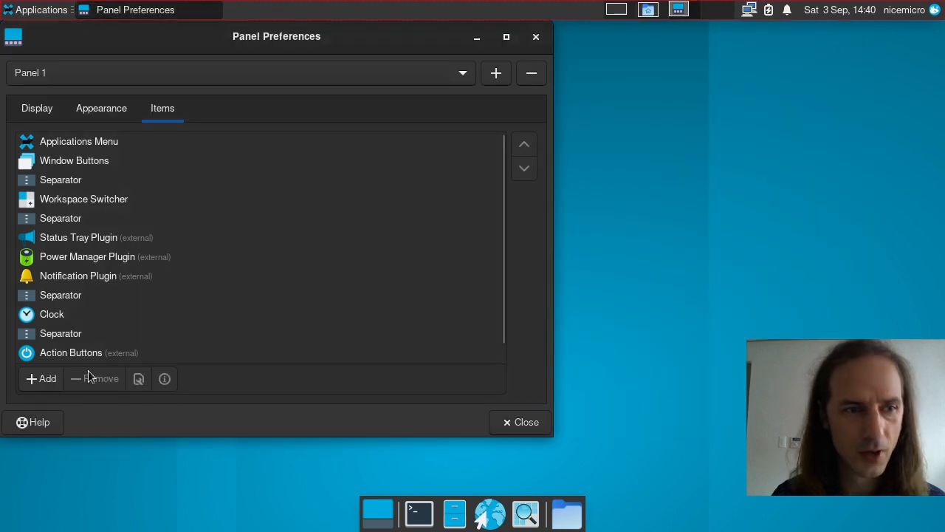
pyautogui.scroll(-1, 57, 347)
# Step: Open the Whisker Menu item's settings and glance at its search actions
pyautogui.click(63, 354)
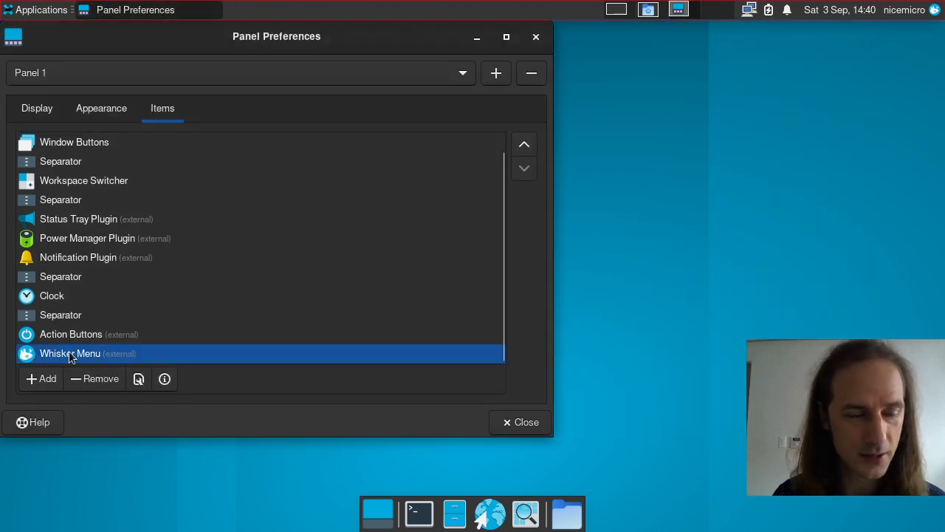
pyautogui.click(138, 379)
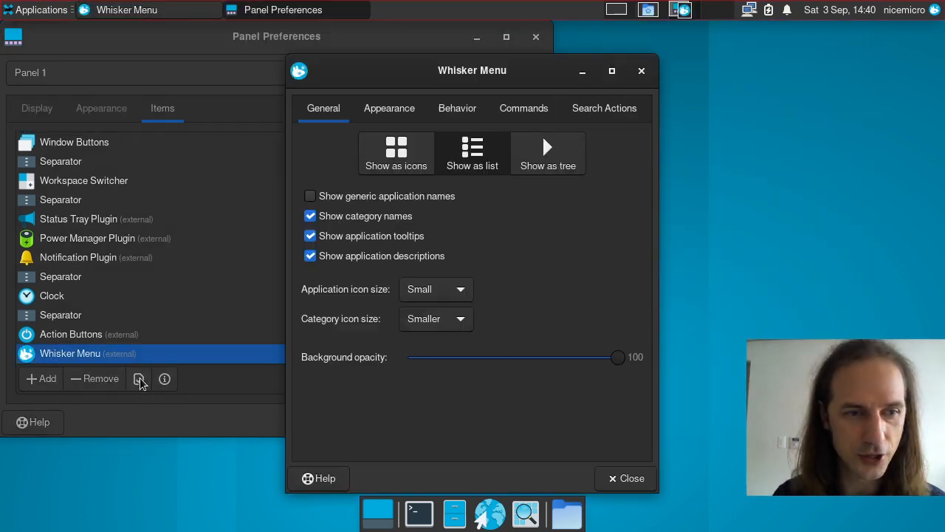
pyautogui.click(583, 108)
pyautogui.click(339, 109)
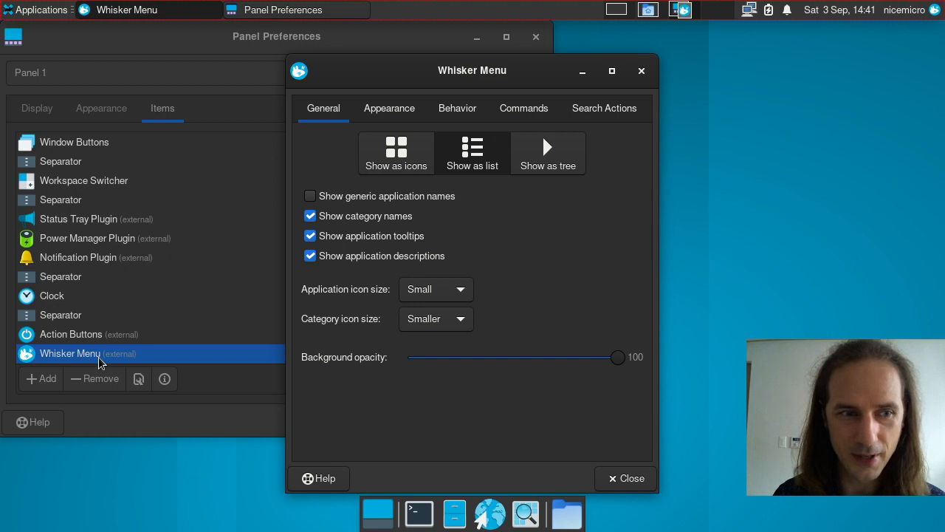
# Step: Move Whisker Menu to the top of Panel 1's item list
pyautogui.click(99, 357)
pyautogui.tripleClick(524, 145)
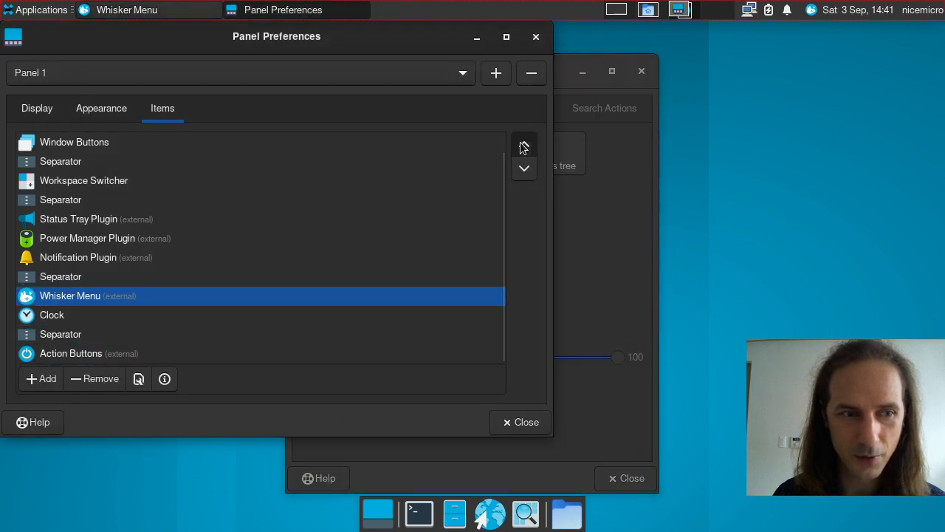
pyautogui.doubleClick(523, 145)
pyautogui.doubleClick(523, 145)
pyautogui.tripleClick(524, 145)
pyautogui.click(524, 145)
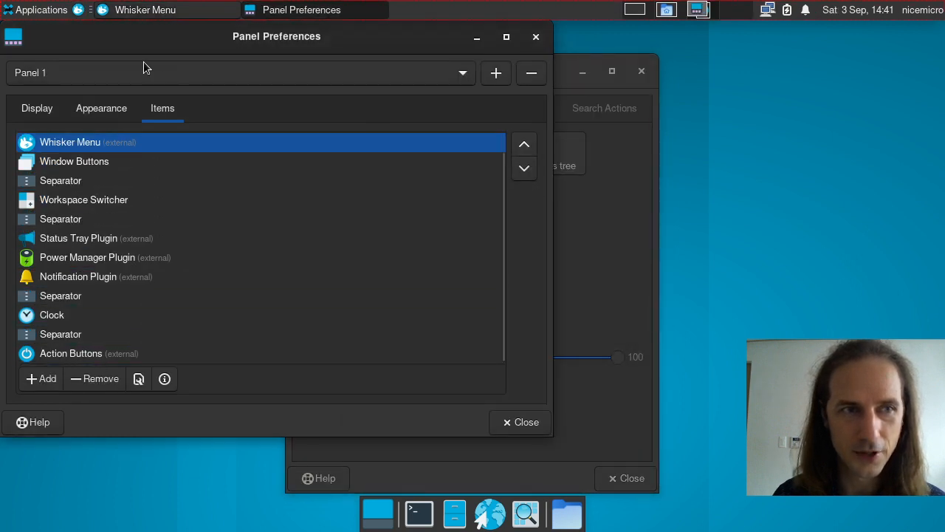
# Step: Compare the Whisker menu with the classic Applications menu on the panel
pyautogui.click(79, 15)
pyautogui.click(18, 9)
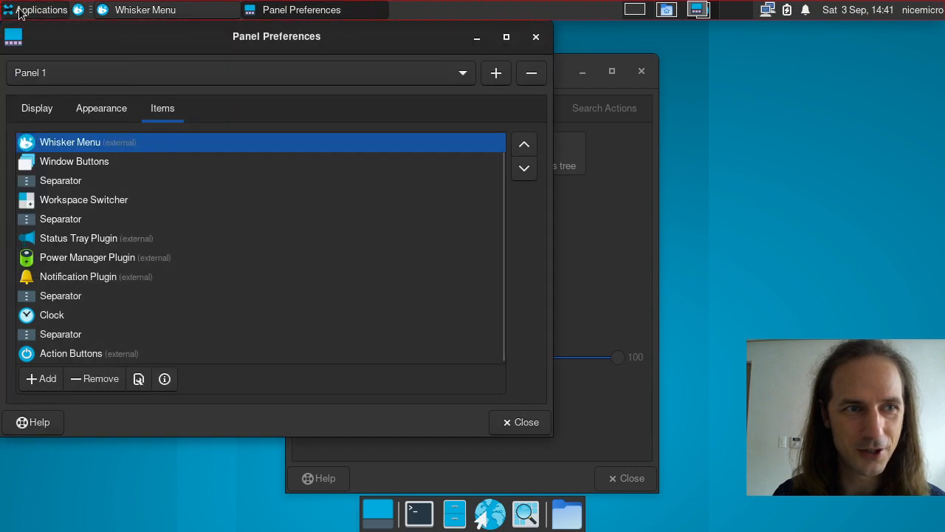
pyautogui.click(18, 9)
pyautogui.click(77, 6)
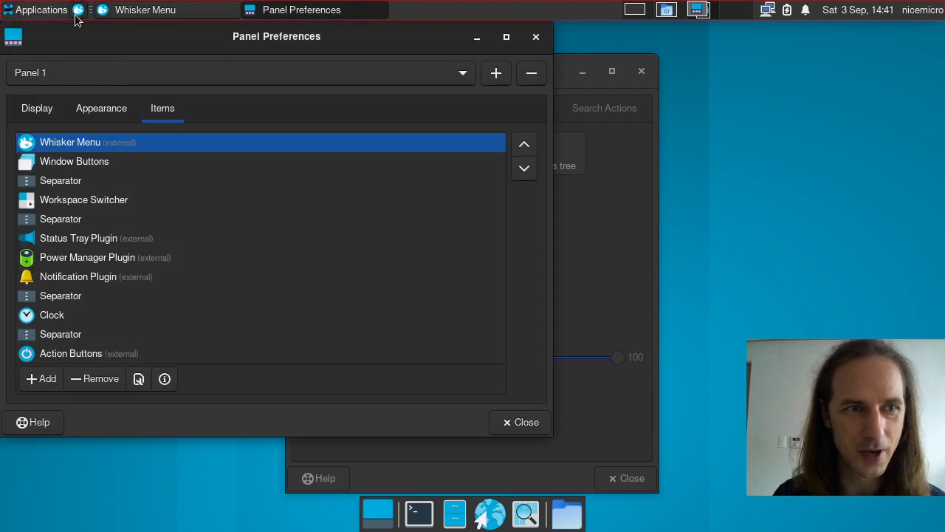
# Step: Browse the Accessories, Graphics and Office categories in the Whisker menu
pyautogui.click(77, 9)
pyautogui.click(336, 118)
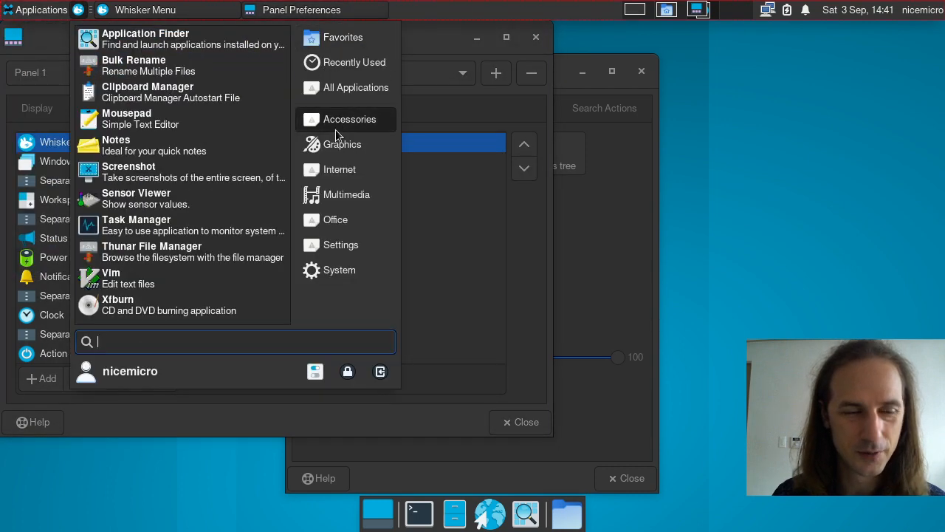
pyautogui.click(336, 145)
pyautogui.click(334, 218)
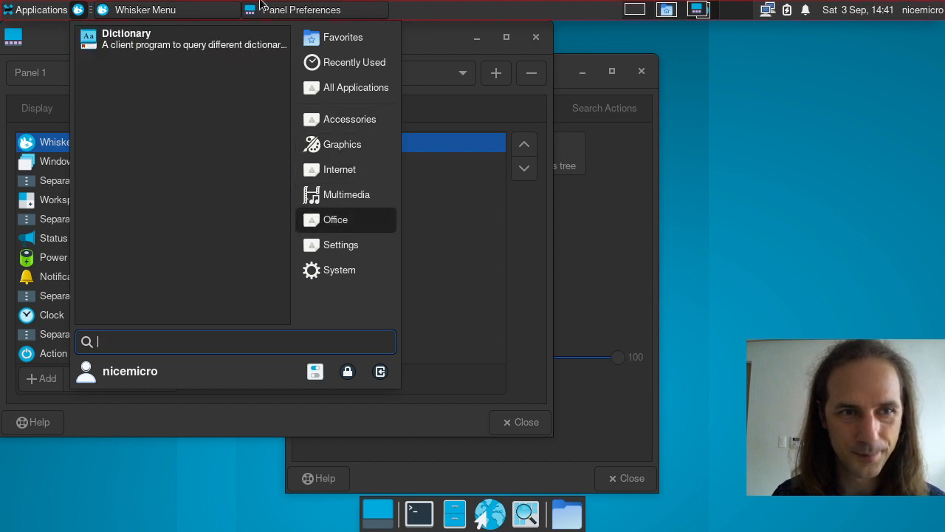
pyautogui.click(336, 145)
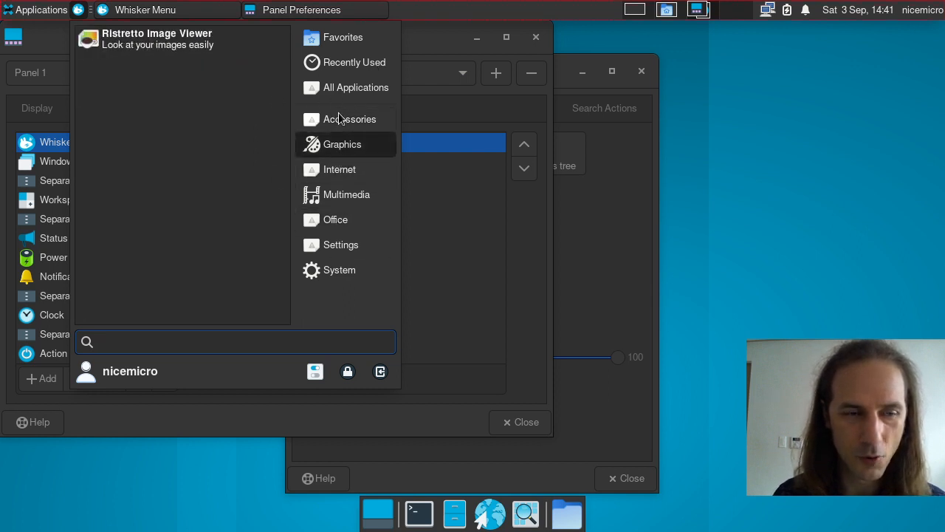
pyautogui.click(339, 114)
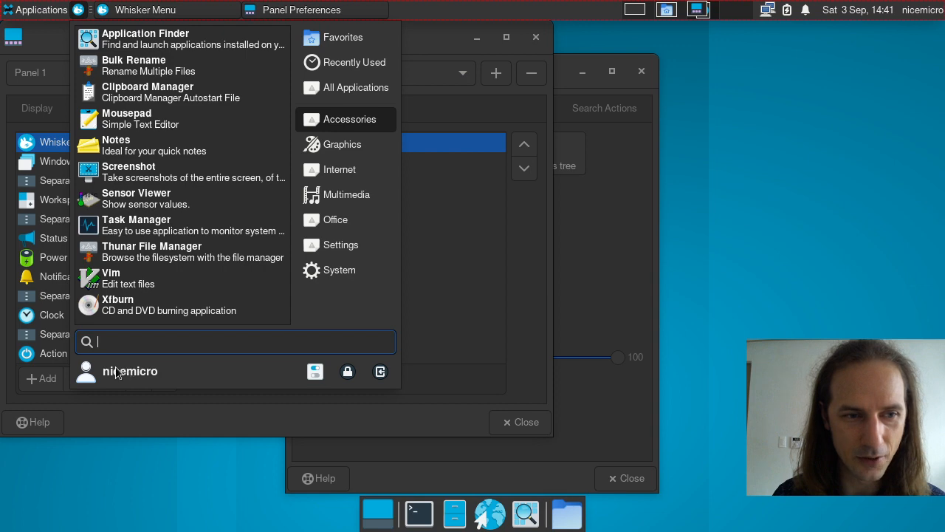
# Step: Launch the Settings Manager from the Whisker menu, close it, and recheck the menu
pyautogui.click(321, 371)
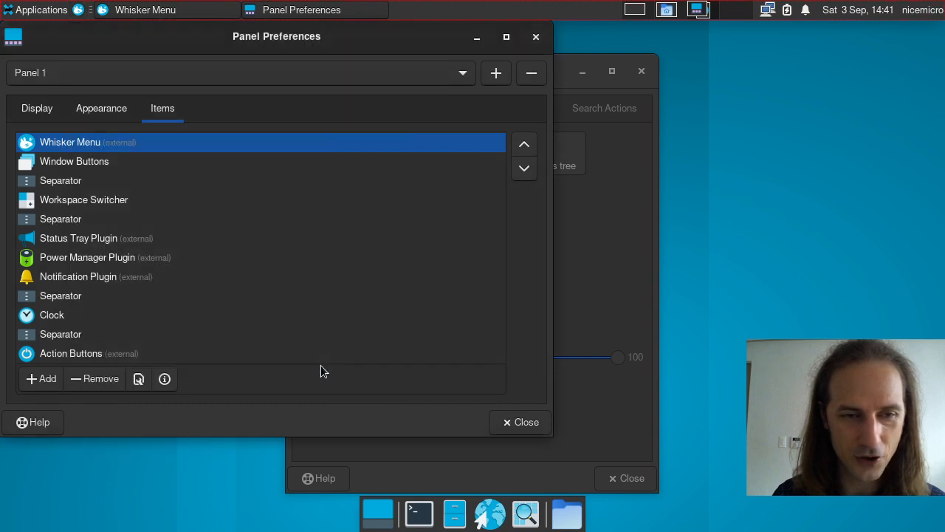
pyautogui.click(928, 99)
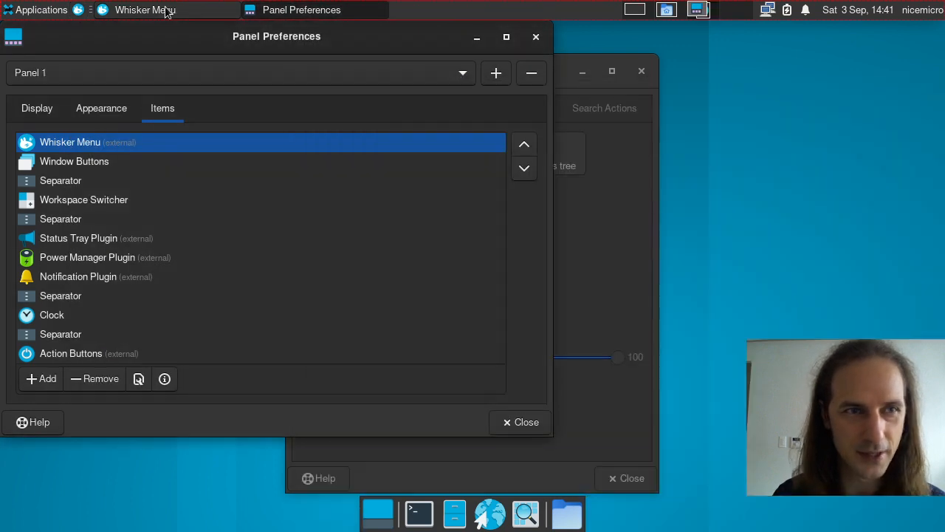
pyautogui.click(77, 9)
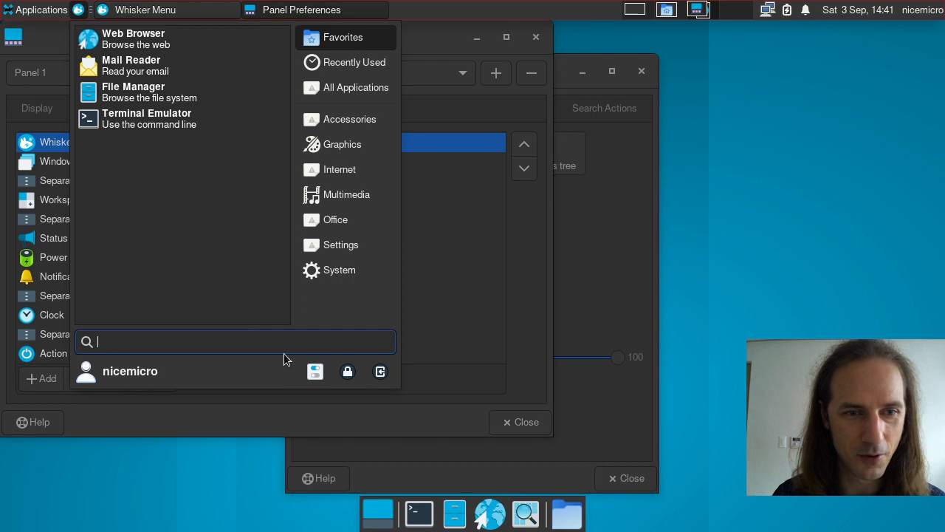
pyautogui.click(344, 374)
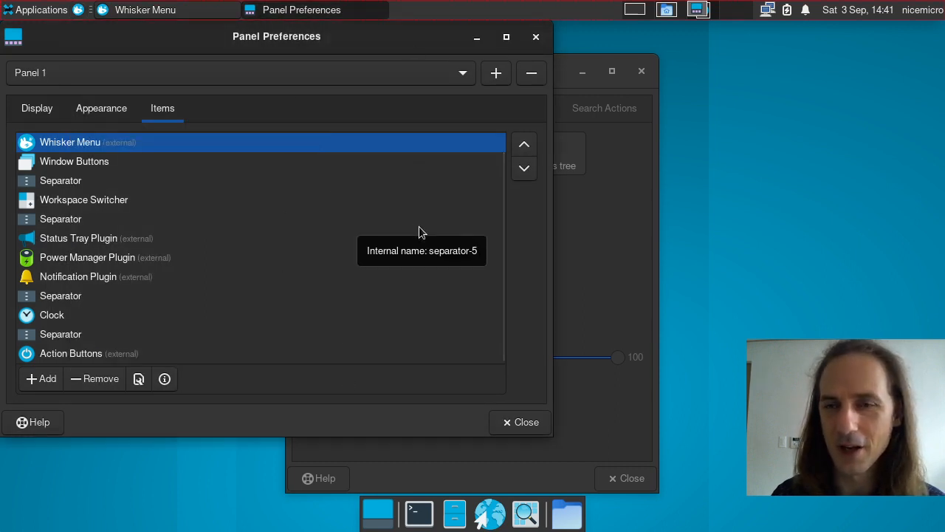
pyautogui.click(77, 11)
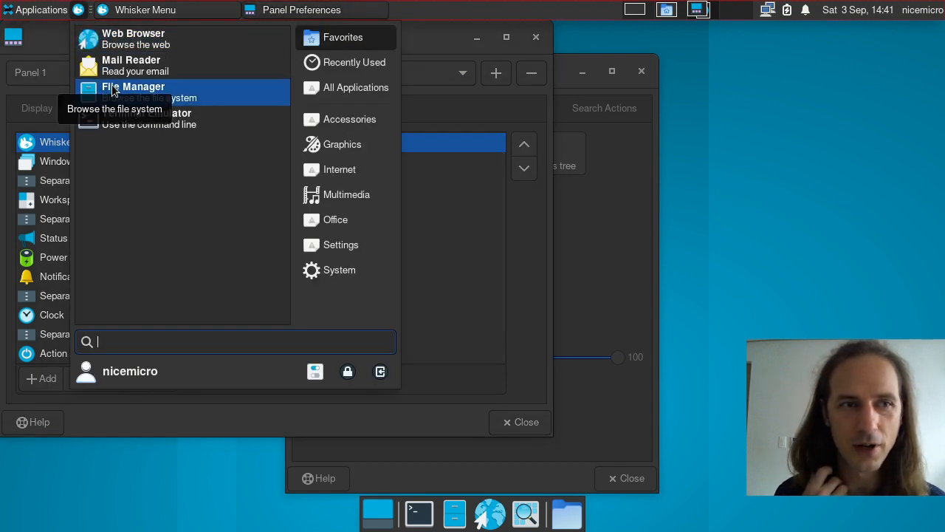
pyautogui.click(703, 42)
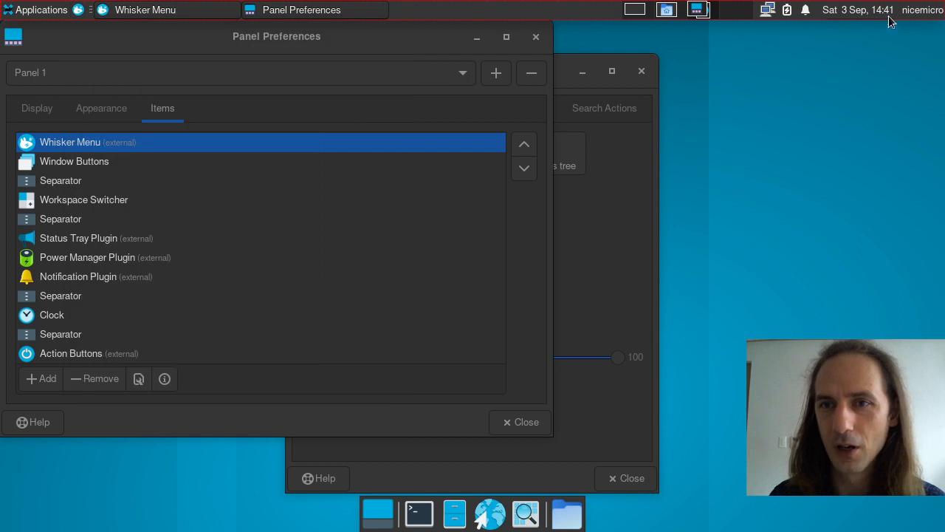
# Step: Log out through the user's session actions menu and confirm
pyautogui.click(923, 11)
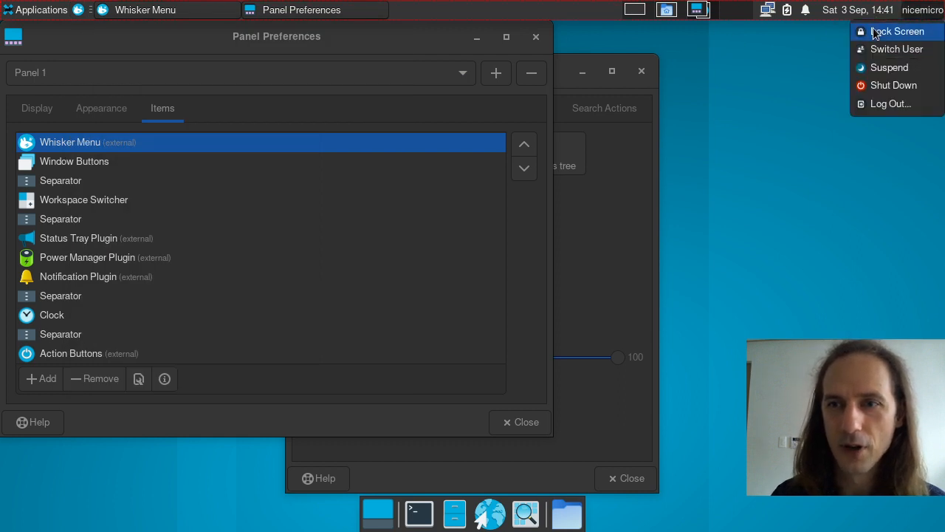
pyautogui.press('Escape')
pyautogui.click(916, 11)
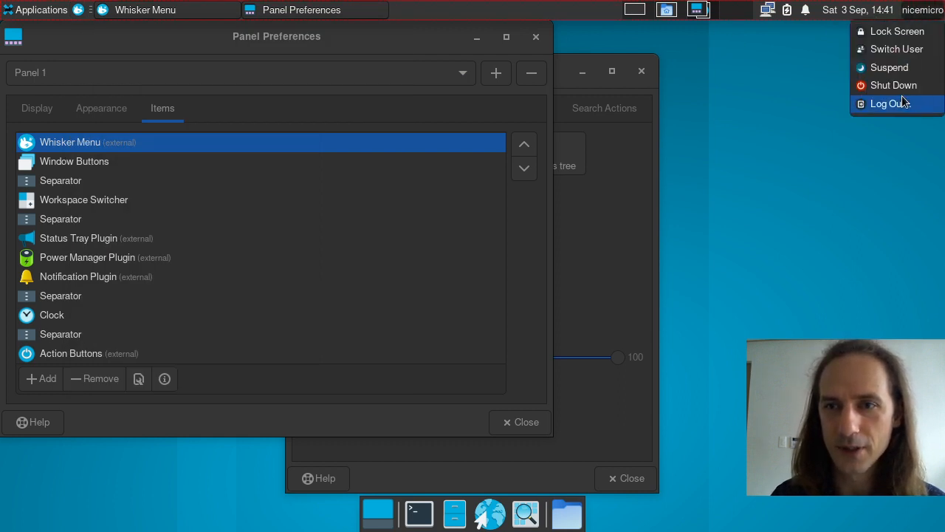
pyautogui.click(901, 101)
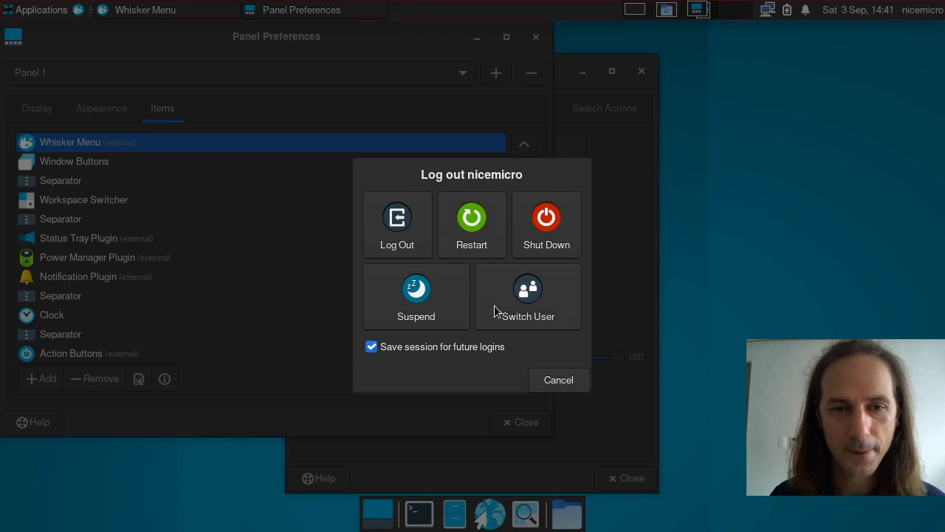
pyautogui.click(391, 249)
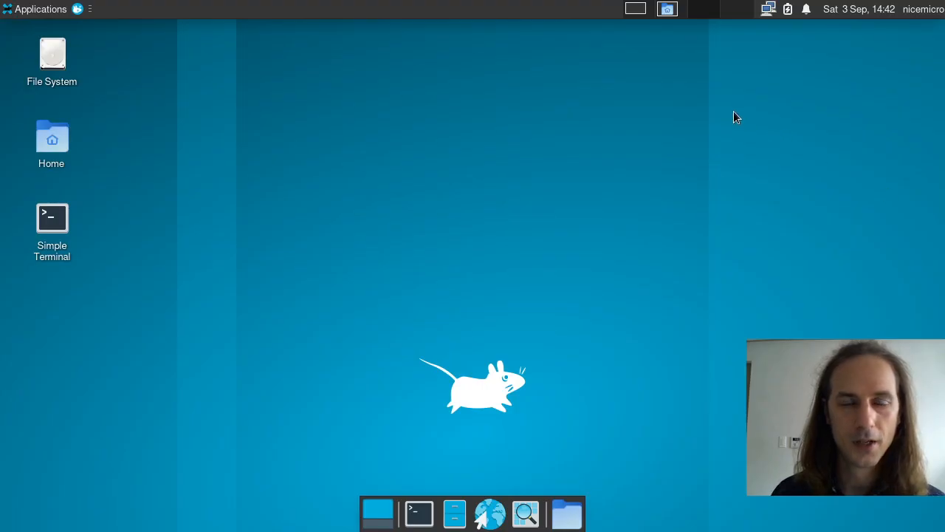
# Step: Check workspaces 1, 2 and 3 in turn
pyautogui.click(643, 11)
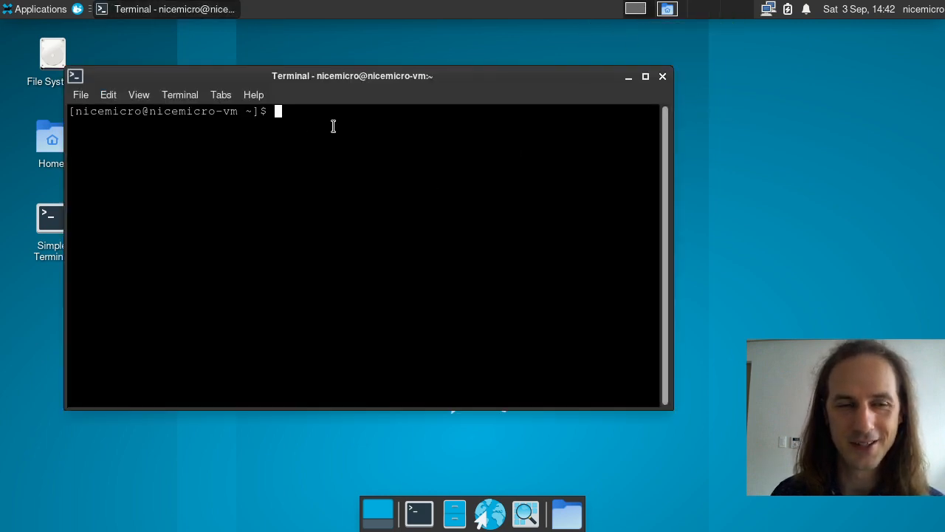
pyautogui.click(662, 13)
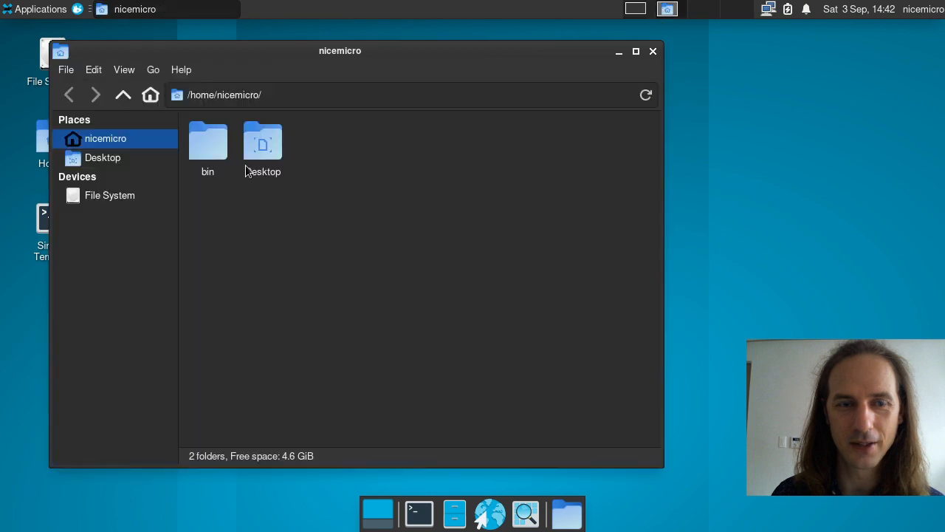
pyautogui.click(700, 11)
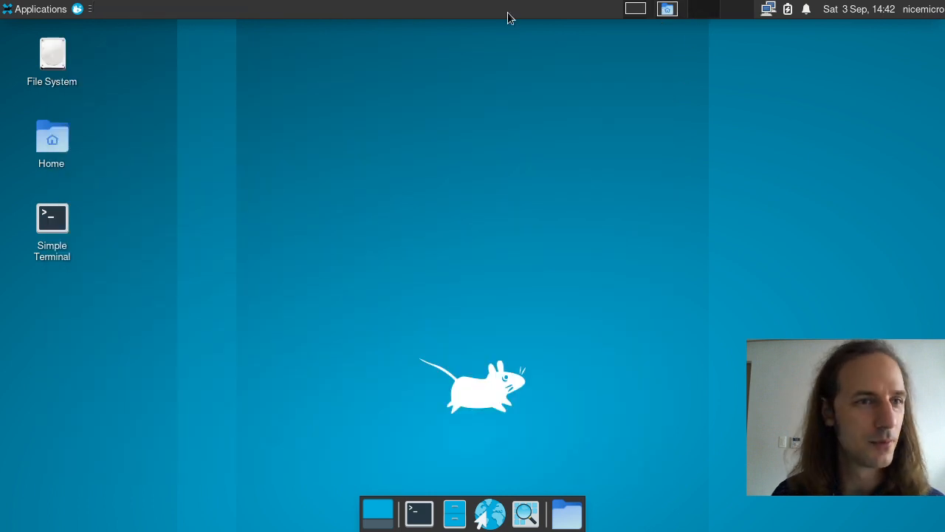
# Step: Lock the screen from the Whisker menu, unlock with the password, and reopen the menu
pyautogui.click(78, 10)
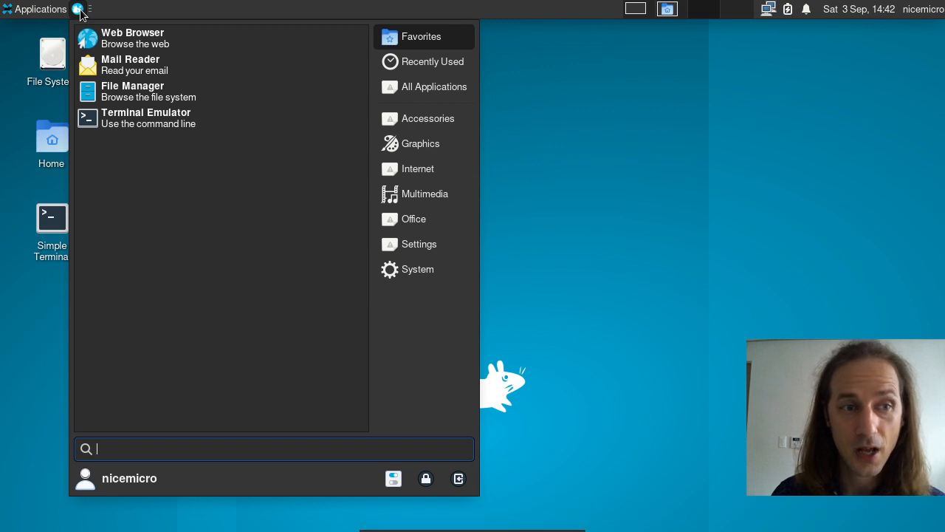
pyautogui.click(426, 478)
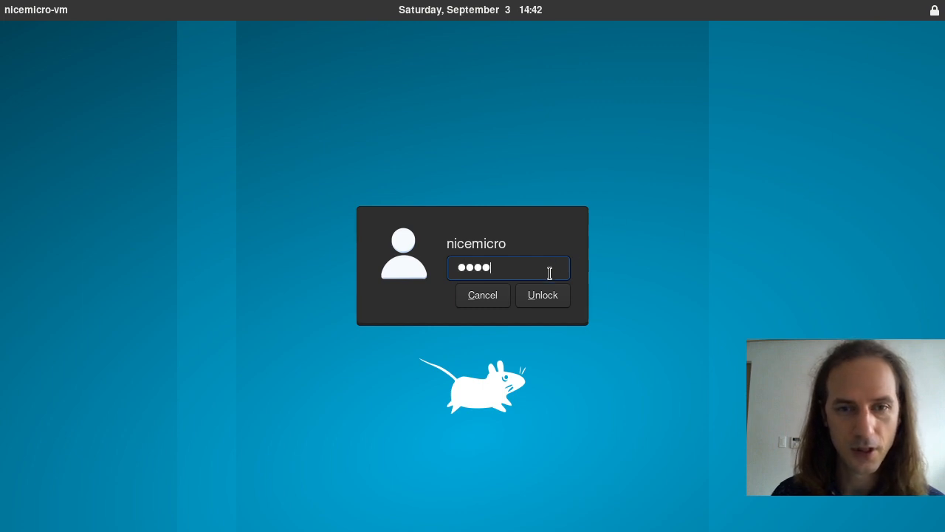
pyautogui.click(547, 304)
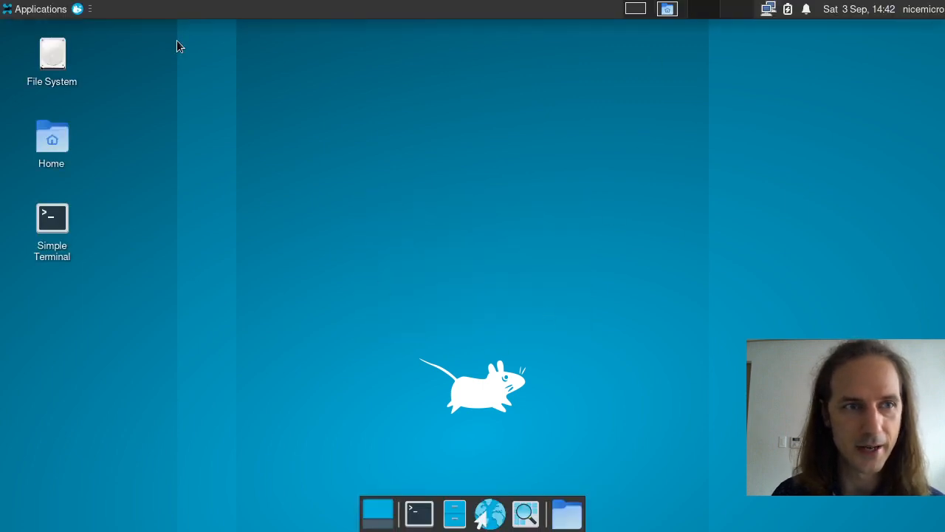
pyautogui.click(77, 9)
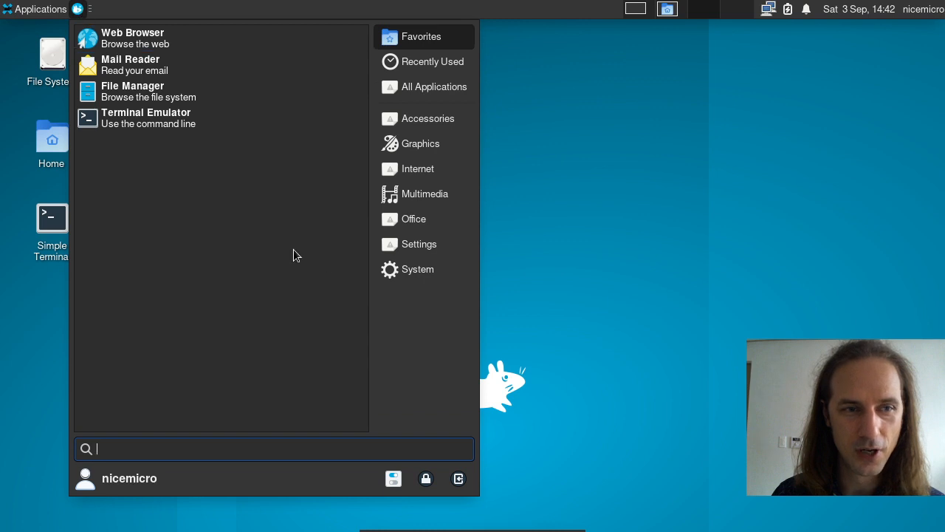
# Step: In Whisker Menu properties choose Show as icons and preview the Internet, Recently Used and All categories
pyautogui.rightClick(78, 9)
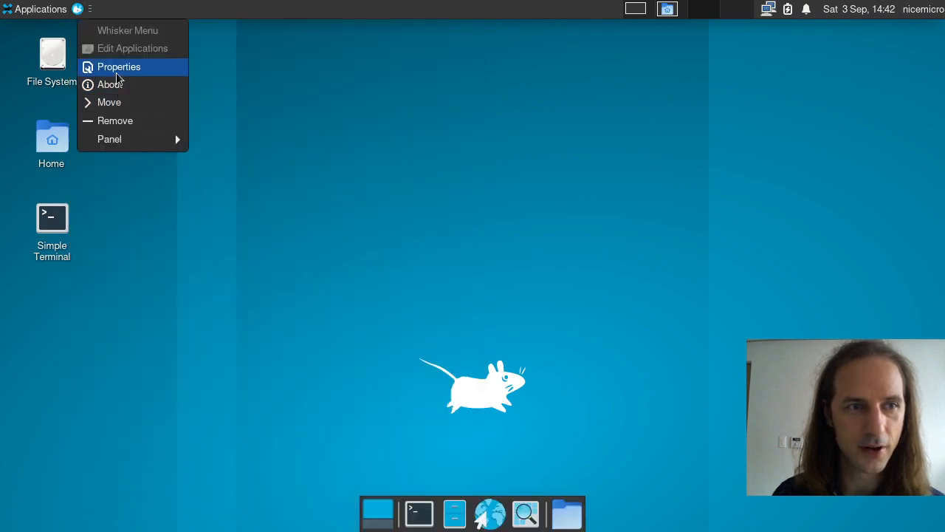
pyautogui.click(147, 68)
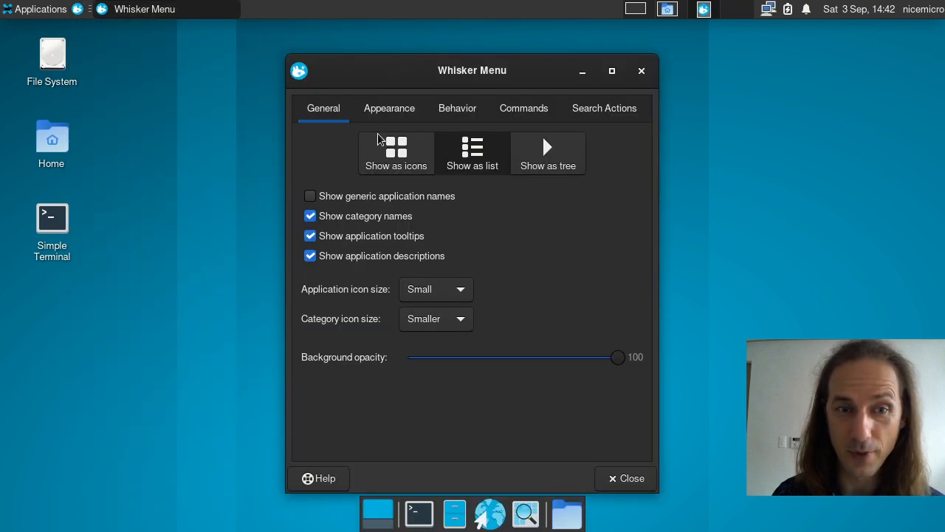
pyautogui.click(408, 159)
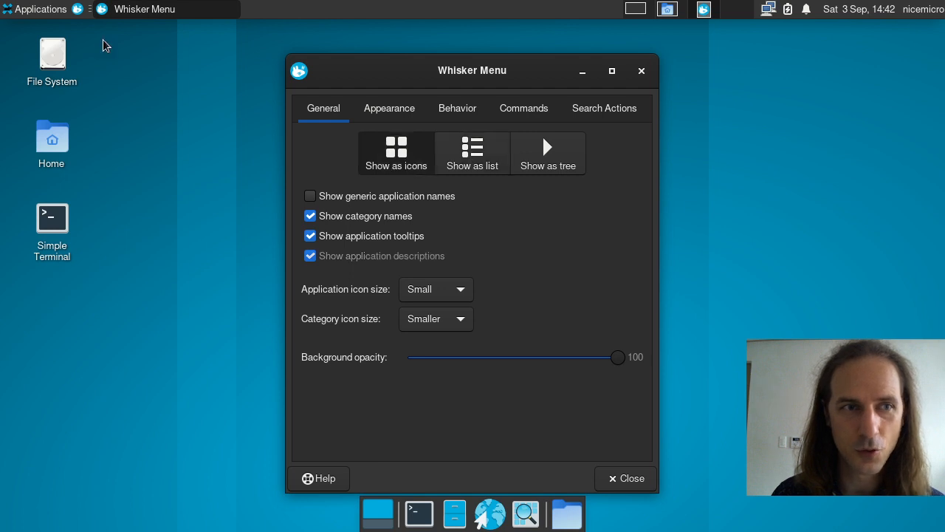
pyautogui.click(77, 9)
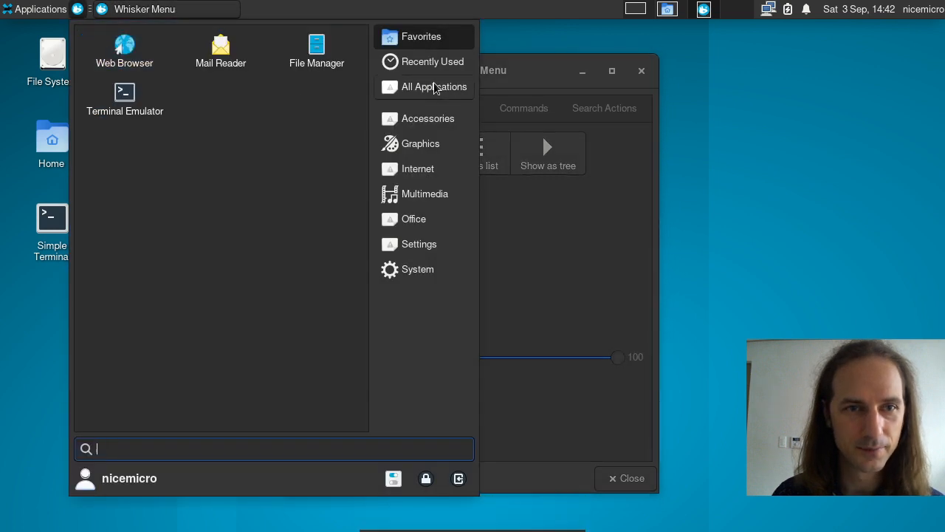
pyautogui.click(430, 121)
pyautogui.click(424, 169)
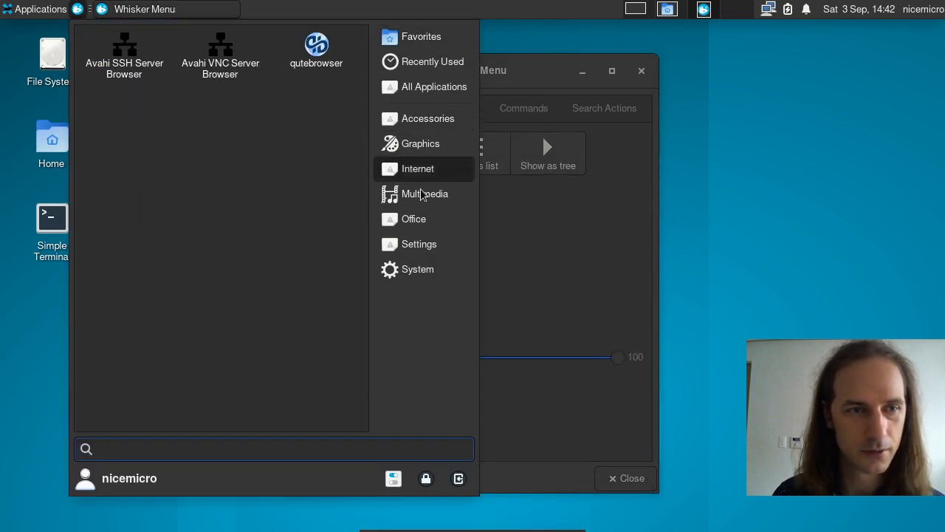
pyautogui.click(432, 63)
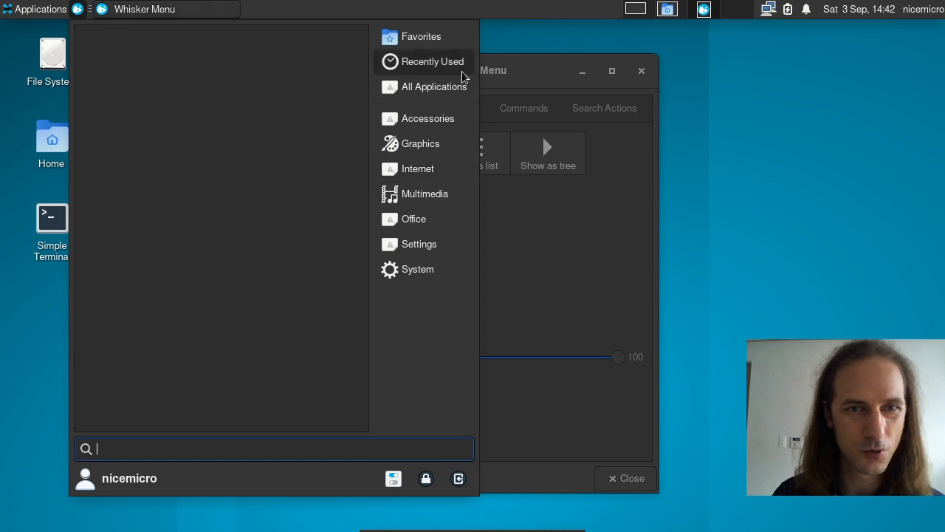
pyautogui.click(424, 87)
pyautogui.click(517, 253)
# Step: Preview the menu with Show as list, then Show as tree
pyautogui.click(473, 155)
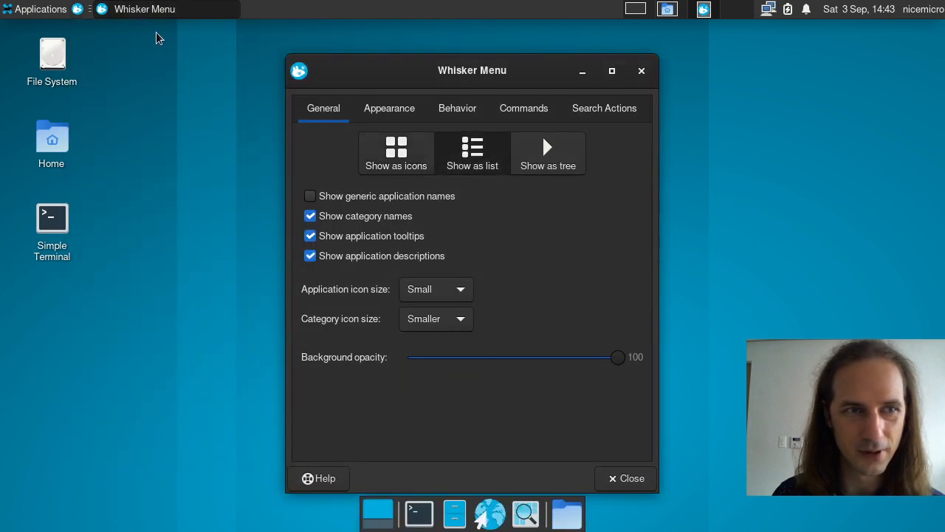
pyautogui.click(78, 10)
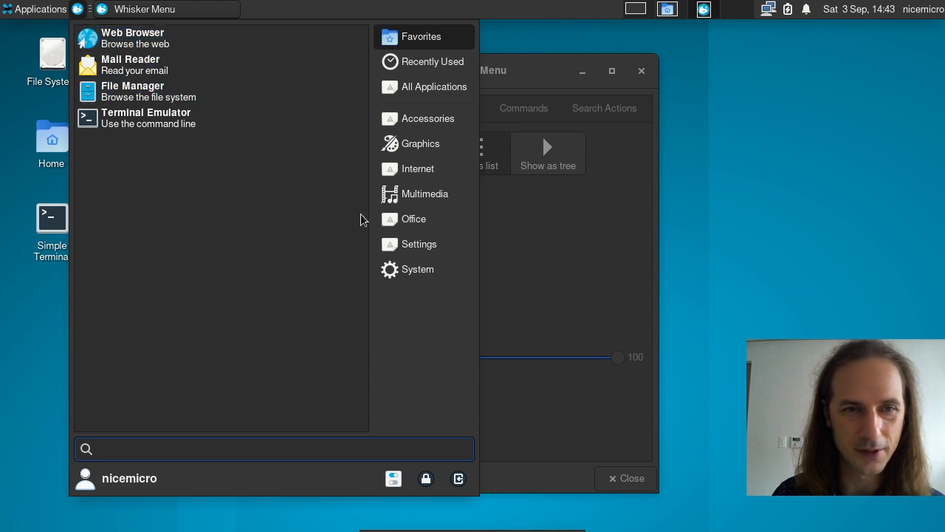
pyautogui.click(536, 256)
pyautogui.click(539, 158)
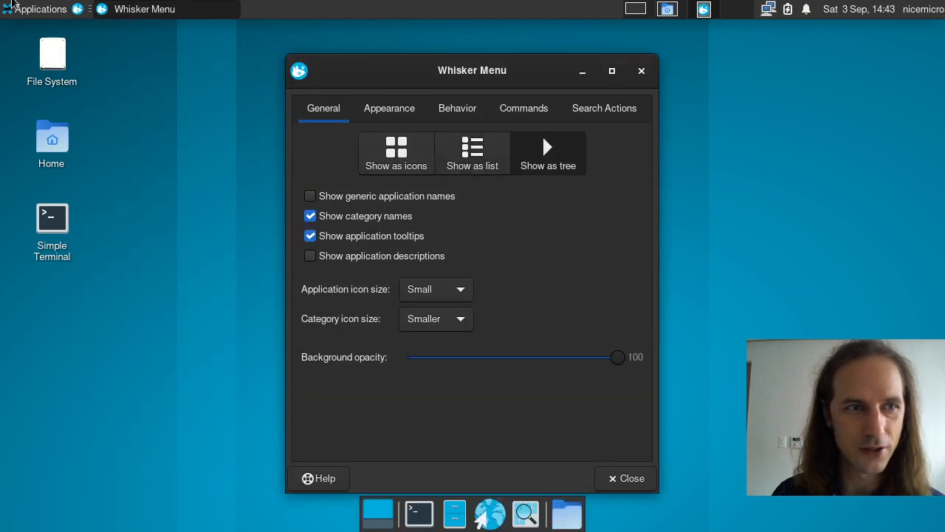
pyautogui.click(78, 10)
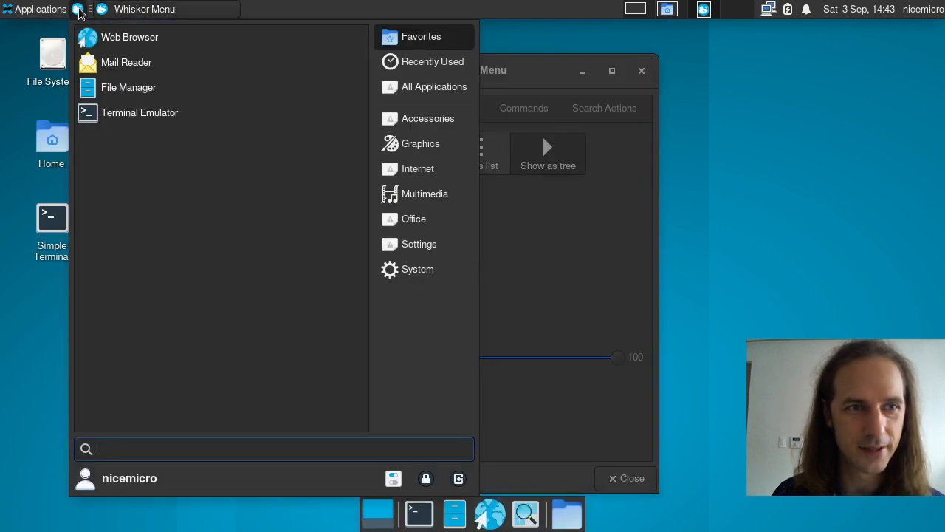
pyautogui.click(403, 149)
pyautogui.click(397, 44)
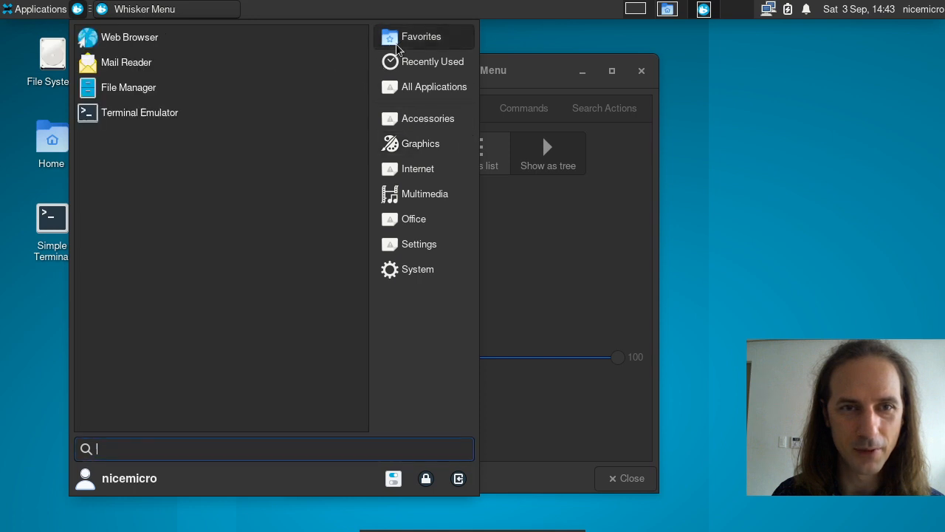
pyautogui.click(515, 271)
# Step: Settle on Show as icons and bring up the Appearance options
pyautogui.click(445, 170)
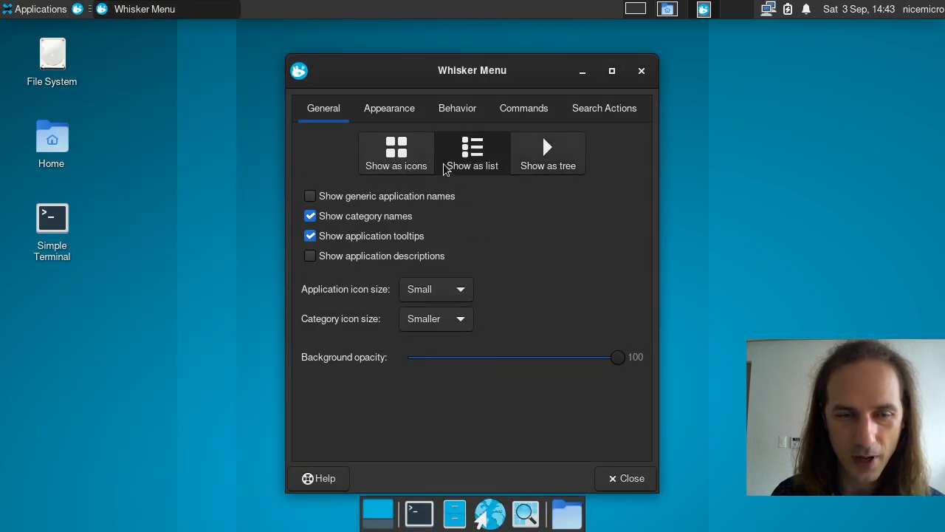
pyautogui.click(421, 163)
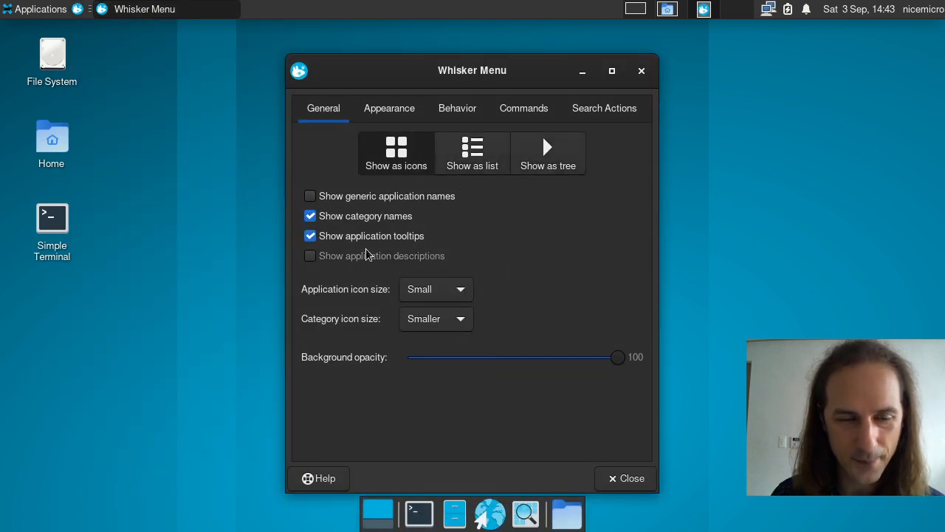
pyautogui.click(402, 108)
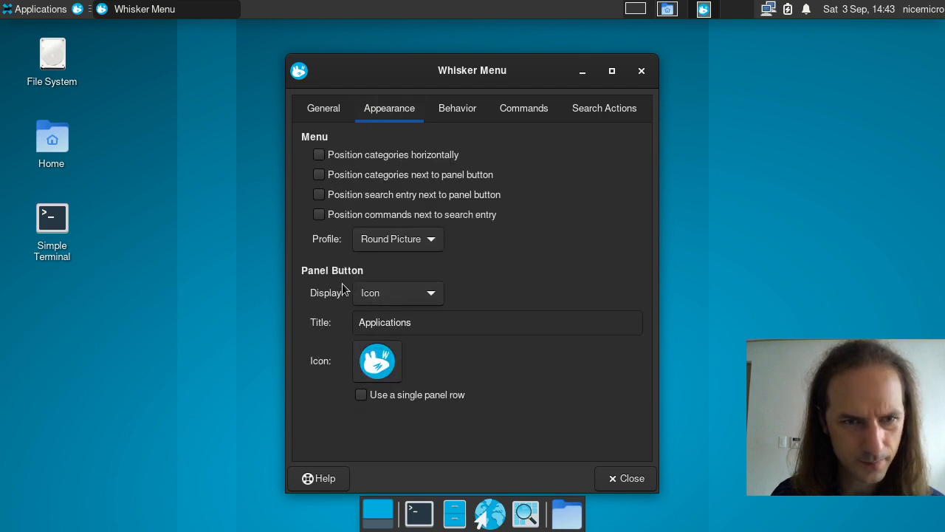
# Step: Set the panel button Display to Icon and title and preview the titled button
pyautogui.click(419, 294)
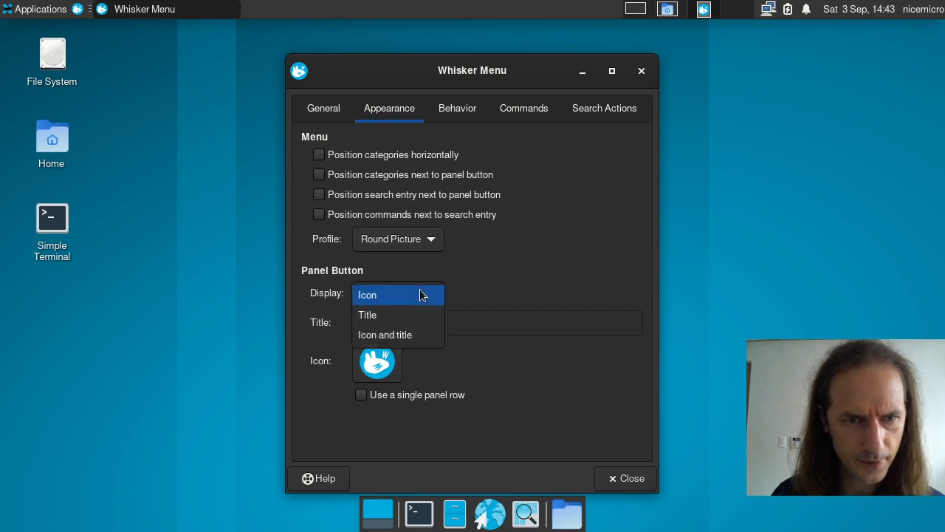
pyautogui.click(376, 334)
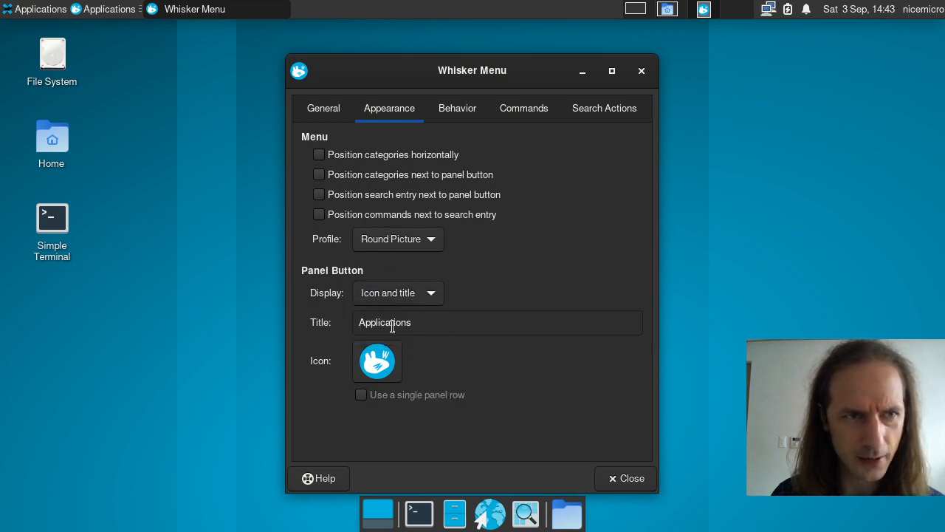
pyautogui.click(102, 8)
pyautogui.click(34, 10)
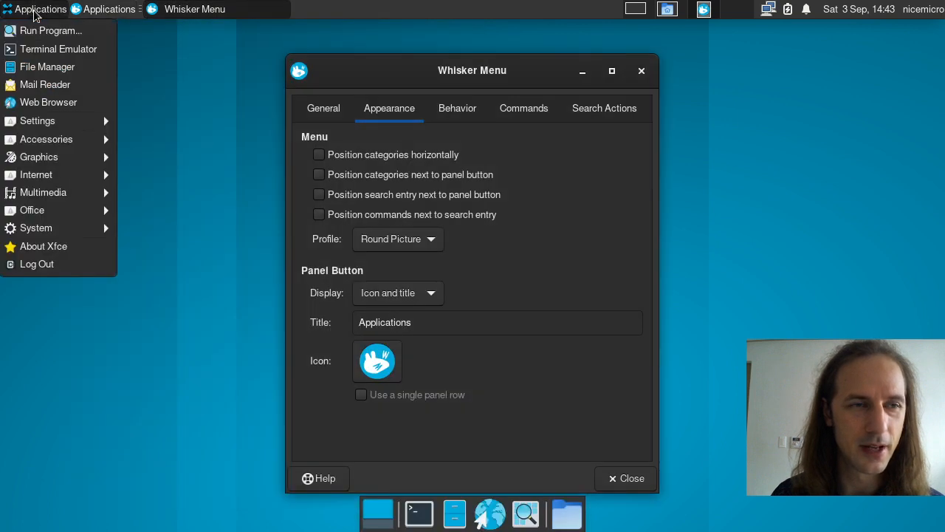
pyautogui.click(88, 10)
pyautogui.click(89, 9)
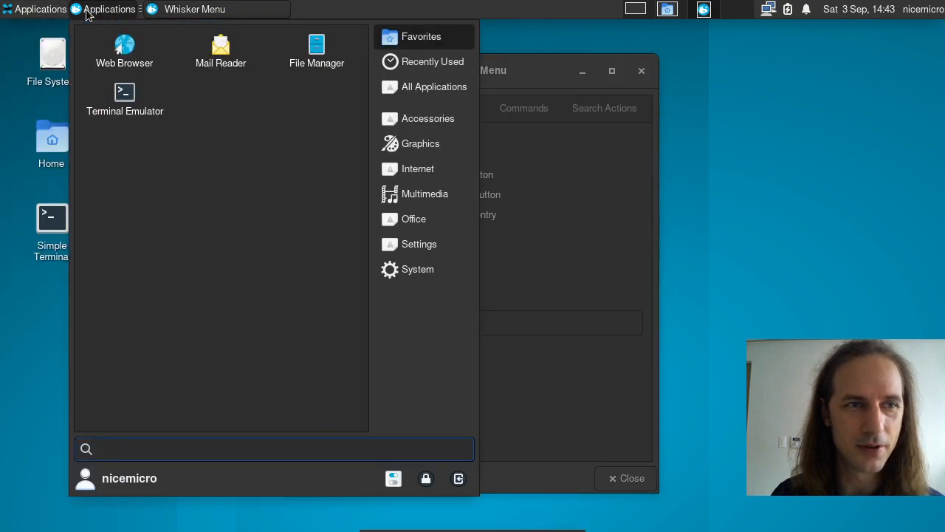
pyautogui.click(537, 243)
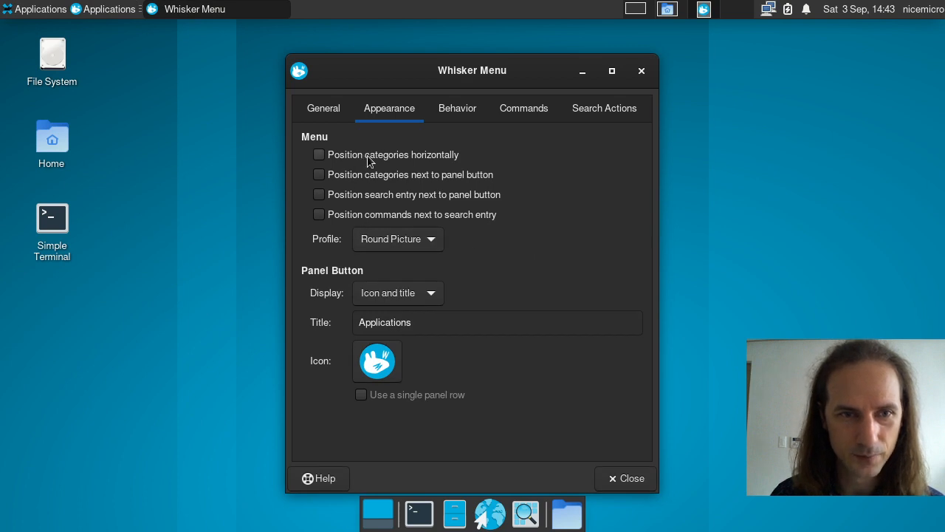
# Step: Enable 'Position categories next to panel button' and preview the new layout
pyautogui.click(417, 181)
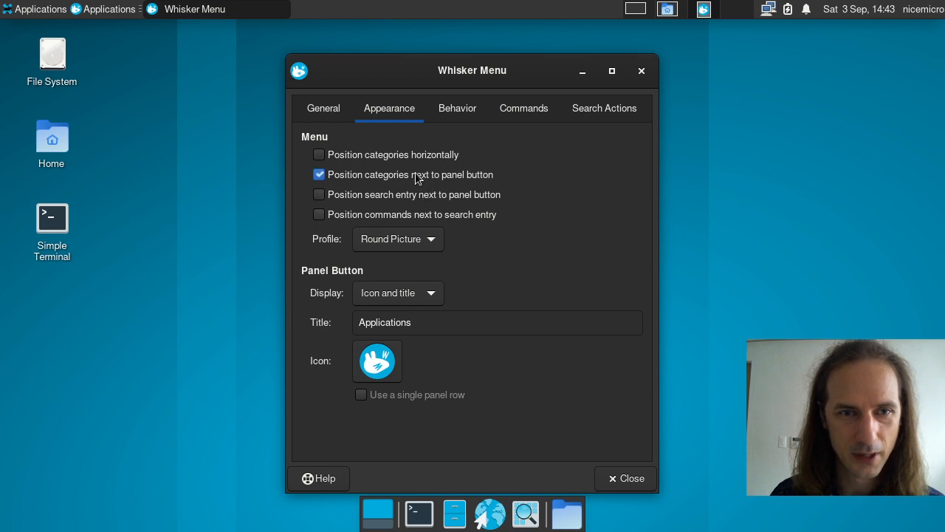
pyautogui.click(86, 14)
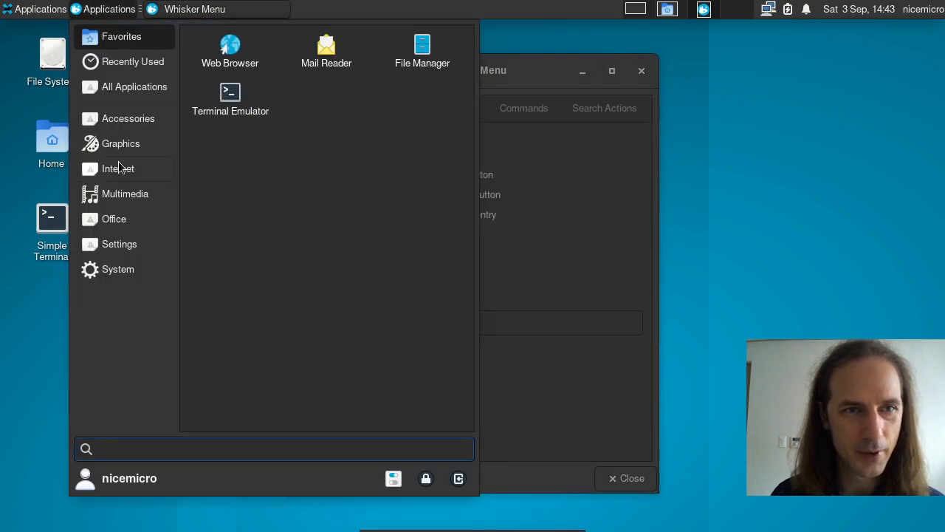
pyautogui.click(556, 157)
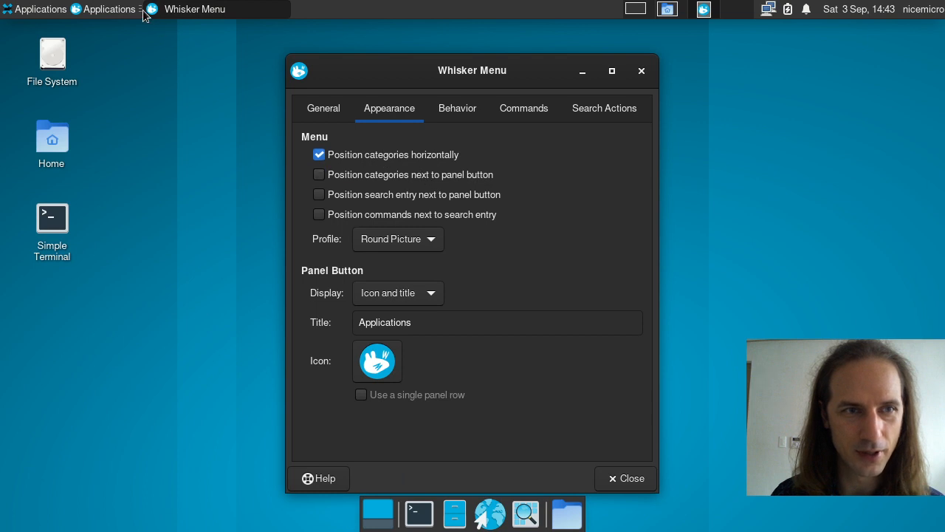
pyautogui.click(108, 9)
pyautogui.click(595, 155)
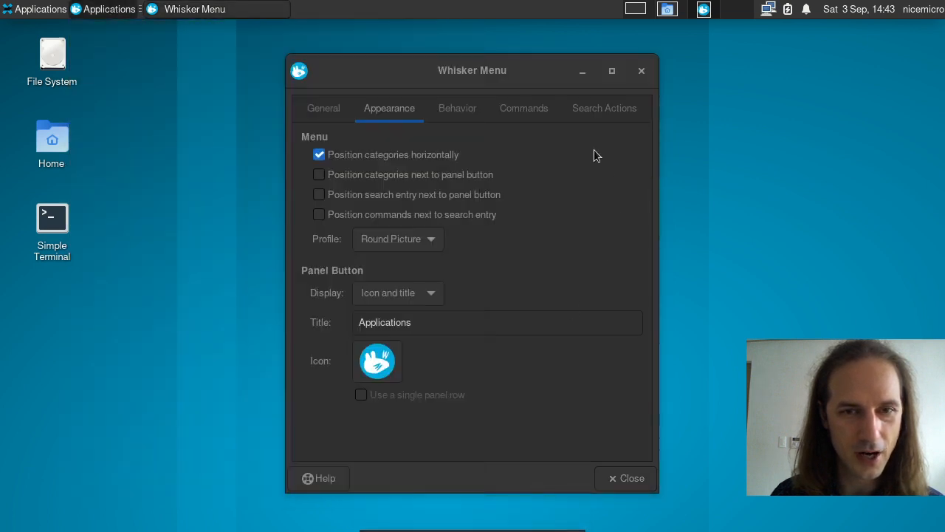
pyautogui.click(100, 13)
pyautogui.click(100, 14)
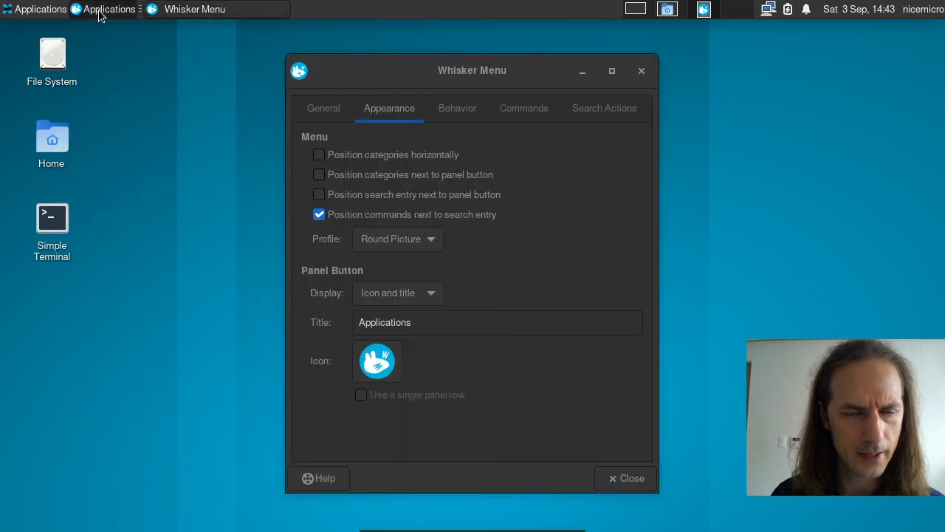
# Step: Try horizontal categories, preview, then turn horizontal layout off again
pyautogui.click(324, 177)
pyautogui.click(319, 158)
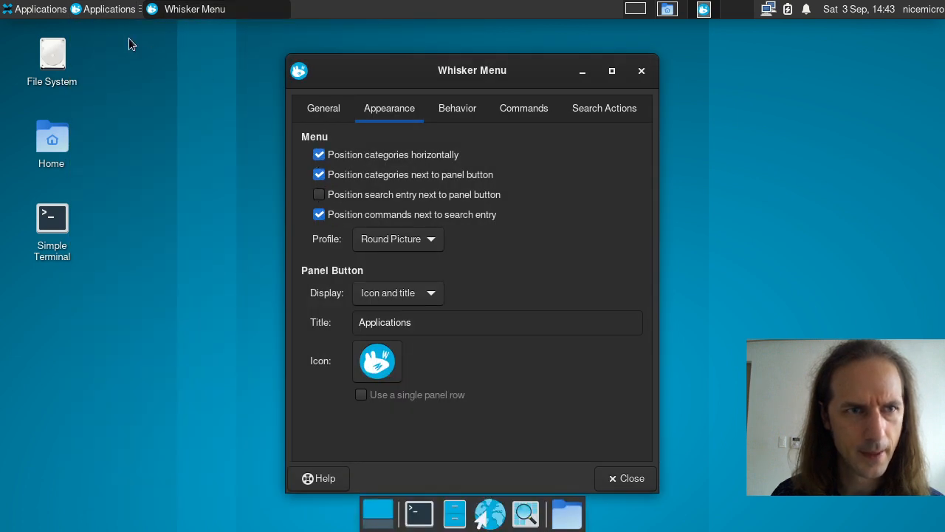
pyautogui.click(104, 14)
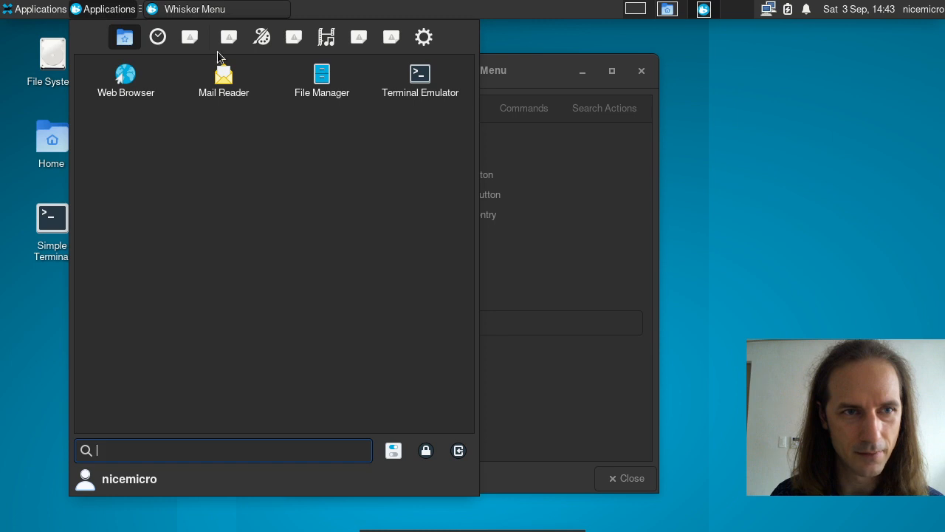
pyautogui.click(482, 201)
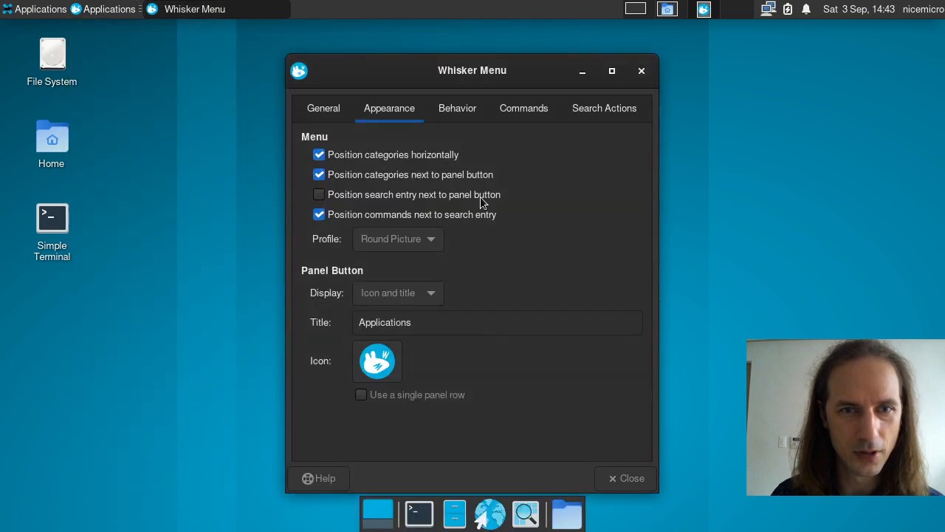
pyautogui.click(353, 156)
pyautogui.click(104, 9)
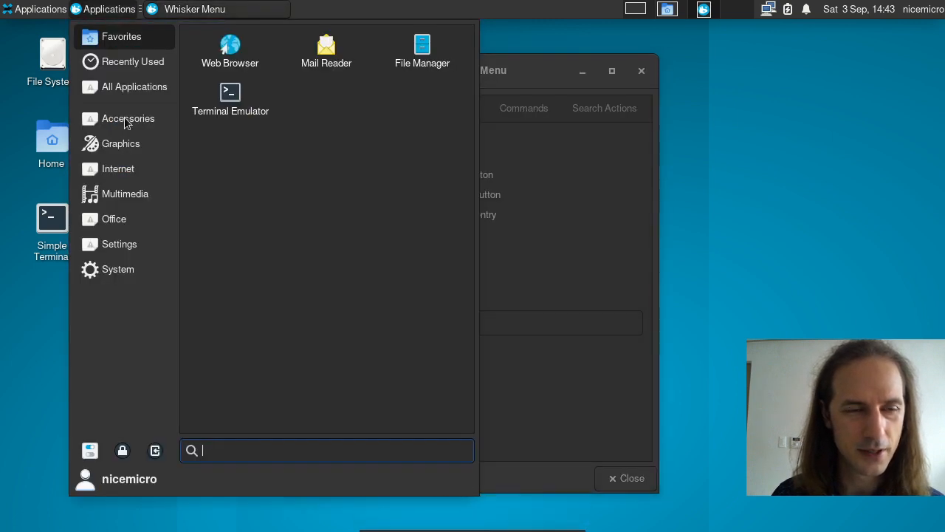
pyautogui.click(584, 203)
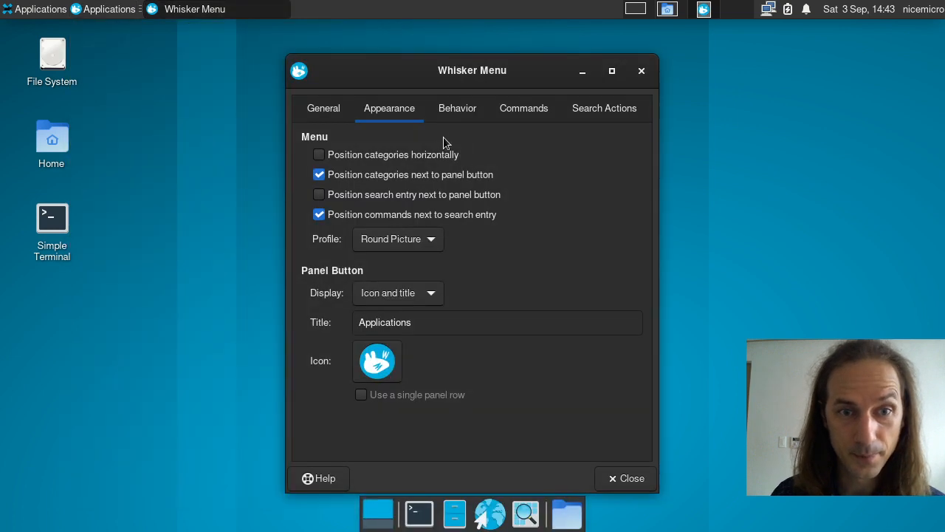
pyautogui.click(446, 126)
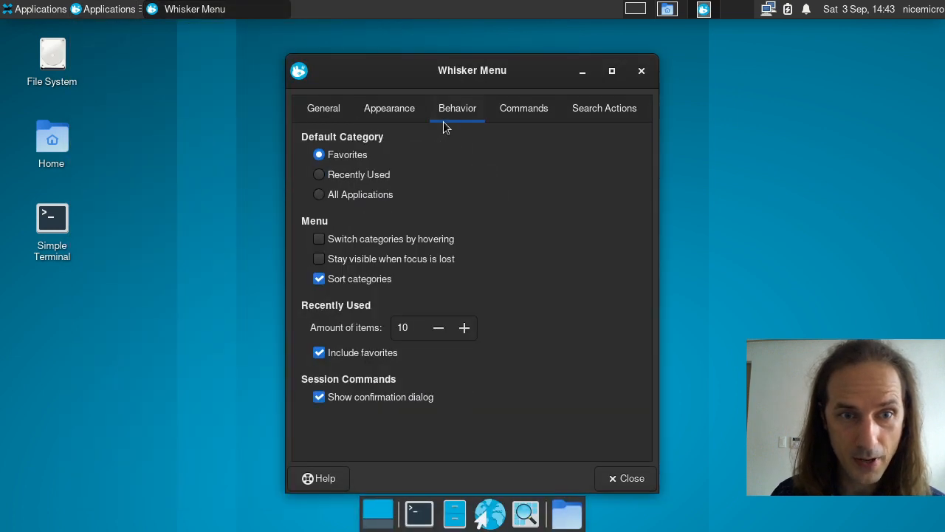
# Step: Make All Applications the default category and check it in the menu
pyautogui.click(347, 194)
pyautogui.click(102, 10)
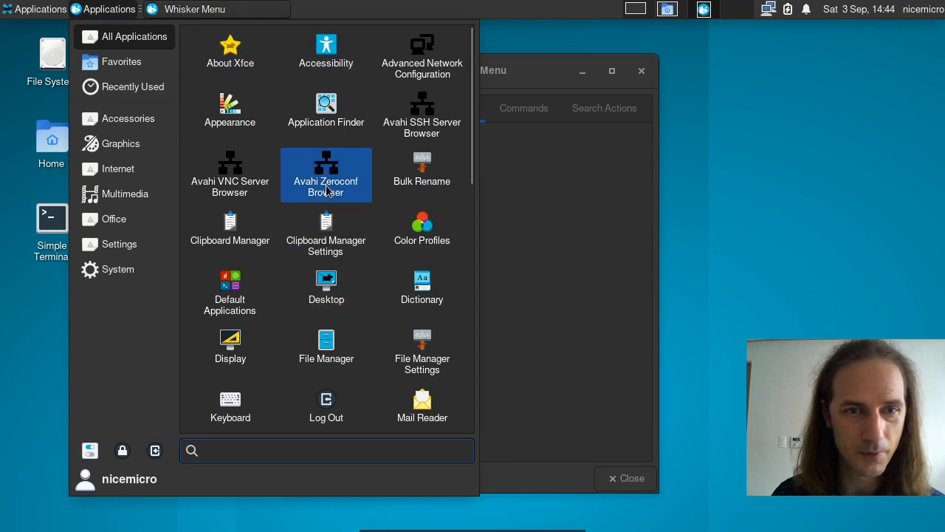
pyautogui.scroll(-5, 327, 191)
pyautogui.scroll(5, 327, 190)
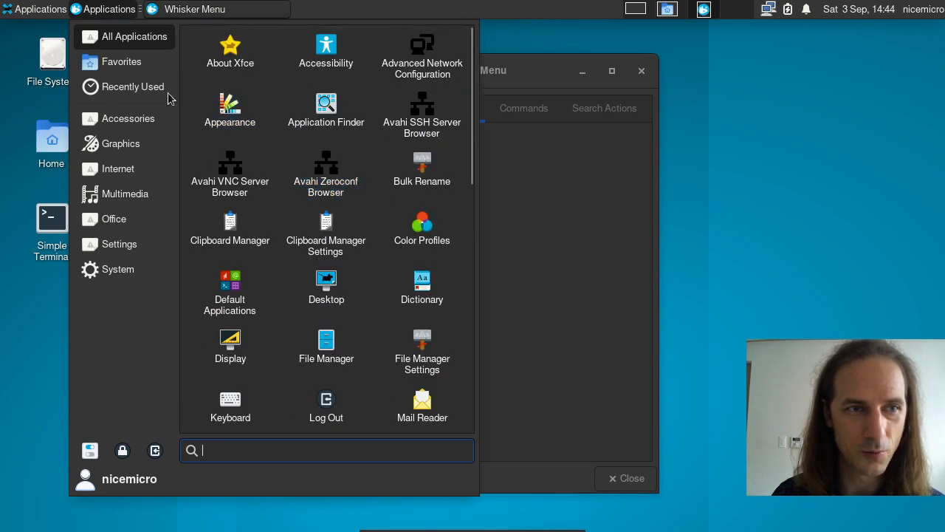
pyautogui.click(121, 62)
pyautogui.click(578, 177)
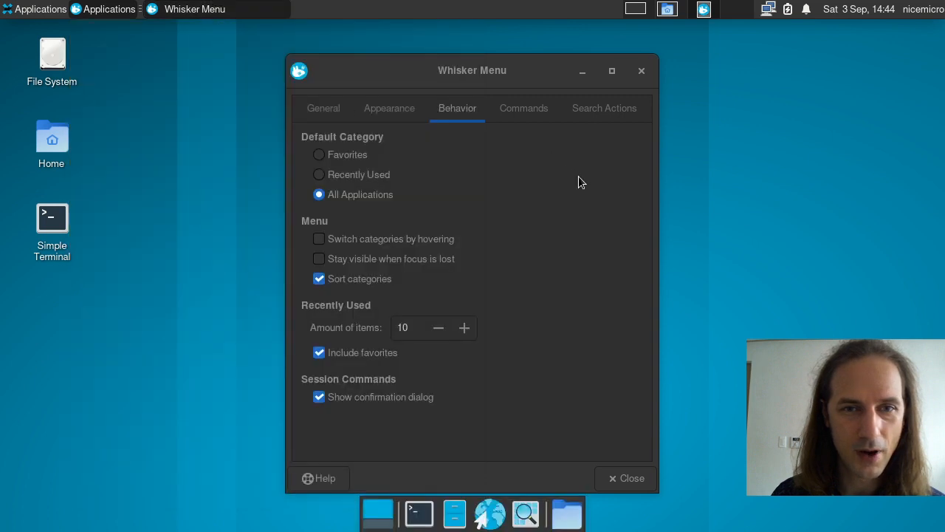
# Step: Try Recently Used and Favorites as defaults, then return to All Applications
pyautogui.click(351, 168)
pyautogui.click(346, 156)
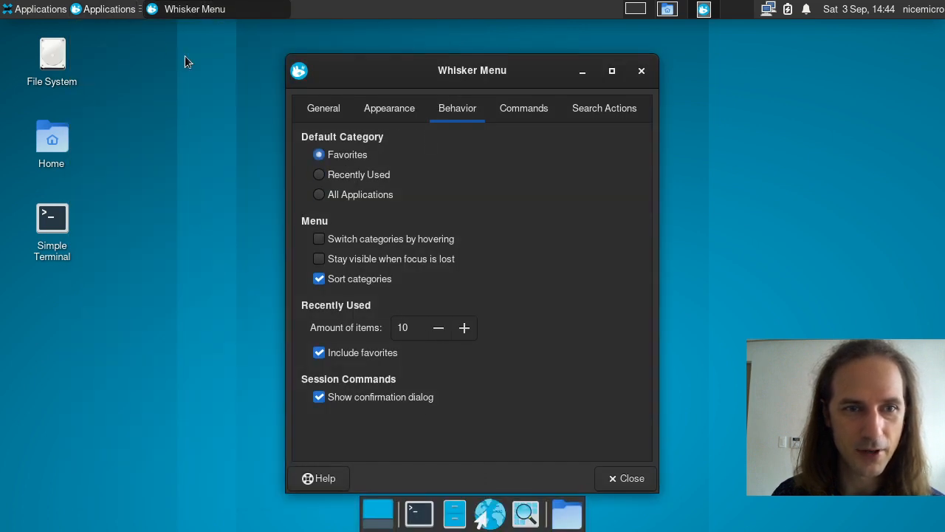
pyautogui.click(104, 9)
pyautogui.click(104, 10)
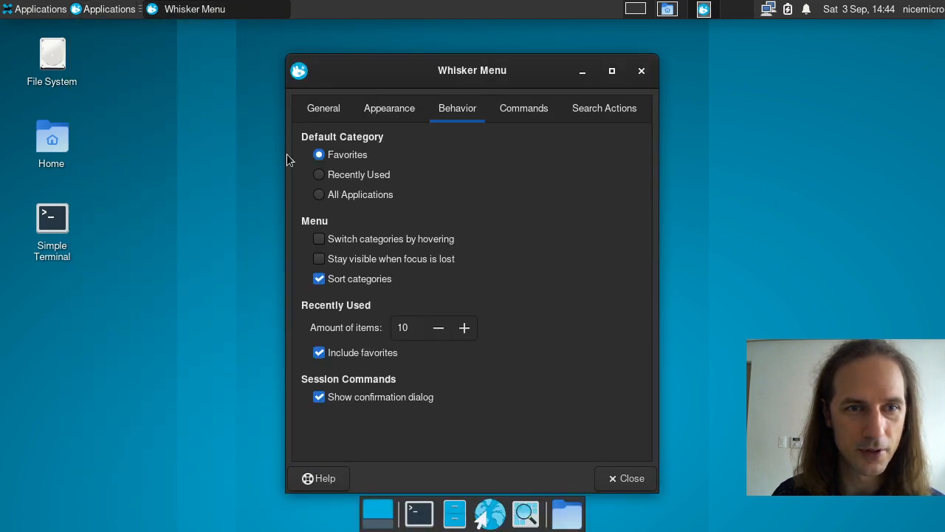
pyautogui.click(105, 15)
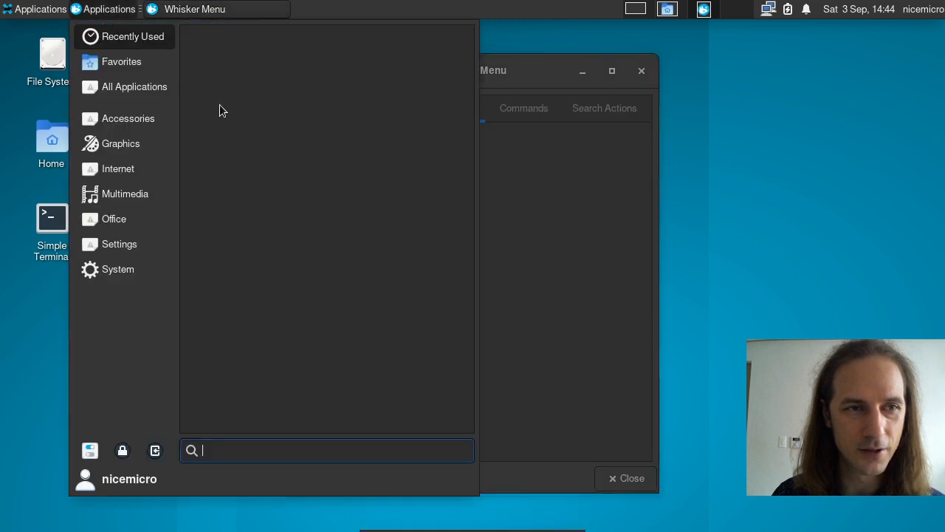
pyautogui.click(112, 16)
pyautogui.click(384, 196)
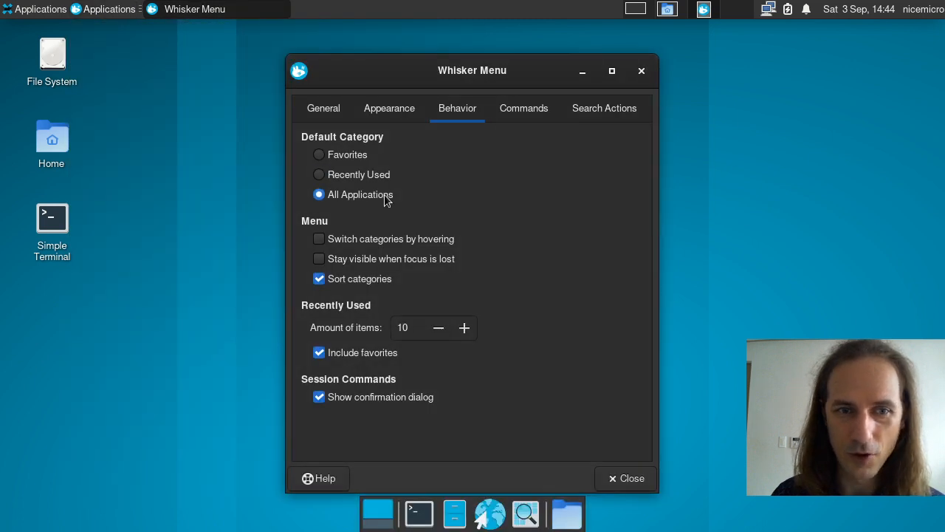
# Step: Turn on switching categories by hovering and test it in the menu
pyautogui.click(353, 240)
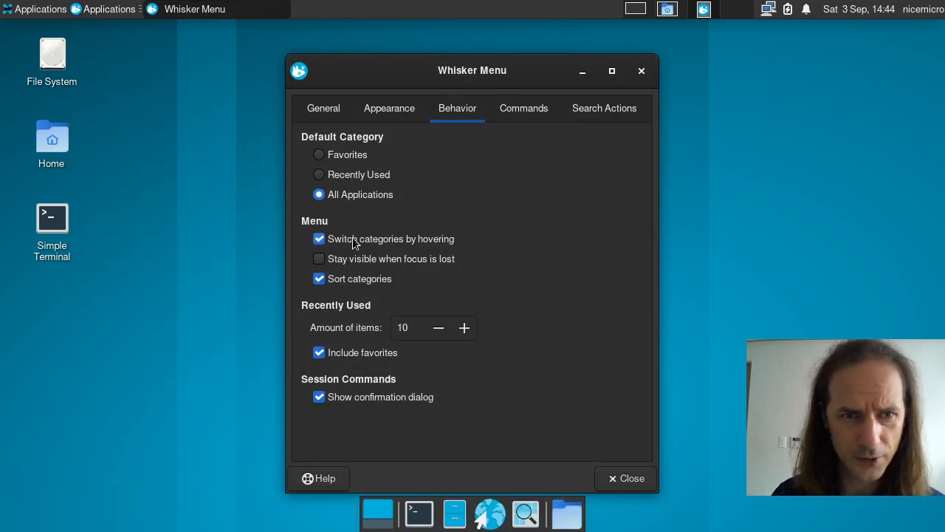
pyautogui.click(96, 14)
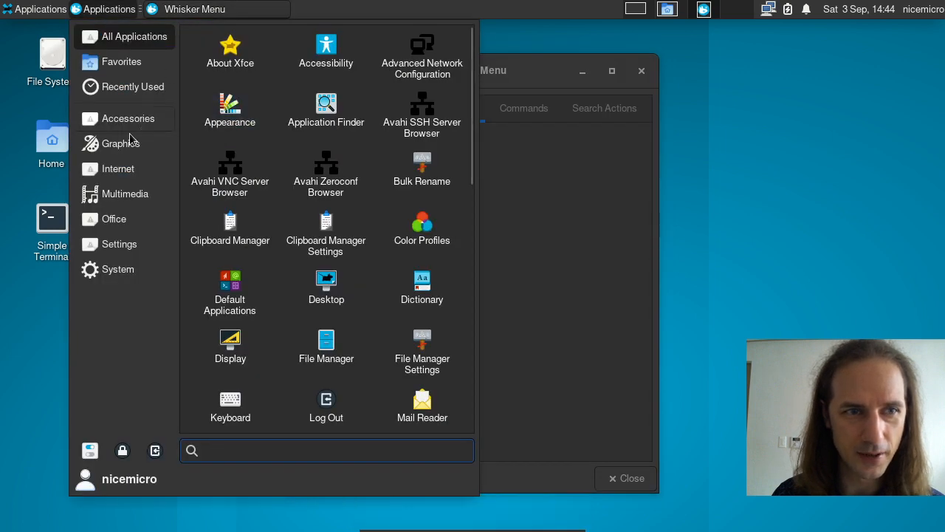
pyautogui.moveTo(127, 142)
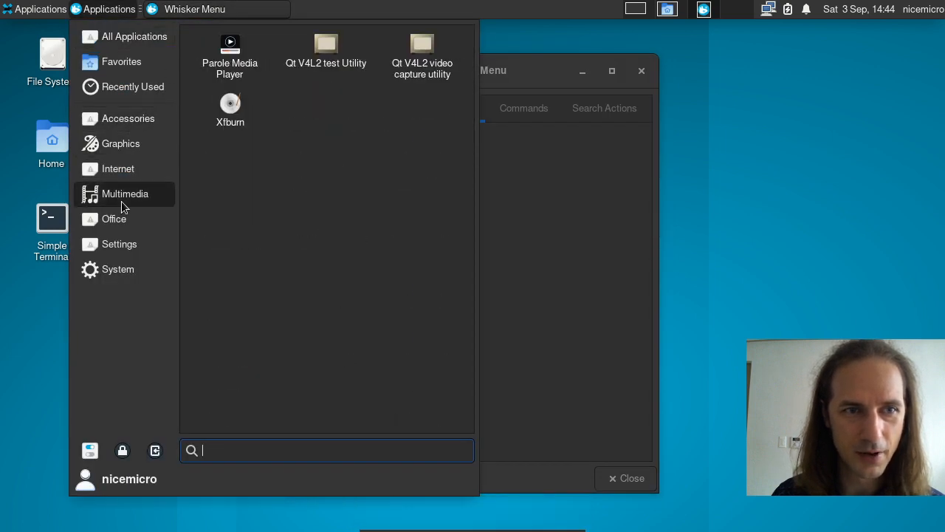
pyautogui.moveTo(122, 220)
pyautogui.click(657, 228)
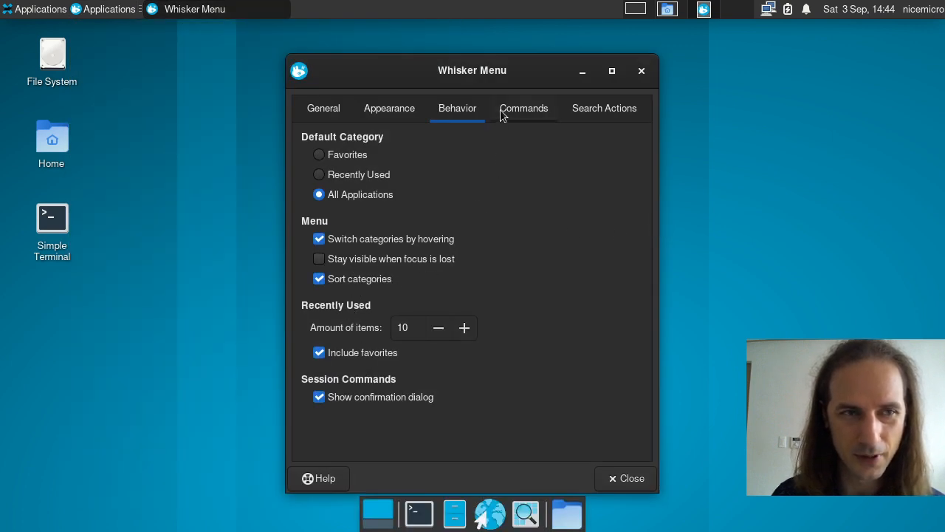
pyautogui.click(93, 15)
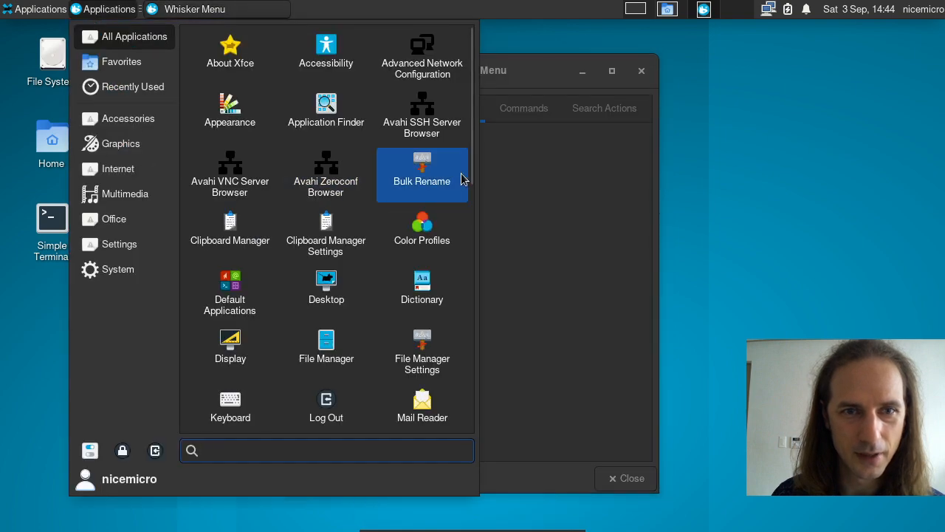
pyautogui.click(101, 12)
pyautogui.click(100, 12)
pyautogui.click(655, 253)
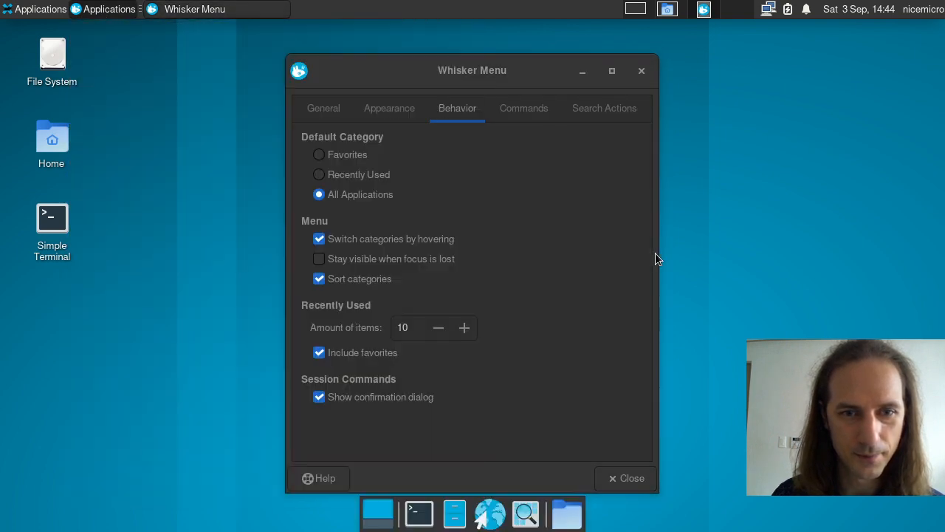
# Step: Test keeping the menu visible when focus is lost, then switch that option off
pyautogui.click(495, 112)
pyautogui.click(457, 107)
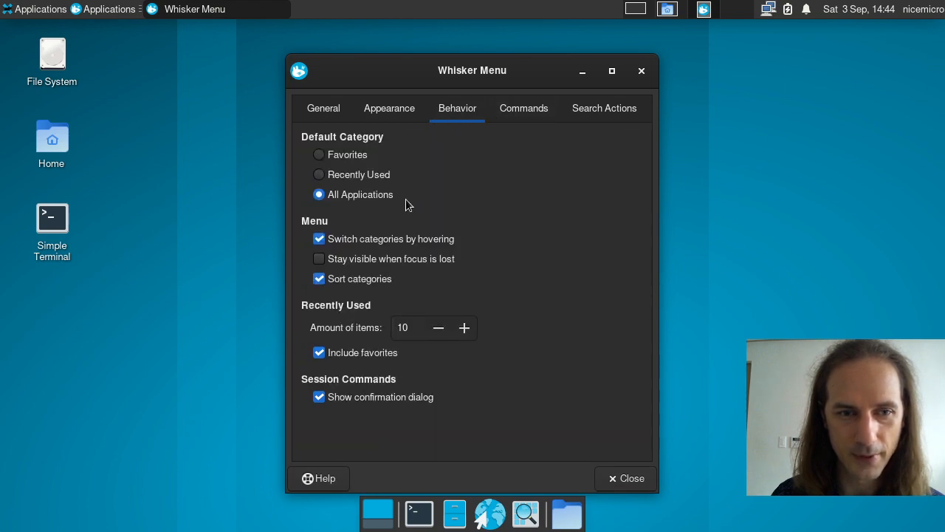
pyautogui.click(361, 260)
pyautogui.click(93, 12)
pyautogui.click(94, 12)
pyautogui.click(93, 12)
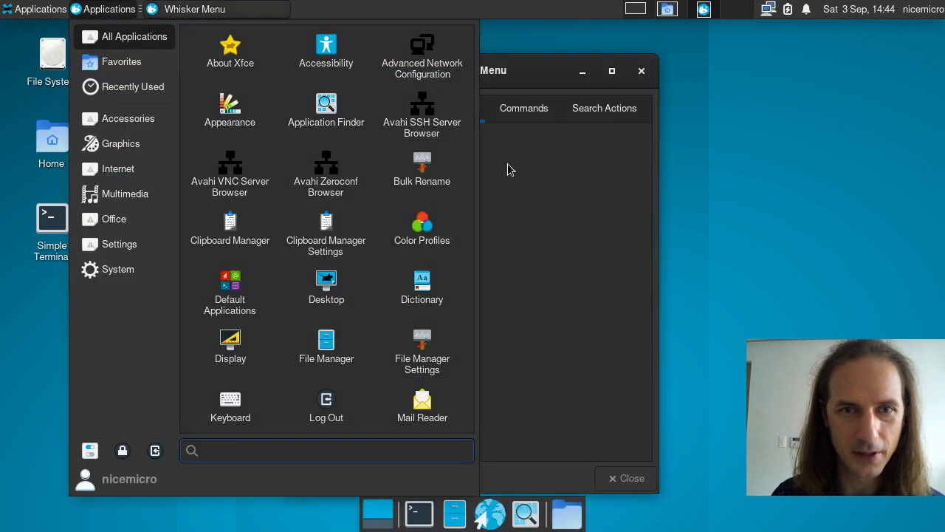
pyautogui.click(99, 10)
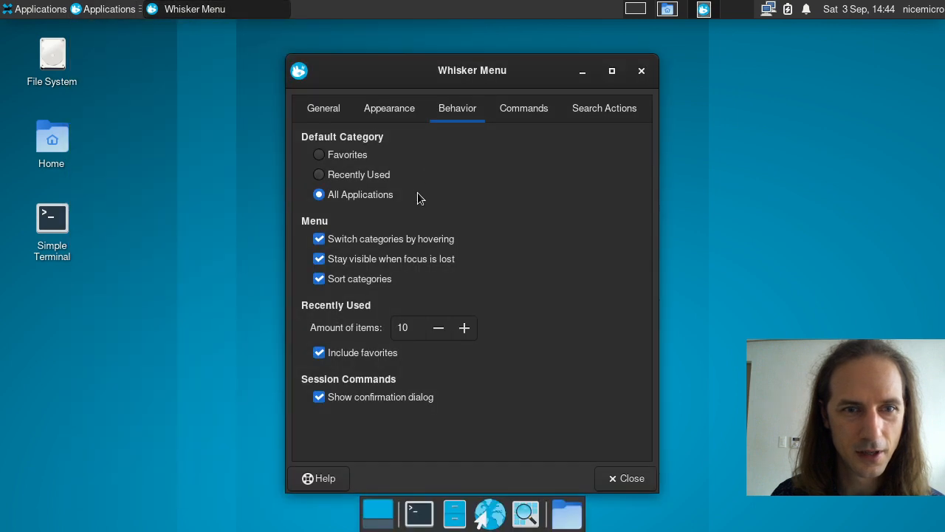
pyautogui.click(378, 266)
pyautogui.click(110, 8)
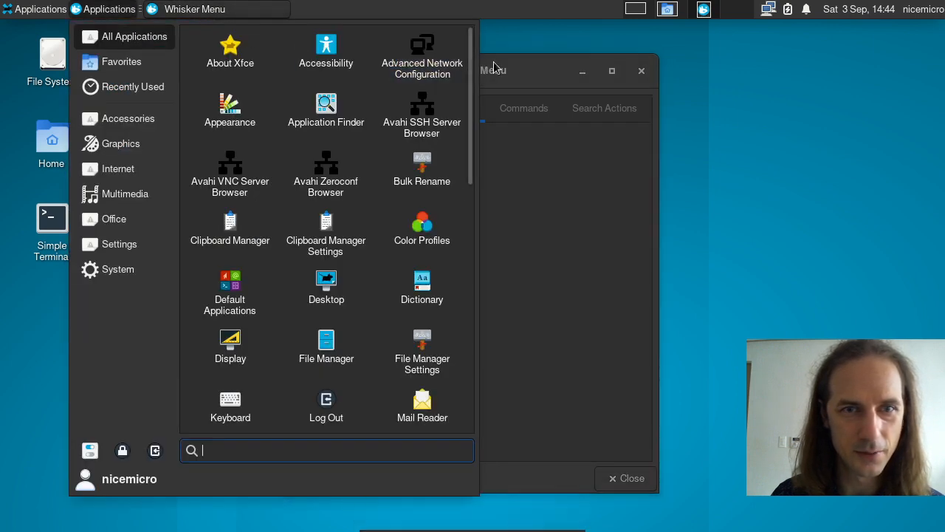
pyautogui.click(506, 62)
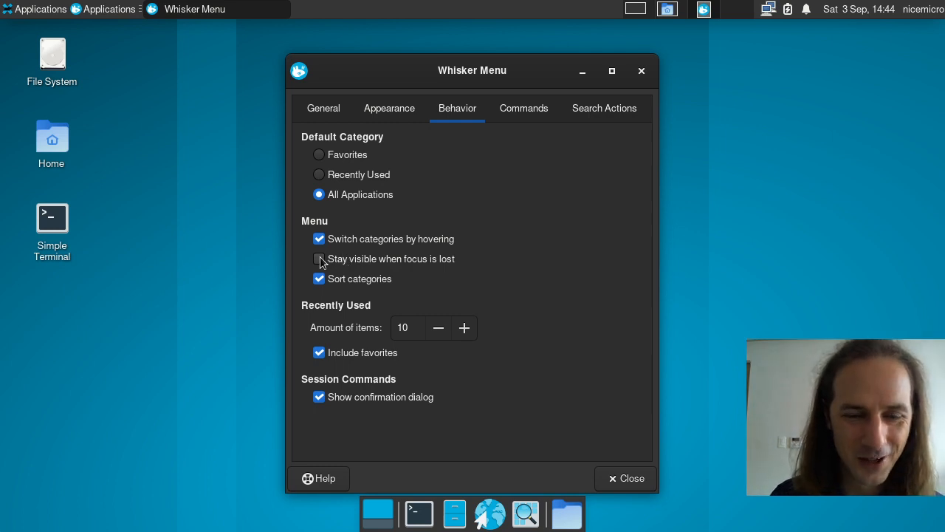
# Step: Close the Whisker Menu settings, recheck the classic Applications menu, and open a terminal with Ctrl+Alt+T
pyautogui.click(496, 109)
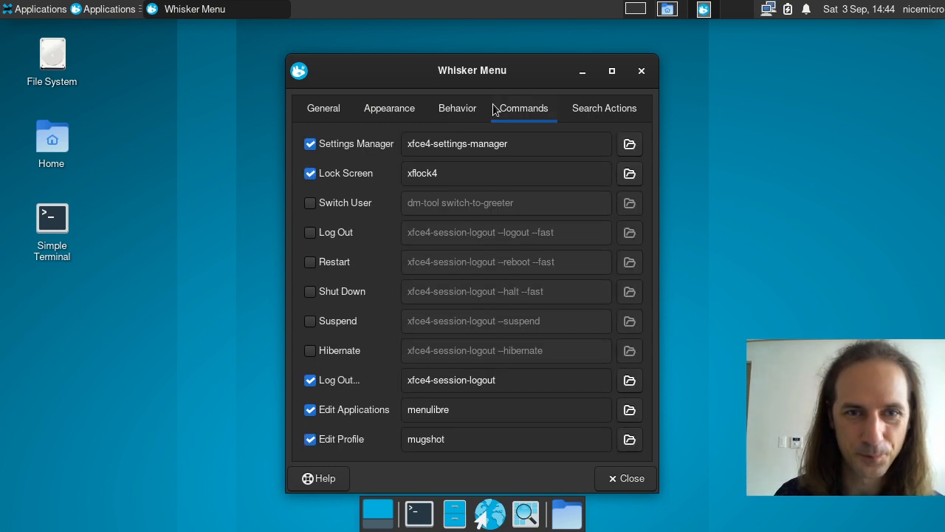
pyautogui.click(642, 71)
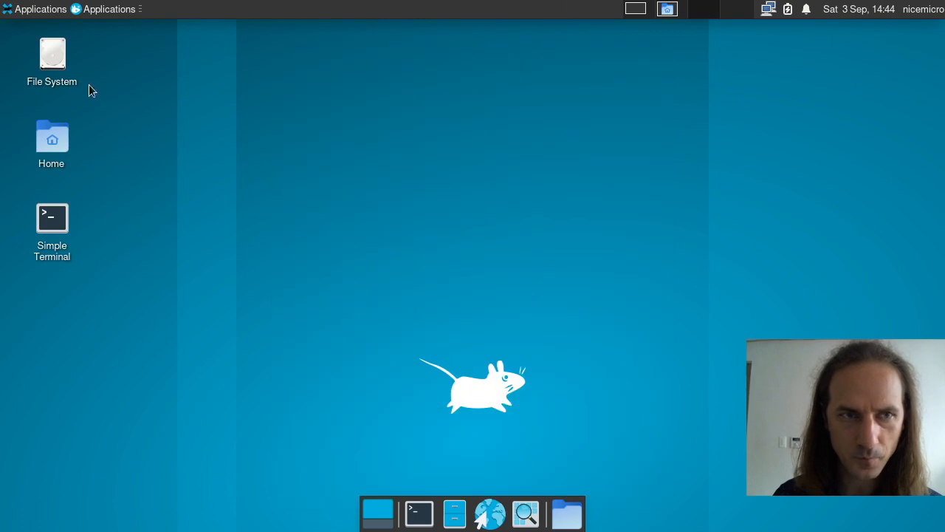
pyautogui.click(34, 10)
pyautogui.click(98, 10)
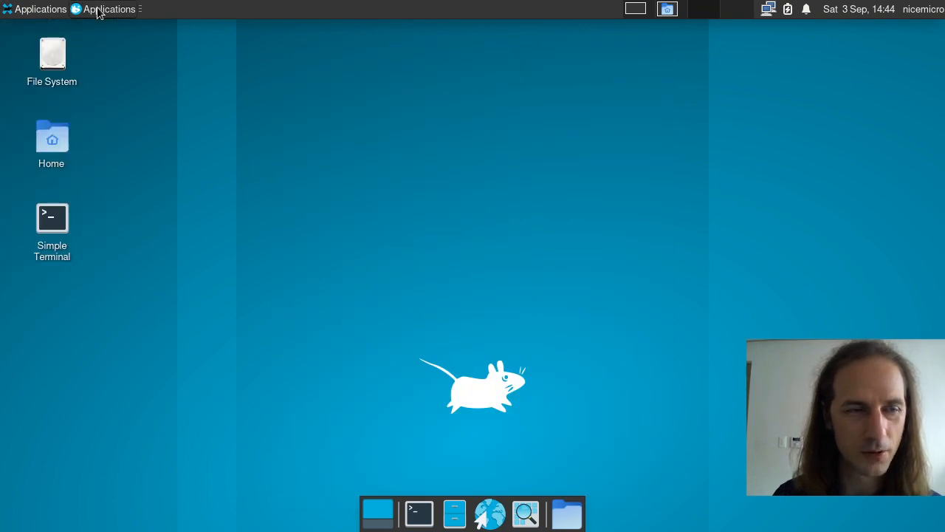
pyautogui.click(37, 12)
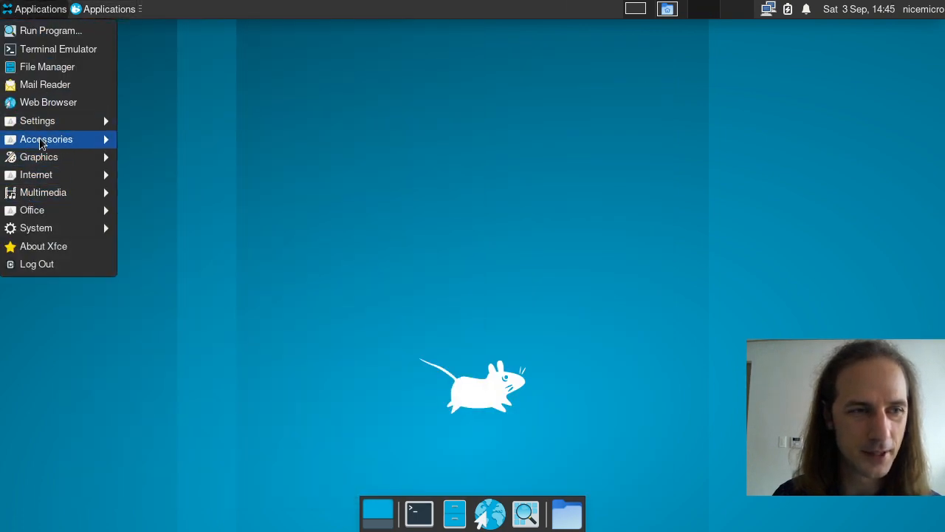
pyautogui.click(446, 239)
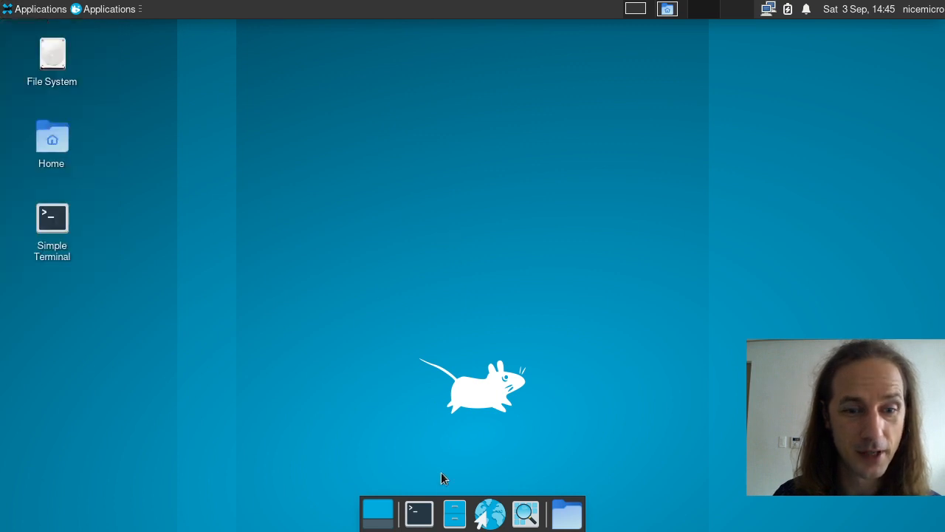
pyautogui.hotkey('ctrl', 'alt', 't')
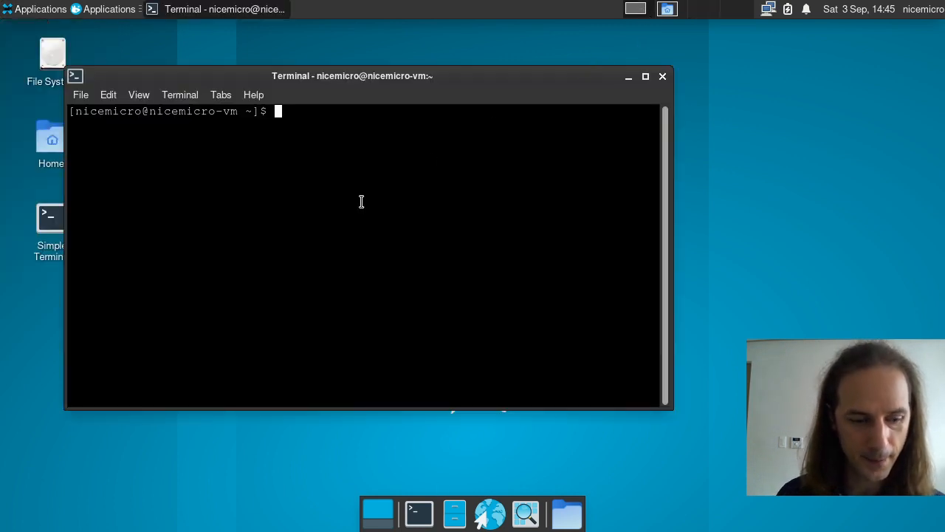
# Step: Run sudo pacman -S for the GTK and icon theme packages, with ark-gtk-theme misspelled
pyautogui.write('sudo p')
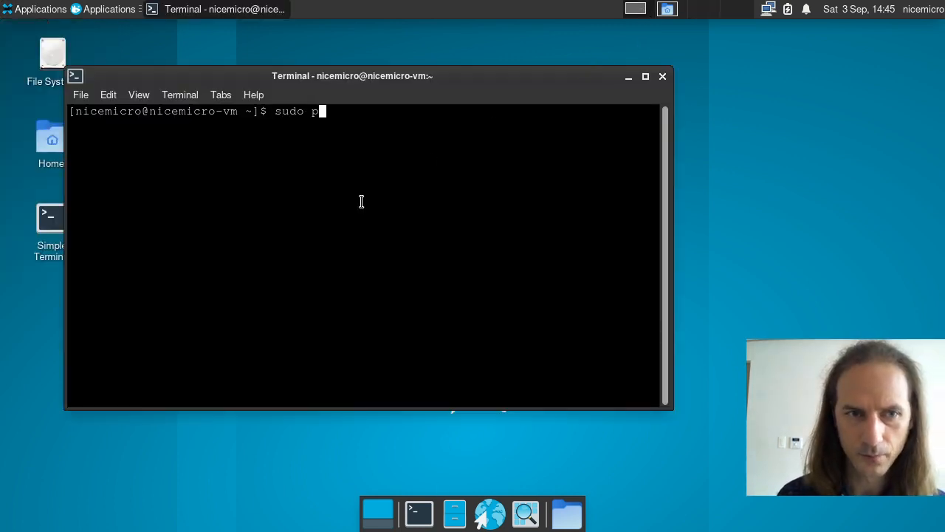
pyautogui.write('acman -S')
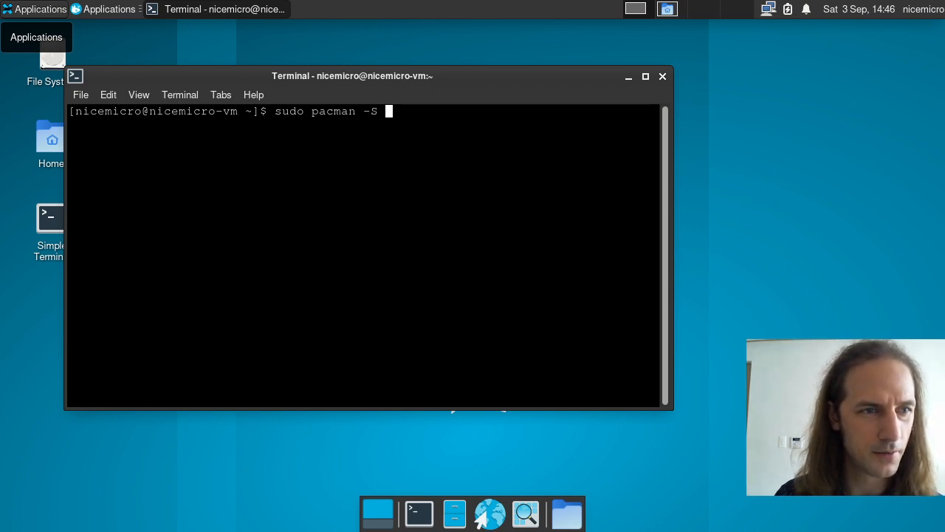
pyautogui.write('ar')
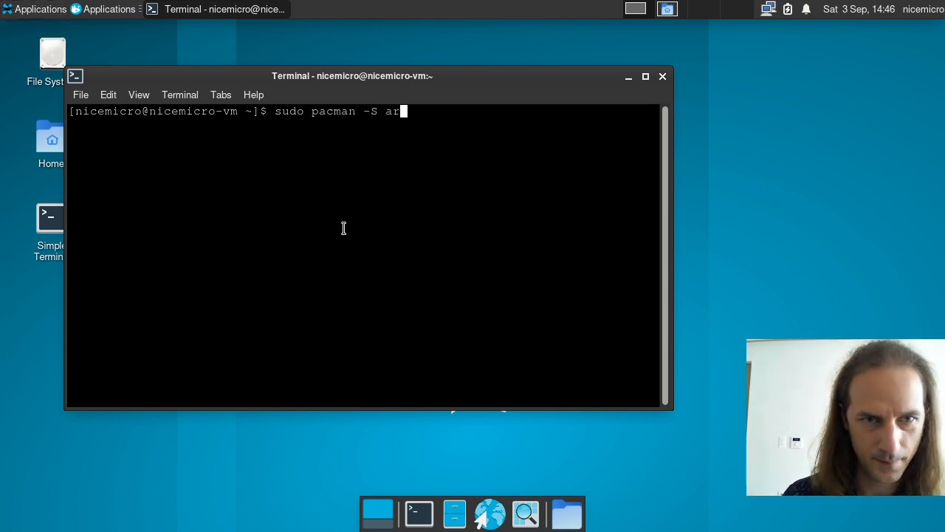
pyautogui.write('c-icon-theme deepin')
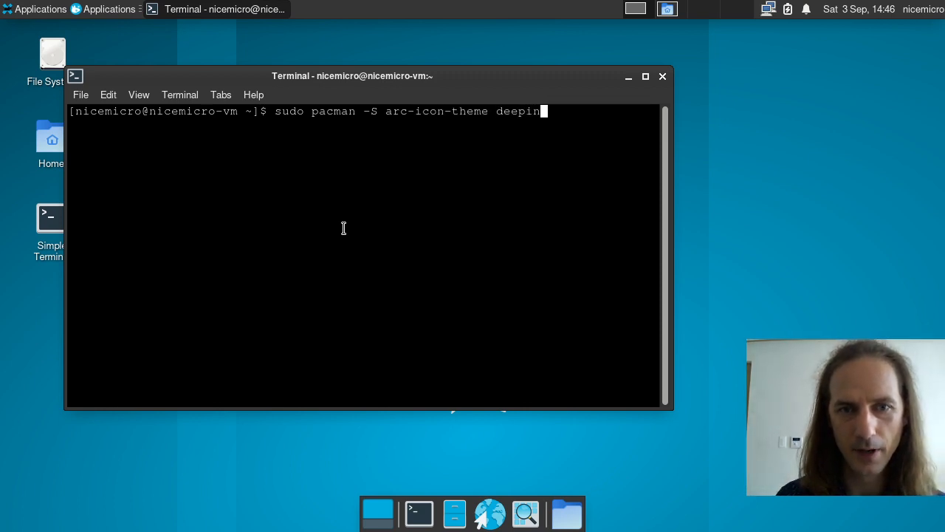
pyautogui.write('-icon-theme')
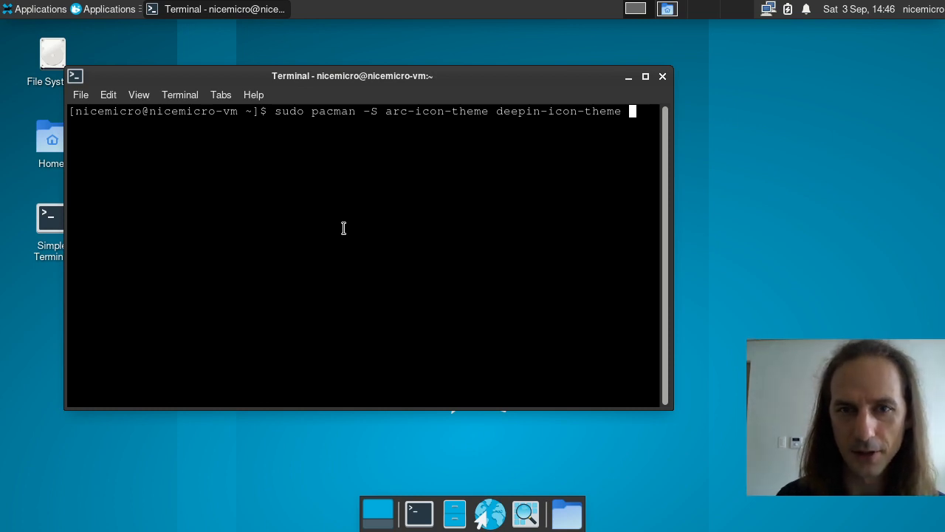
pyautogui.write(' adapt')
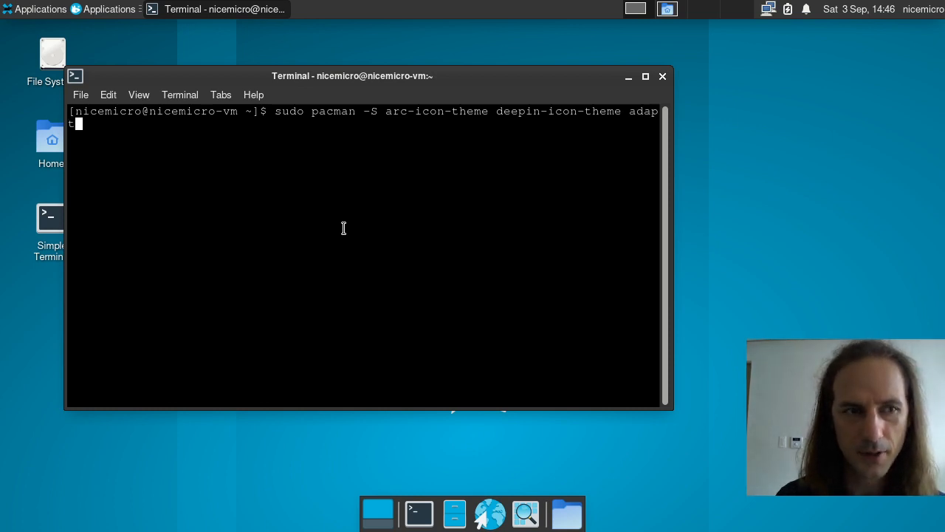
pyautogui.write('a')
pyautogui.write('-gtk')
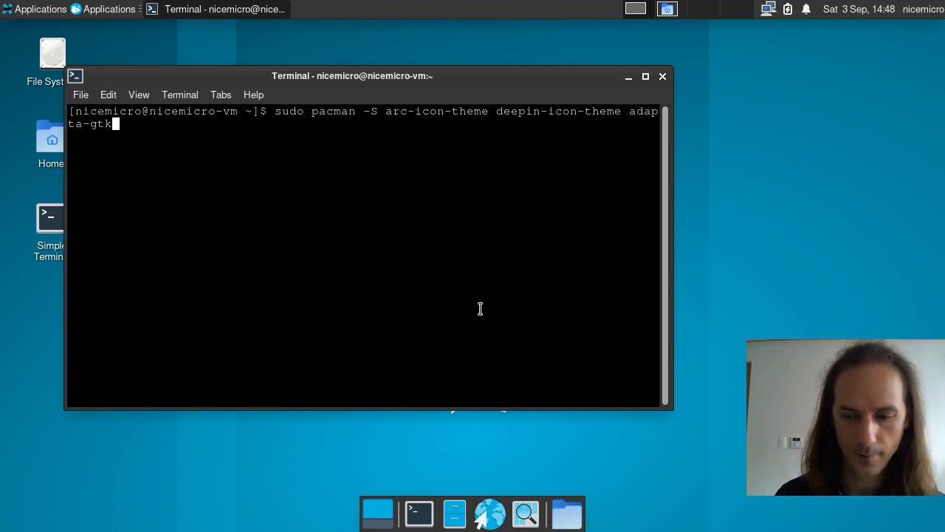
pyautogui.write('-theme ark-g')
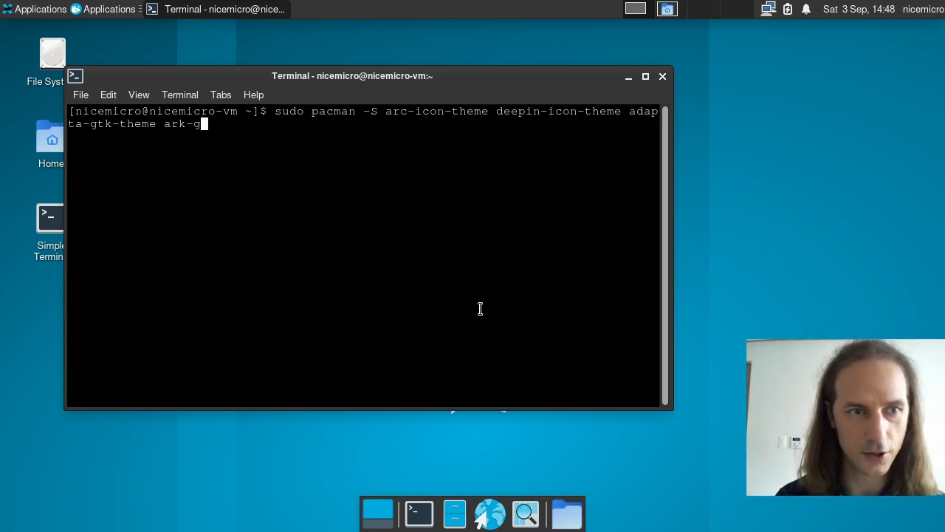
pyautogui.write('tk-theme breeze-g')
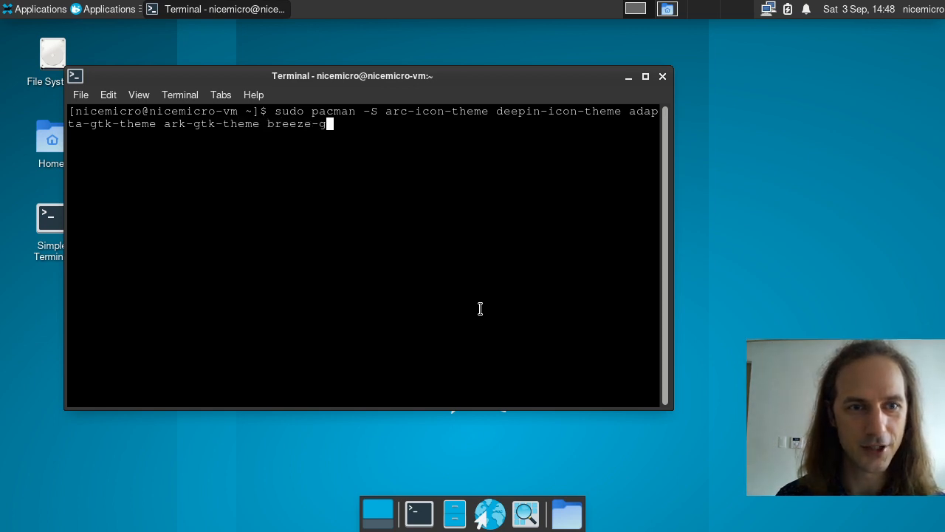
pyautogui.write('tk')
pyautogui.press('Return')
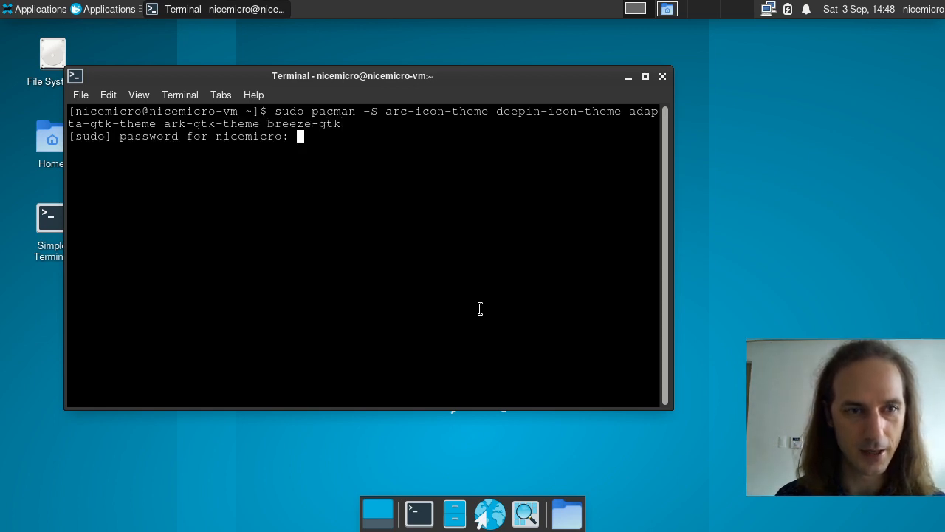
pyautogui.press('Return')
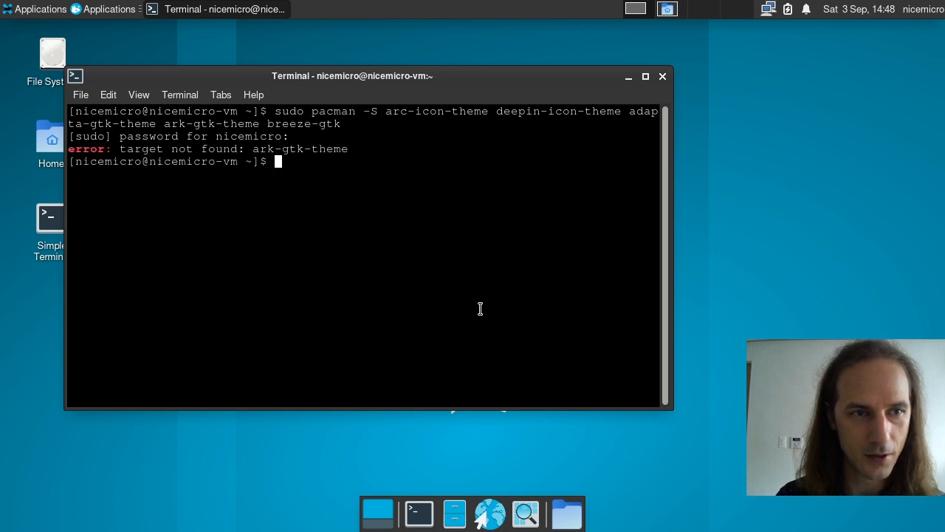
# Step: Recall the command, correct ark-gtk-theme to arc-gtk-theme, rerun it and confirm with y
pyautogui.press('Up')
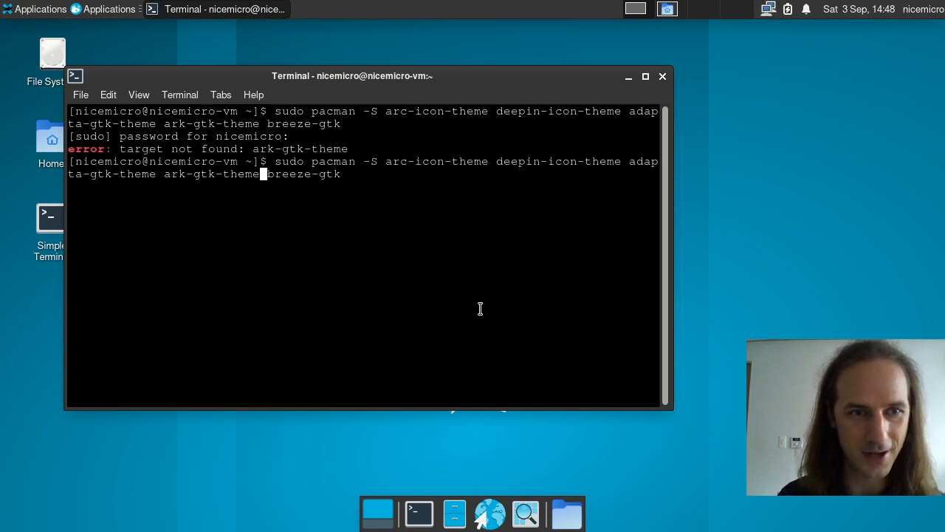
pyautogui.press('BackSpace')
pyautogui.write('c')
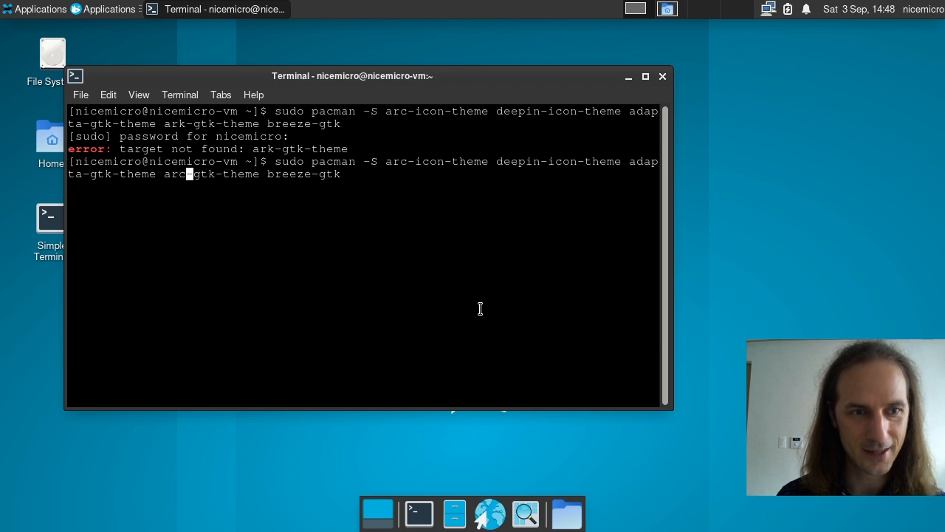
pyautogui.press('Return')
pyautogui.write('y')
pyautogui.press('Return')
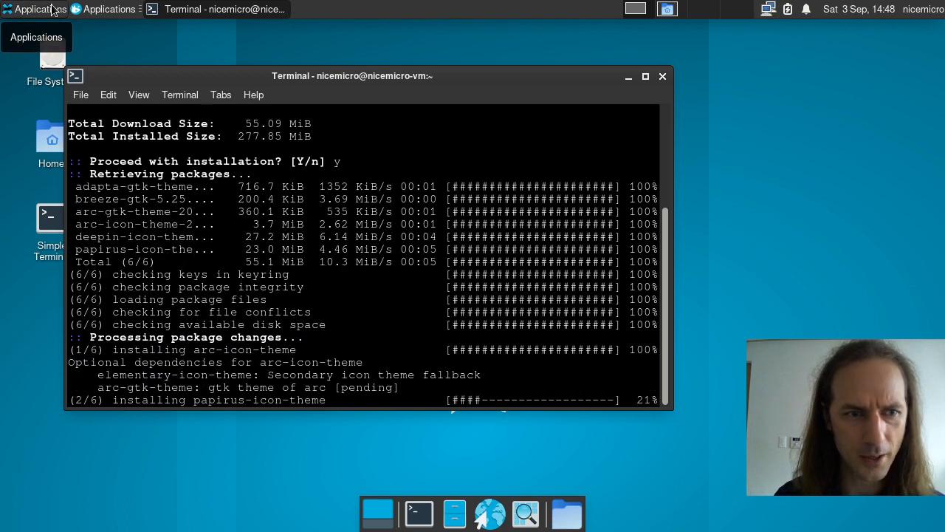
pyautogui.click(54, 9)
# Step: Open Xfce Appearance settings from the Applications menu, then move and widen its window
pyautogui.moveTo(74, 230)
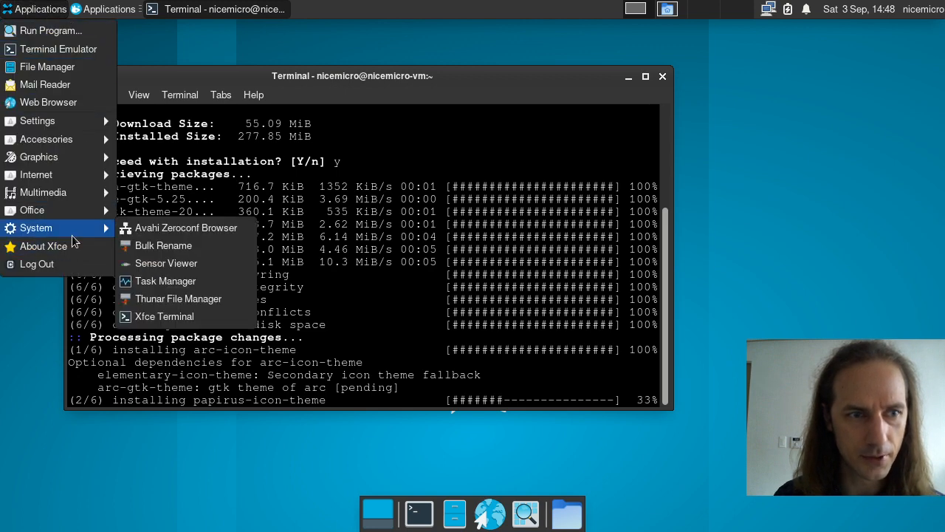
pyautogui.moveTo(62, 120)
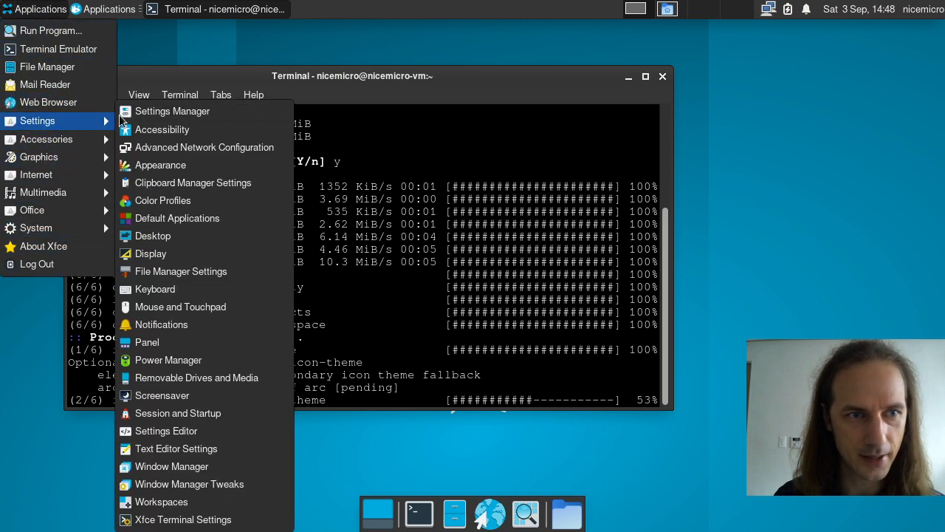
pyautogui.click(158, 164)
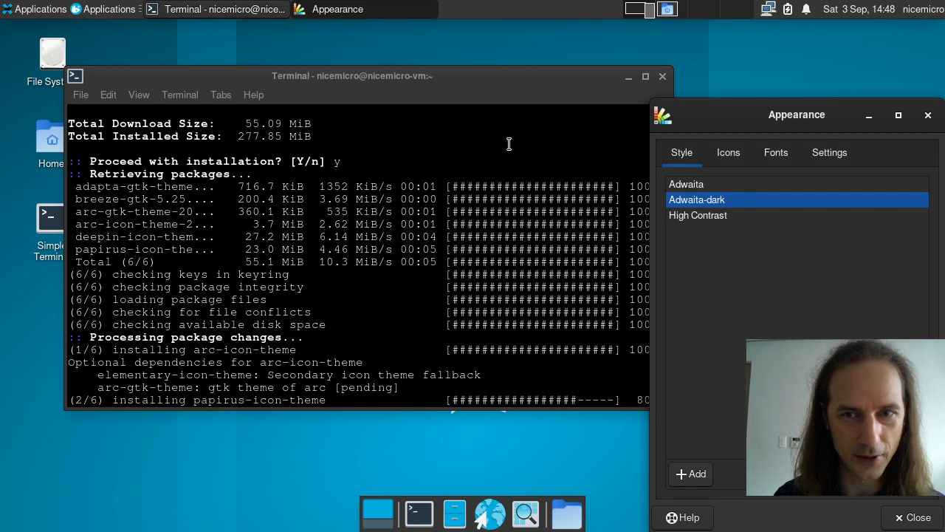
pyautogui.moveTo(752, 114); pyautogui.dragTo(324, 65)
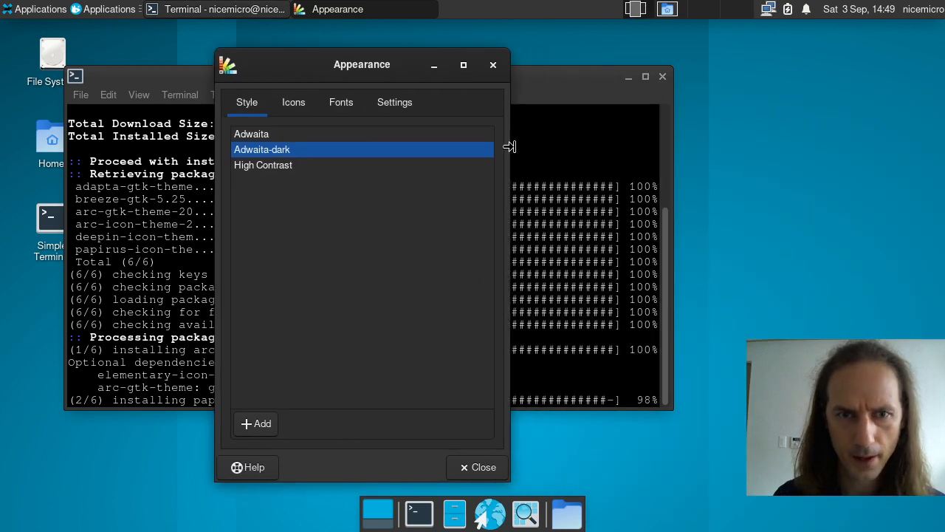
pyautogui.moveTo(510, 147); pyautogui.dragTo(827, 148)
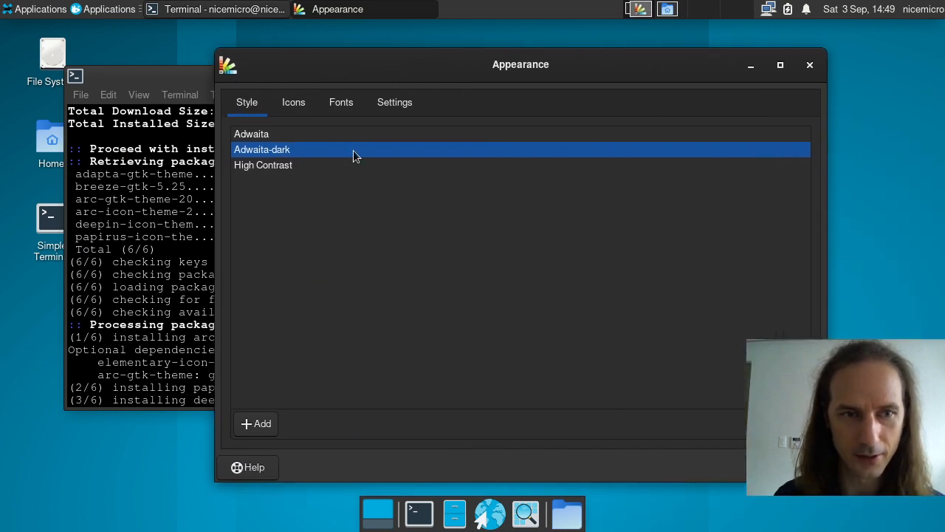
# Step: Switch the icon theme to Arc and check the terminal's install progress
pyautogui.click(294, 103)
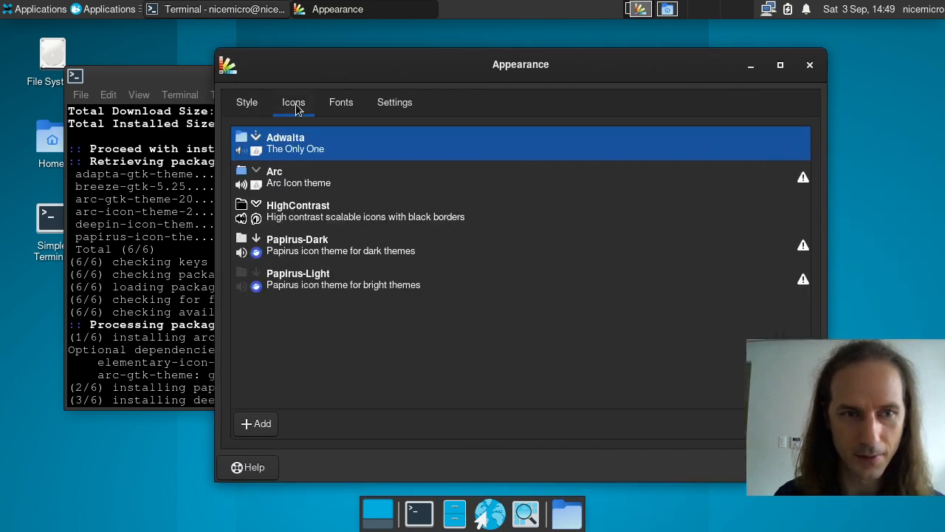
pyautogui.click(294, 185)
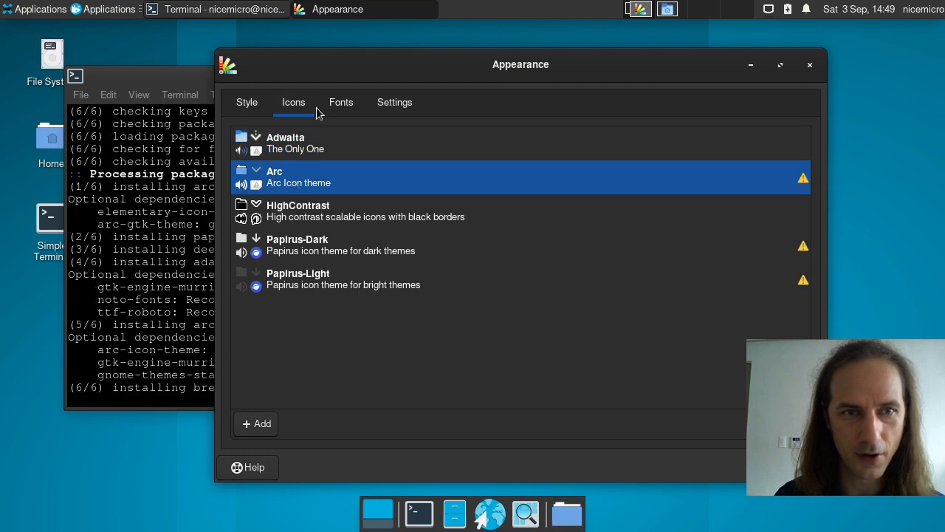
pyautogui.moveTo(328, 65); pyautogui.dragTo(379, 64)
pyautogui.moveTo(148, 76); pyautogui.dragTo(214, 70)
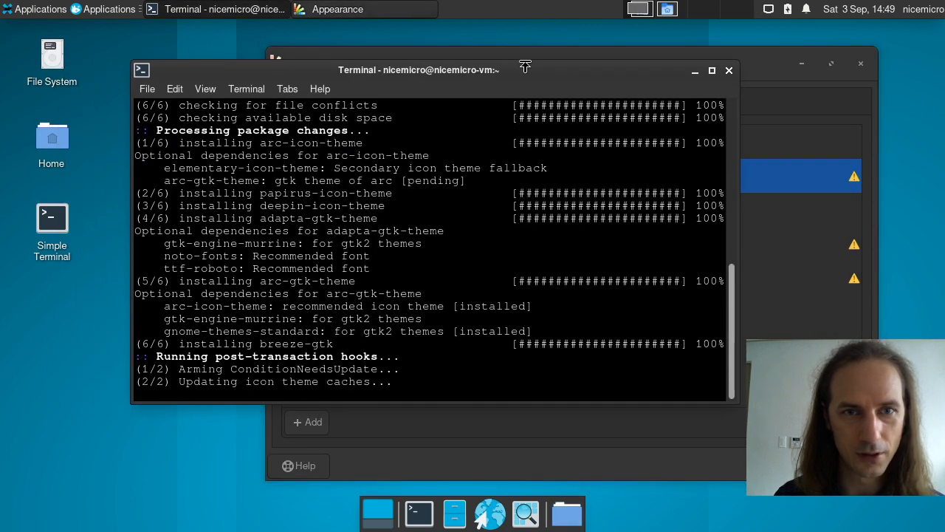
pyautogui.click(528, 54)
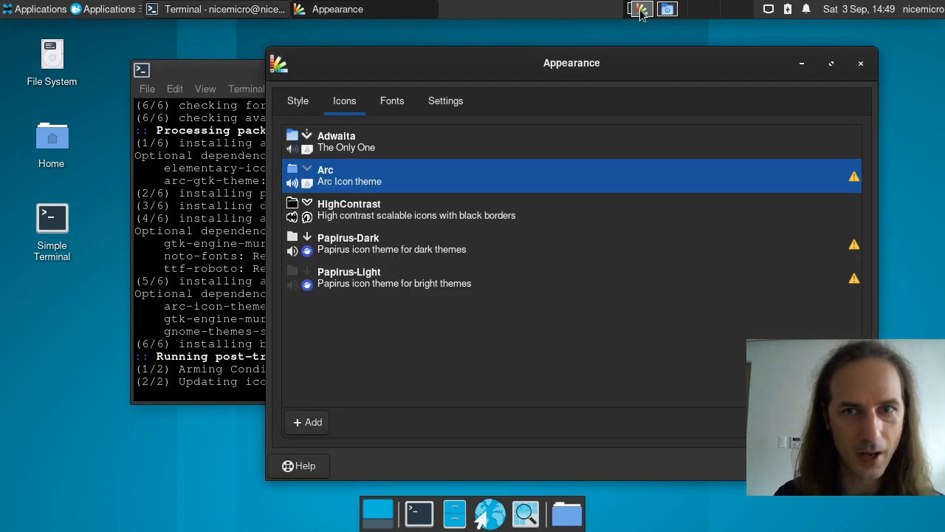
# Step: Inspect the new icons in the file manager's bin folder on the other workspace
pyautogui.click(665, 10)
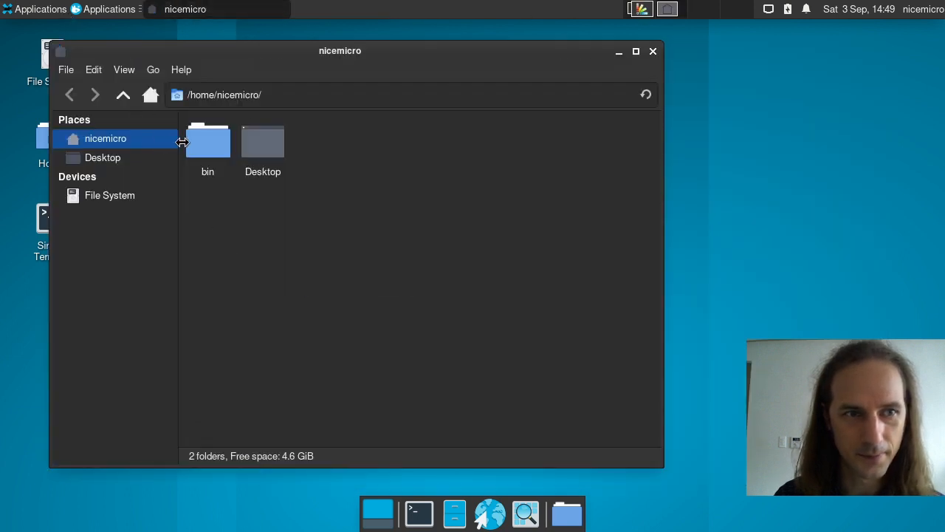
pyautogui.doubleClick(198, 147)
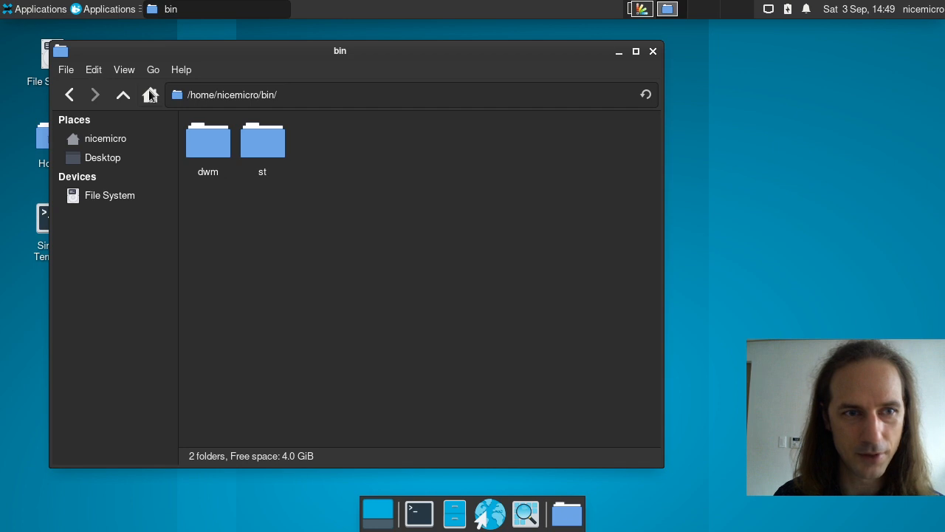
pyautogui.click(123, 95)
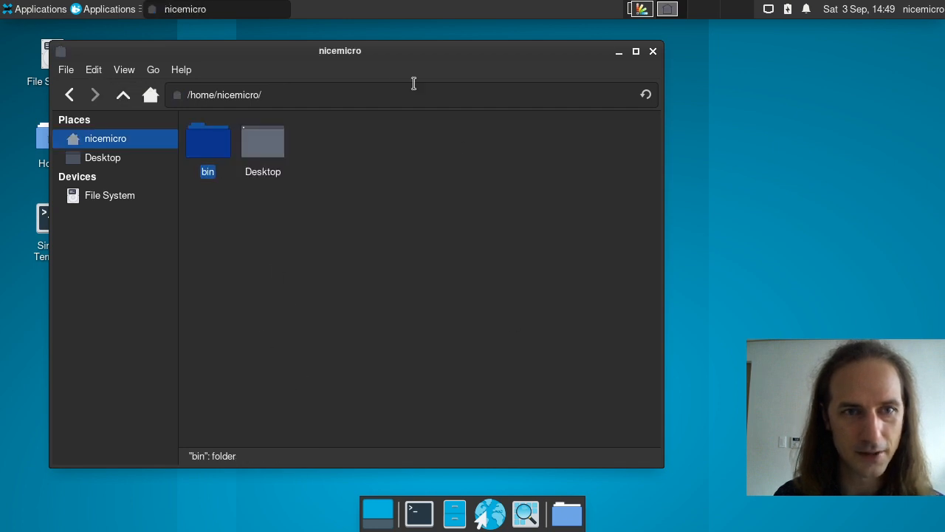
pyautogui.moveTo(395, 58); pyautogui.dragTo(486, 59)
pyautogui.click(639, 11)
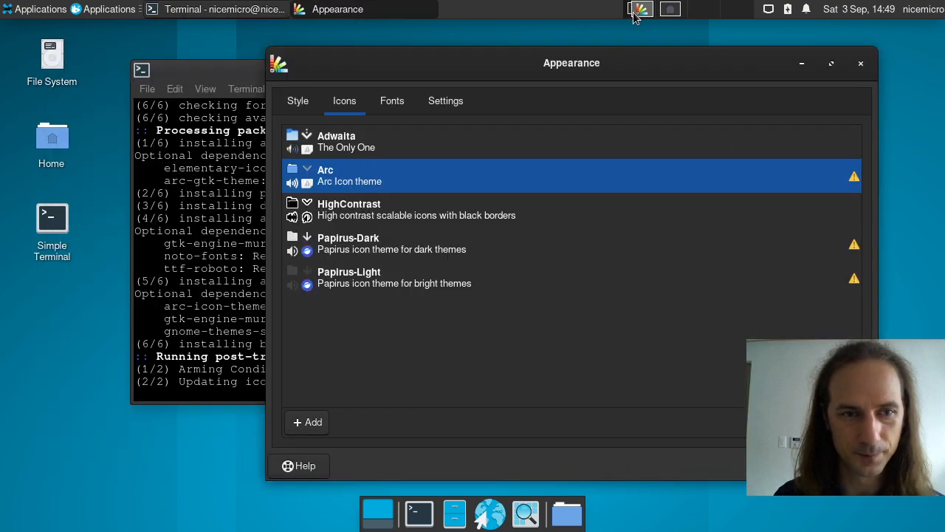
# Step: Apply Papirus-Dark, then Papirus-Light icons, and close the Appearance settings
pyautogui.click(363, 263)
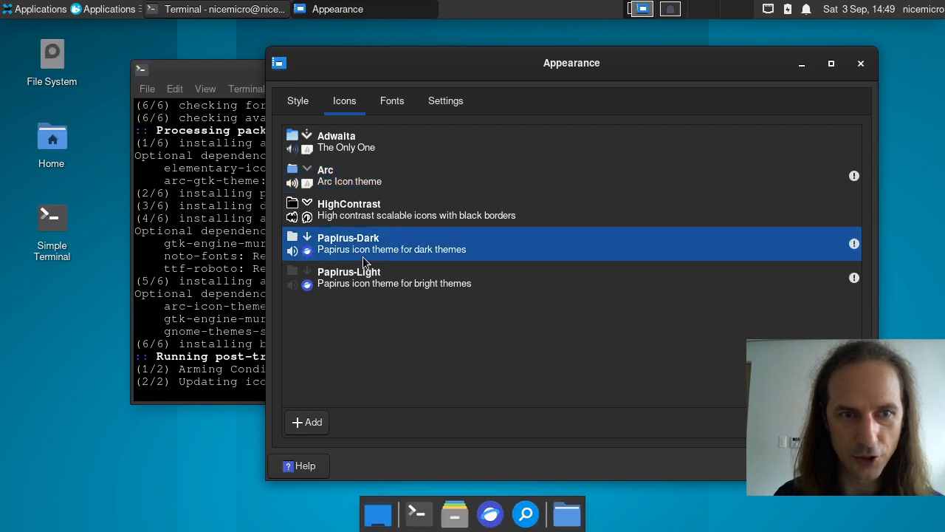
pyautogui.click(363, 283)
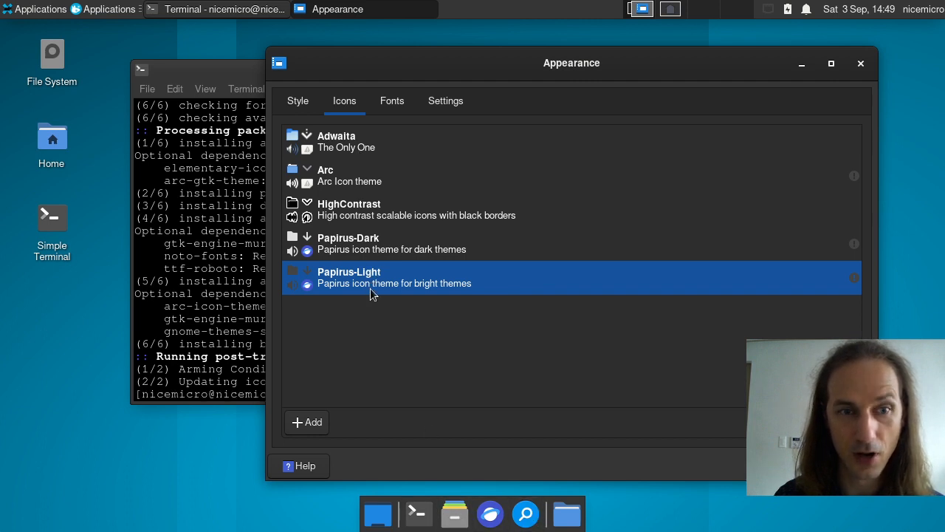
pyautogui.click(299, 101)
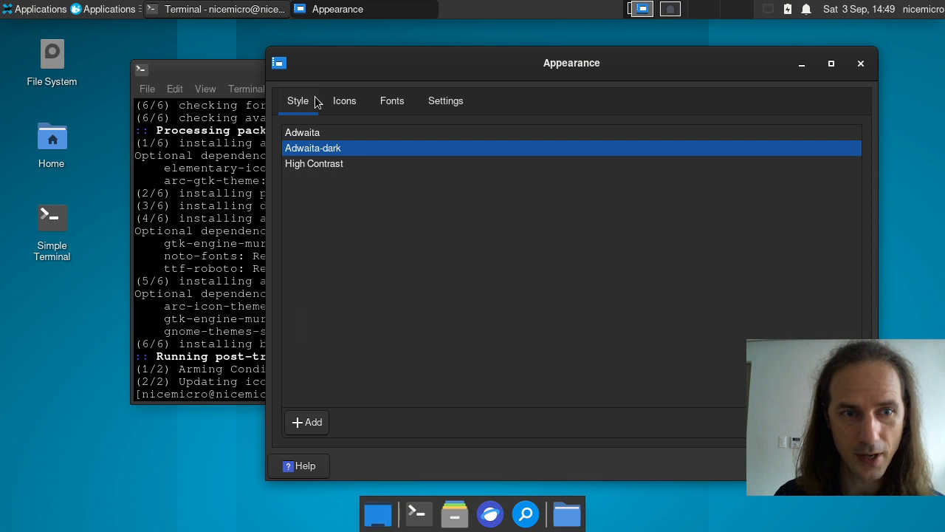
pyautogui.click(845, 466)
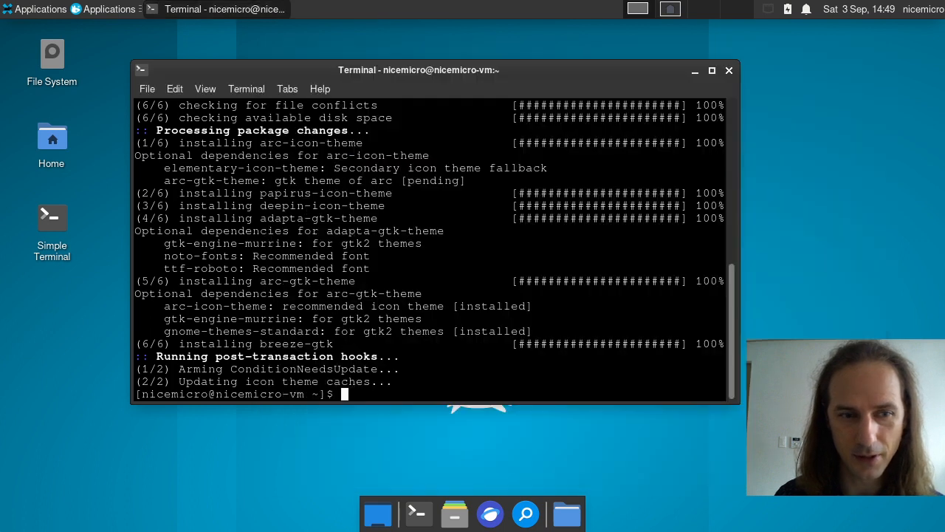
# Step: Reopen Appearance settings through the Whisker menu's Settings Manager
pyautogui.click(41, 13)
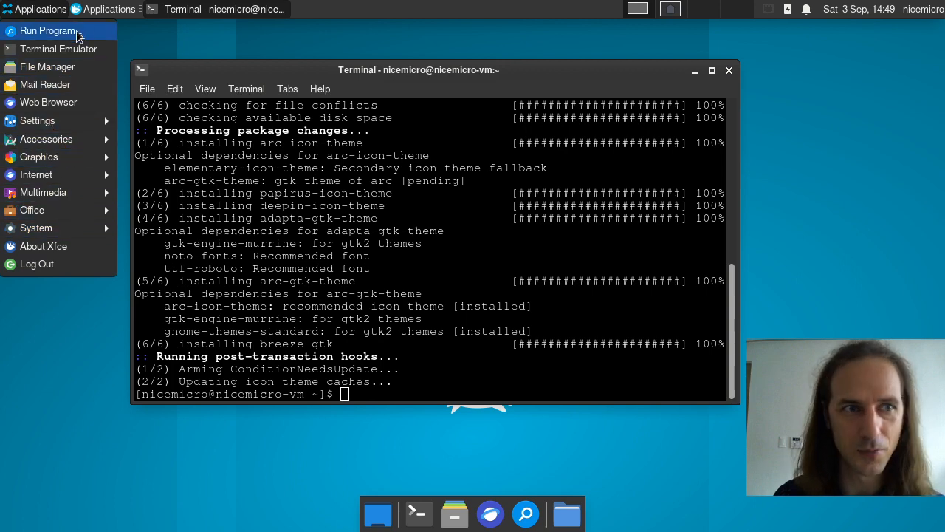
pyautogui.click(87, 11)
pyautogui.click(87, 10)
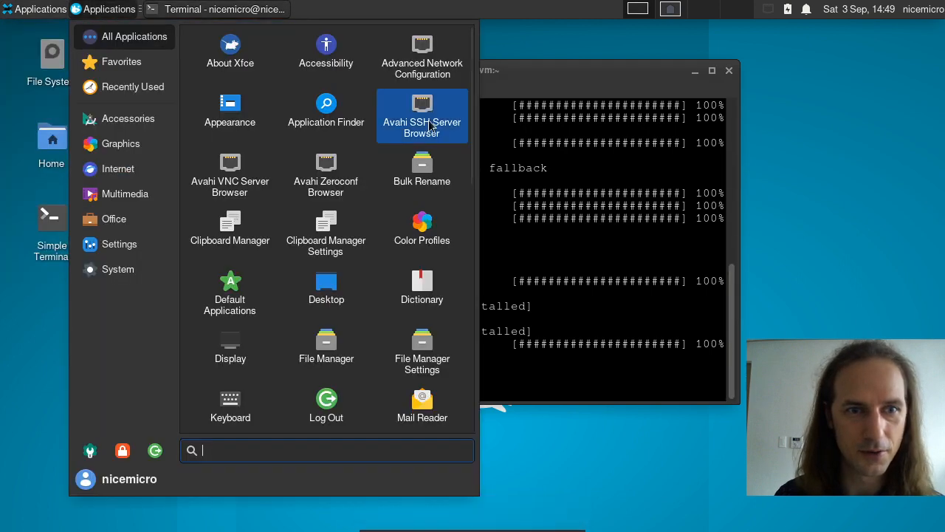
pyautogui.scroll(-1, 425, 170)
pyautogui.scroll(-5, 392, 303)
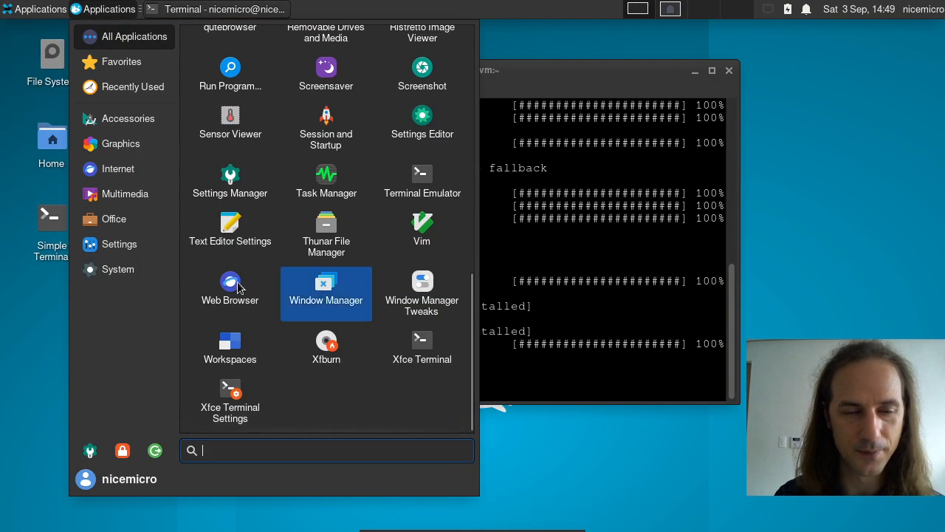
pyautogui.click(121, 62)
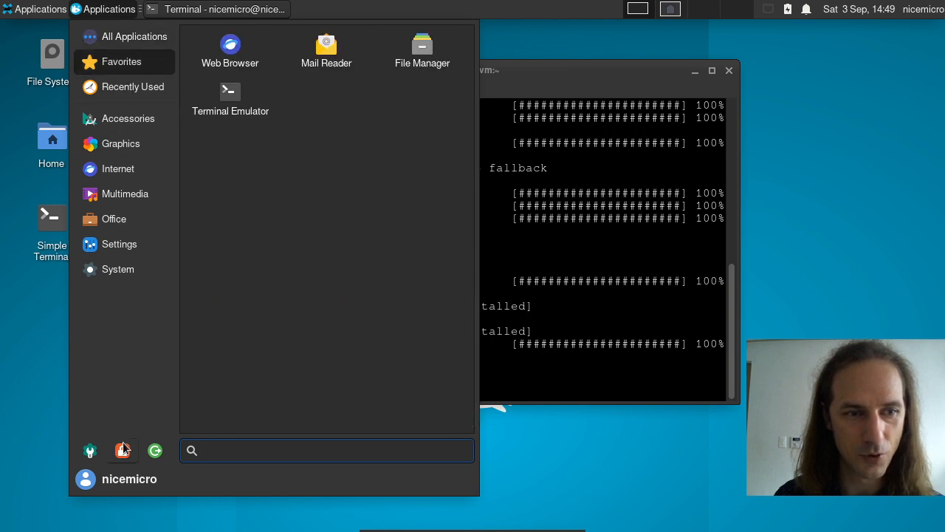
pyautogui.click(89, 451)
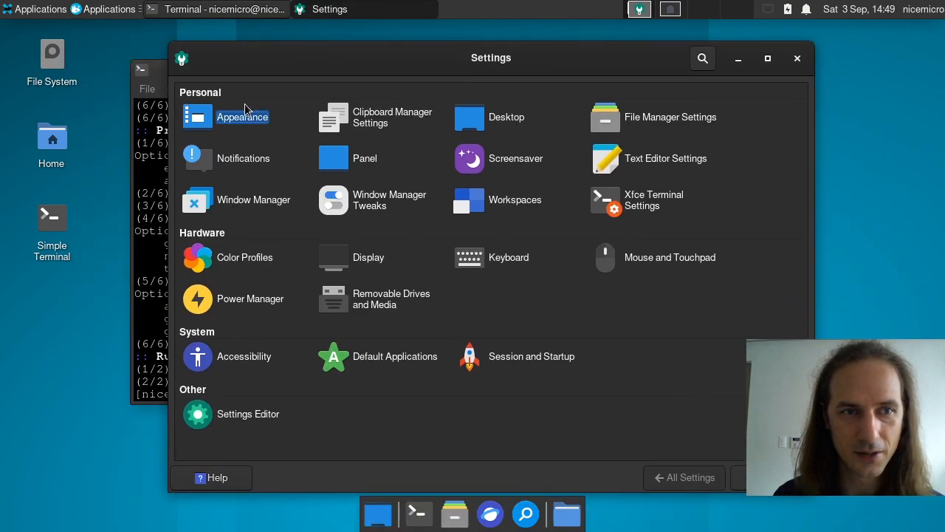
pyautogui.click(240, 120)
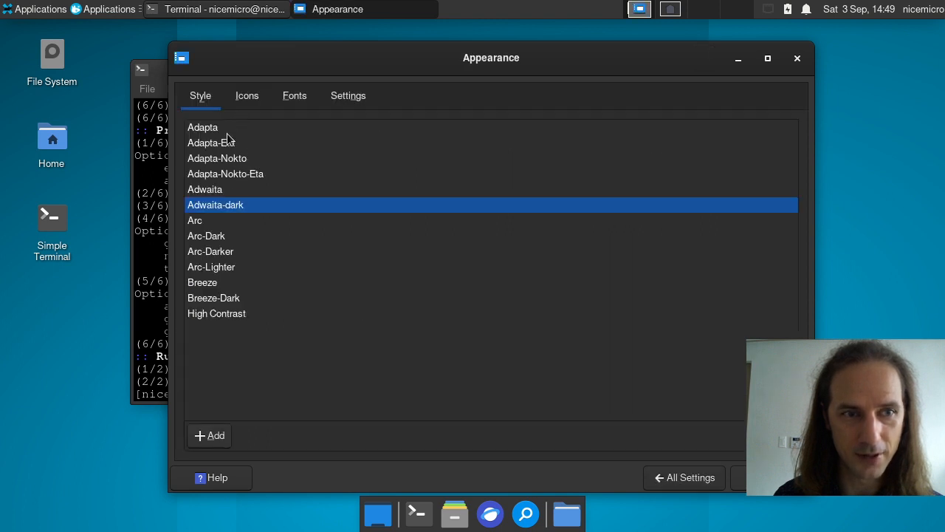
# Step: Try the Adapta, Adapta-Nokto, Adapta-Nokto-Eta, Arc-Dark, Arc-Lighter and Breeze styles
pyautogui.click(227, 133)
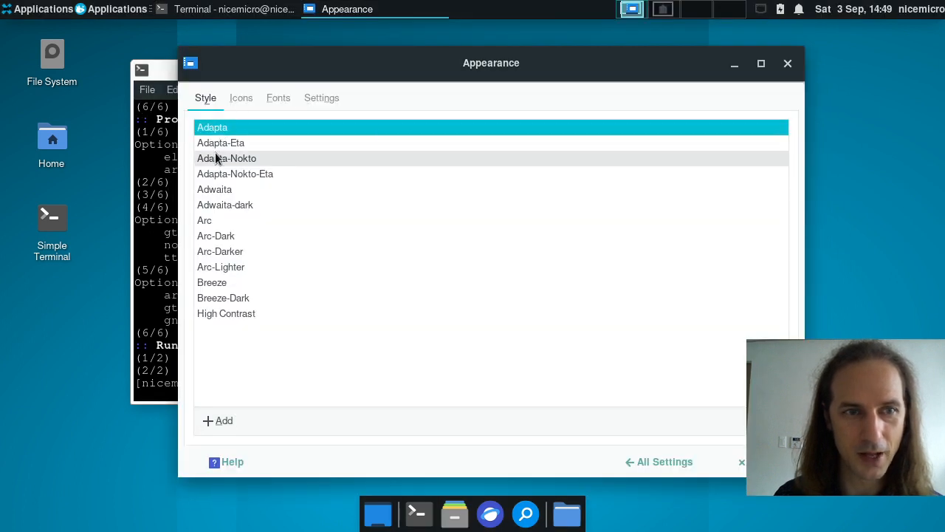
pyautogui.click(234, 159)
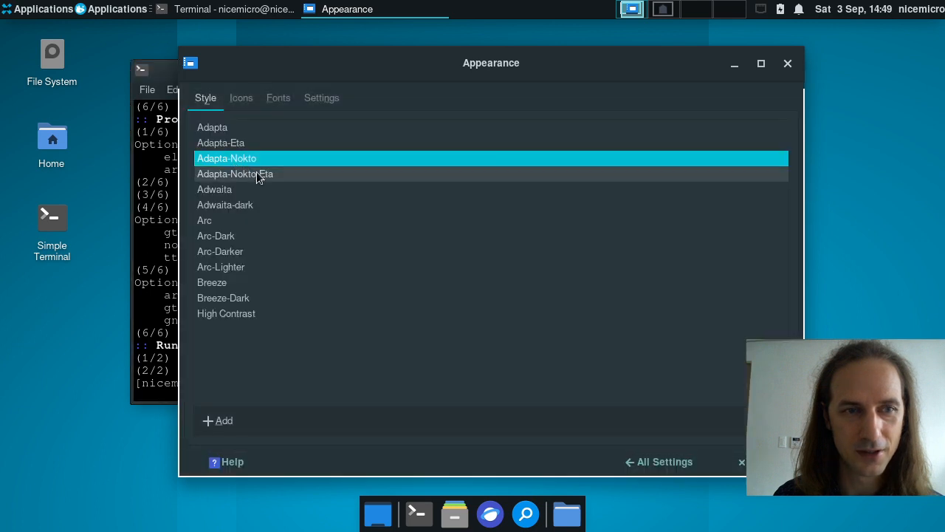
pyautogui.click(258, 175)
pyautogui.click(237, 230)
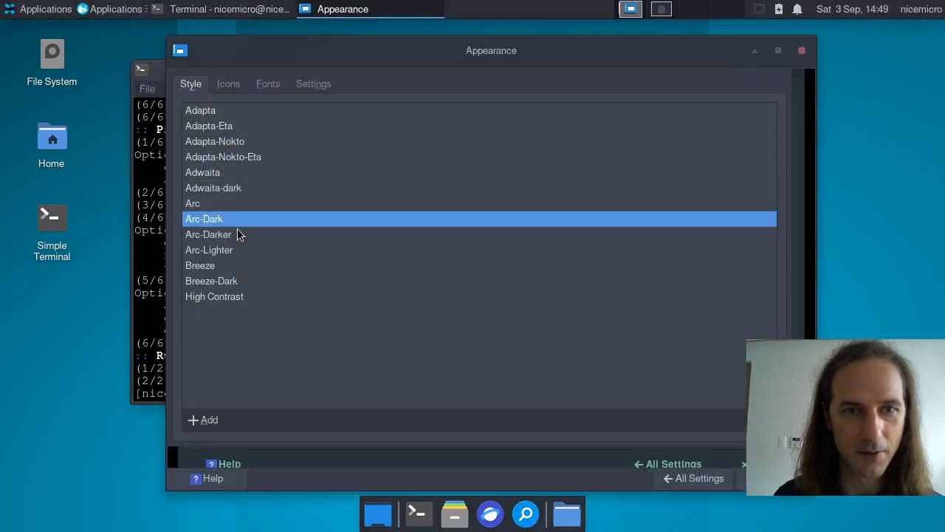
pyautogui.click(235, 252)
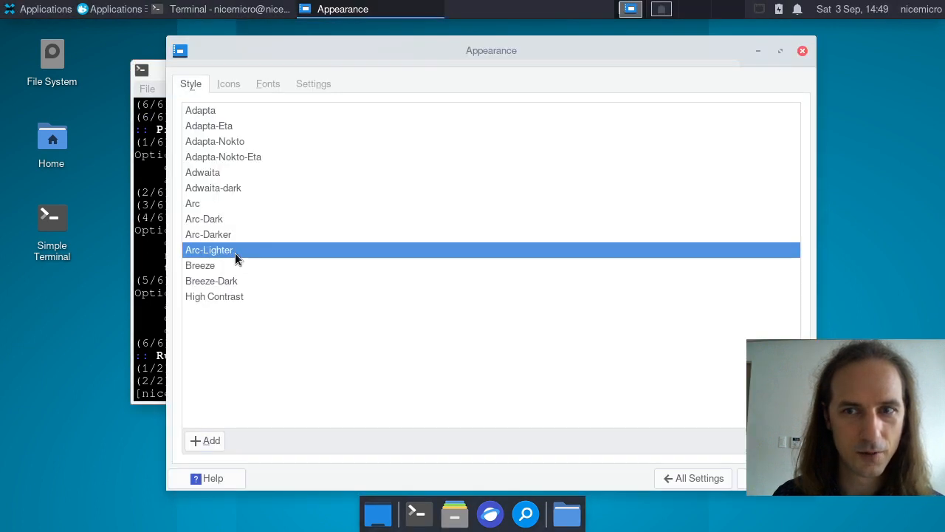
pyautogui.click(266, 265)
# Step: Rearrange the Terminal and Appearance windows and apply the Breeze-Dark style
pyautogui.moveTo(657, 77); pyautogui.dragTo(562, 105)
pyautogui.moveTo(500, 81); pyautogui.dragTo(547, 46)
pyautogui.moveTo(175, 134); pyautogui.dragTo(152, 99)
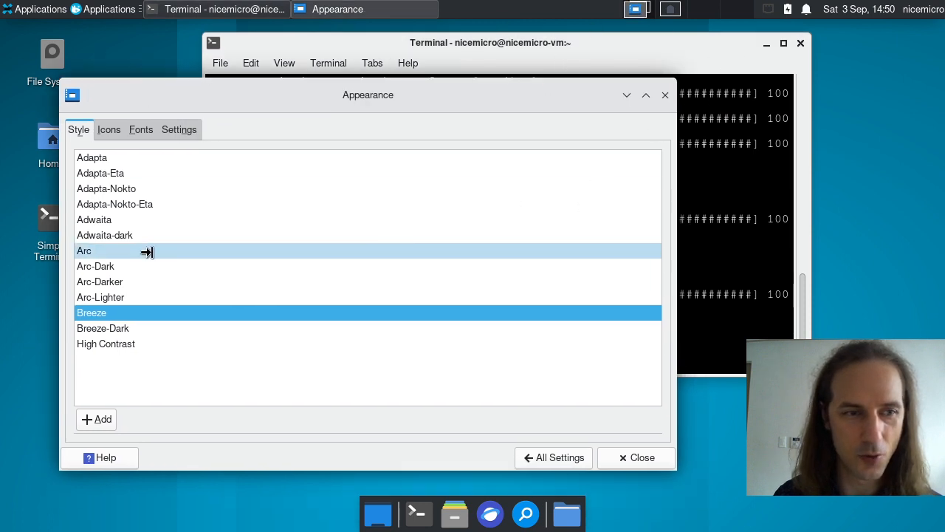
pyautogui.click(130, 328)
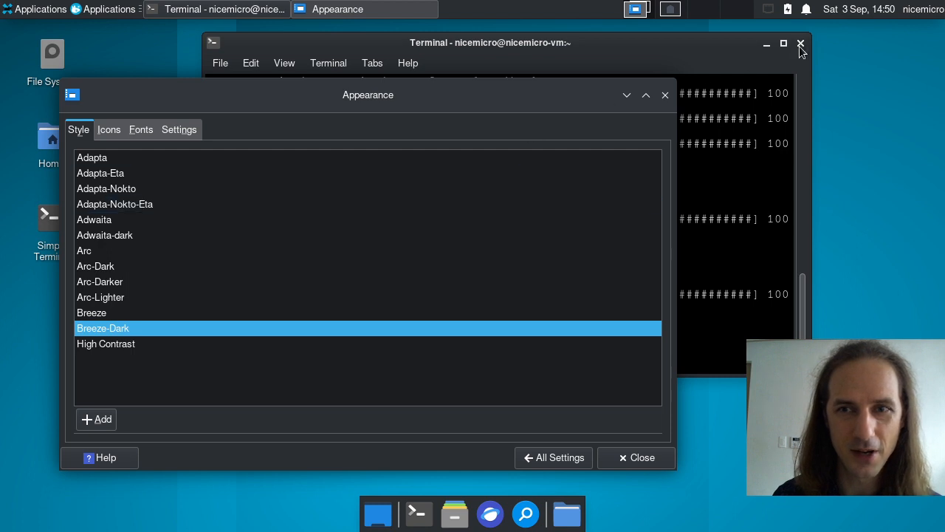
pyautogui.click(501, 62)
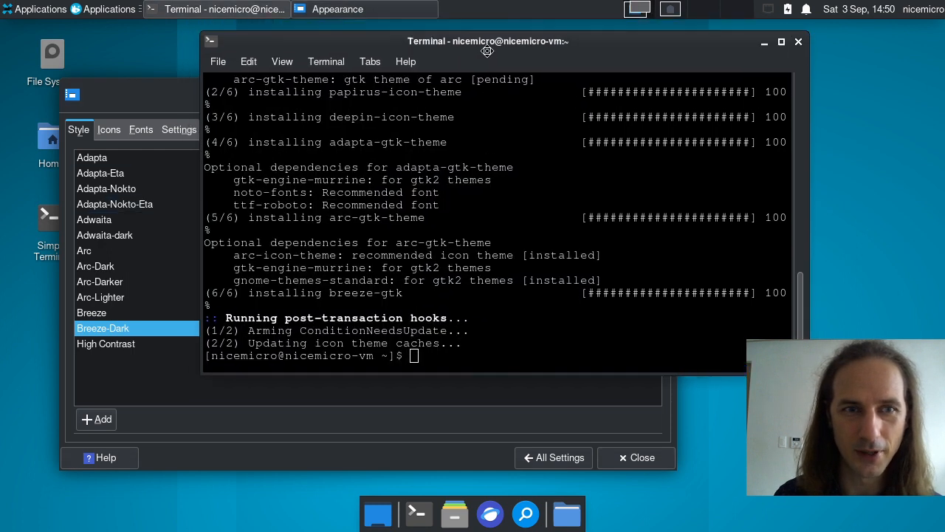
pyautogui.click(113, 99)
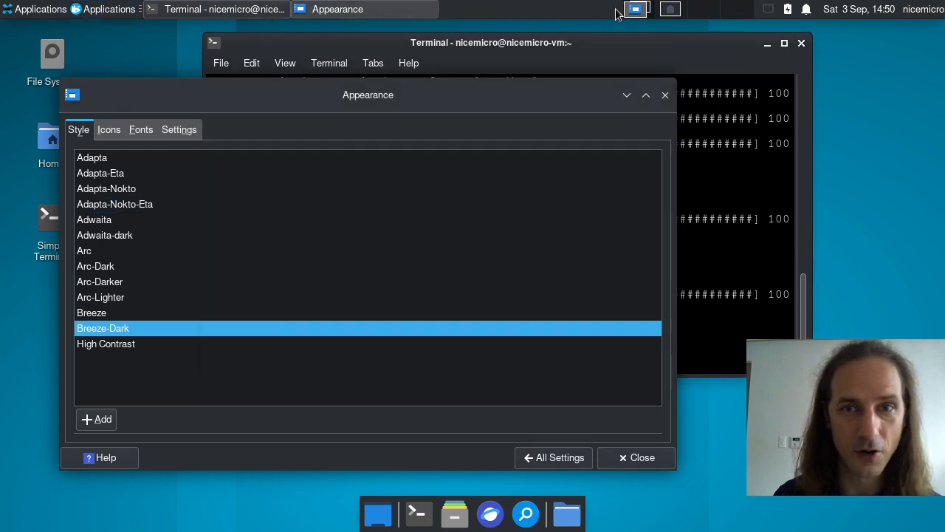
# Step: Try the Sea and Papirus-Light icon themes, keeping Sea and previewing it on workspace 2
pyautogui.click(666, 12)
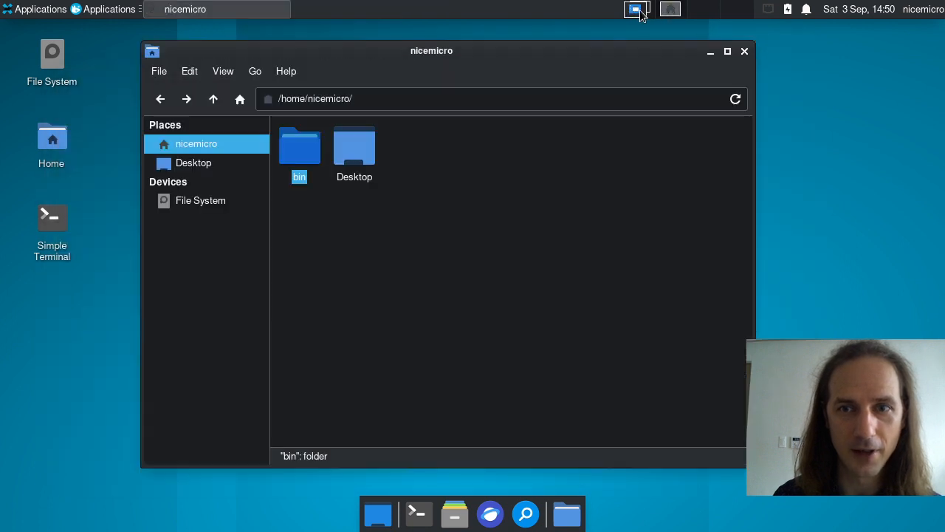
pyautogui.click(641, 10)
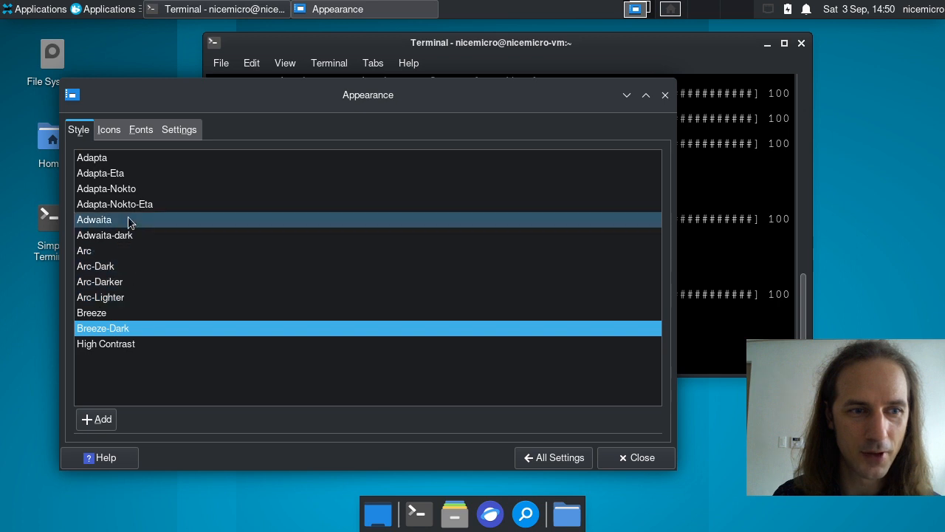
pyautogui.click(113, 131)
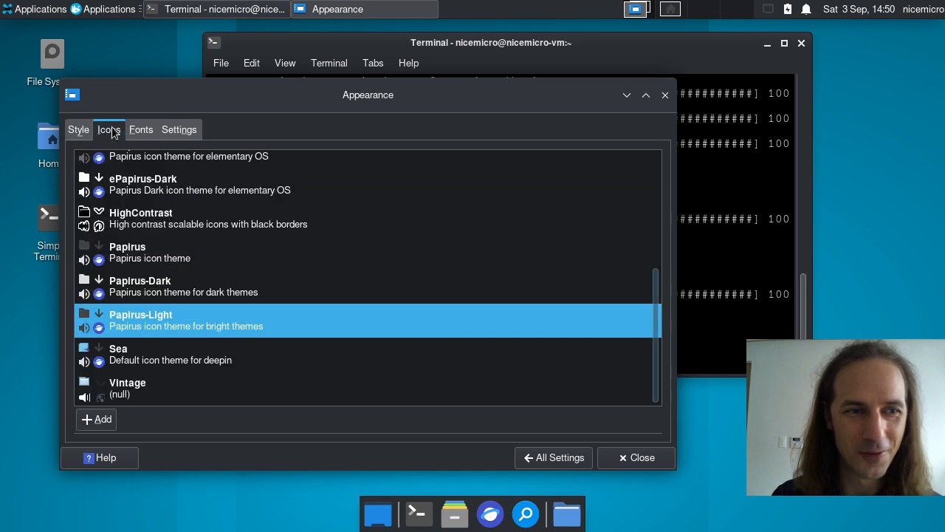
pyautogui.click(194, 359)
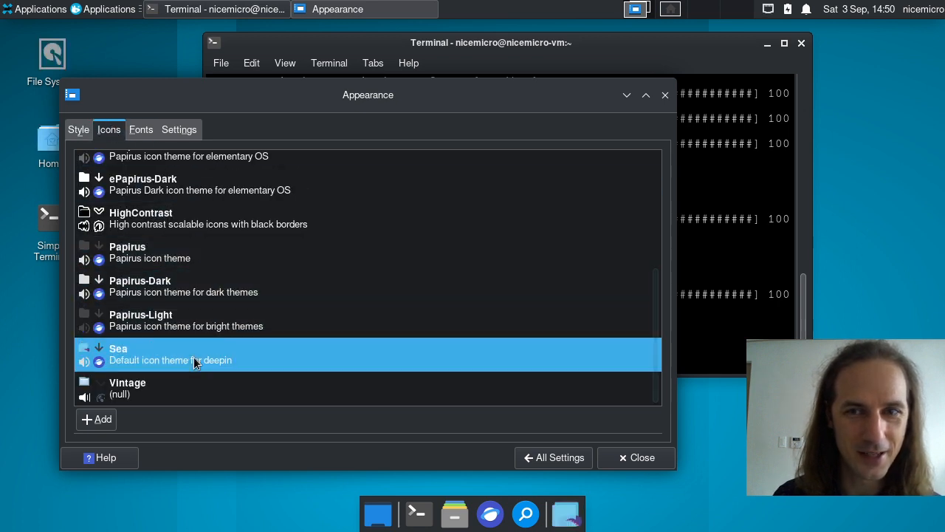
pyautogui.click(190, 328)
pyautogui.click(190, 356)
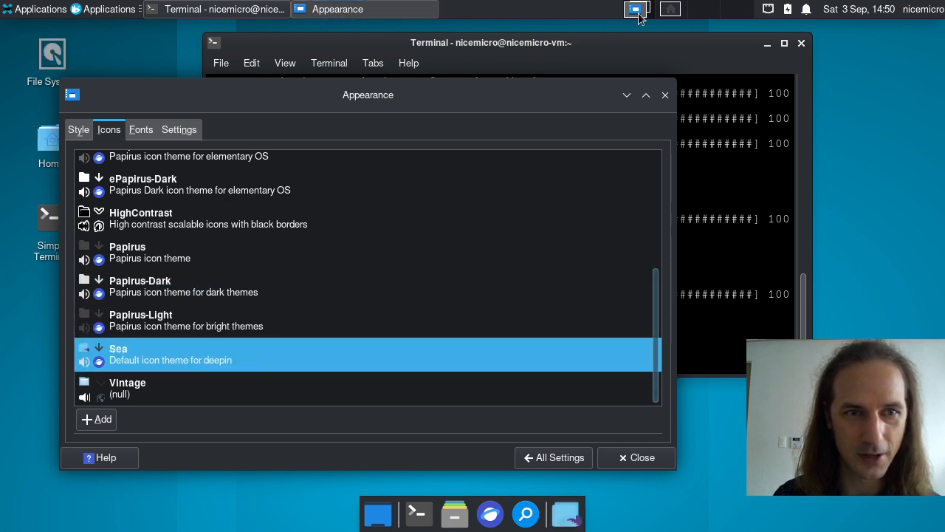
pyautogui.click(669, 10)
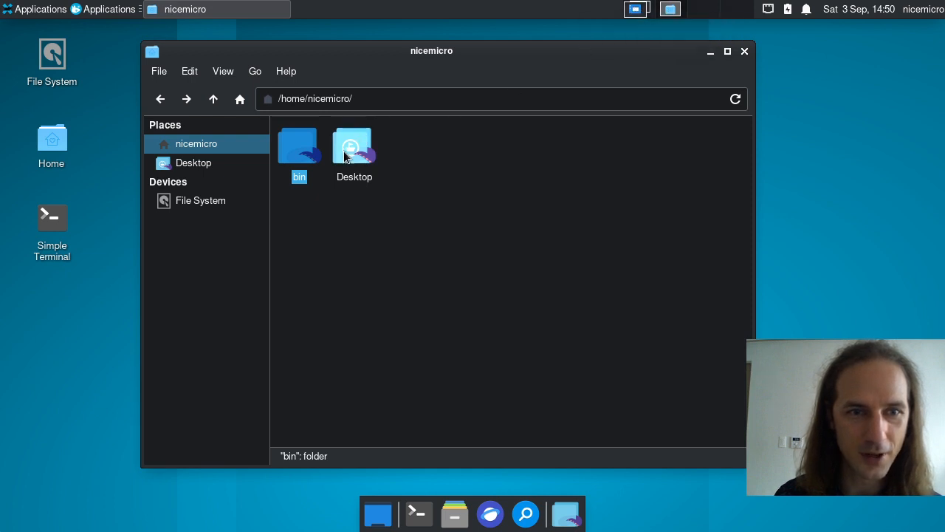
pyautogui.click(382, 260)
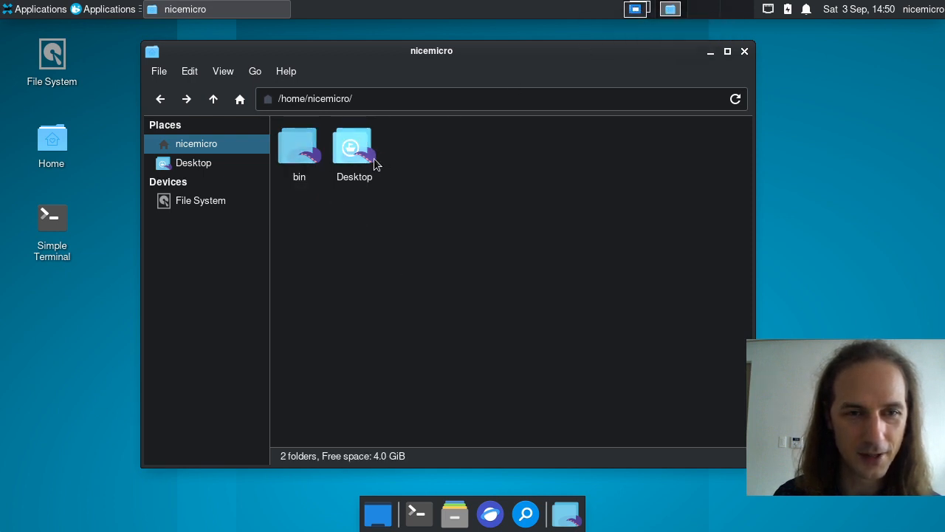
pyautogui.click(636, 14)
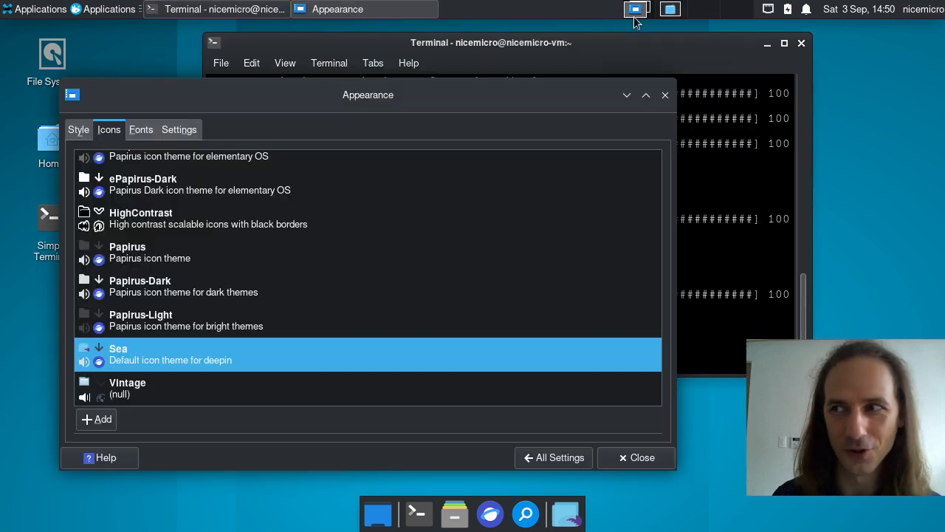
# Step: Try the bloom, bloom-dark, ePapirus-Dark, ePapirus and Papirus-Light icon themes
pyautogui.scroll(5, 170, 297)
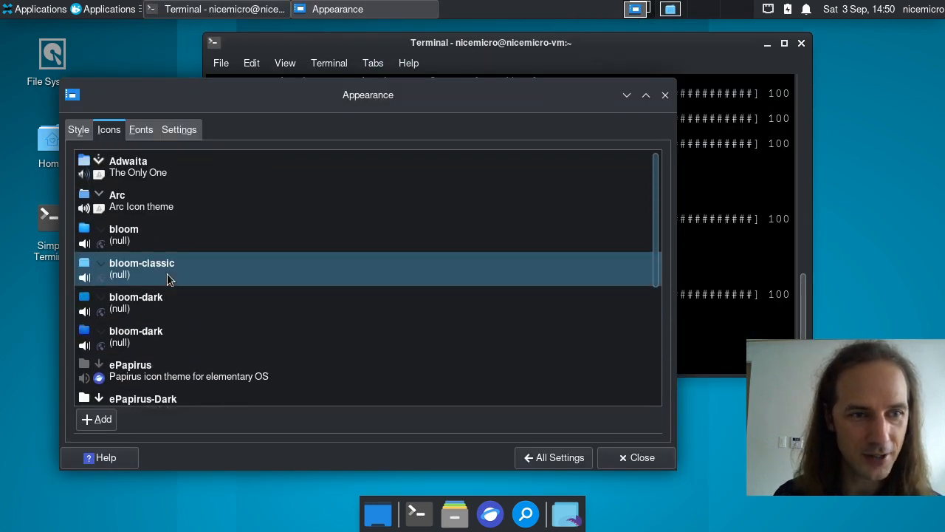
pyautogui.click(226, 239)
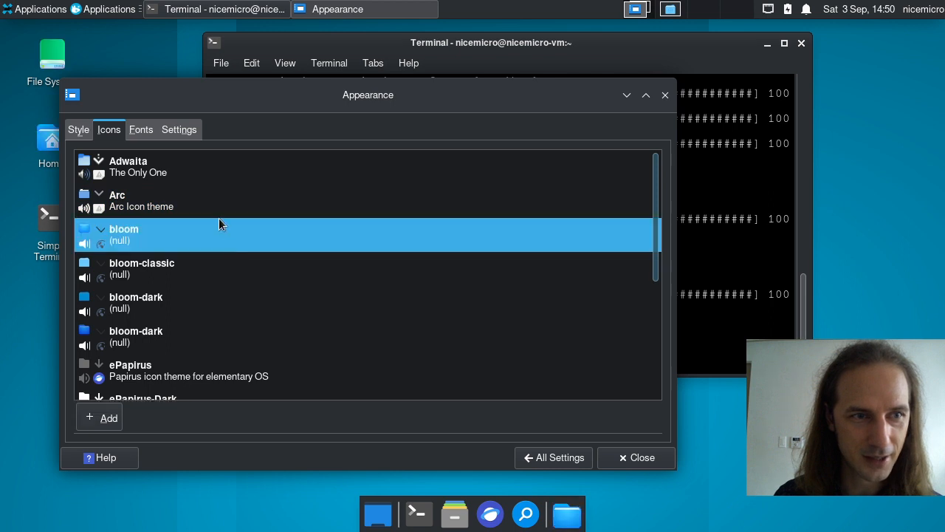
pyautogui.click(207, 299)
pyautogui.scroll(-3, 206, 299)
pyautogui.click(206, 299)
pyautogui.click(182, 230)
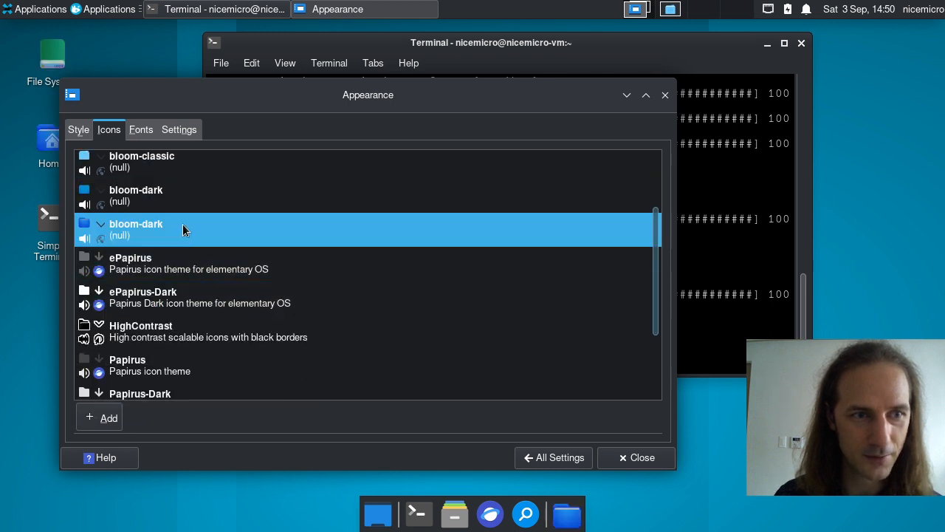
pyautogui.click(181, 266)
pyautogui.scroll(-3, 254, 274)
pyautogui.click(185, 318)
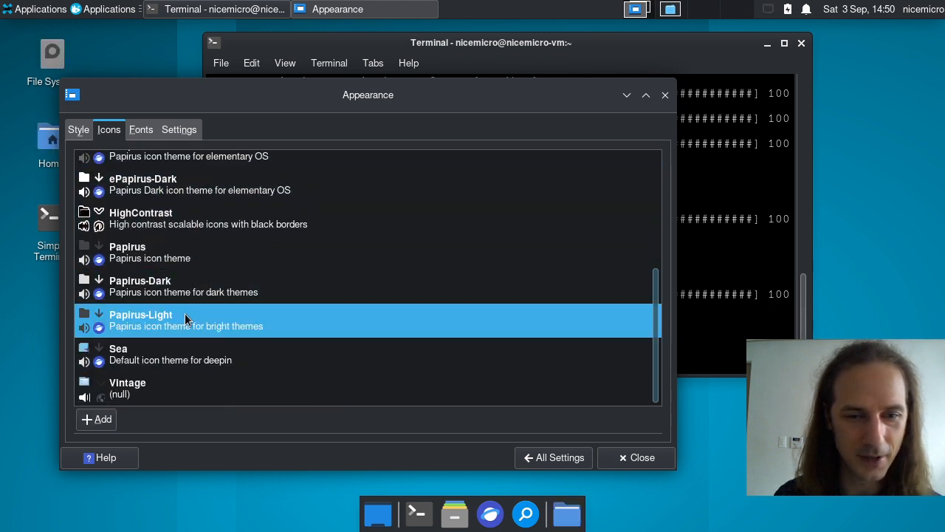
# Step: Try Vintage and HighContrast icons, then settle on ePapirus-Dark
pyautogui.click(153, 384)
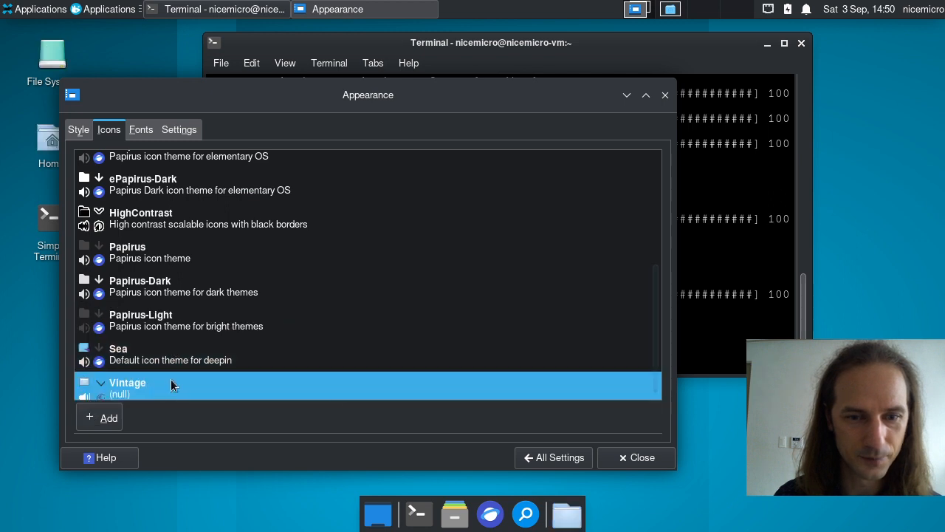
pyautogui.click(240, 232)
pyautogui.scroll(2, 277, 319)
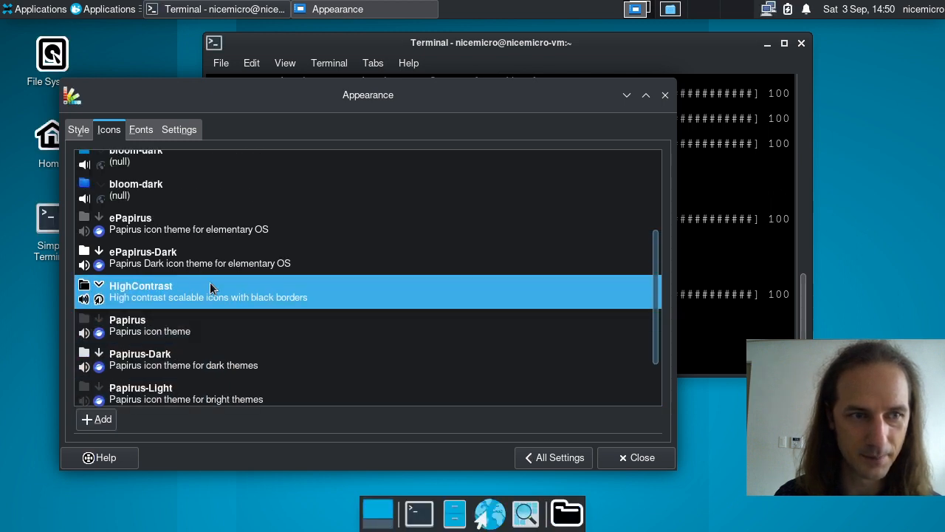
pyautogui.click(199, 246)
pyautogui.scroll(3, 198, 236)
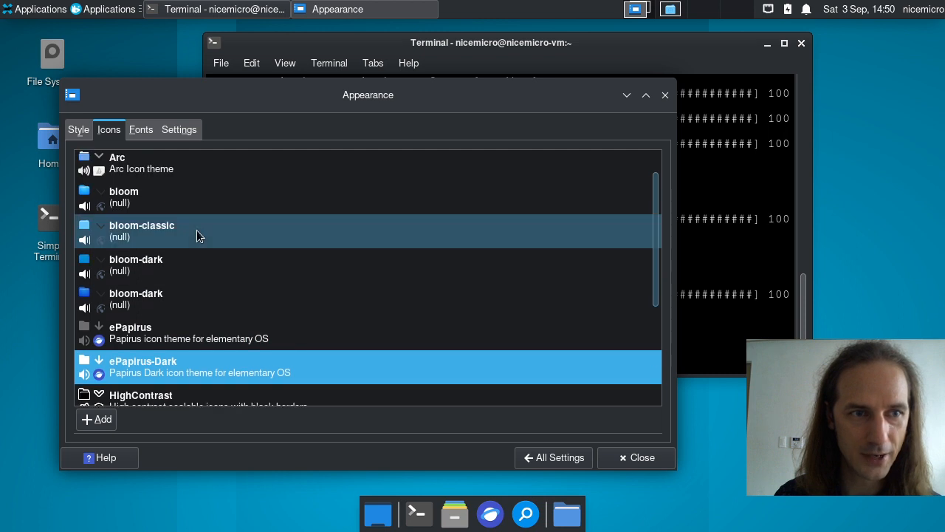
pyautogui.scroll(1, 197, 230)
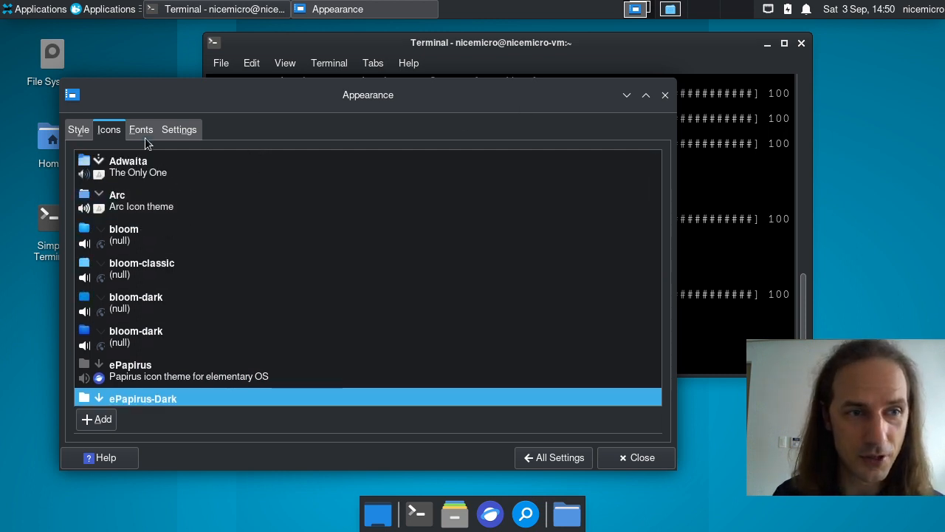
# Step: Start adding a GTK theme from the Style tab, then cancel the Install Gtk theme dialog
pyautogui.click(76, 130)
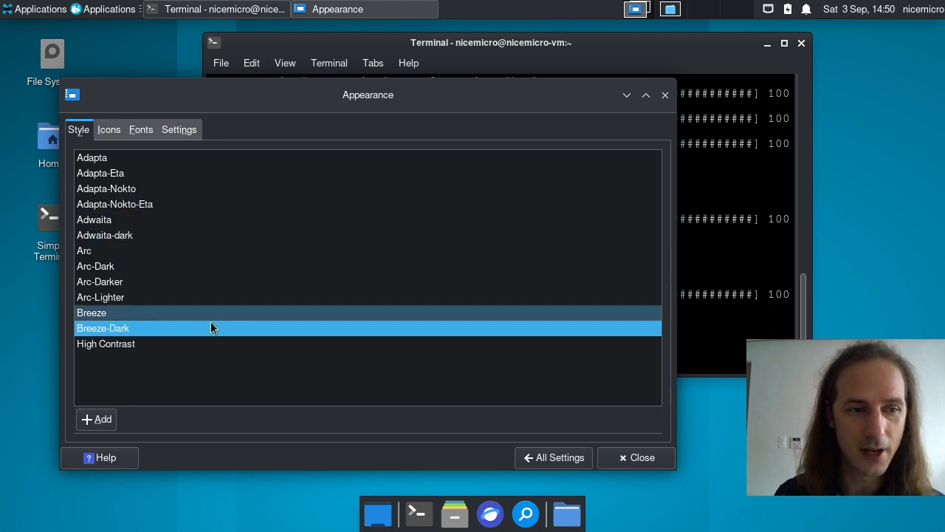
pyautogui.click(100, 420)
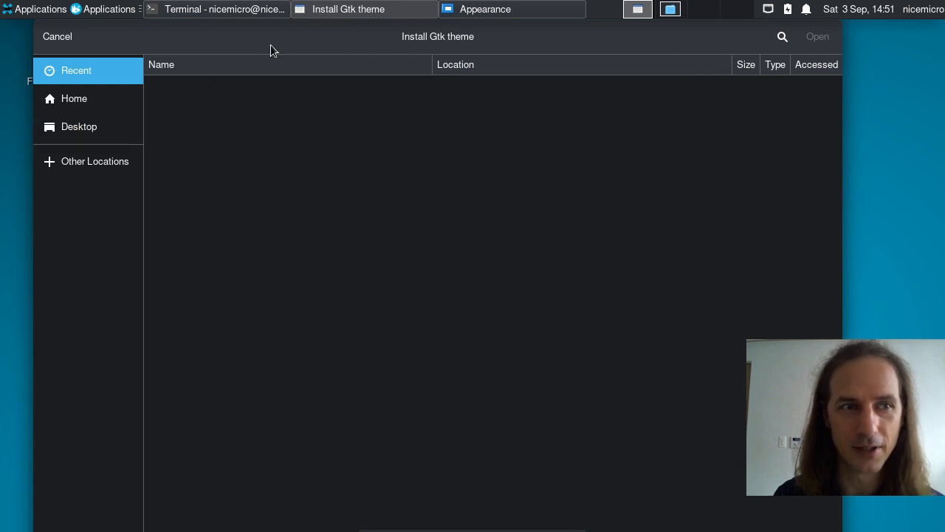
pyautogui.click(57, 39)
# Step: Switch the icon theme to Arc and then bloom, and move the Appearance window
pyautogui.click(111, 127)
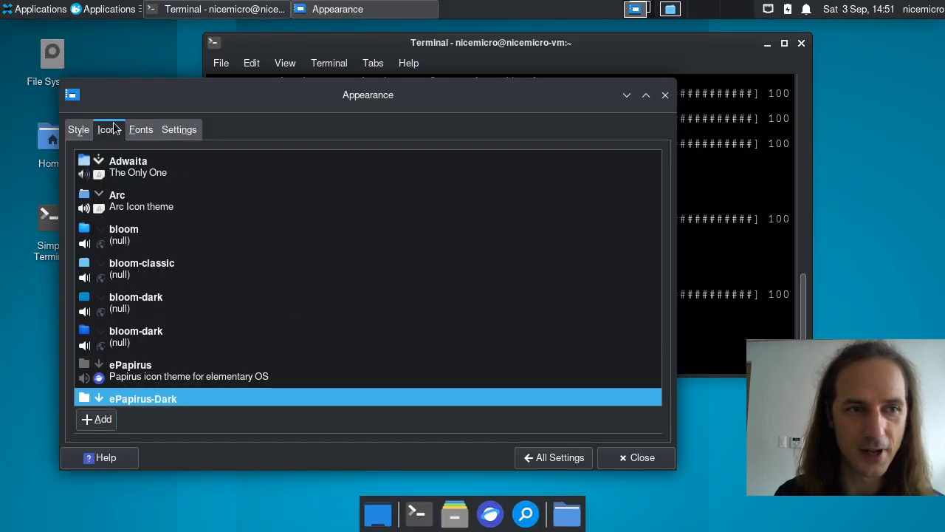
pyautogui.scroll(-3, 192, 362)
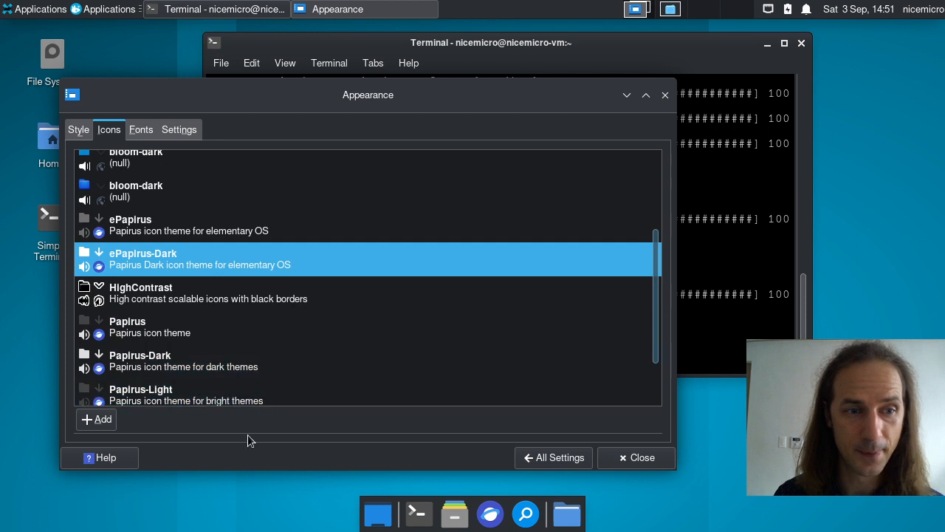
pyautogui.scroll(3, 192, 364)
pyautogui.click(192, 204)
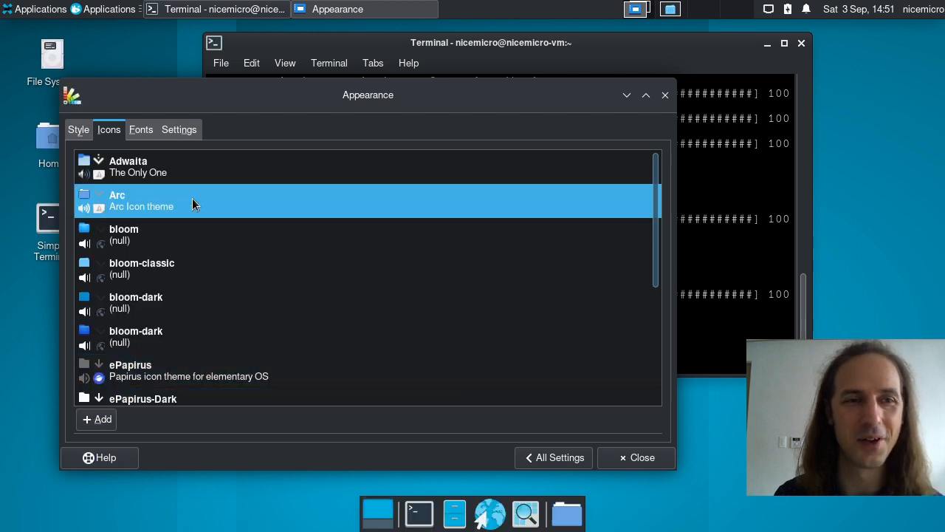
pyautogui.click(235, 232)
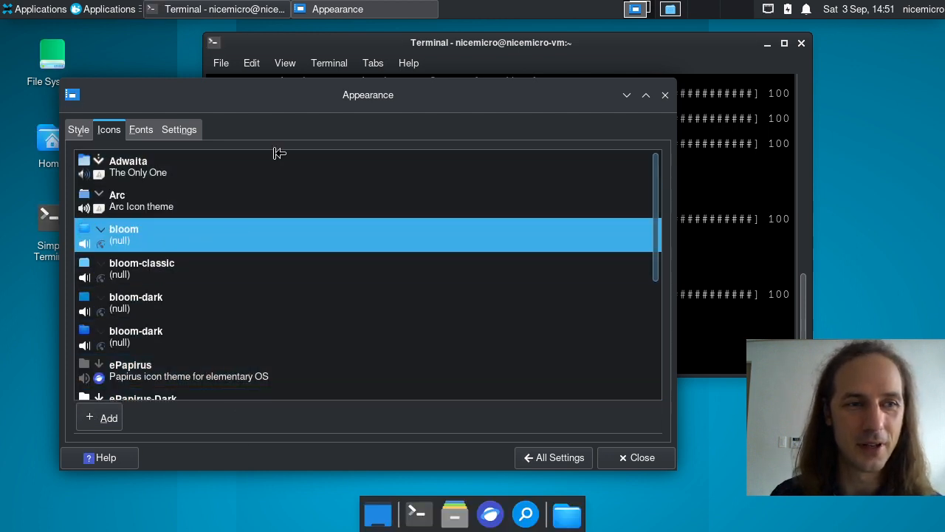
pyautogui.click(78, 130)
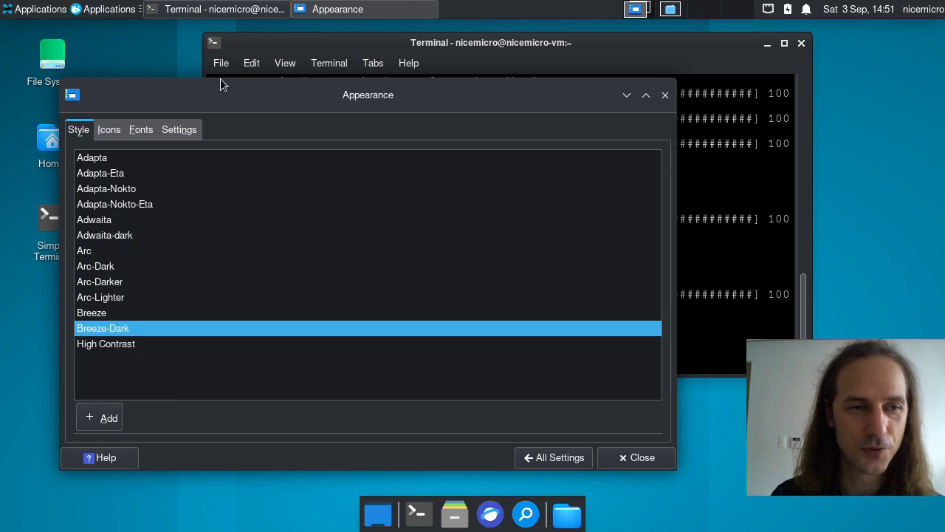
pyautogui.moveTo(240, 93); pyautogui.dragTo(290, 83)
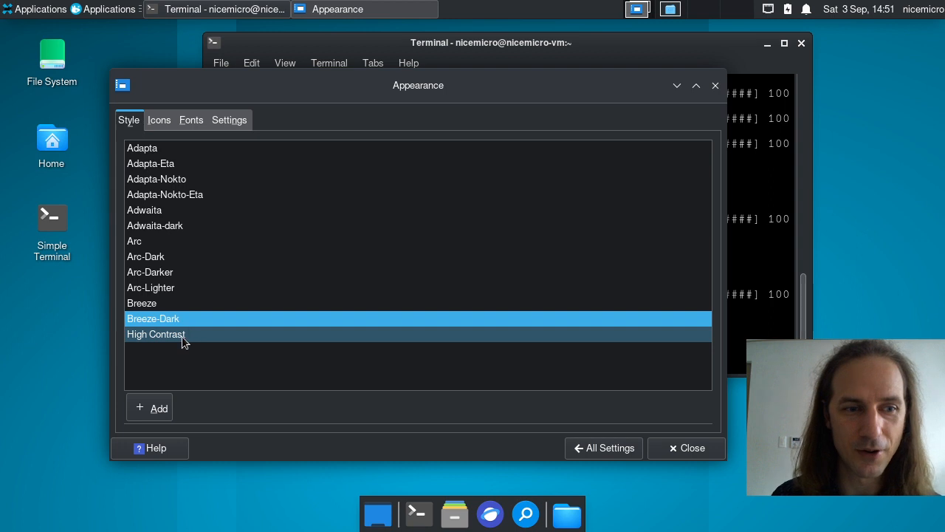
# Step: Try the Adwaita style, then apply Adapta-Nokto and nudge the Appearance window down
pyautogui.click(187, 208)
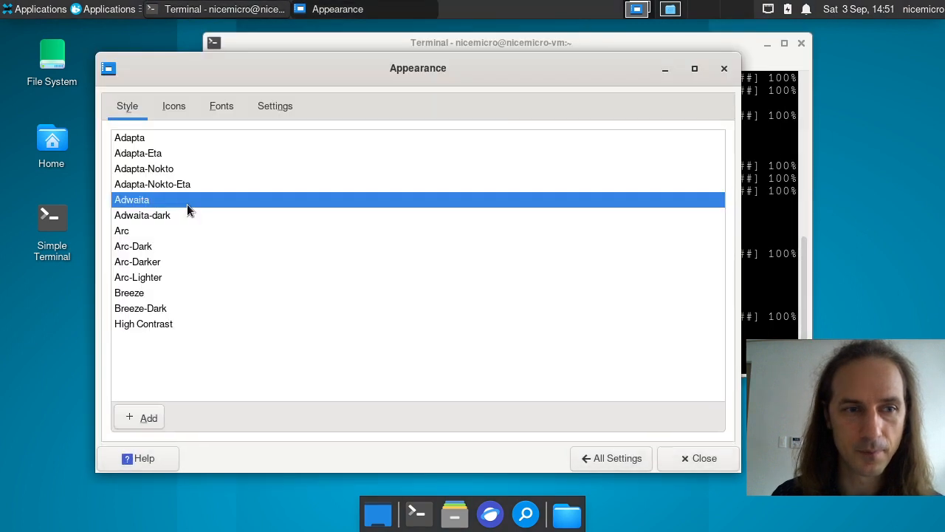
pyautogui.click(158, 168)
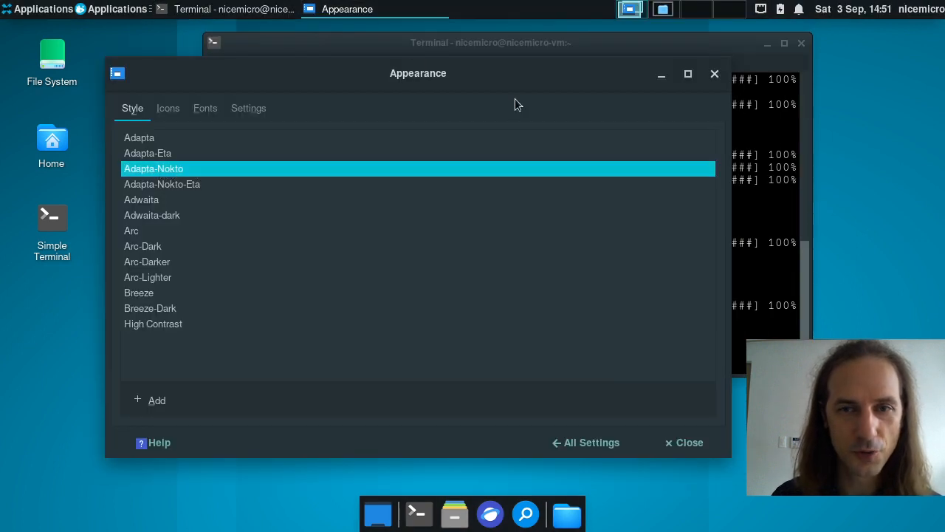
pyautogui.moveTo(447, 72); pyautogui.dragTo(436, 92)
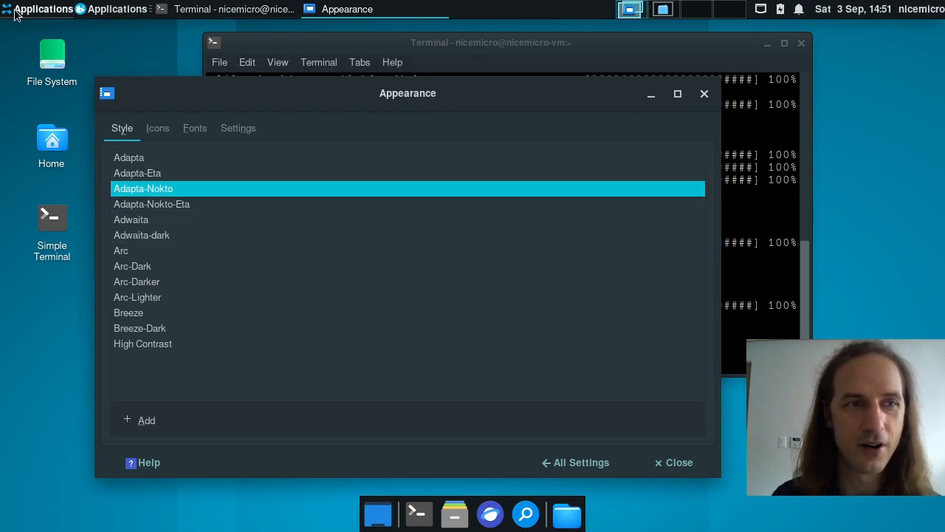
# Step: Check the restyled applications menu and workspace 2, raise the Terminal, and open the session menu
pyautogui.click(111, 9)
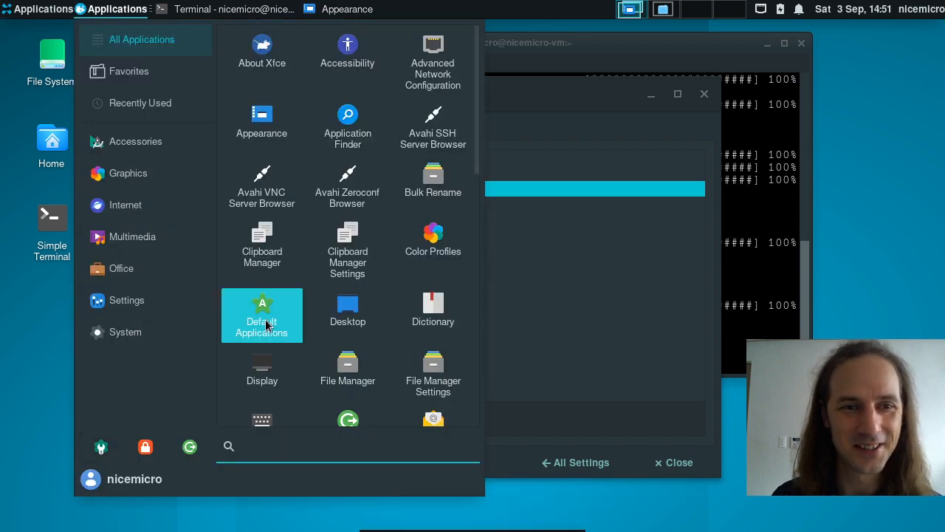
pyautogui.click(118, 8)
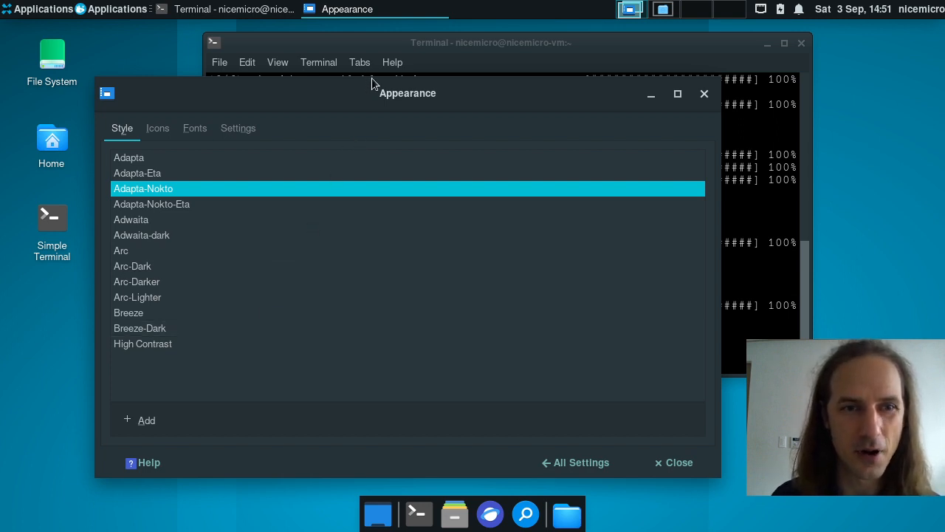
pyautogui.click(380, 42)
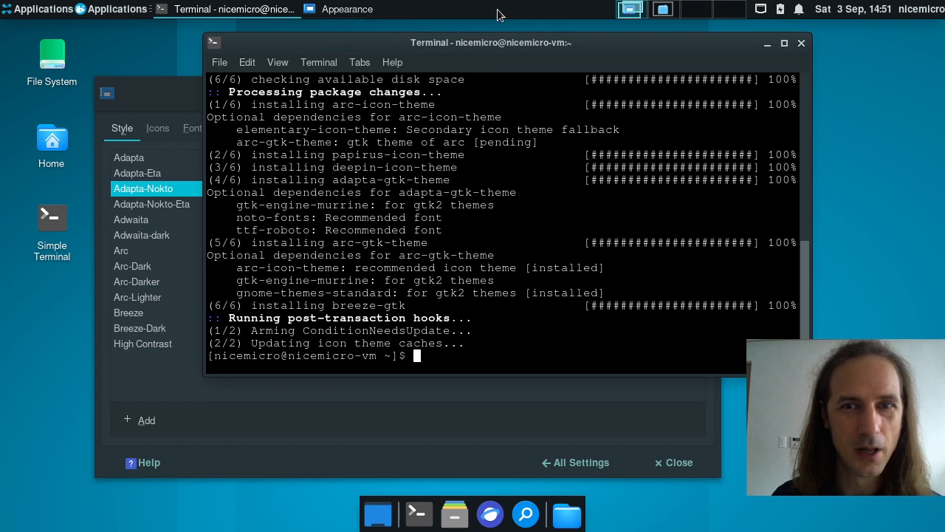
pyautogui.click(673, 15)
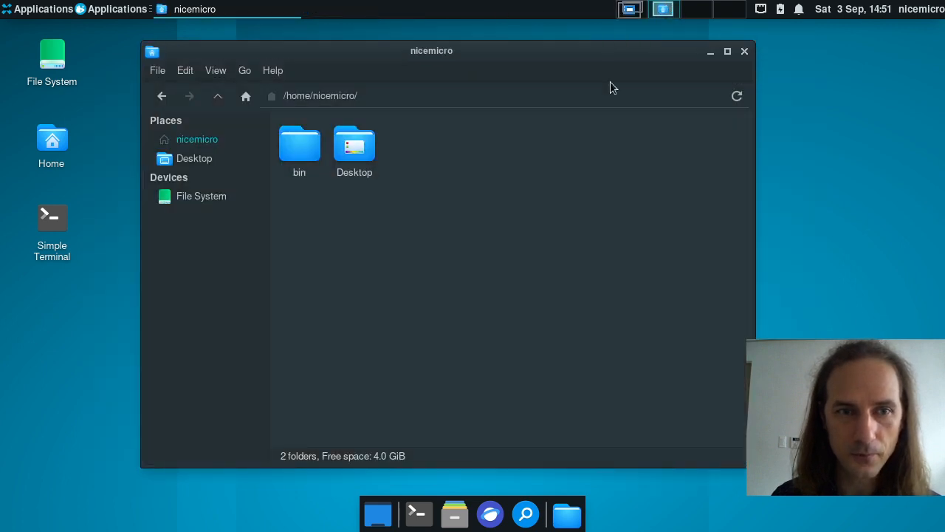
pyautogui.hotkey('ctrl', 'alt', 'Left')
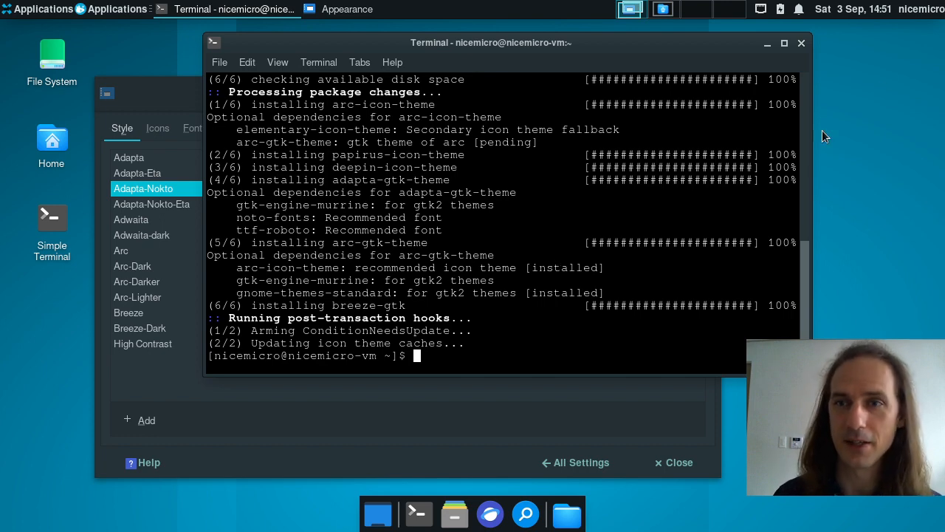
pyautogui.click(920, 9)
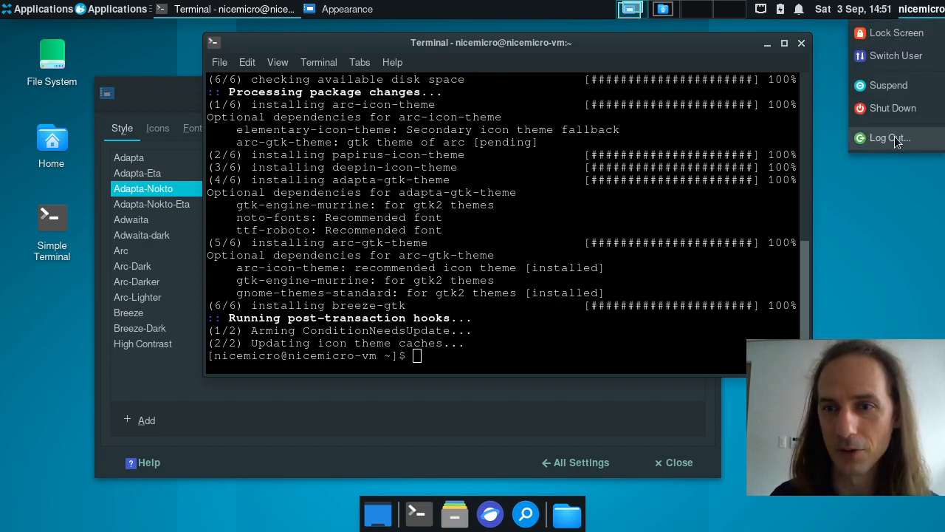
pyautogui.click(894, 136)
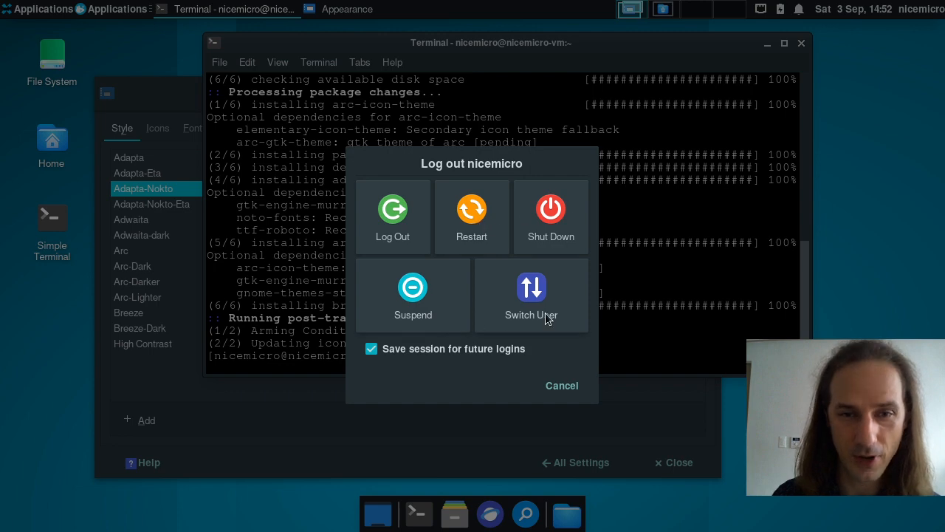
pyautogui.click(562, 386)
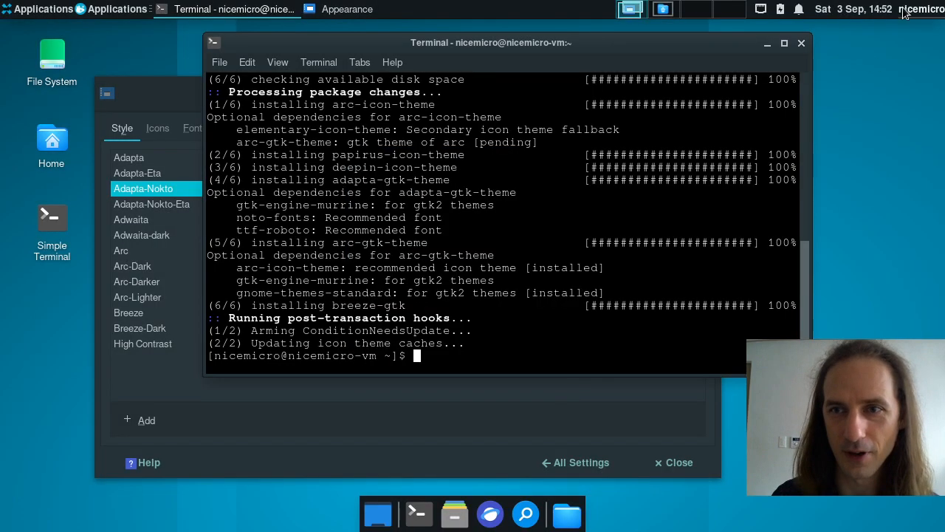
pyautogui.click(920, 9)
pyautogui.click(899, 35)
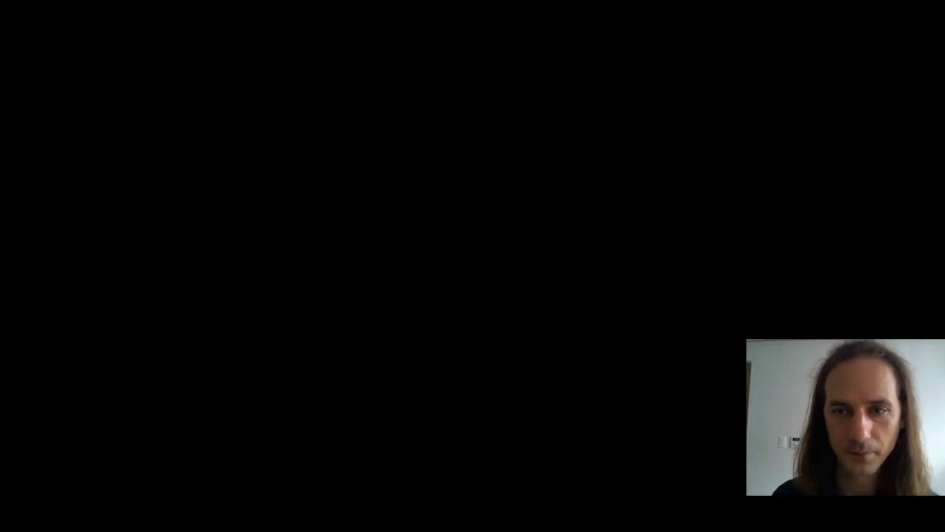
pyautogui.write('•••')
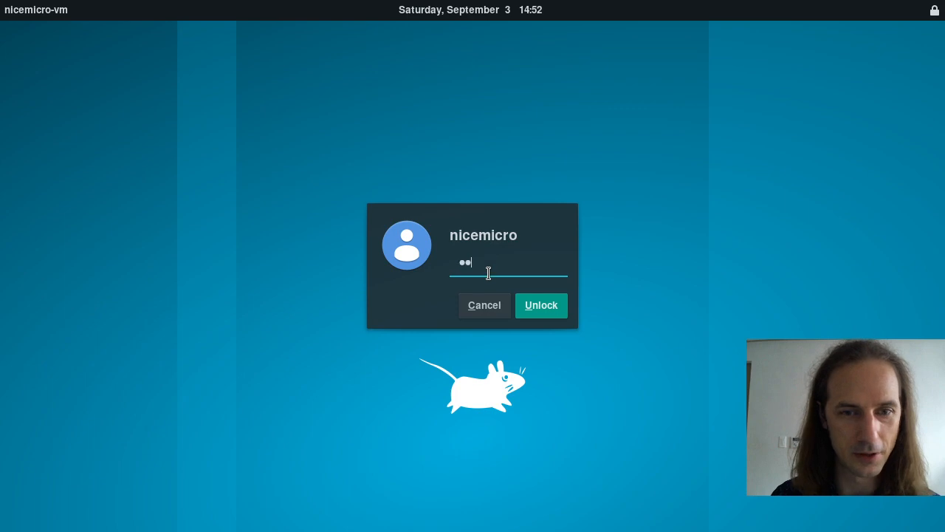
pyautogui.click(528, 306)
pyautogui.click(921, 11)
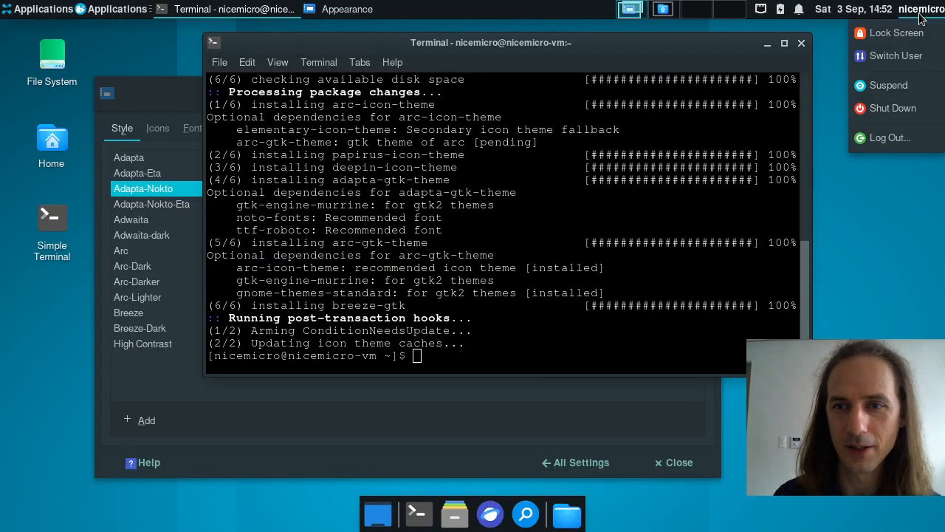
pyautogui.click(906, 60)
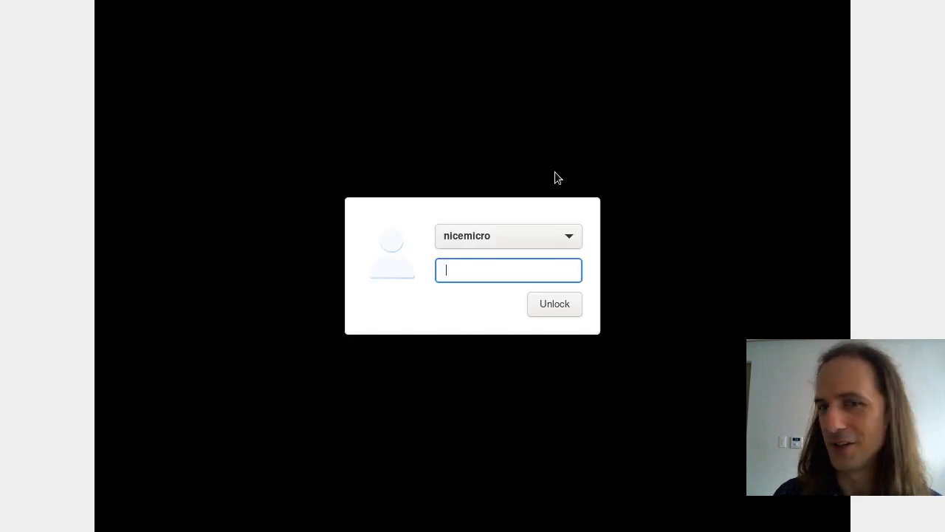
pyautogui.write('•••')
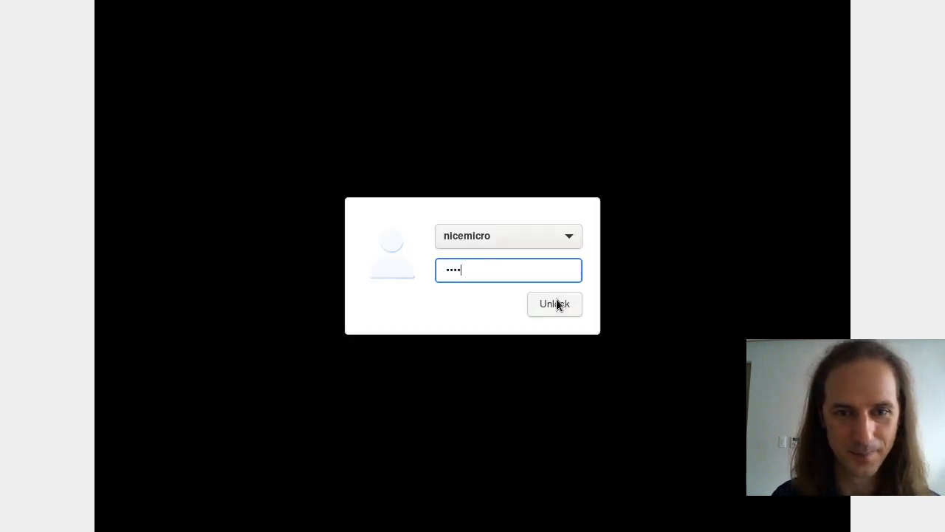
pyautogui.click(555, 303)
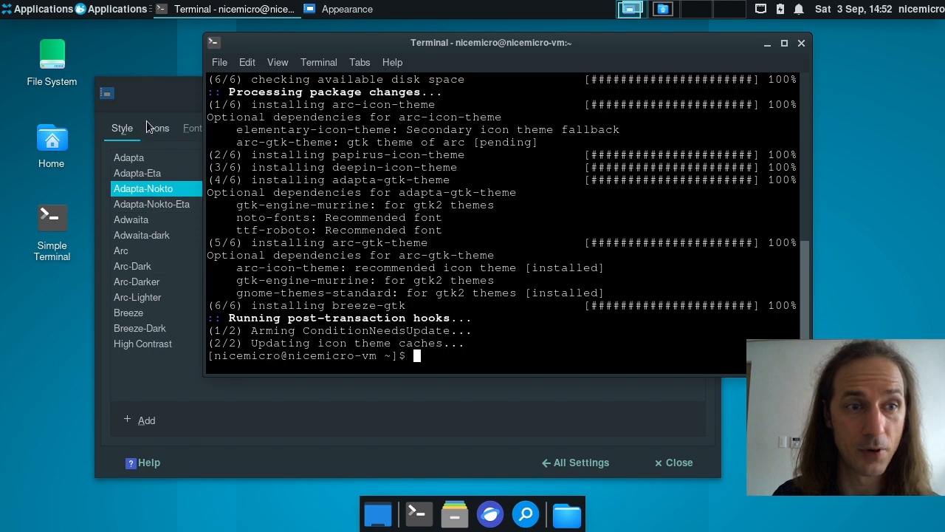
pyautogui.click(162, 89)
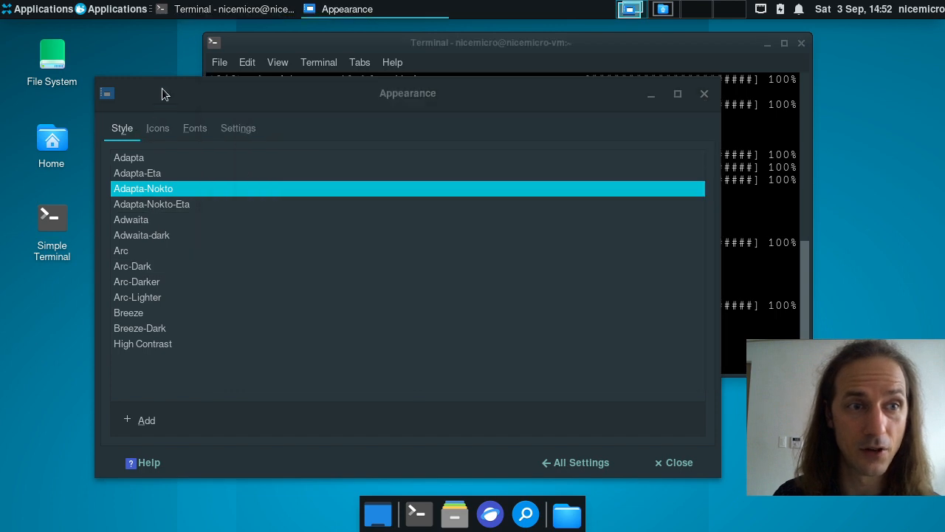
pyautogui.click(48, 10)
pyautogui.click(130, 14)
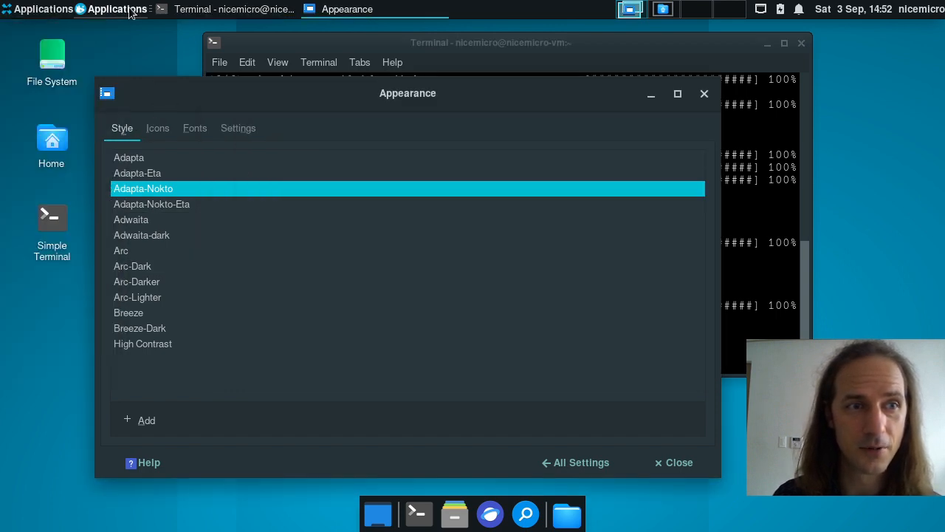
pyautogui.click(130, 9)
pyautogui.click(47, 12)
pyautogui.click(151, 16)
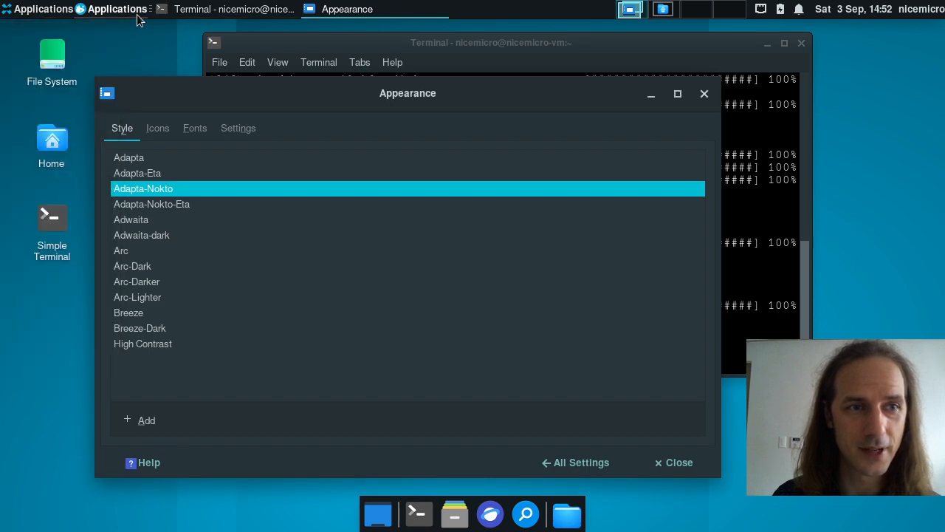
pyautogui.click(129, 10)
pyautogui.click(556, 85)
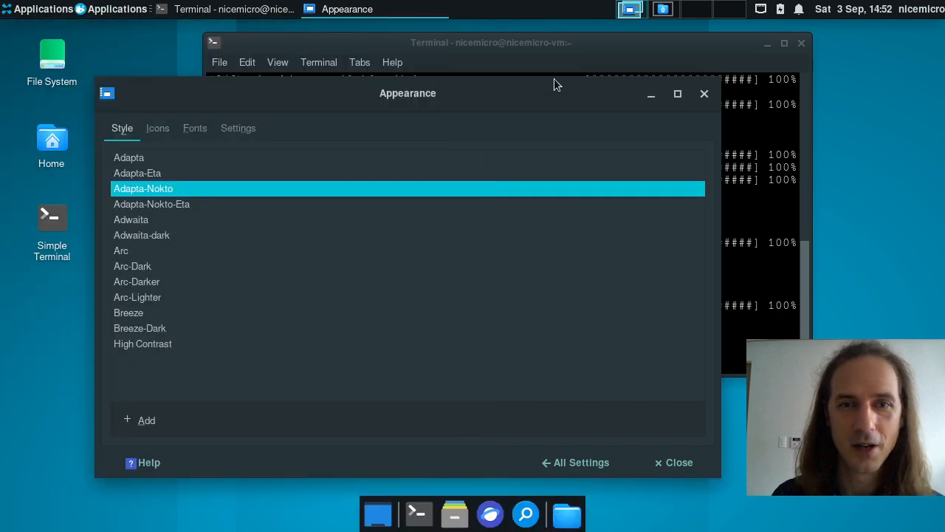
pyautogui.click(555, 50)
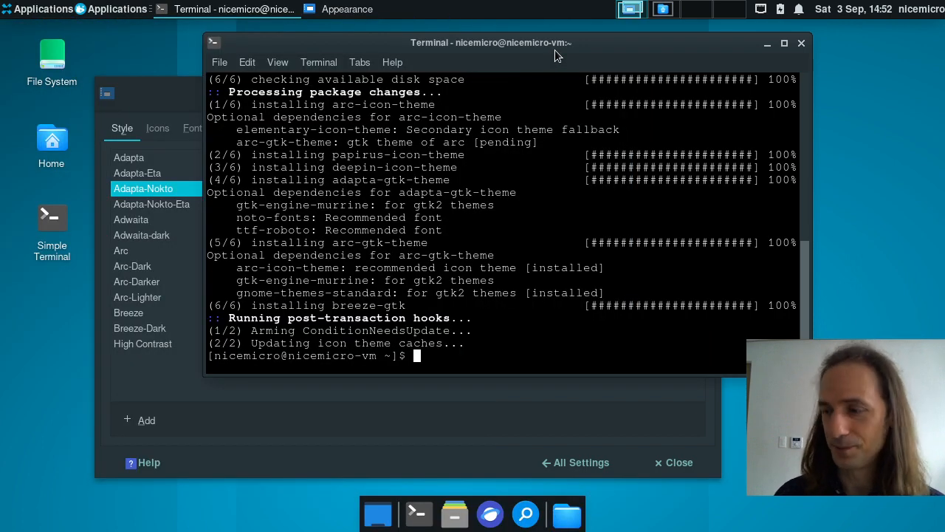
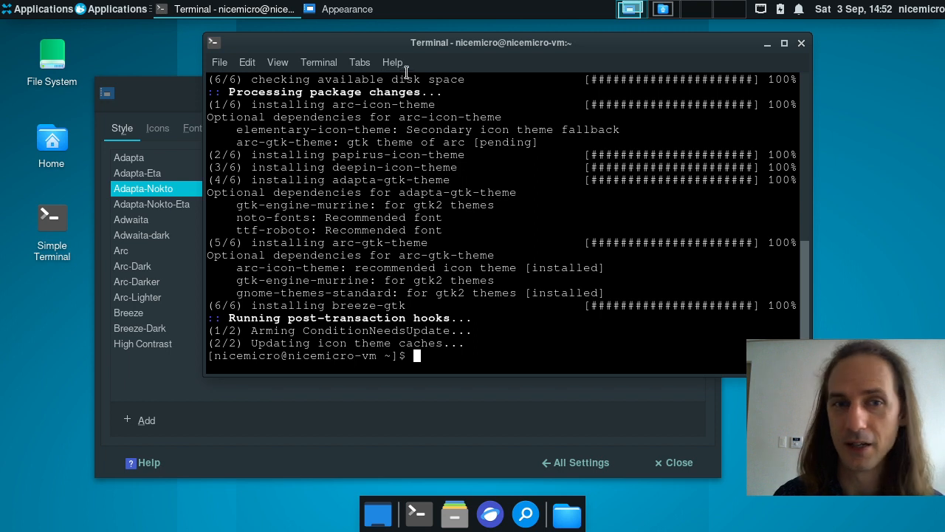
# Step: Shift the terminal left, bring Appearance to the front, and apply the light Adapta-Eta style
pyautogui.moveTo(403, 45); pyautogui.dragTo(258, 44)
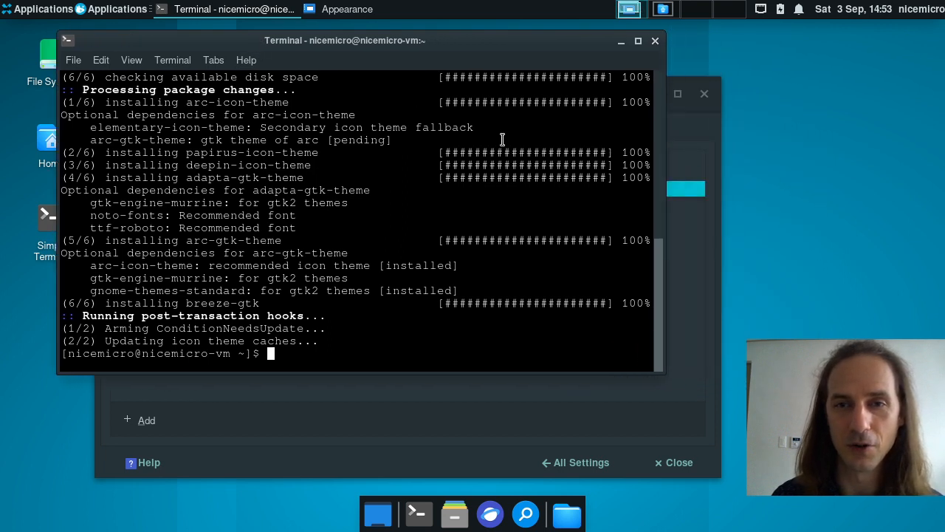
pyautogui.click(687, 175)
pyautogui.press('Up')
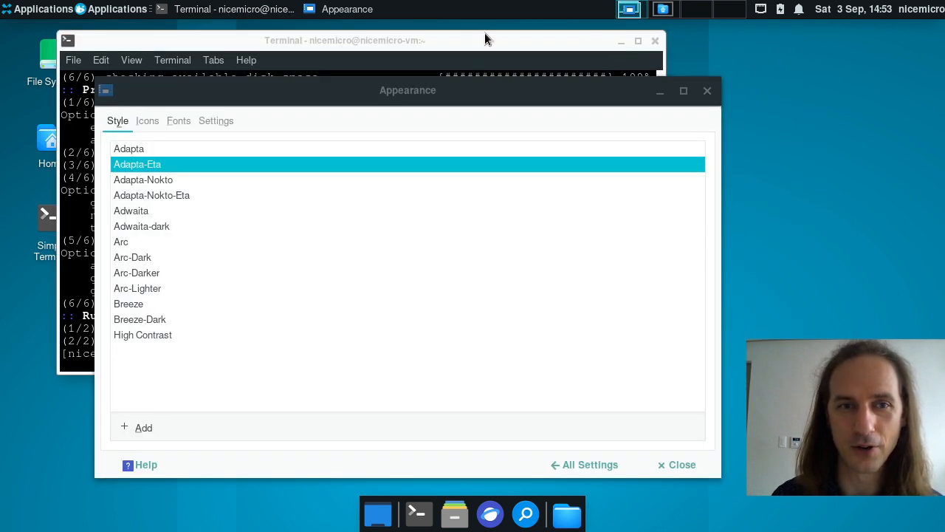
# Step: Apply Adapta-Nokto-Eta, check the dark terminal, then raise Appearance and move it up-left
pyautogui.click(187, 184)
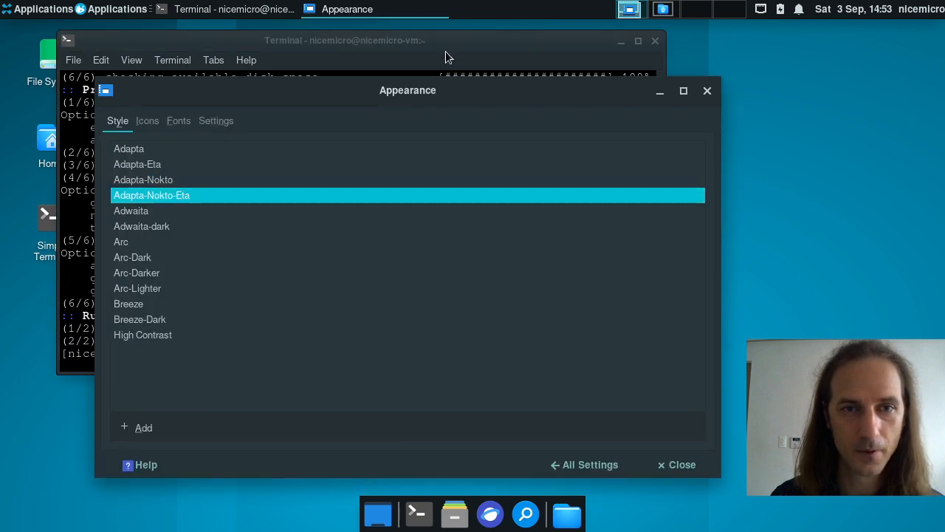
pyautogui.click(445, 51)
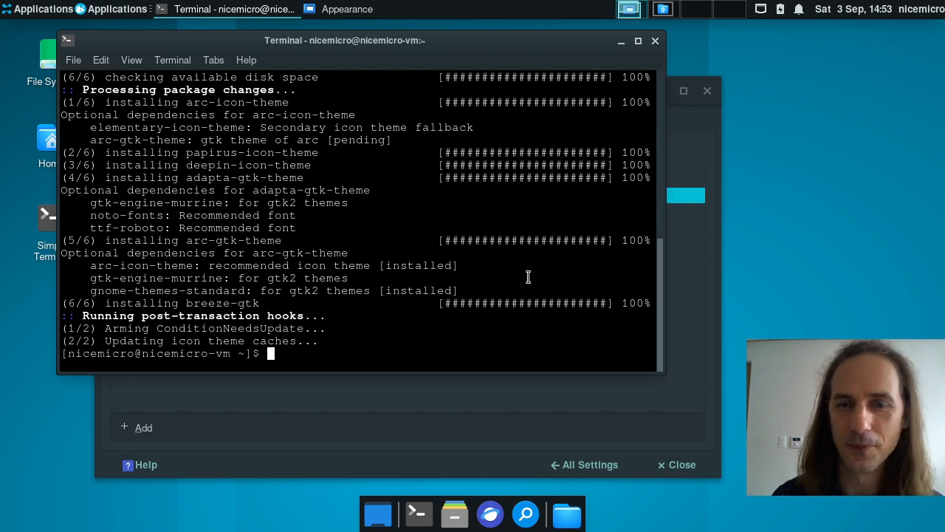
pyautogui.click(718, 127)
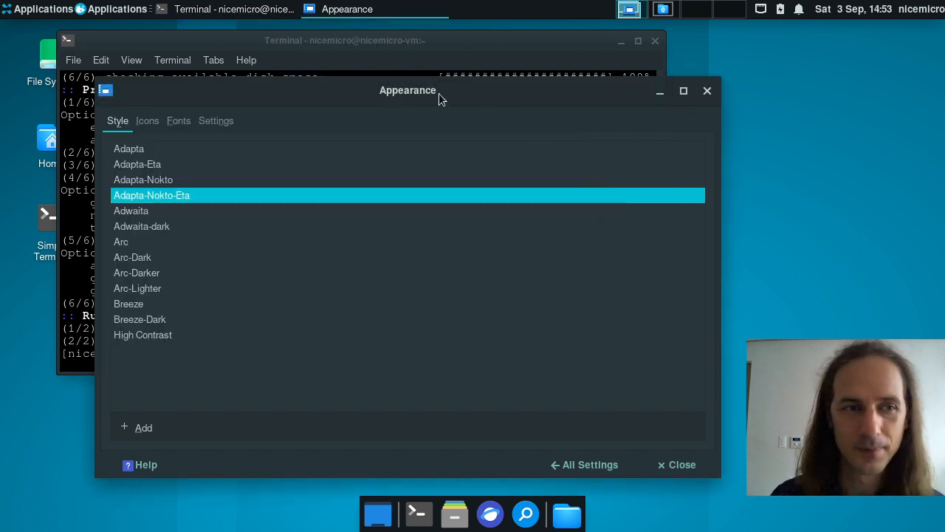
pyautogui.moveTo(439, 94); pyautogui.dragTo(392, 111)
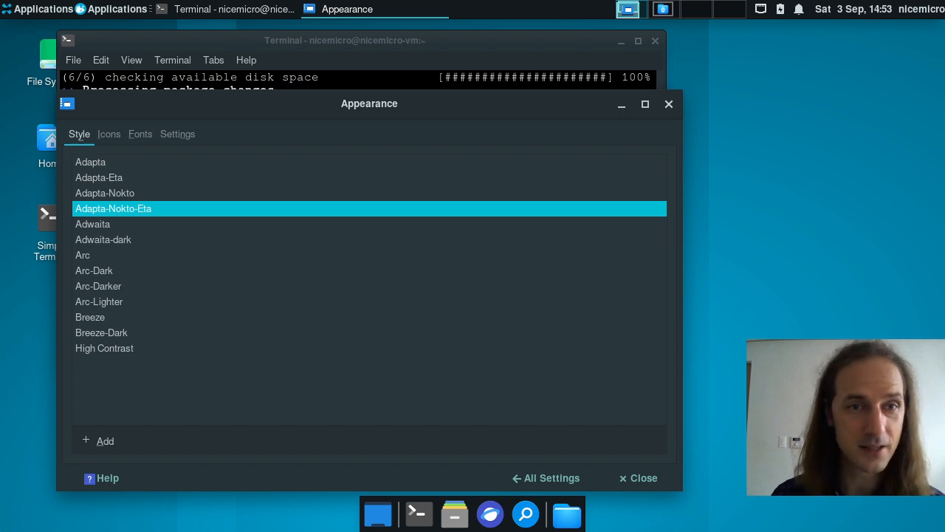
# Step: Dock Appearance at the left edge, lowered to reveal the terminal's menus, and restack both windows
pyautogui.moveTo(443, 104); pyautogui.dragTo(394, 73)
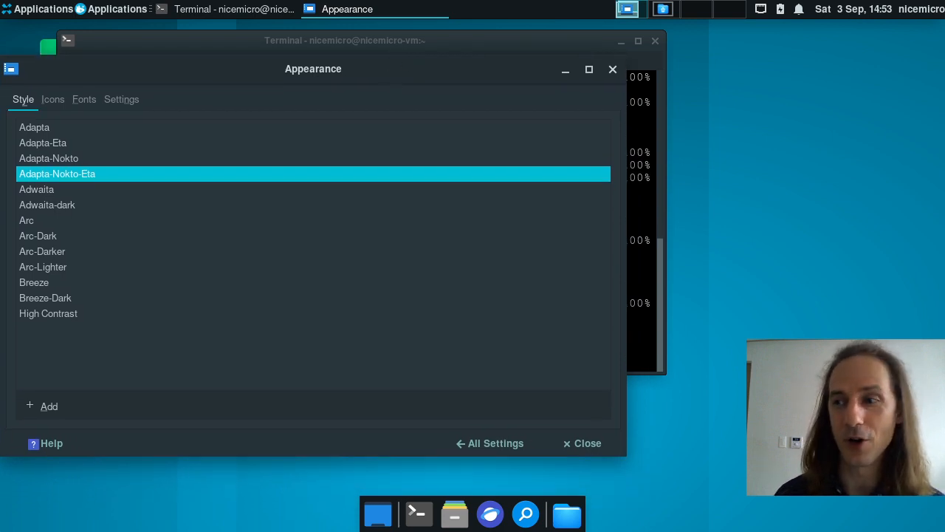
pyautogui.moveTo(427, 66); pyautogui.dragTo(425, 84)
pyautogui.click(422, 44)
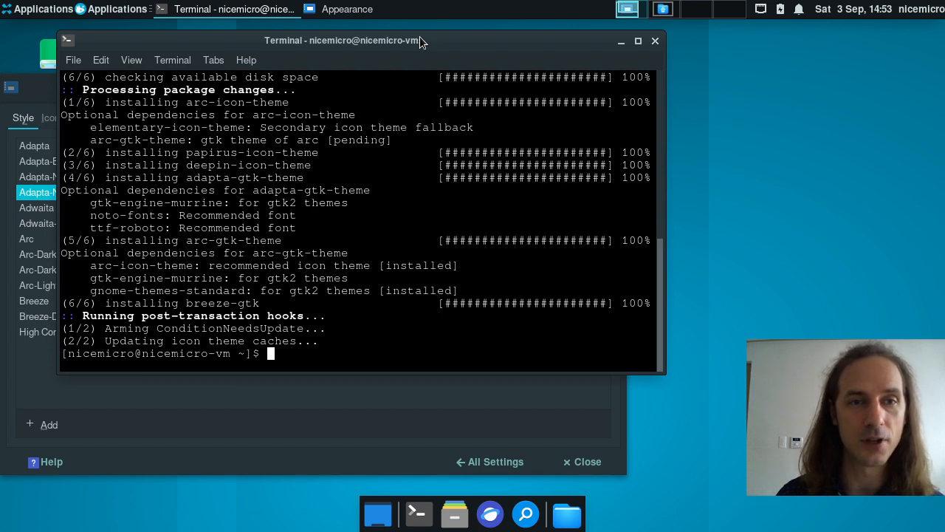
pyautogui.click(45, 95)
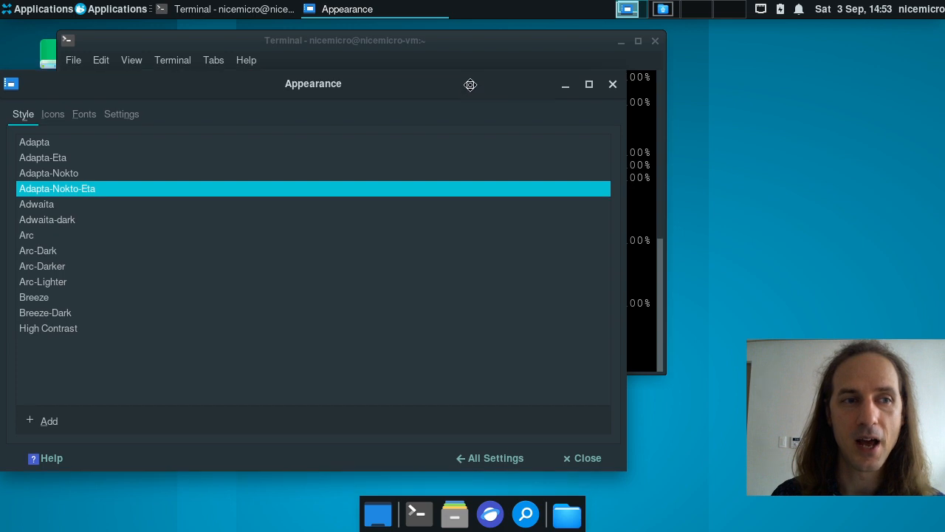
pyautogui.moveTo(464, 89)
pyautogui.mouseDown()
pyautogui.moveTo(473, 86)
pyautogui.moveTo(461, 87)
pyautogui.mouseUp()
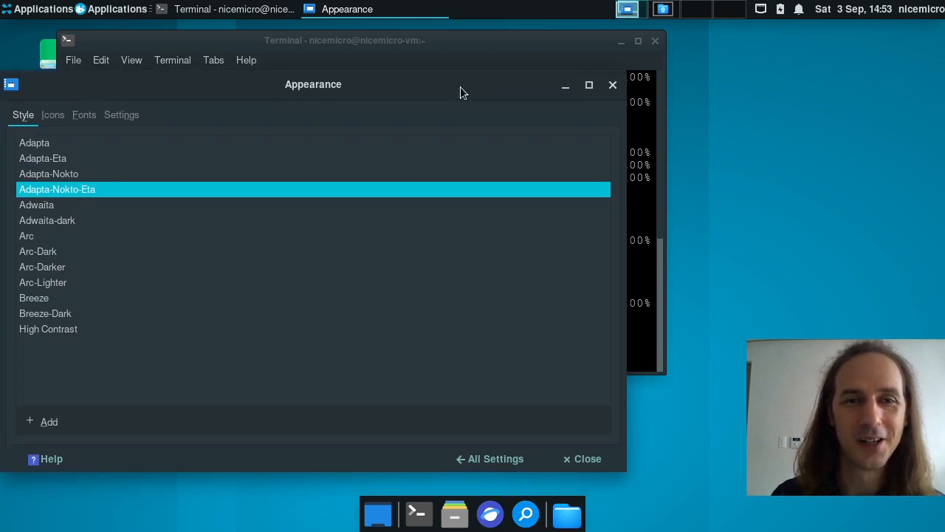